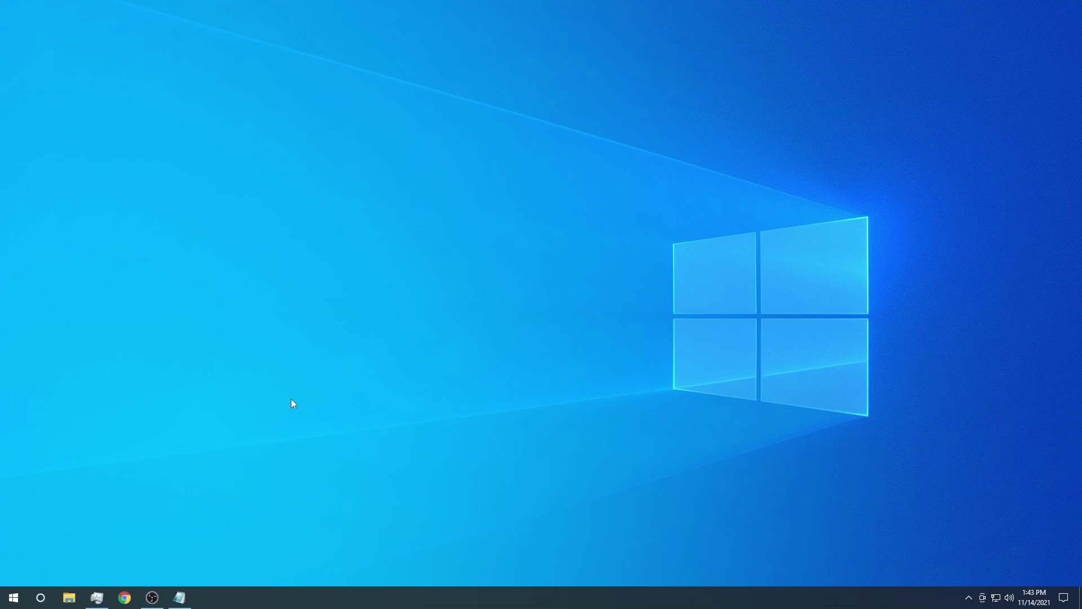
Step: Launch Chrome from the Windows taskbar to get a New Tab page
left_click(125, 597)
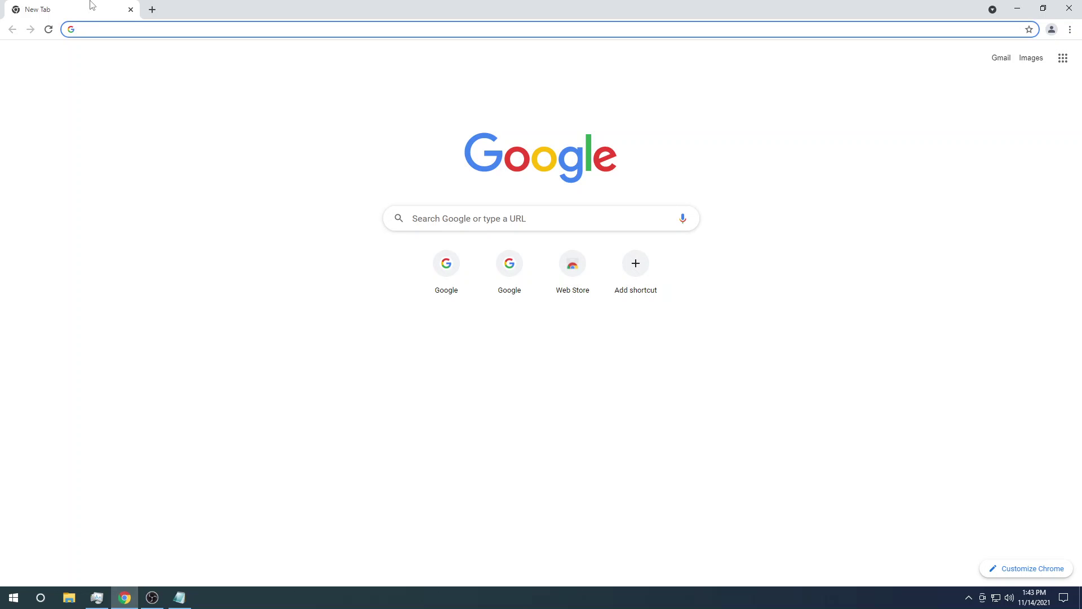
Step: Go to google.com and search for 'forms'
left_click(106, 27)
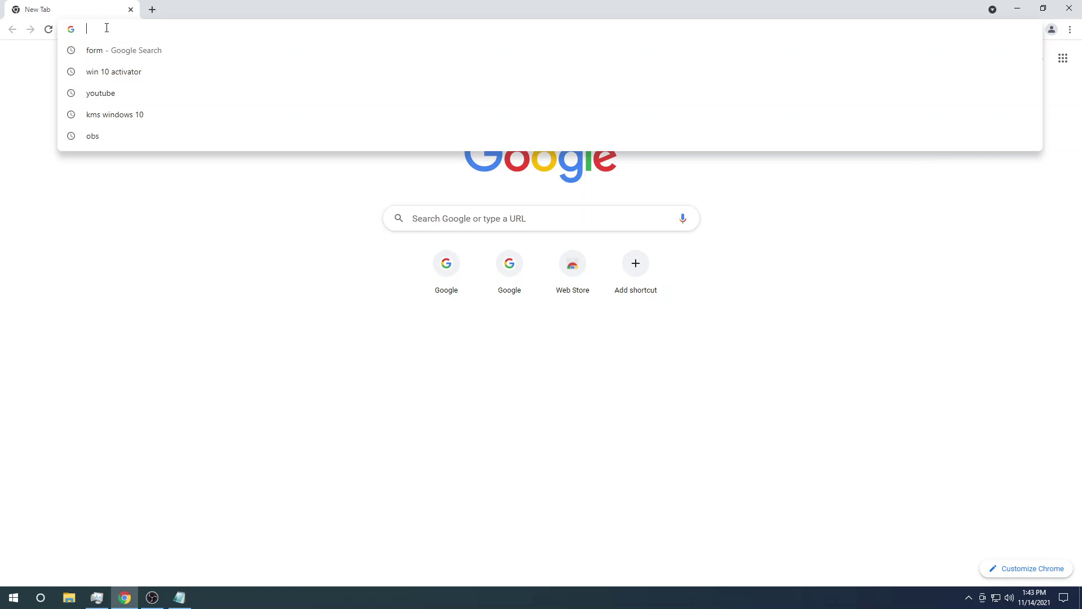
type("go")
key("Return")
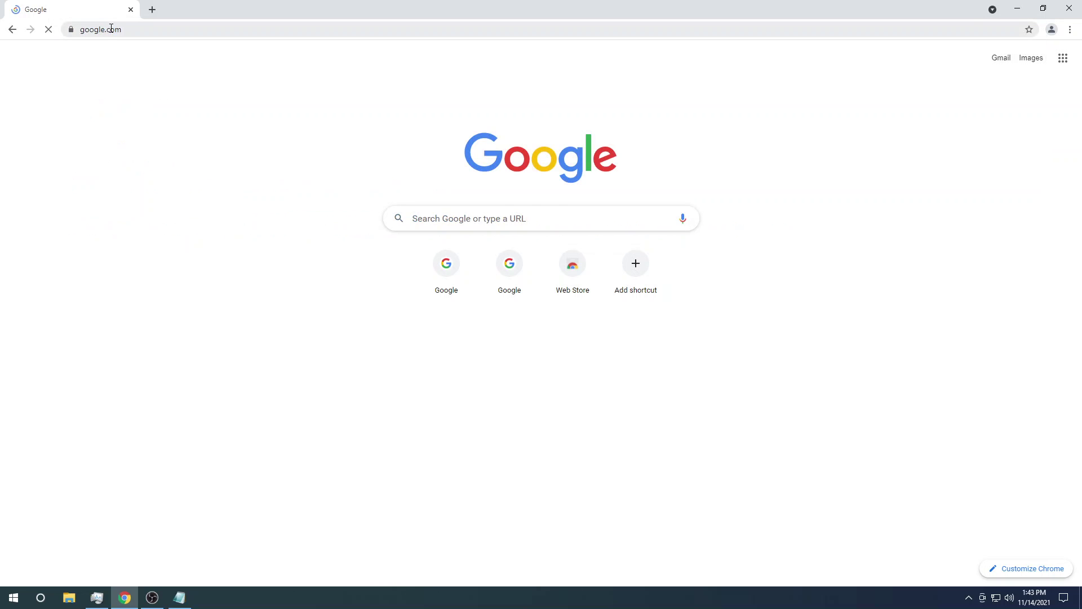
type("form")
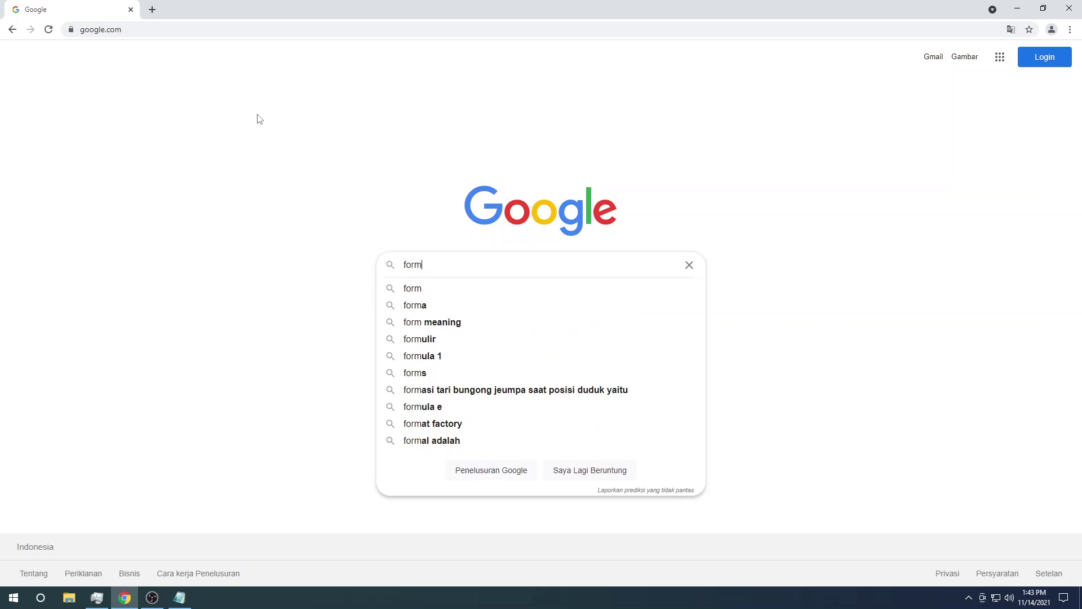
type("s")
key("Return")
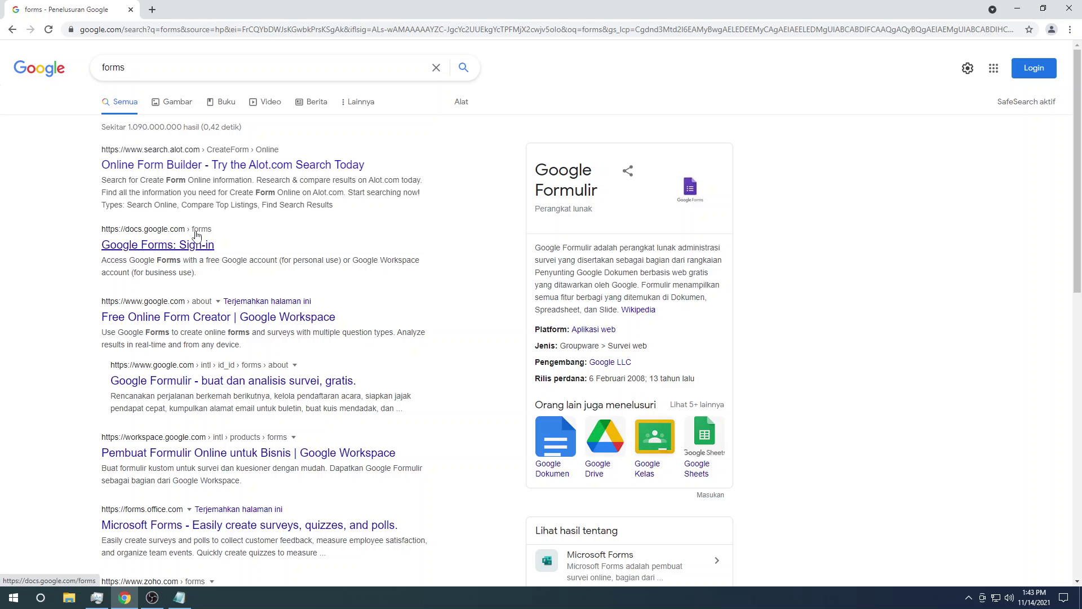
Step: Open the Google Forms sign-in result and sign in with the saved account's password
left_click(156, 245)
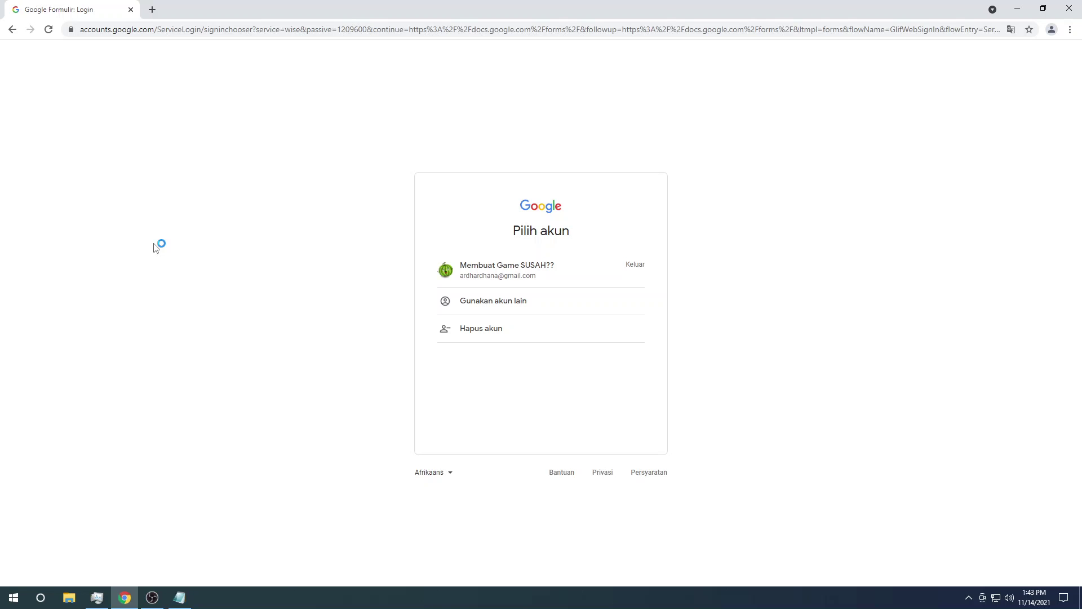
left_click(530, 279)
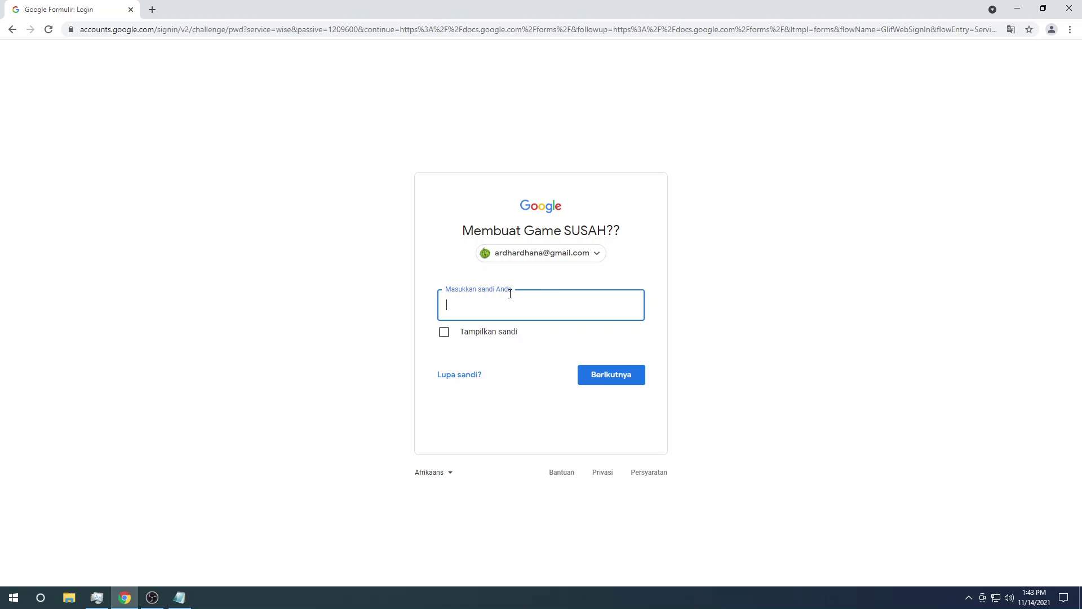
type("•••••••••••")
left_click(599, 373)
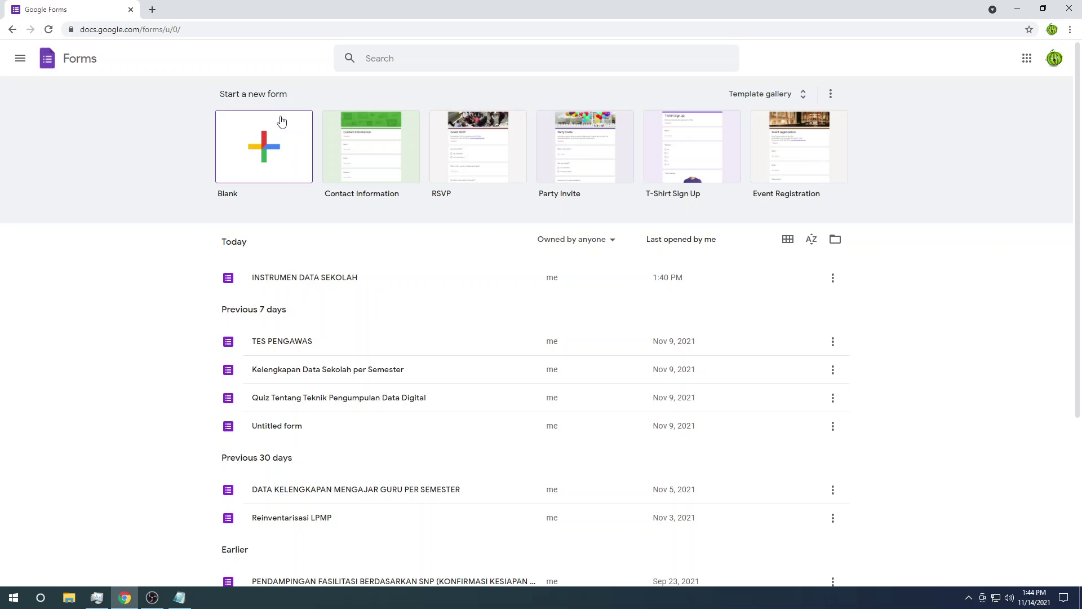
scroll(203, 333, "down", 3)
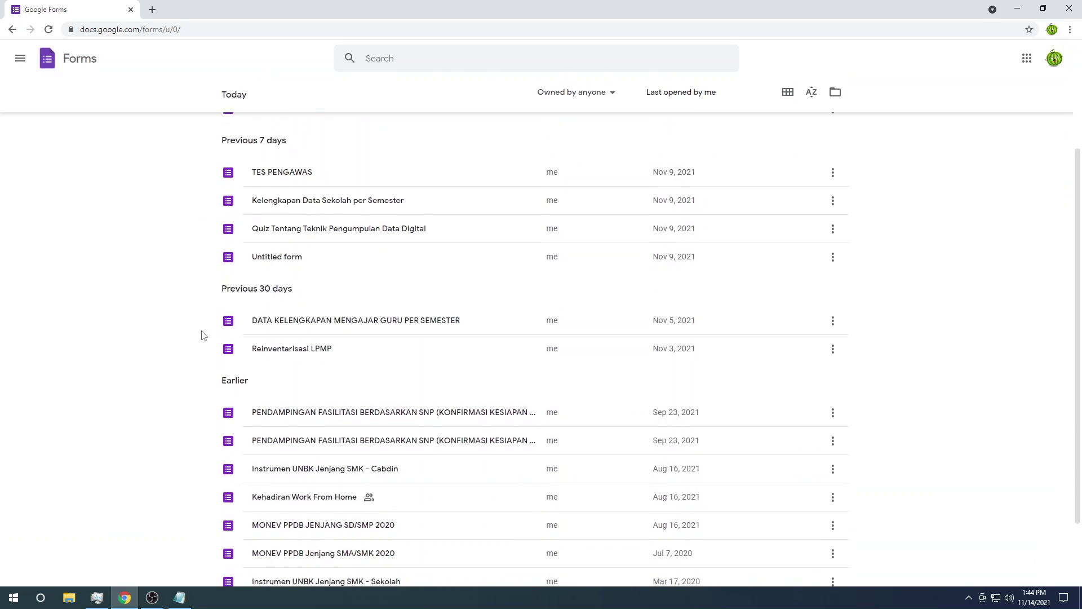
scroll(203, 334, "up", 3)
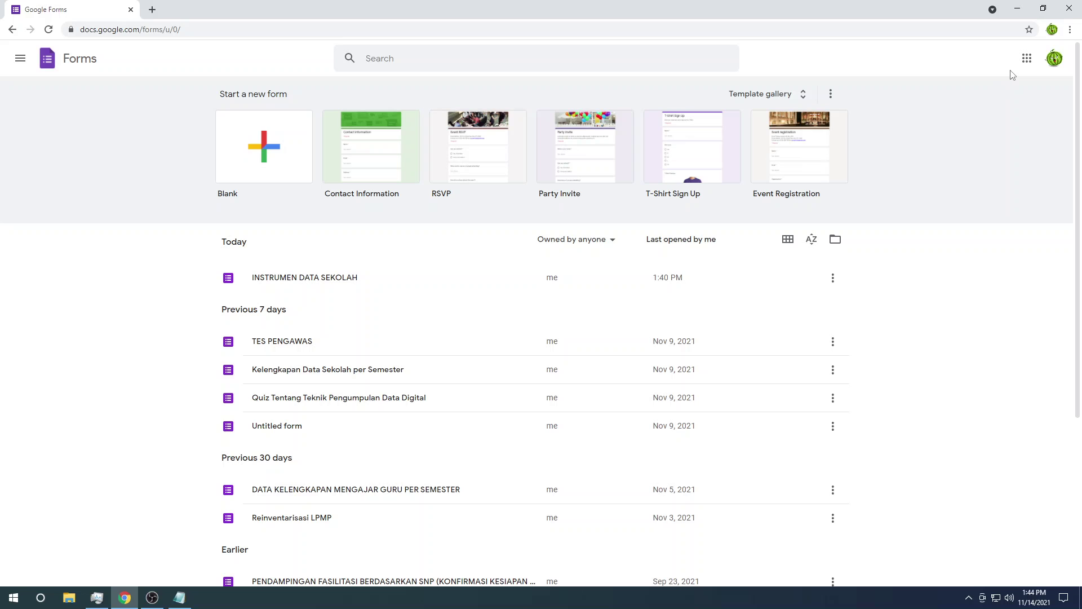
Step: Move Indonesia to preferred language in Google Account settings, then close that tab
left_click(1054, 66)
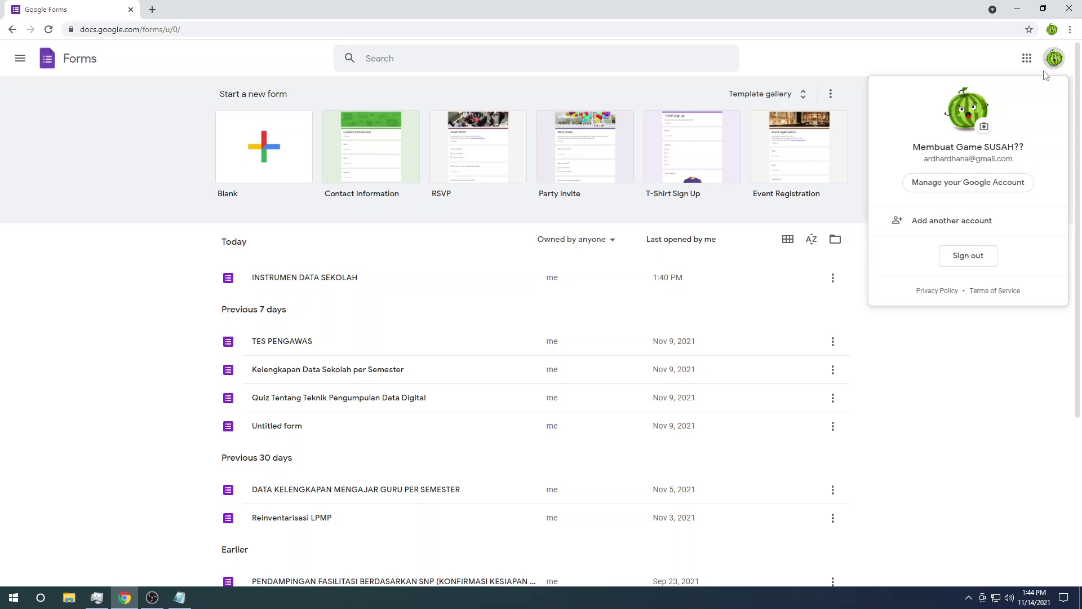
left_click(922, 190)
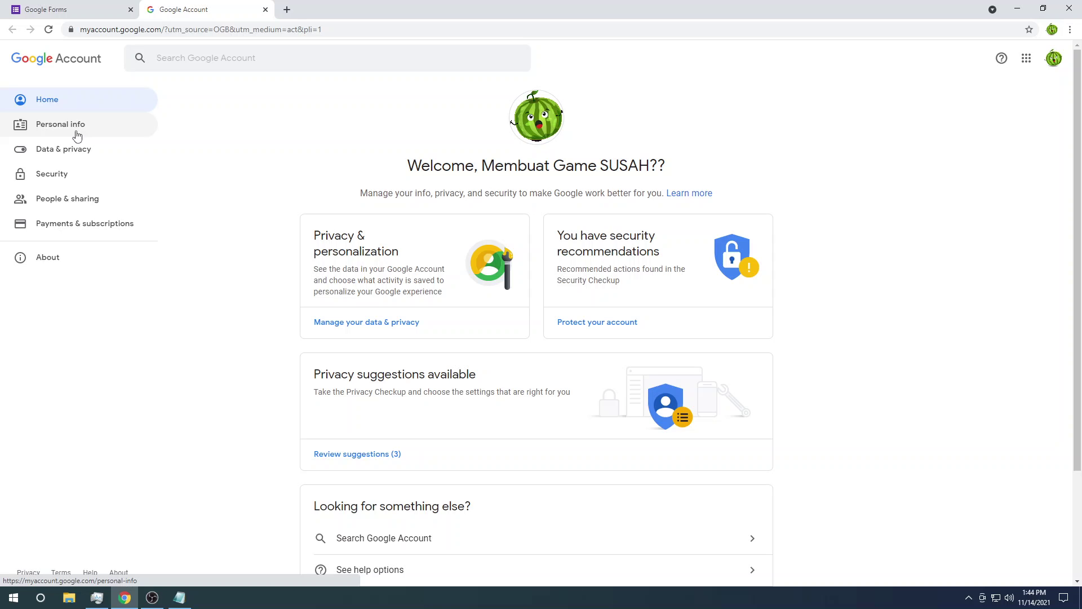
left_click(77, 136)
scroll(464, 218, "down", 10)
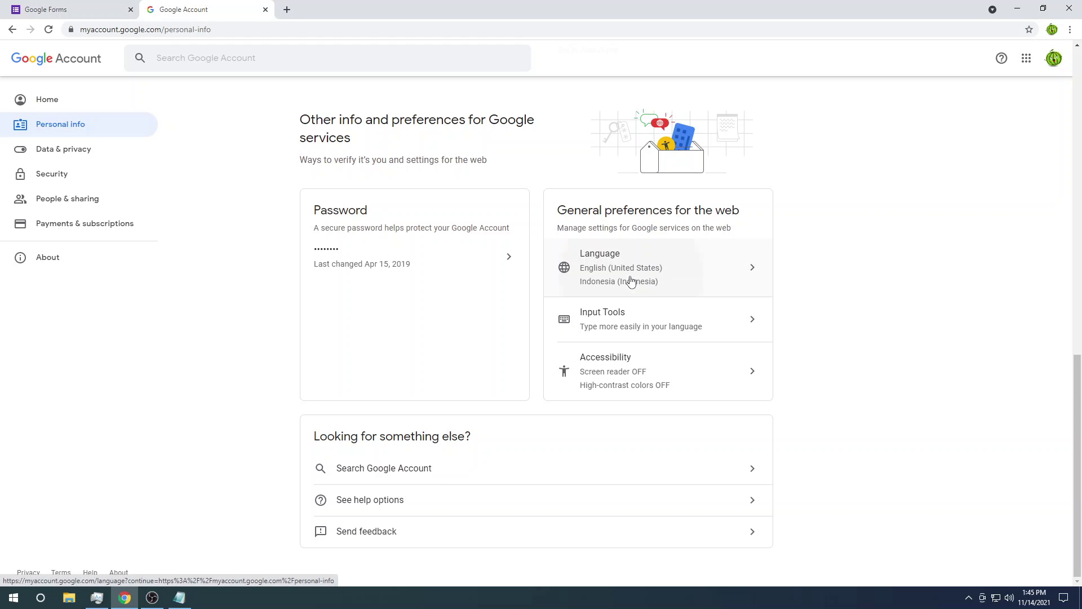
left_click(631, 281)
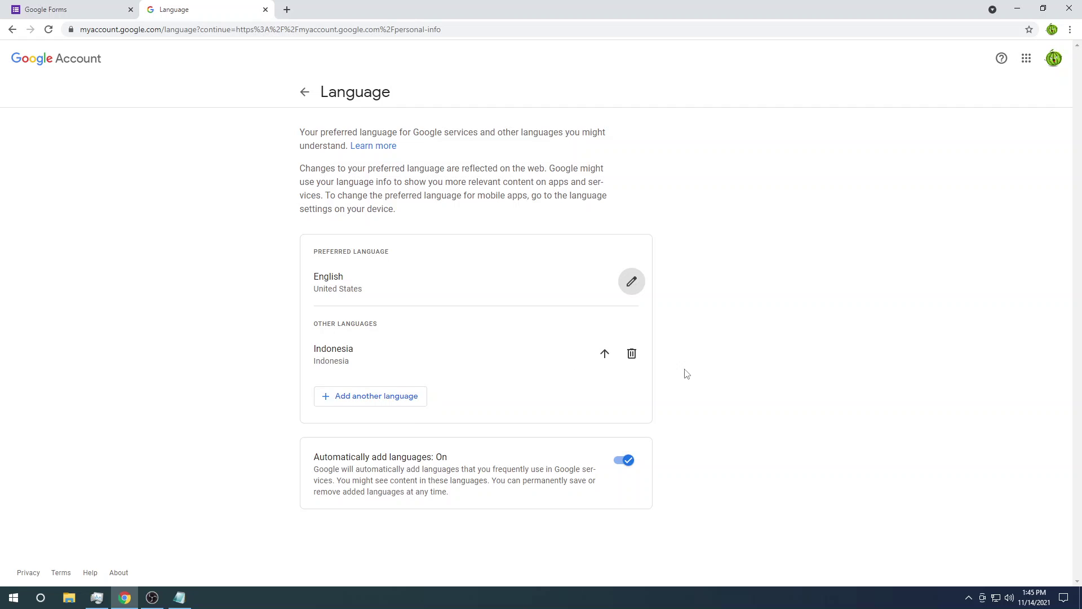
left_click(604, 363)
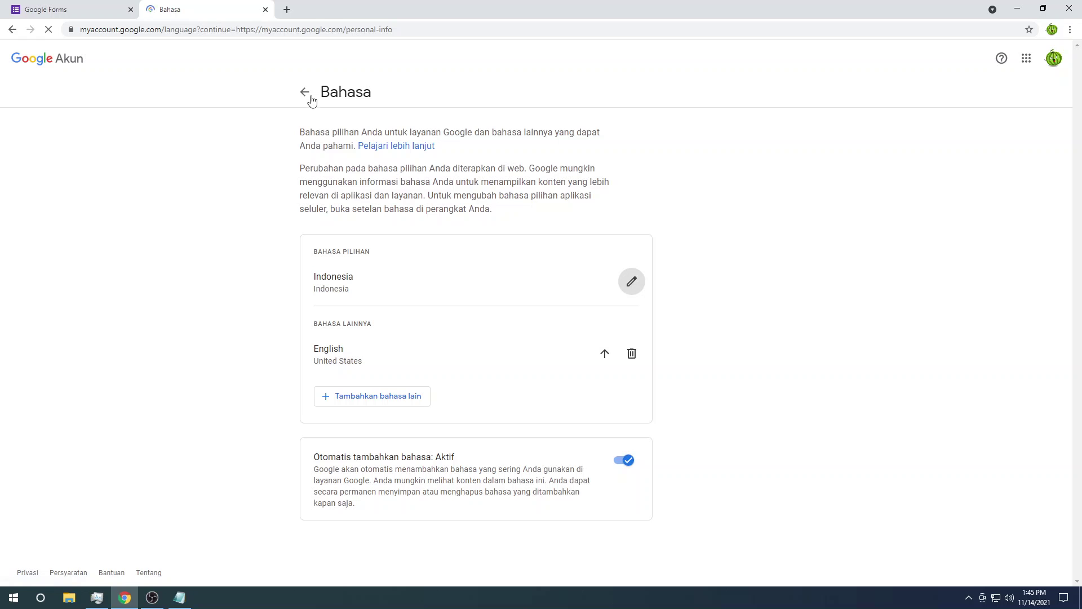
left_click(265, 10)
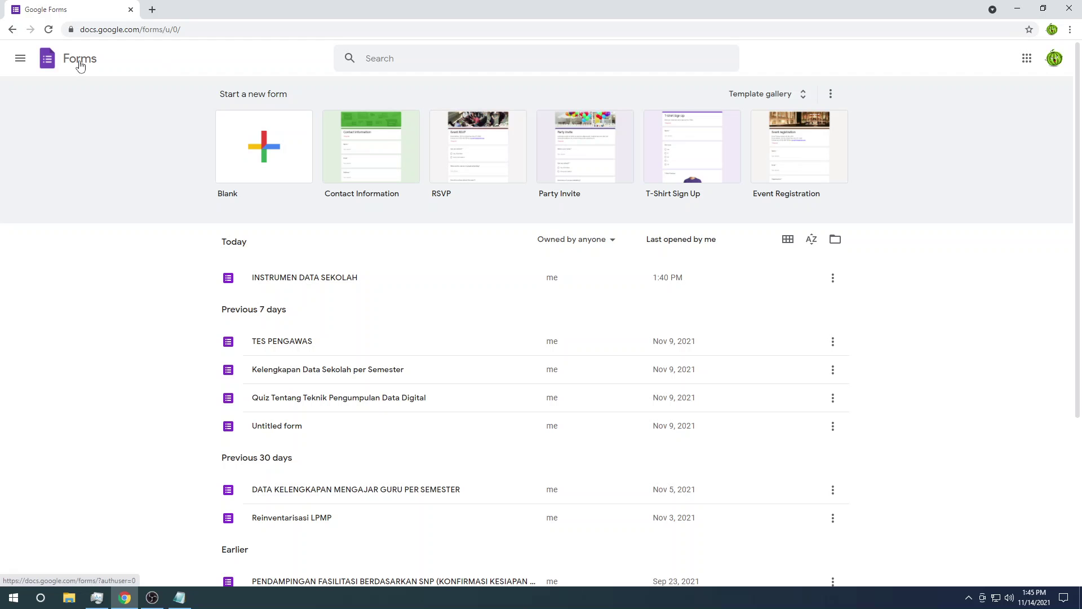
Step: Reload the Forms home via its logo so it shows in Indonesian as Formulir
left_click(49, 31)
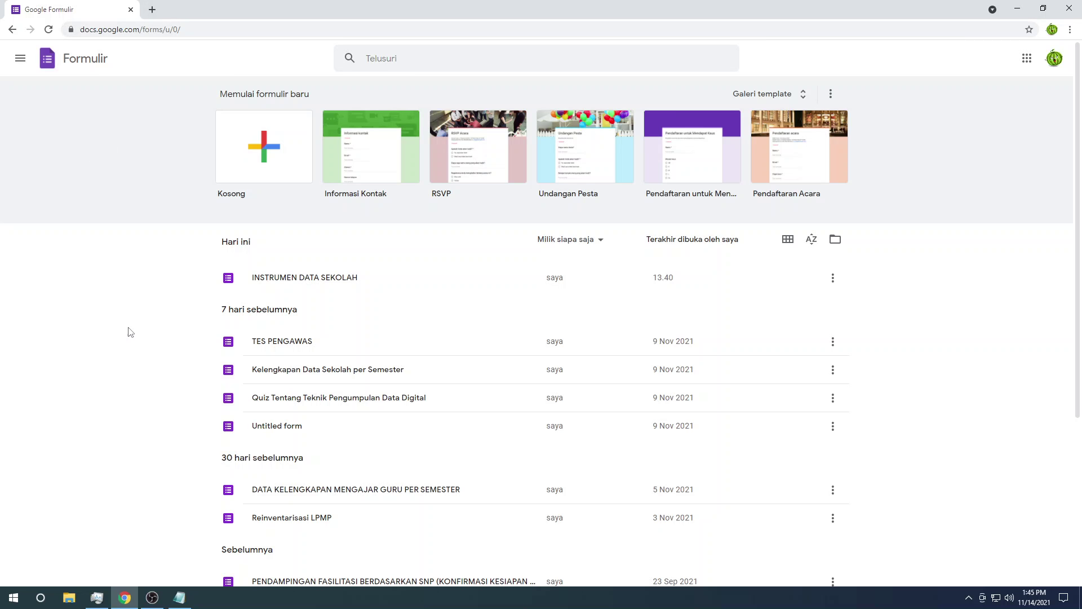
left_click(180, 597)
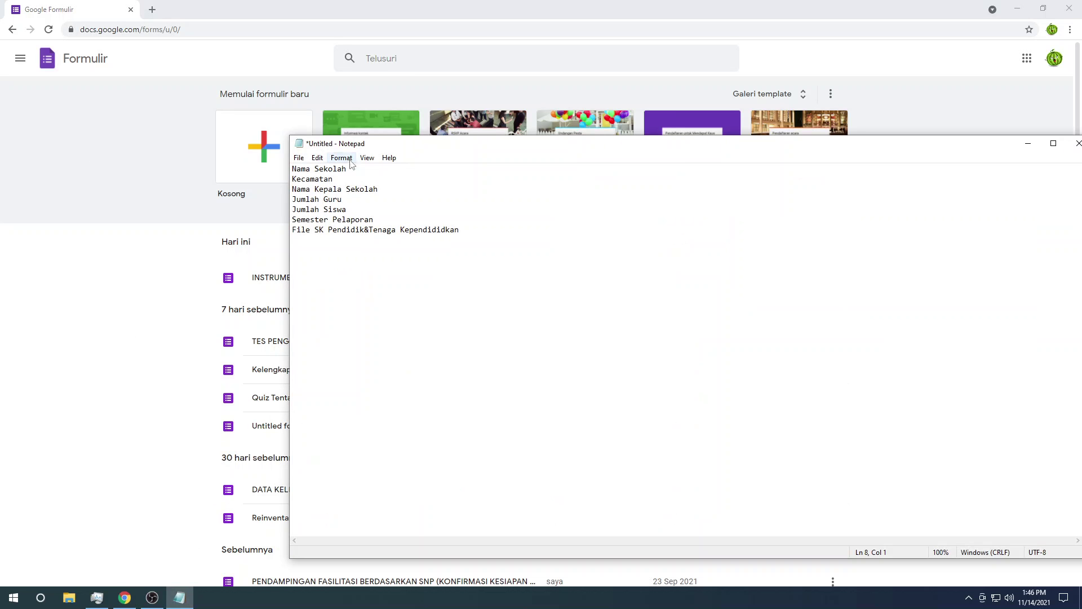
left_click_drag(346, 169, 280, 170)
left_click(350, 169)
left_click_drag(349, 182, 290, 183)
left_click_drag(379, 189, 291, 209)
left_click(371, 219)
left_click_drag(370, 219, 286, 219)
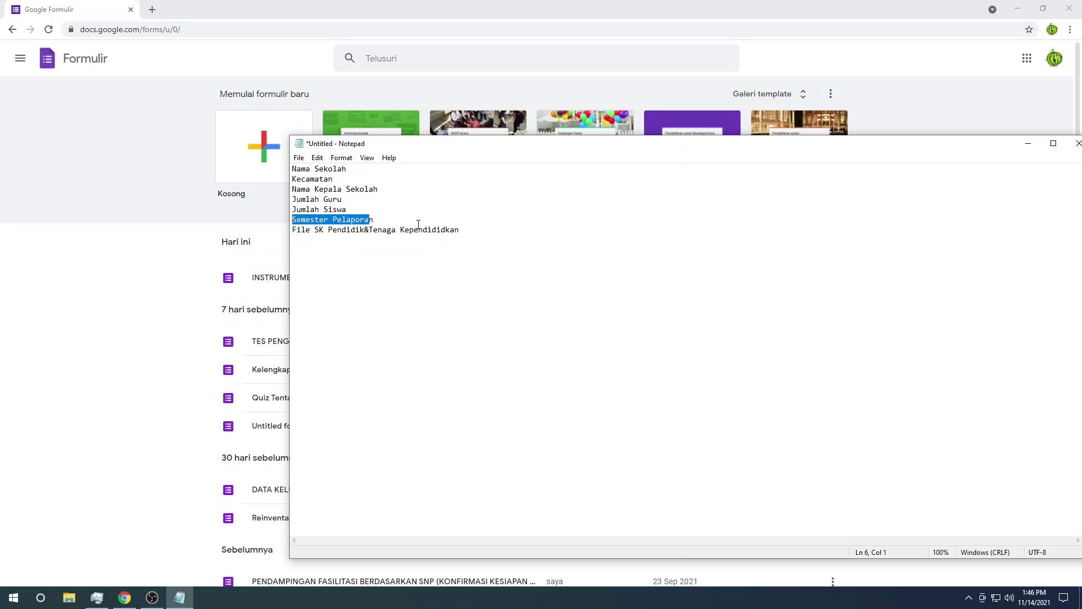
left_click_drag(477, 229, 282, 165)
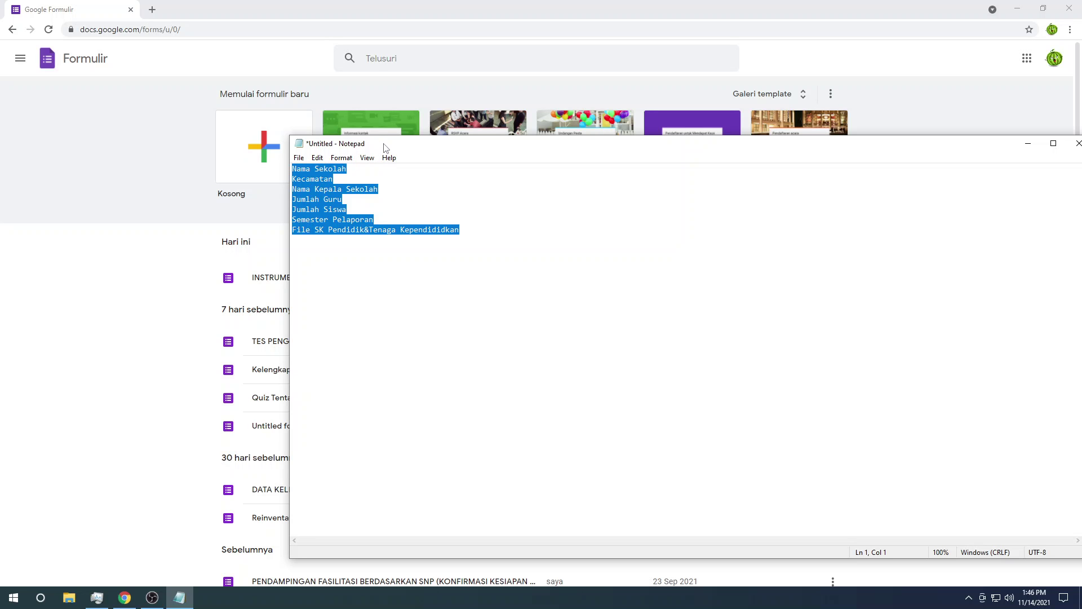
left_click_drag(386, 146, 440, 208)
left_click(275, 71)
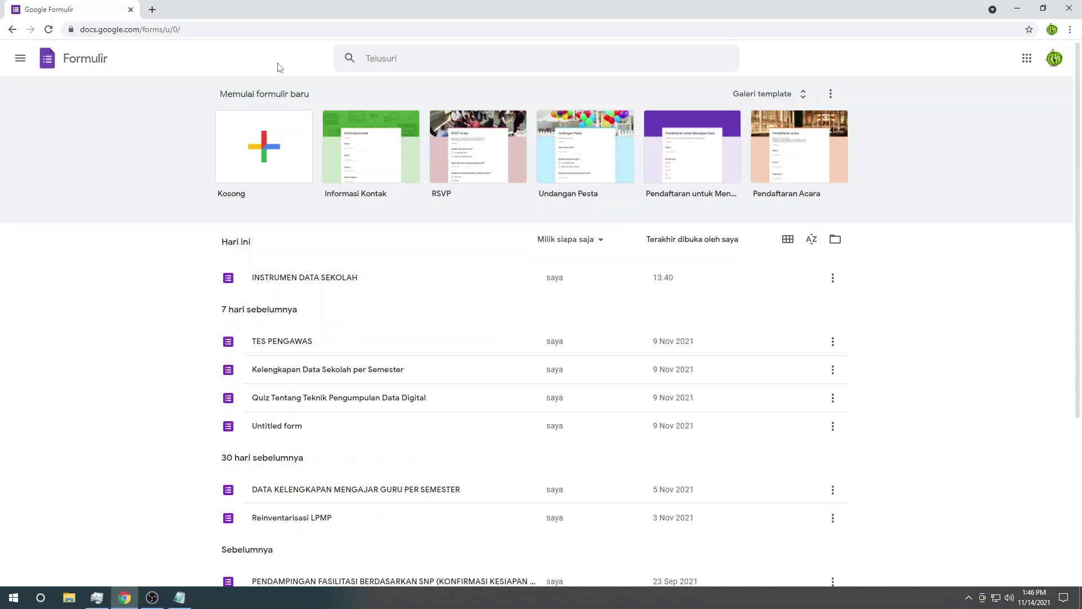
Step: Start a Kosong (blank) form and title it 'INSTRUMEN DATA SEKOLAH'
left_click(272, 152)
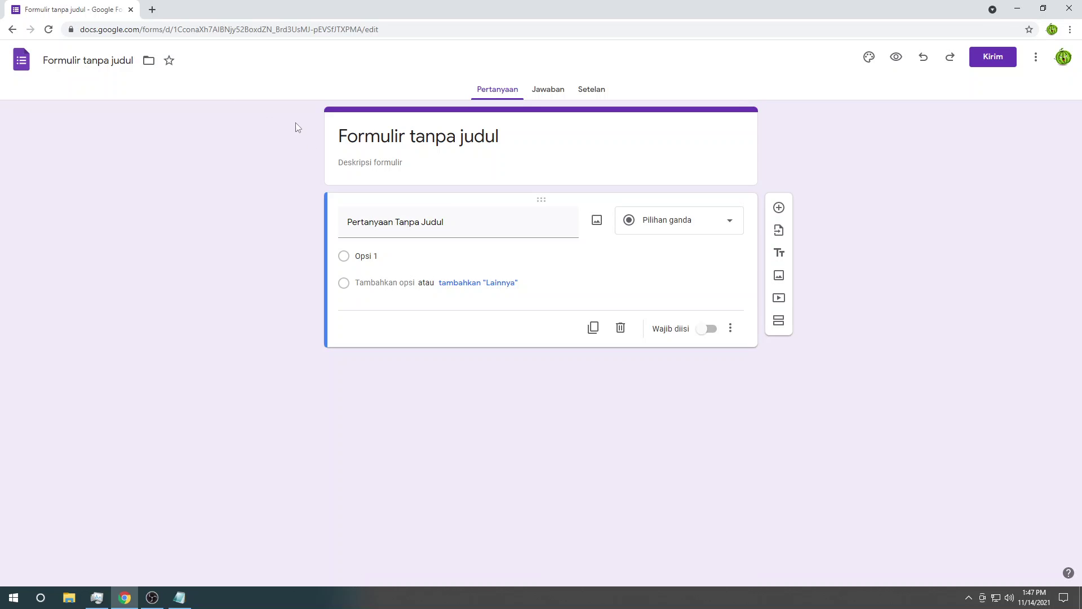
left_click(419, 136)
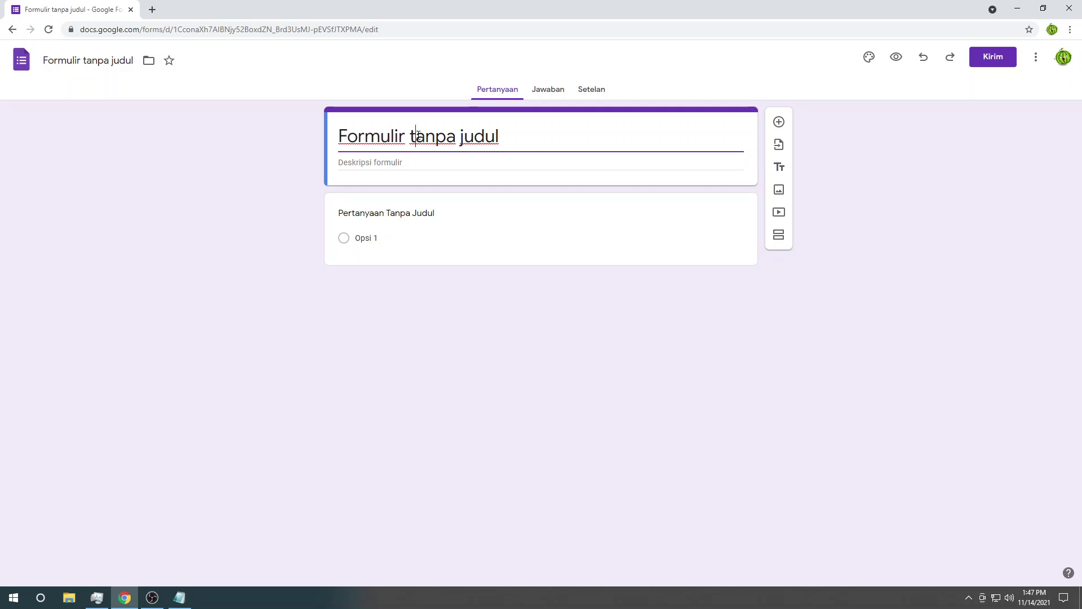
key("ctrl+a")
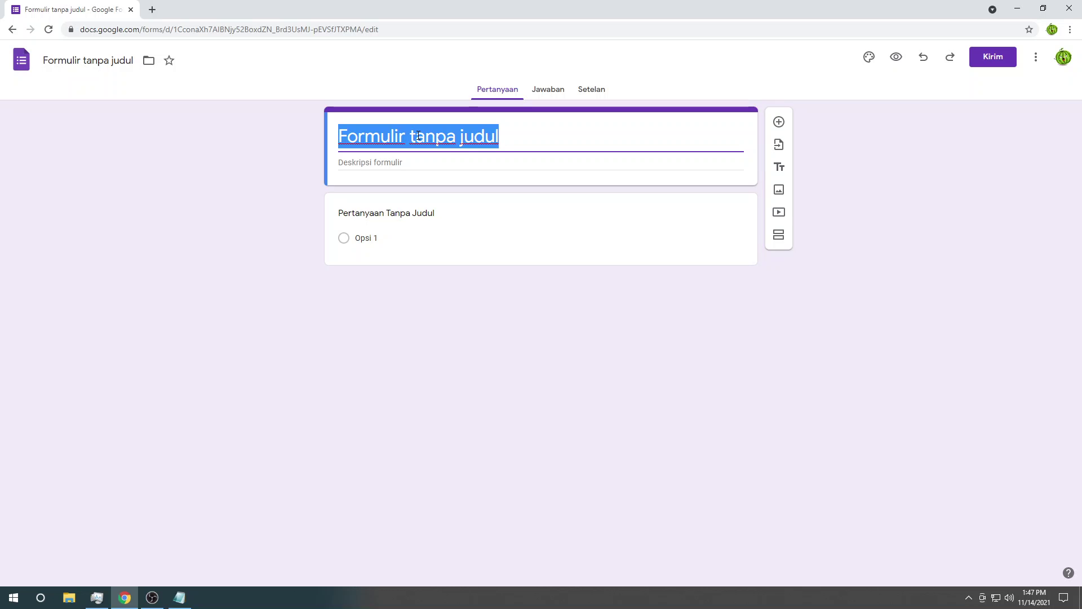
type("INSTRUMEN DAT")
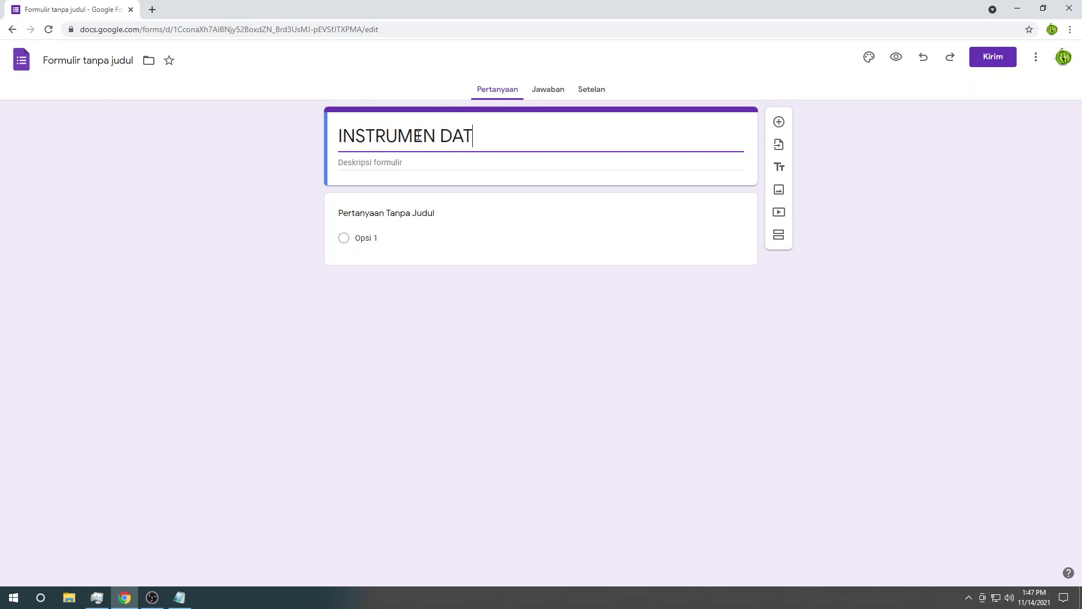
type("A SEKOLAH")
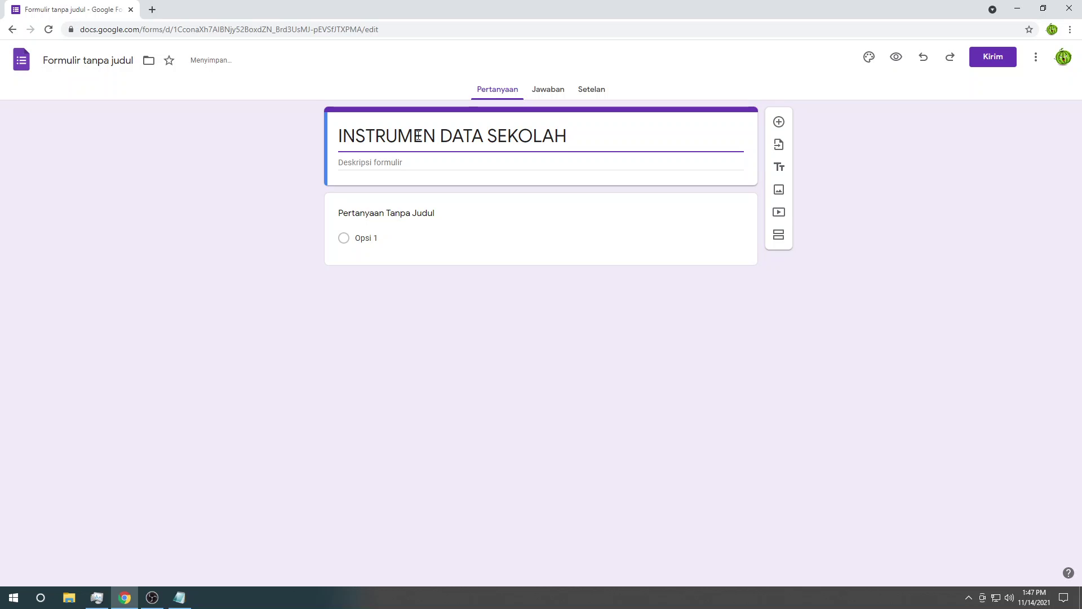
left_click(248, 172)
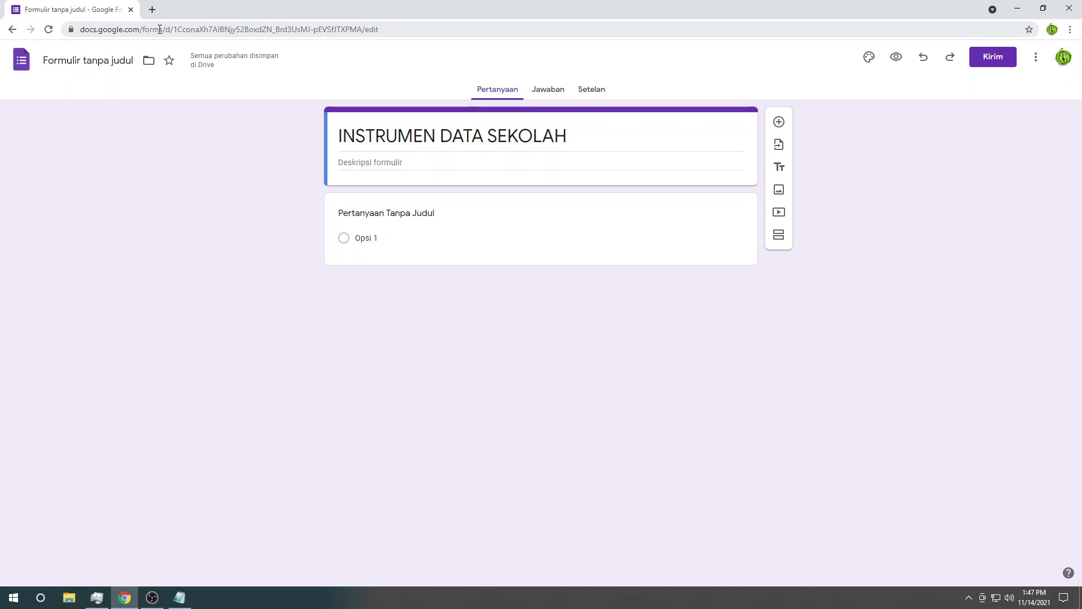
Step: Open the Google Forms home page in a new tab using the copied Forms address
left_click_drag(160, 29, 44, 25)
key("ctrl+c")
key("ctrl+t")
key("ctrl+v")
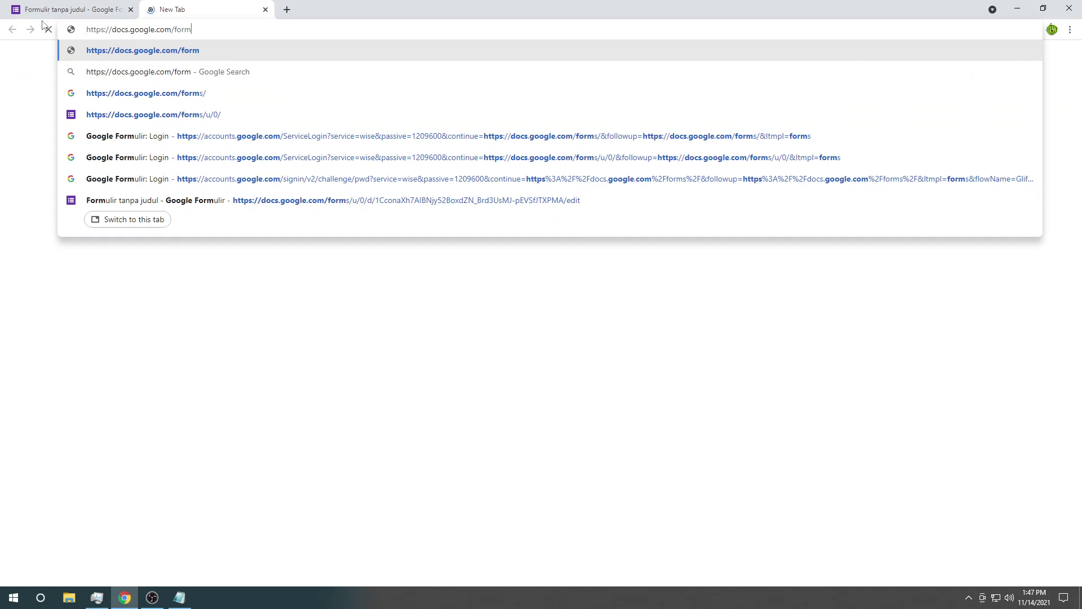
key("Return")
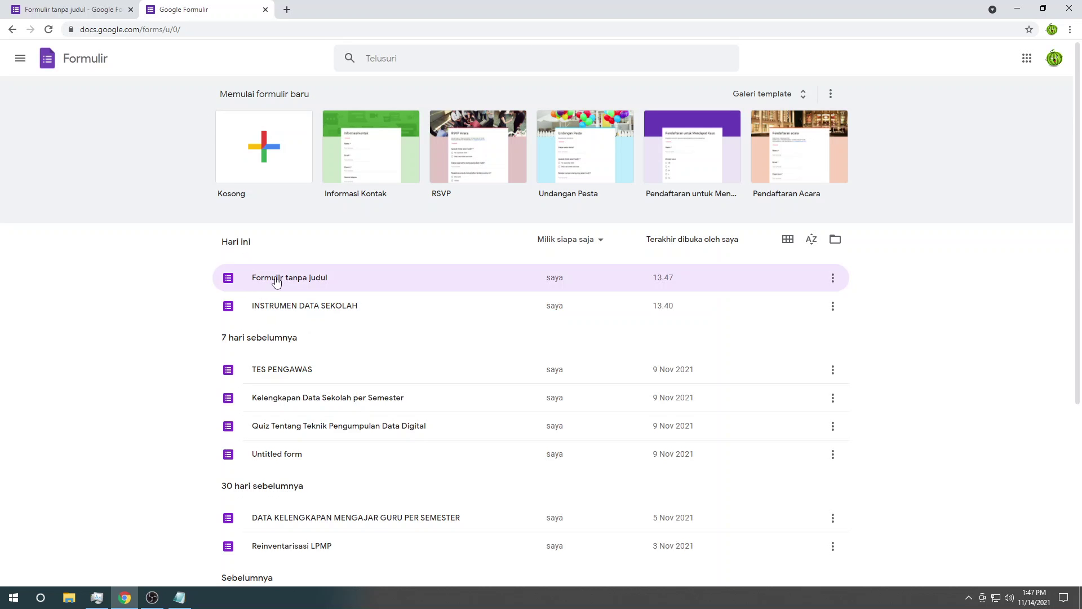
Step: Rename the form file to 'INSTRUMEN DATA SEKOLAH - CONTOH'
left_click(67, 5)
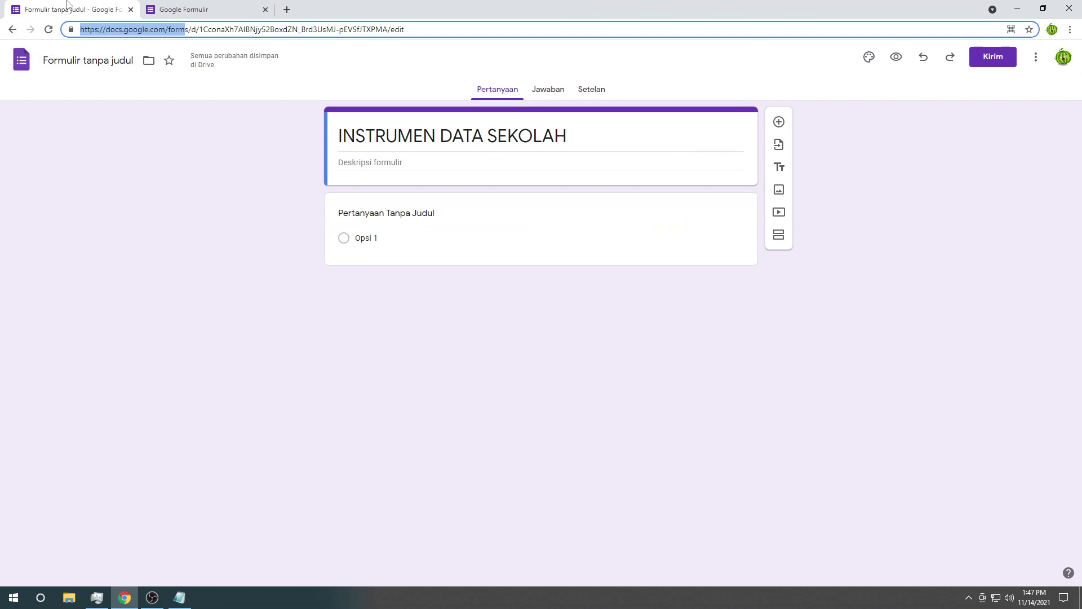
left_click(189, 201)
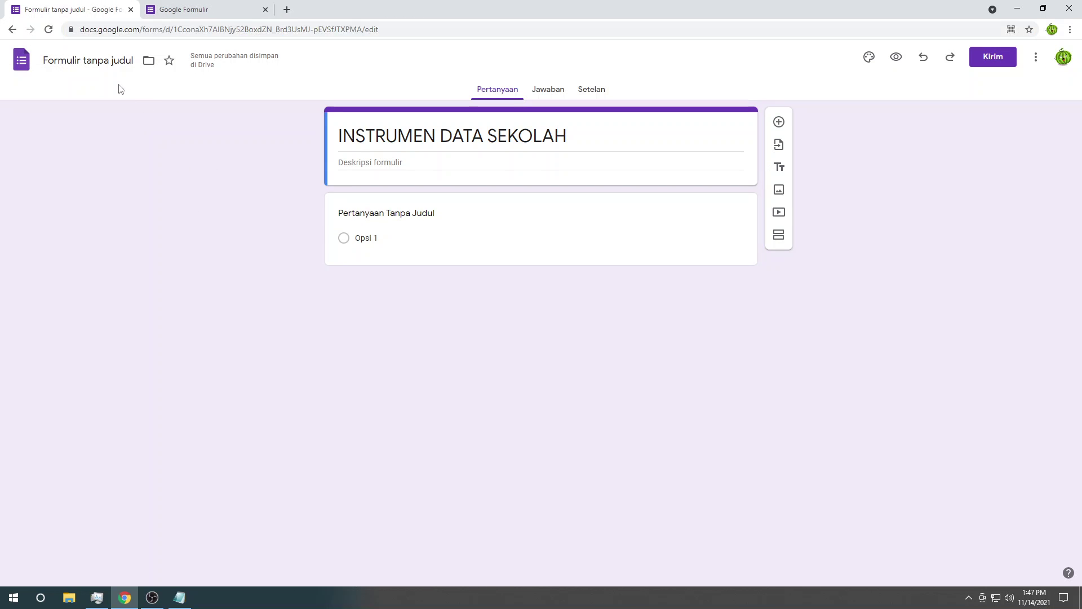
left_click(82, 61)
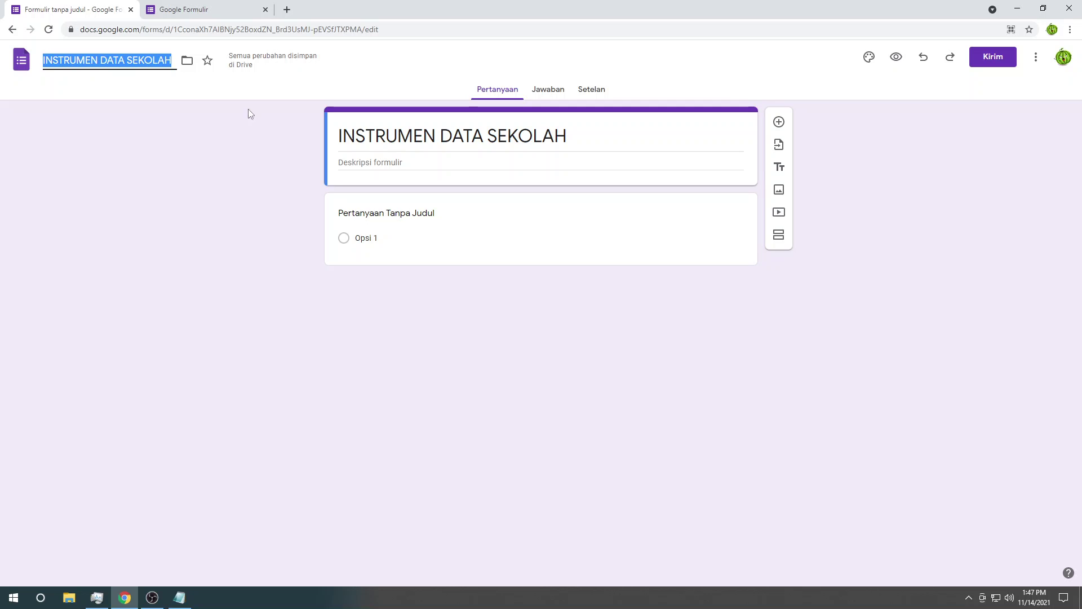
left_click(173, 61)
type("-")
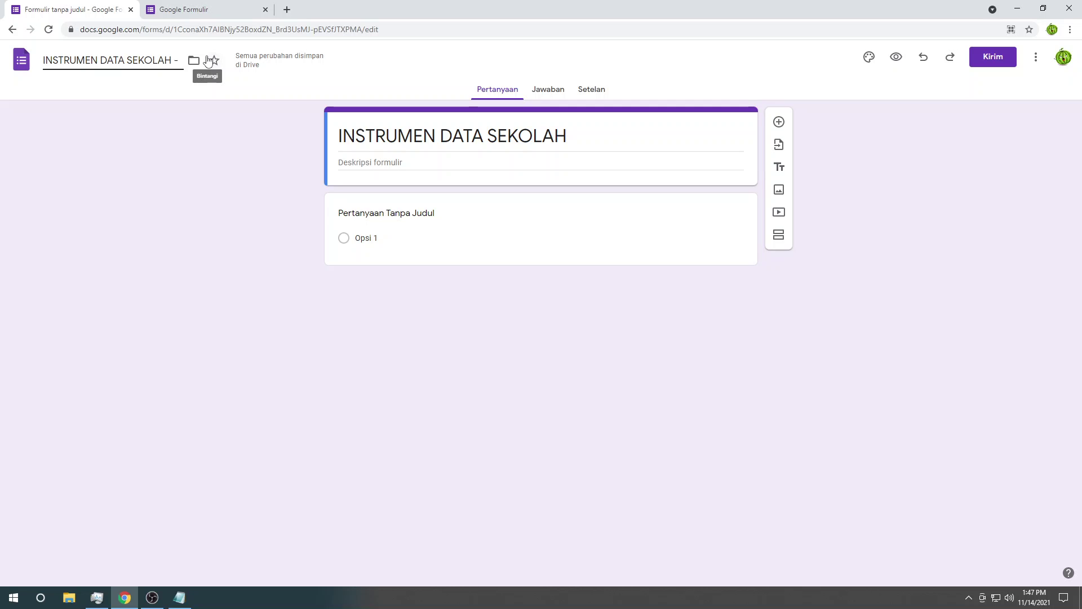
type(" CONT")
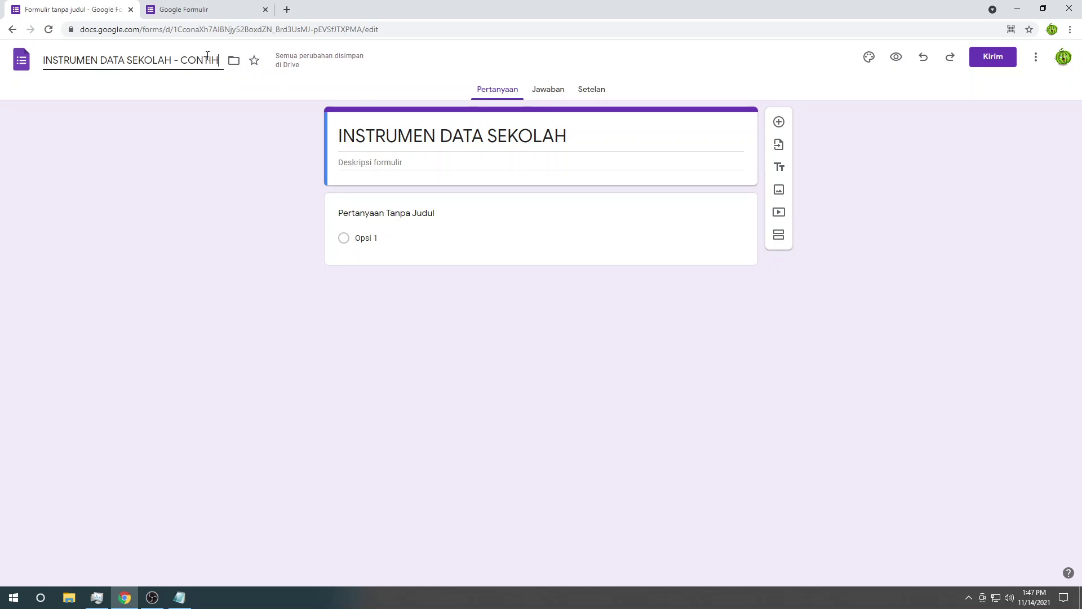
type("OH")
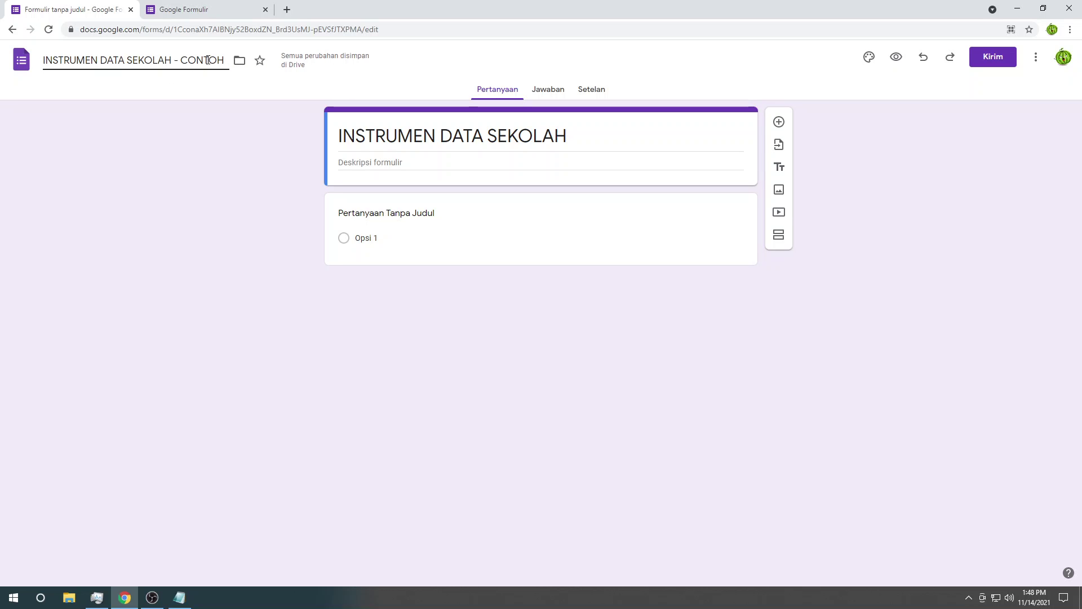
key("Return")
left_click(186, 9)
Step: Refresh the forms list and open the 'INSTRUMEN DATA SEKOLAH - CONTOH' form
left_click(214, 29)
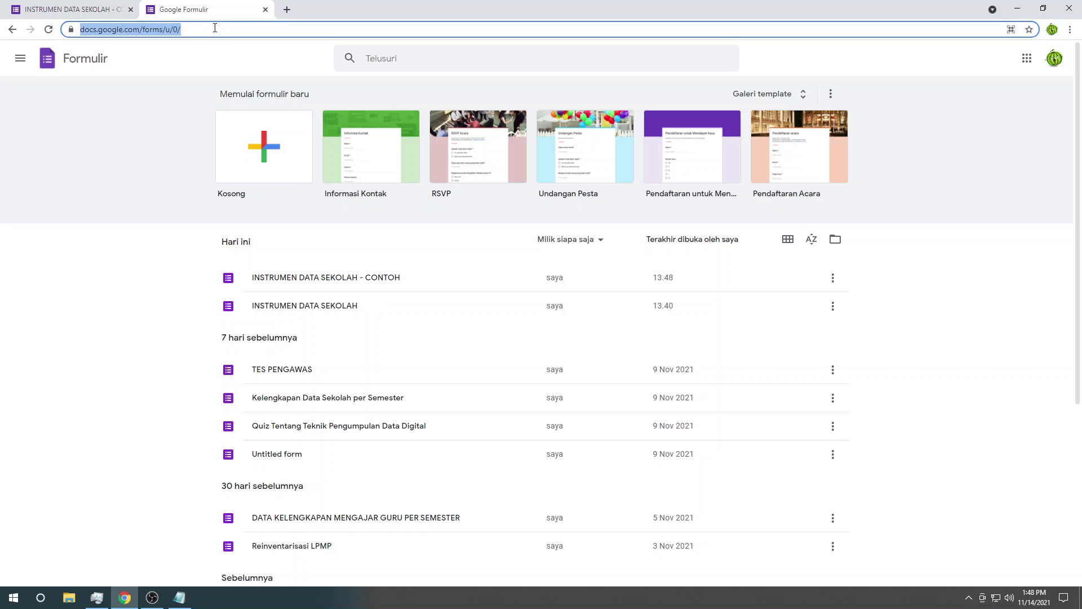
left_click(172, 365)
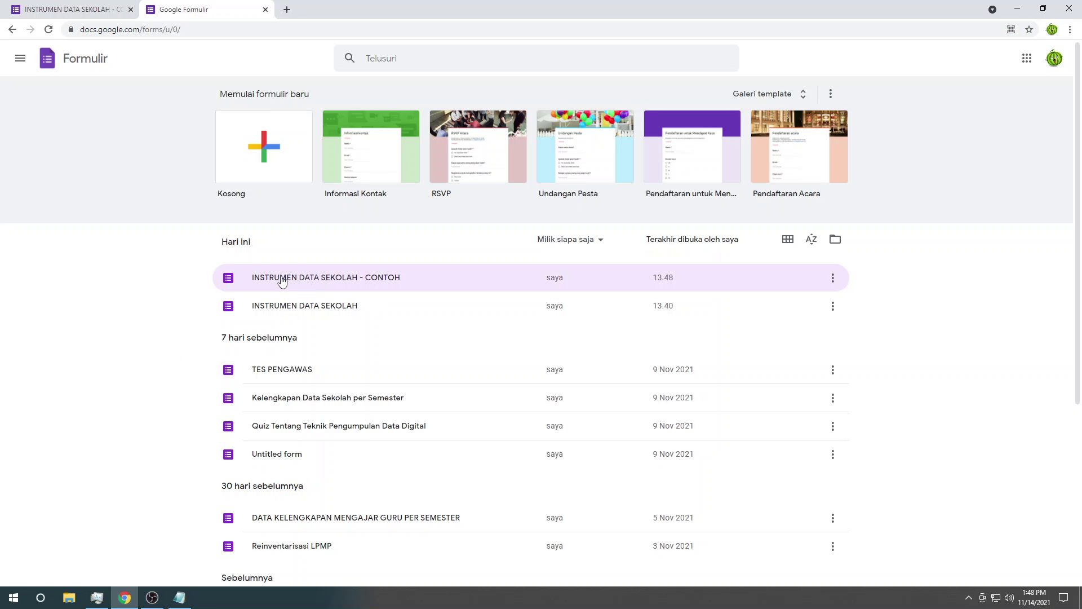
left_click(374, 279)
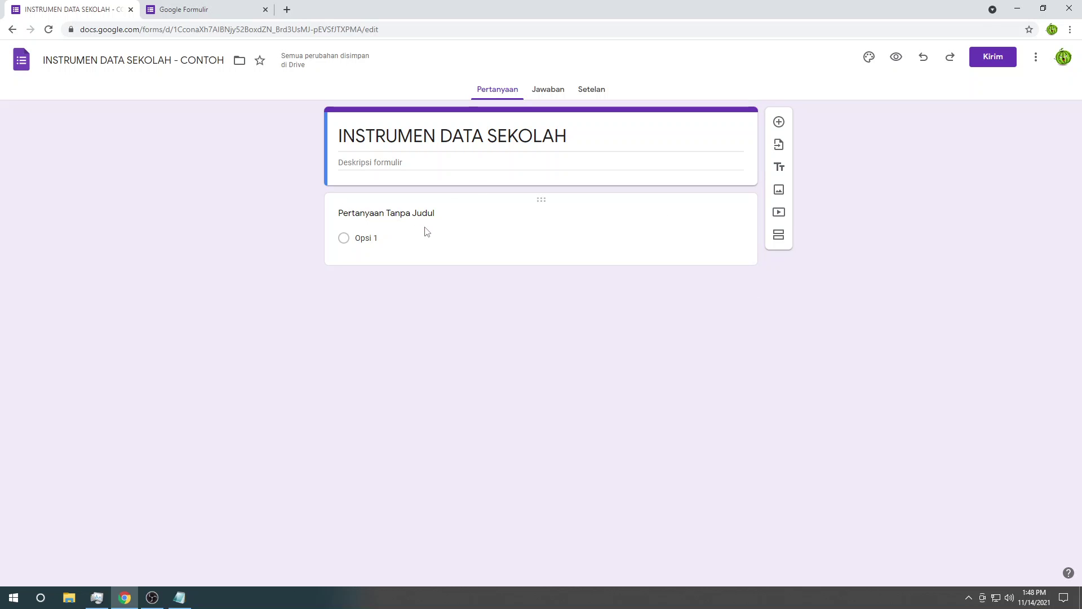
Step: Move the Notepad field list aside and title the first question 'Nama Sekolah'
left_click(188, 597)
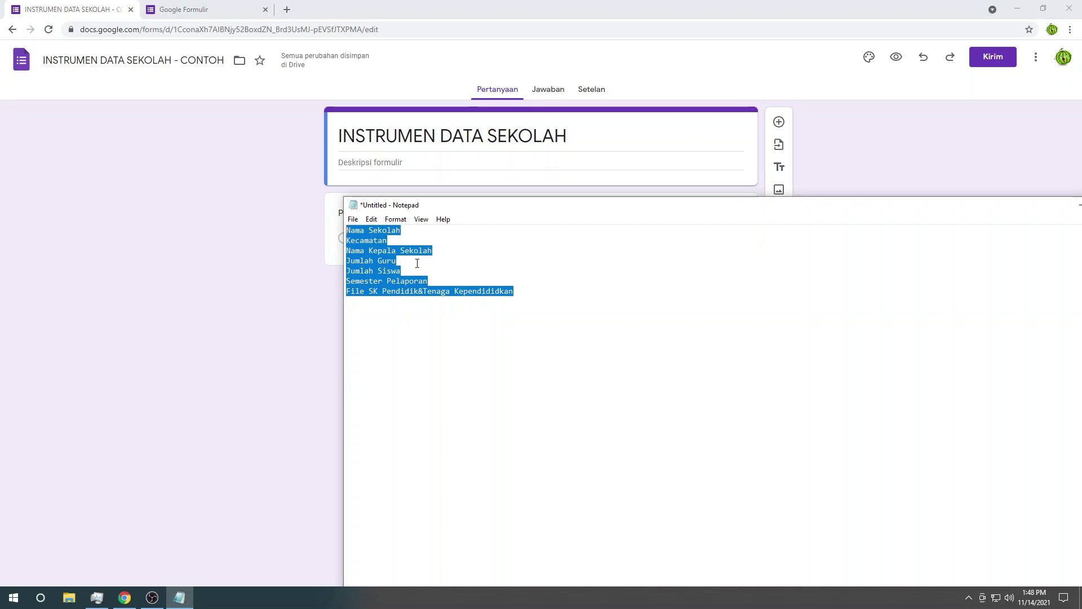
left_click_drag(442, 205, 709, 159)
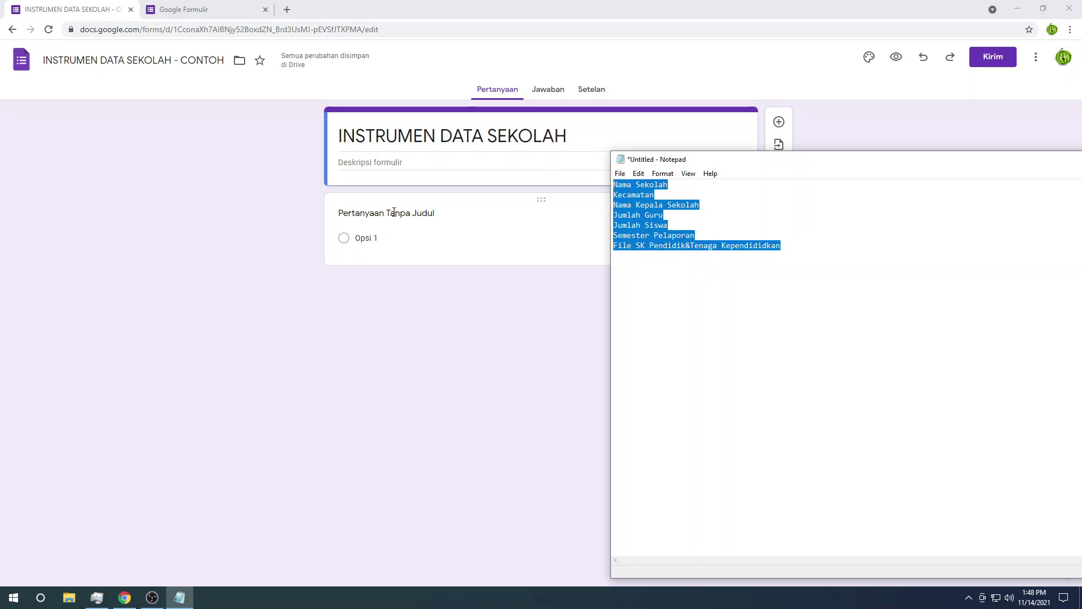
left_click(394, 213)
type("Nama ")
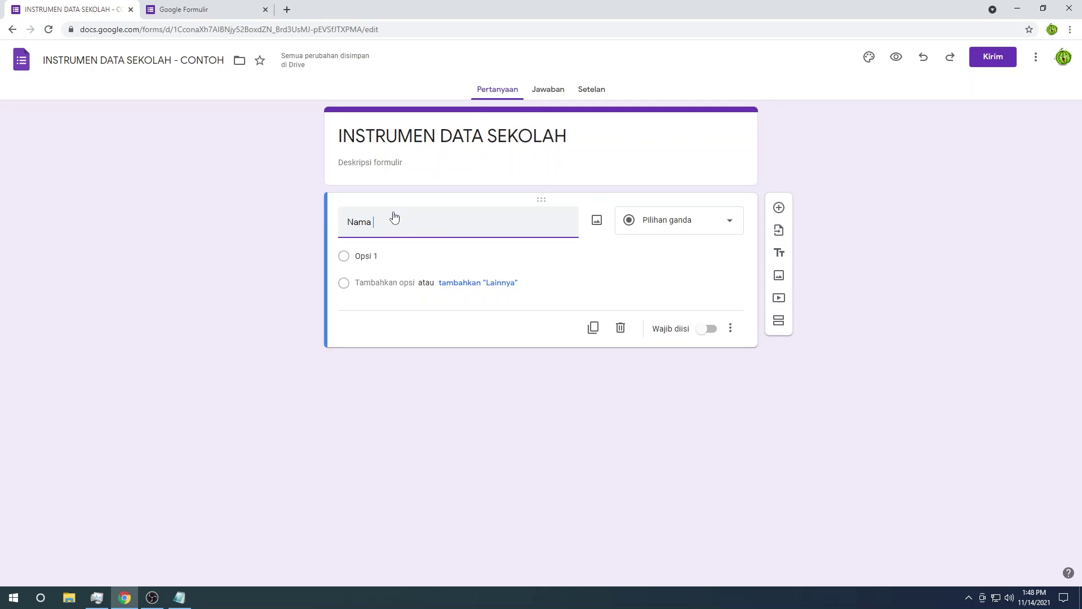
type("Sekolah")
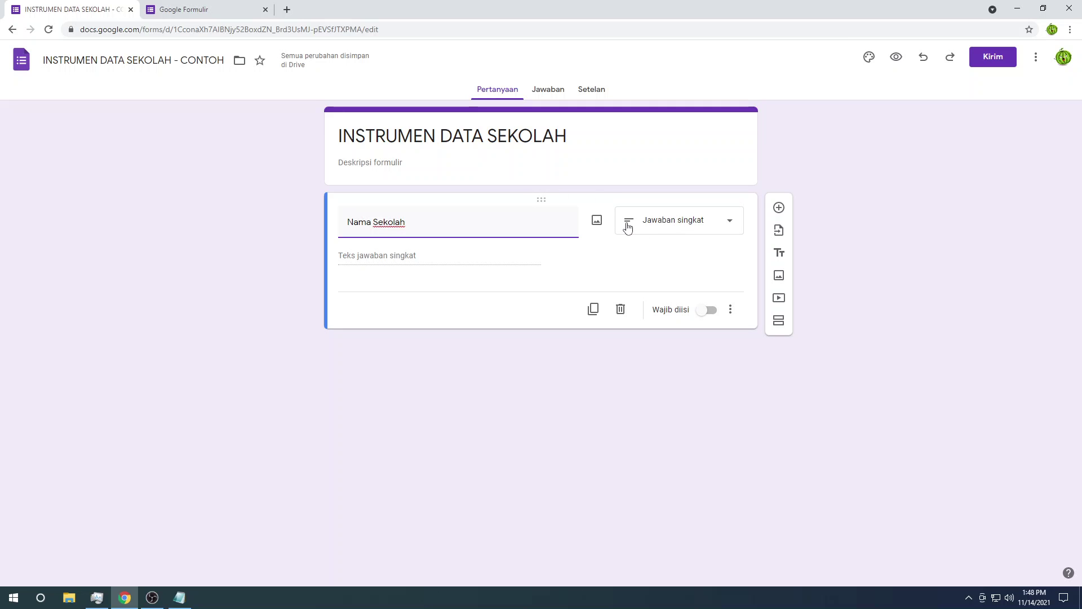
Step: Open the question-type list for the 'Nama Sekolah' question
left_click(675, 224)
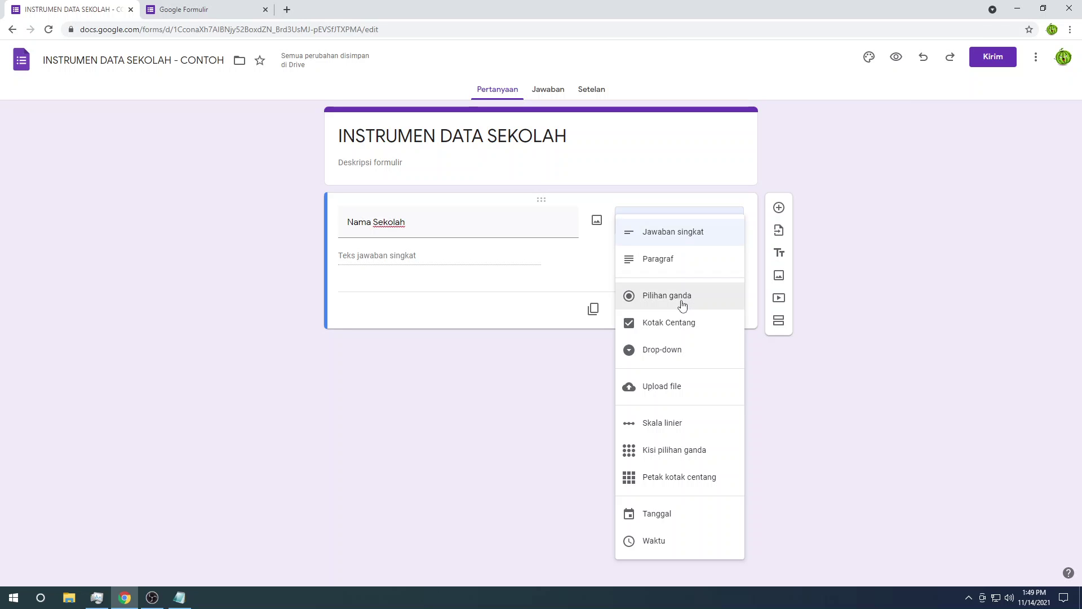
Step: Keep Jawaban singkat as the type and retitle the question 'SDN 2 GRESIK'
left_click(678, 234)
triple_click(418, 224)
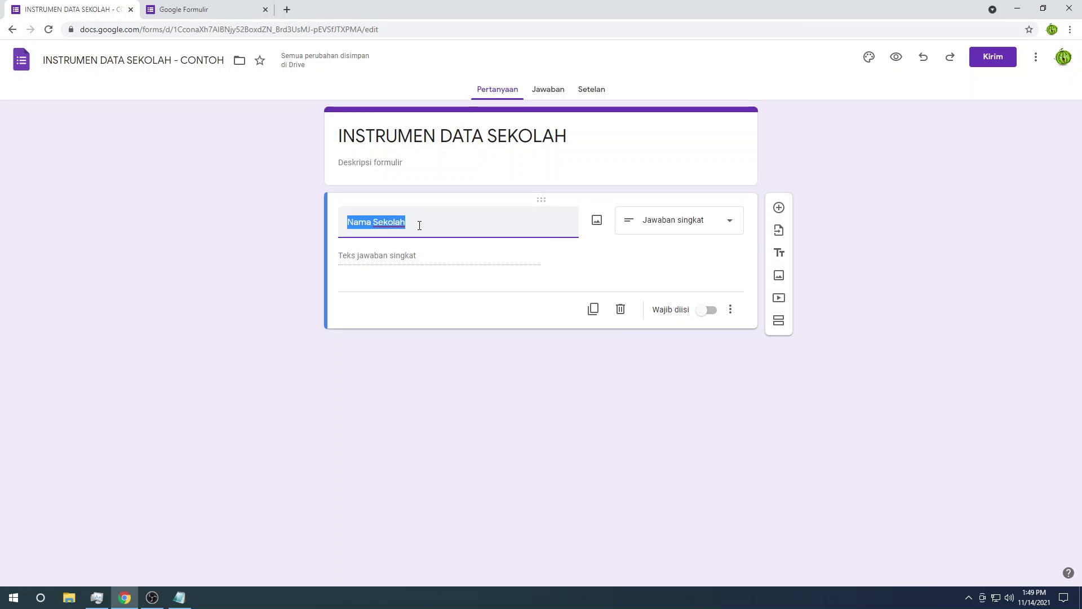
type("SDN")
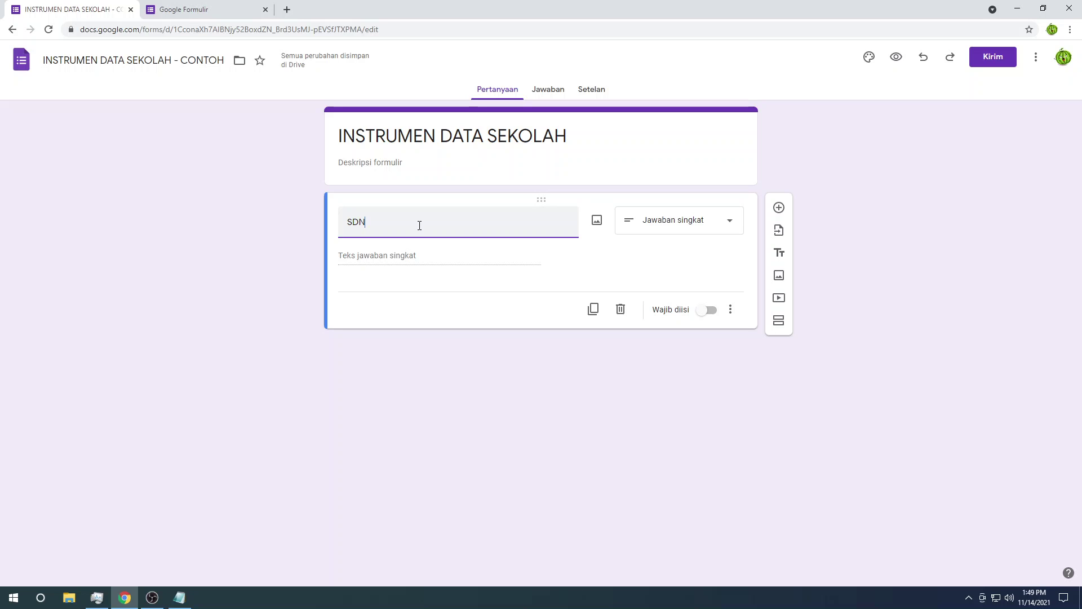
type(" 2 GRESIk")
key("BackSpace")
type("K")
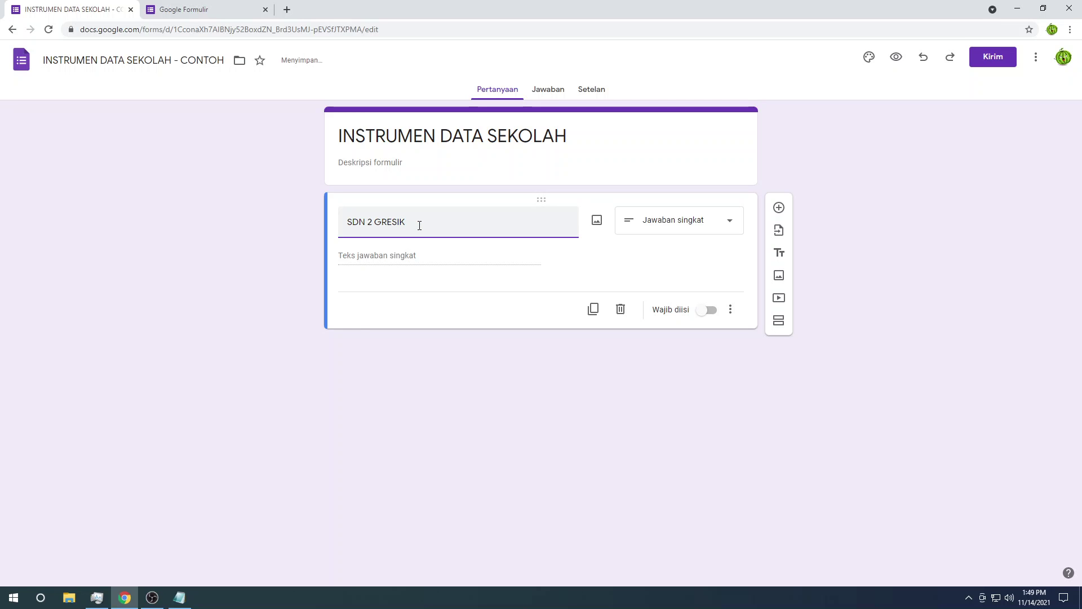
Step: Try titles 'SEKOLAH DASAR NEGERI 2 GRESIK' and 'SD 2 GResik', then retype 'Nama'
key("ctrl+shift+Left")
key("ctrl+shift+Left")
key("ctrl+shift+Left")
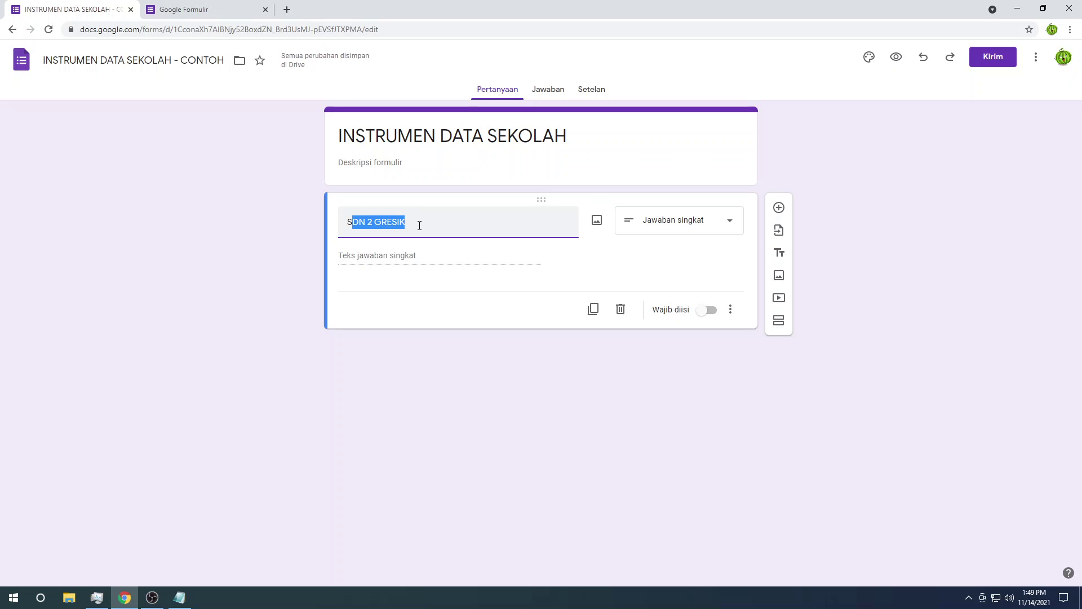
type("SEKOLAH DASAR")
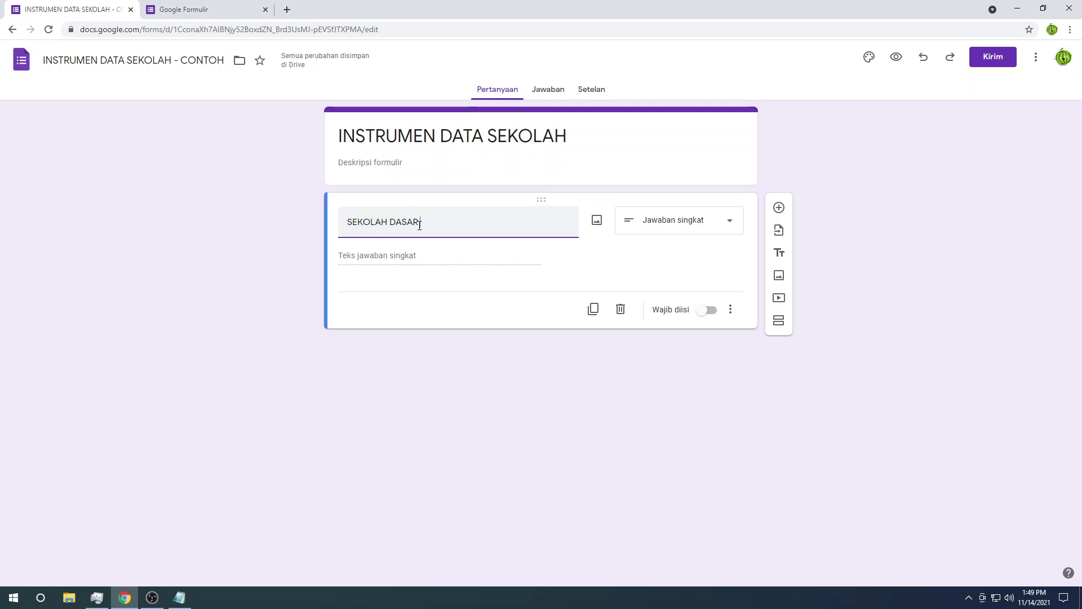
type(" NEGERI 2")
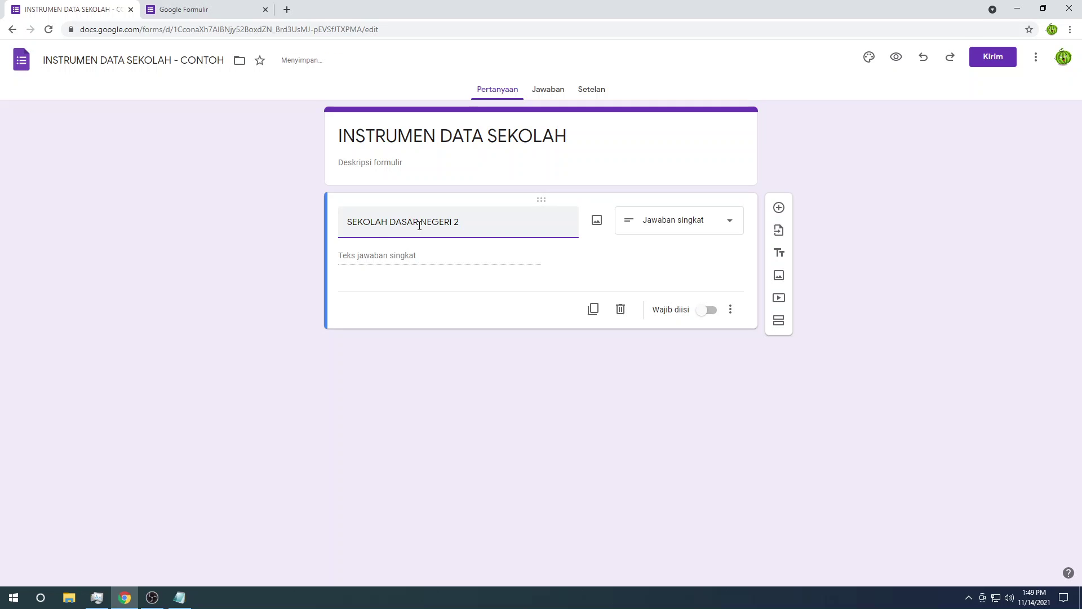
type(" GRESIK")
key("ctrl+a")
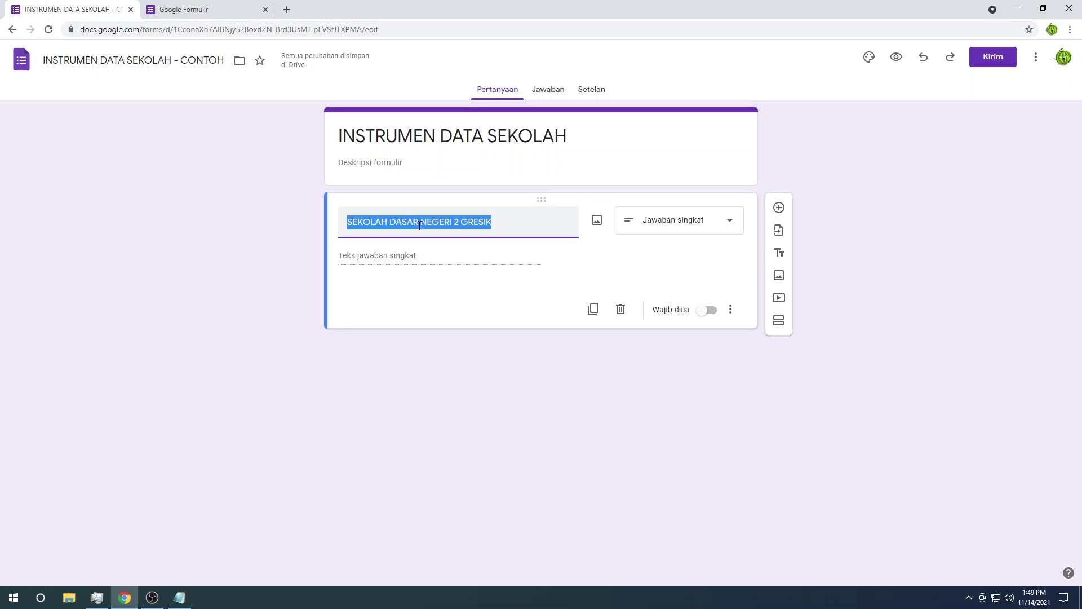
type("SD 2 ")
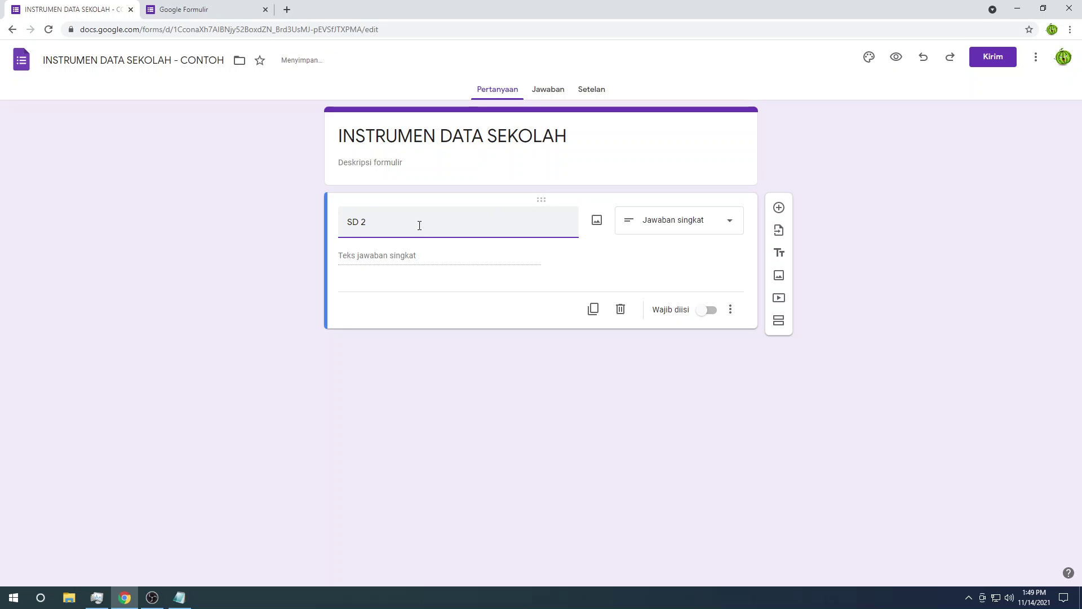
type("GResik")
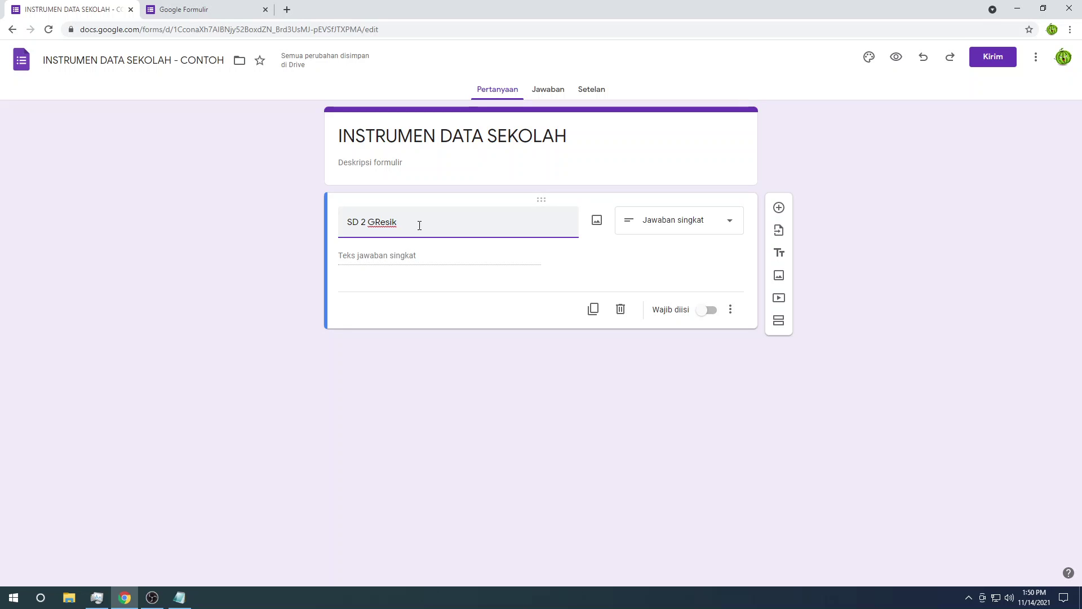
key("ctrl+a")
key("BackSpace")
type("Nama")
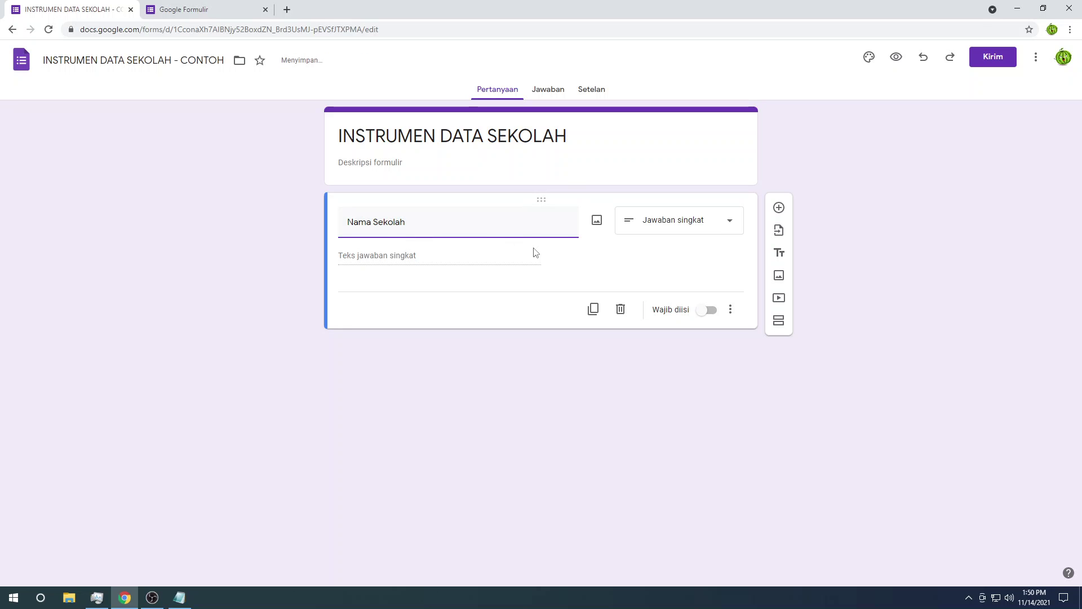
Step: Make Nama Sekolah a multiple-choice question with first option SDN 1 GRESIK
left_click(675, 220)
left_click(675, 219)
left_click(676, 219)
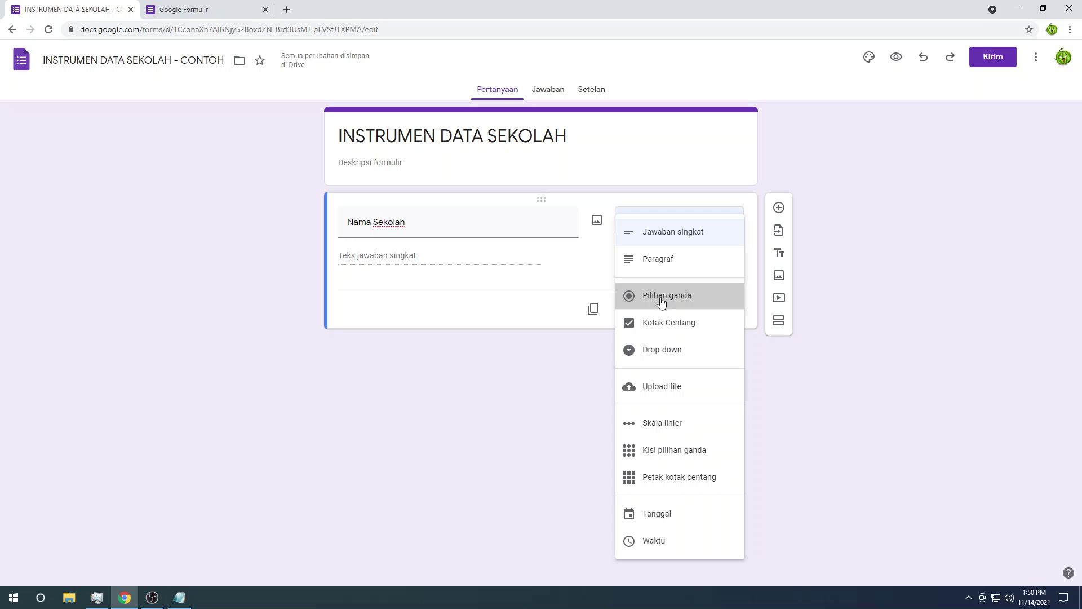
left_click(667, 299)
left_click(411, 255)
type("SDN 1 GRE")
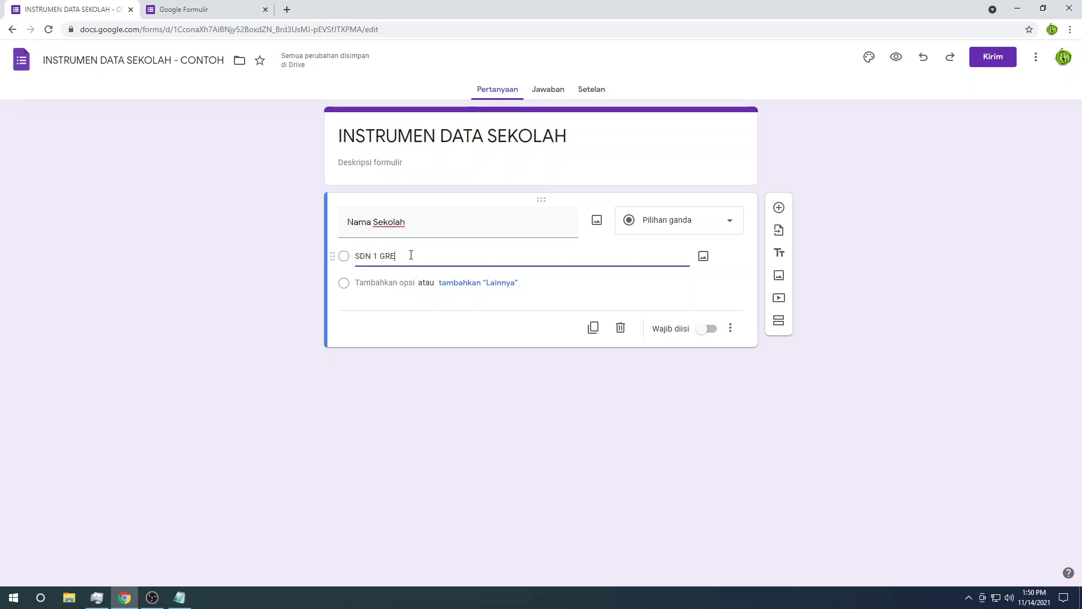
type("SIK")
Step: Add options SDN 2 GRESIK and SDN 3 GRESIK, and mark the question required
key("ctrl+a")
key("ctrl+c")
key("Return")
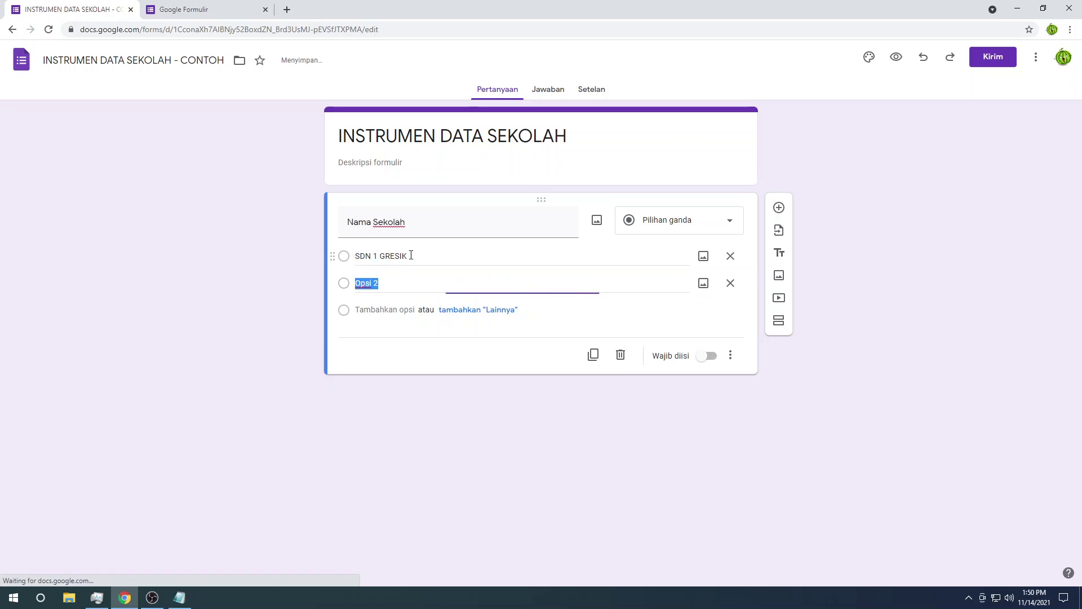
key("ctrl+v")
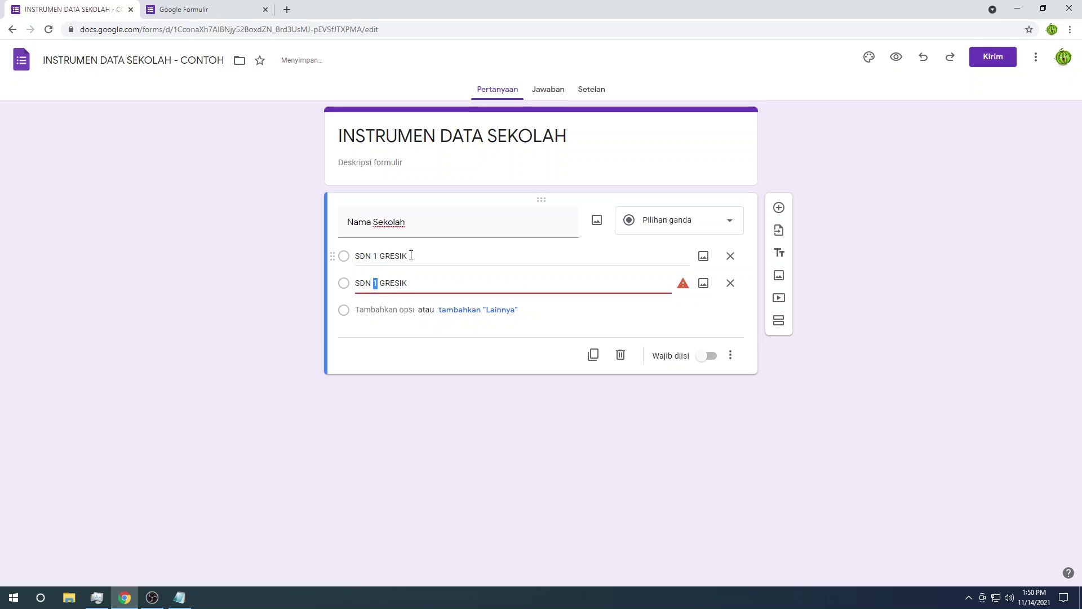
type("2")
key("Return")
key("ctrl+v")
key("ctrl+Left")
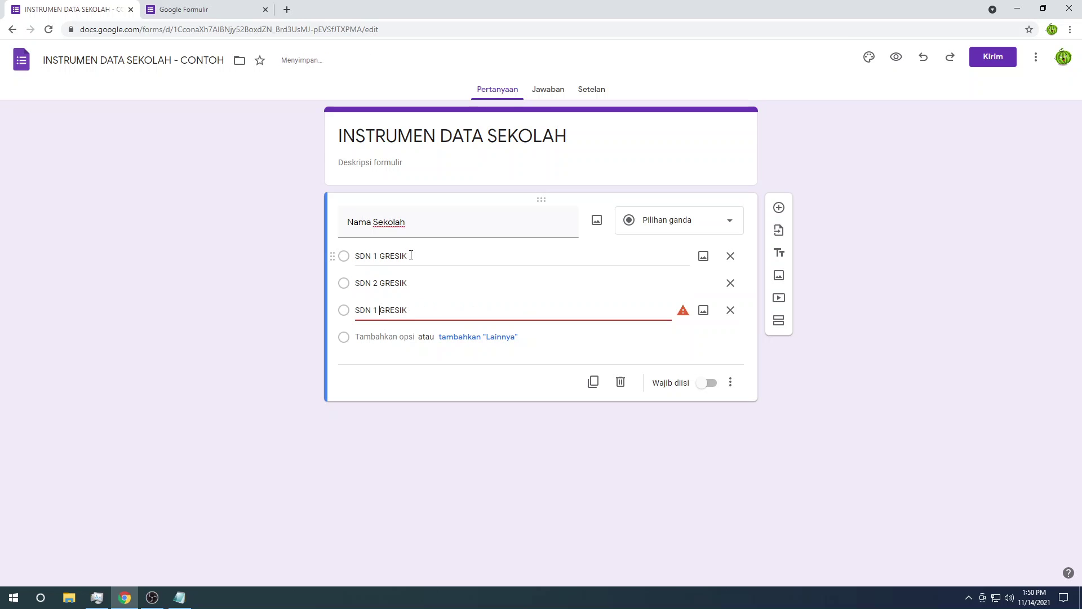
key("shift+Left")
type("3")
left_click(175, 298)
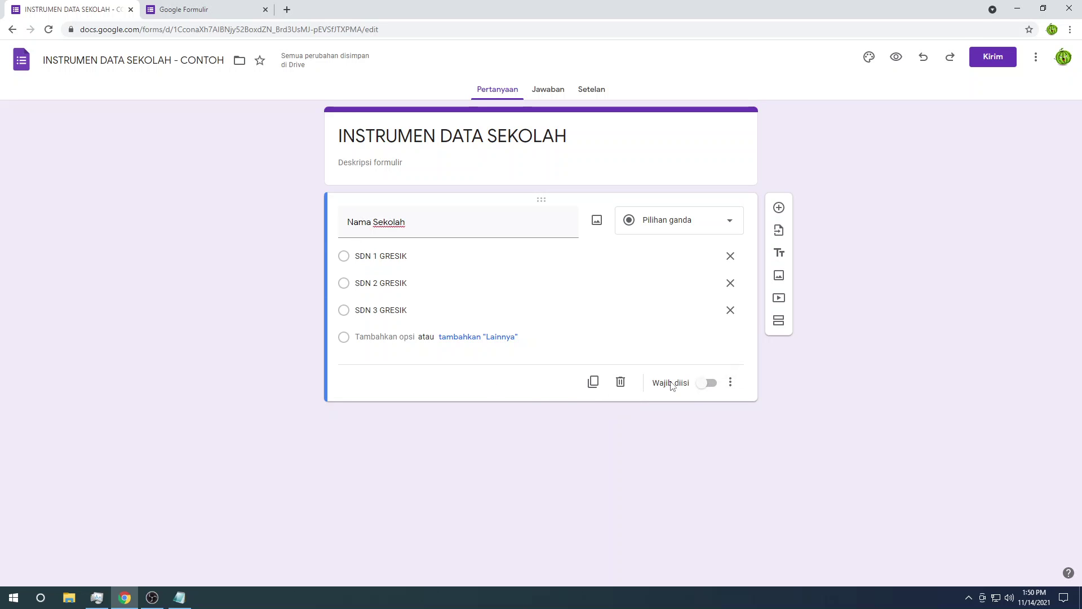
left_click(708, 383)
Step: Add a second question titled Kecamatan
left_click(783, 210)
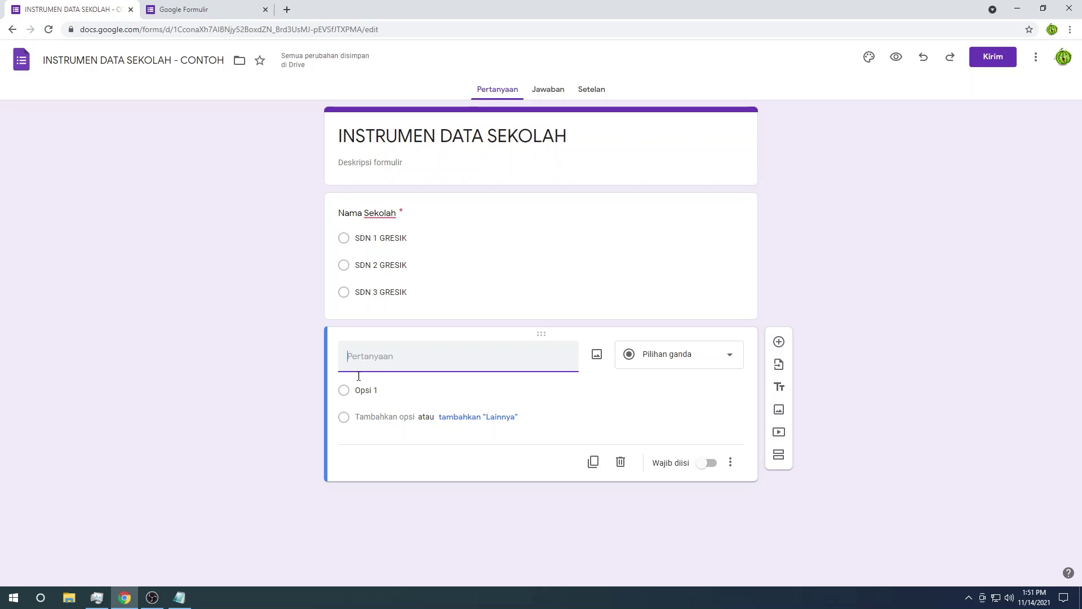
left_click(179, 596)
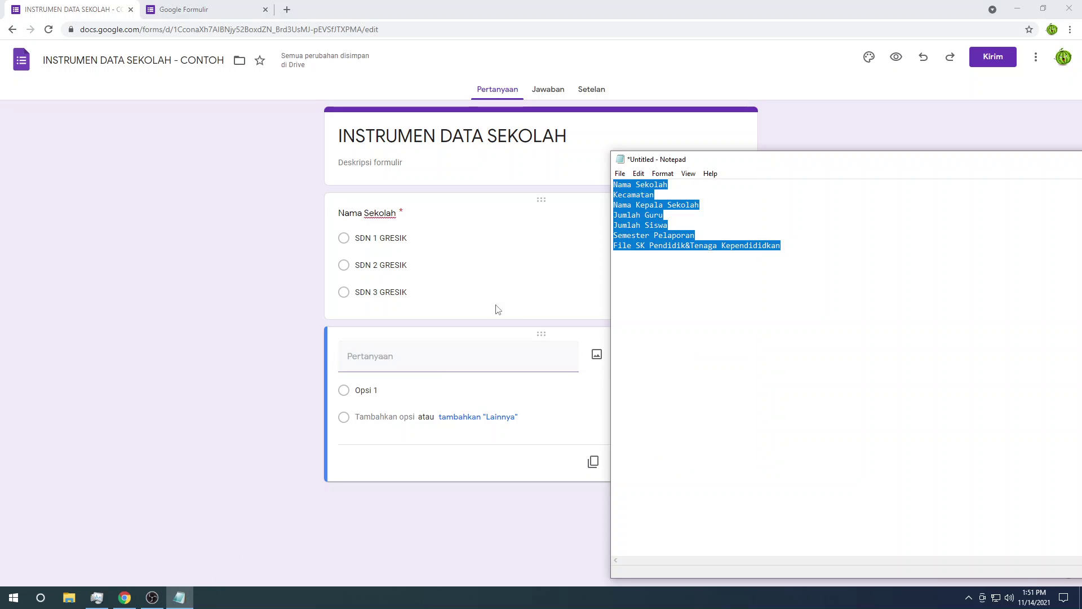
left_click(431, 350)
type("Kecamatan")
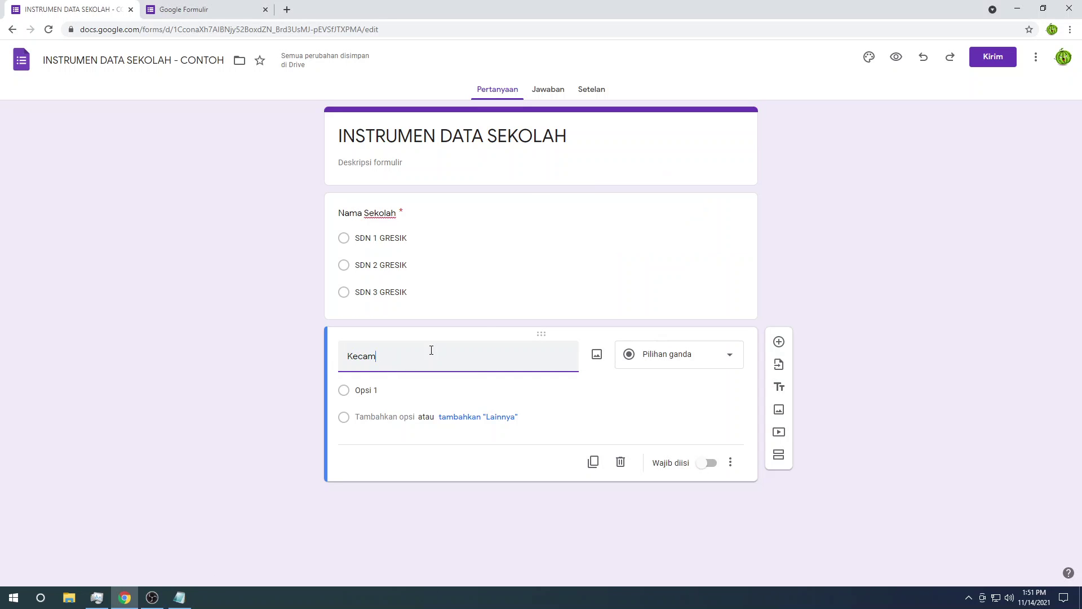
Step: Make Kecamatan a drop-down with first option 'Kecamatan', then search 'kecamatan gresik' in a new tab
left_click(658, 358)
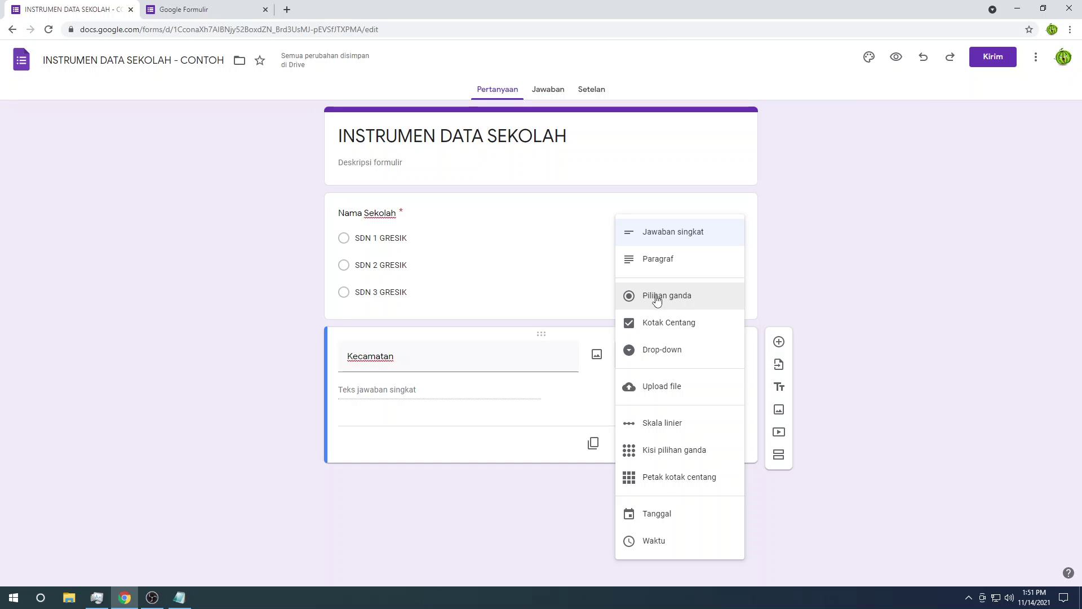
left_click(655, 351)
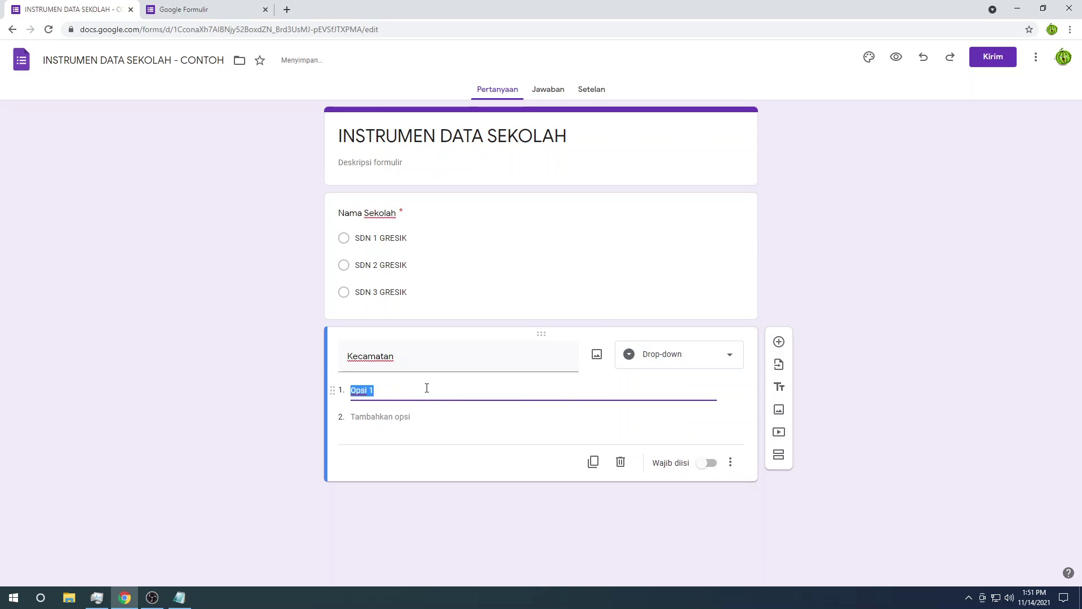
type("Kecamatan")
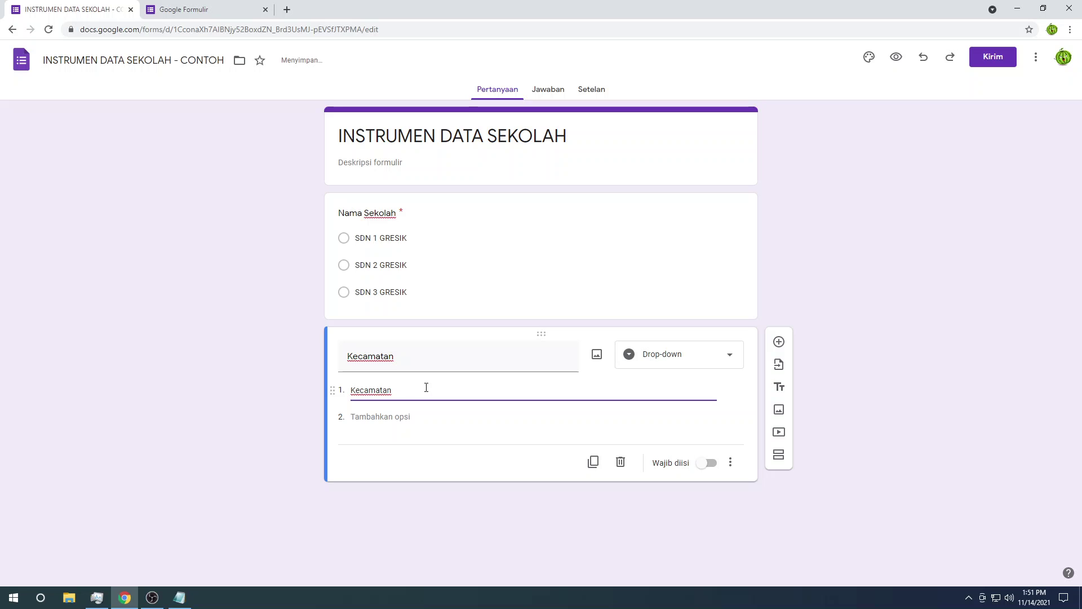
key("ctrl+t")
type("keca")
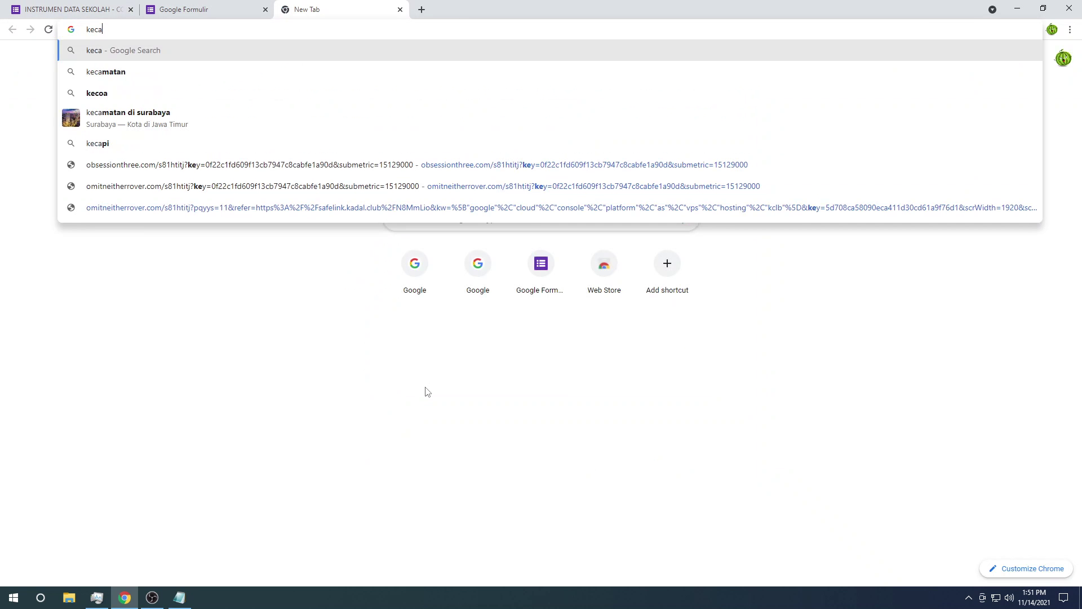
type("matan gresik")
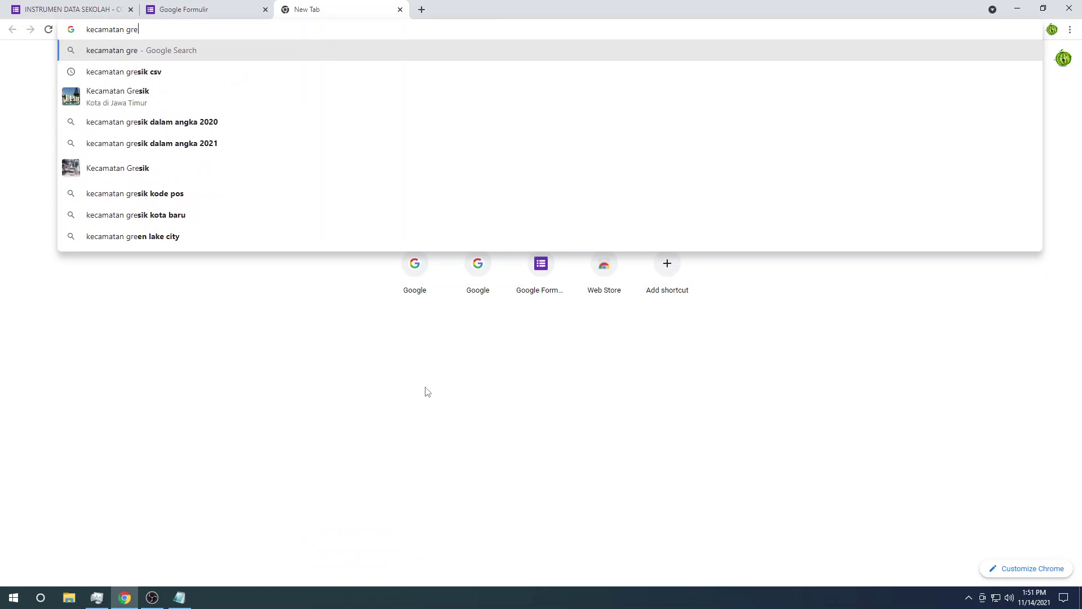
Step: Run the 'kecamatan gresik' search, grab Balongpanggang from the results, and return to the form
key("Return")
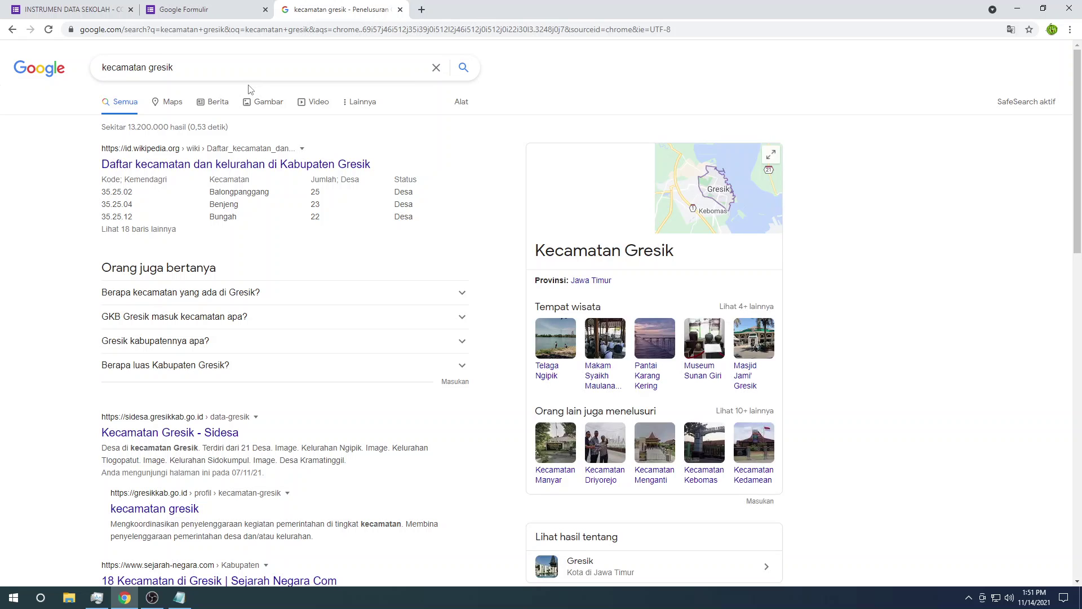
double_click(250, 196)
key("ctrl+c")
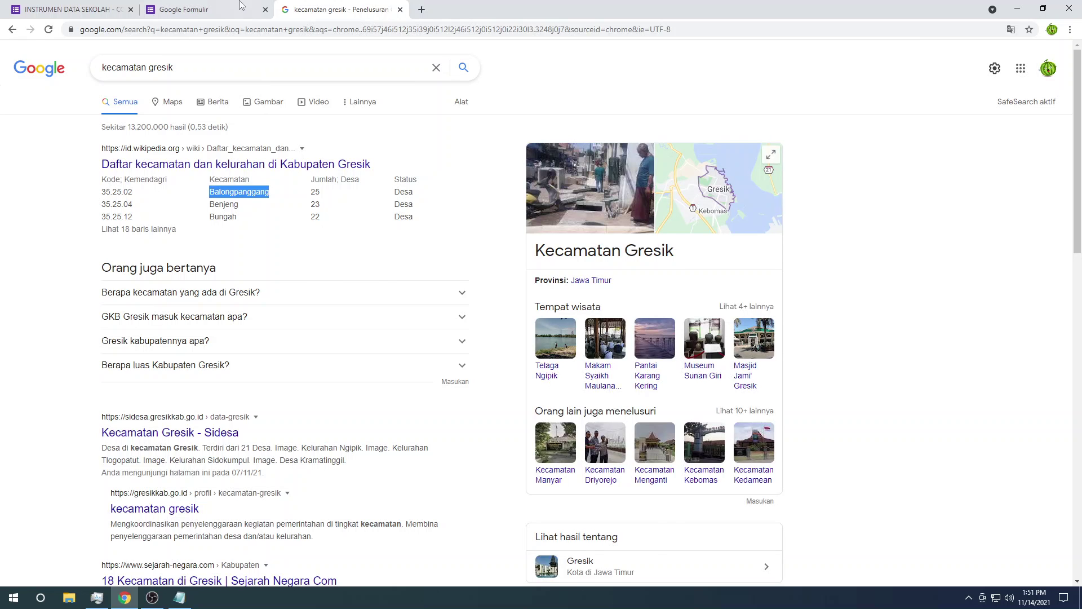
left_click(239, 7)
left_click(67, 8)
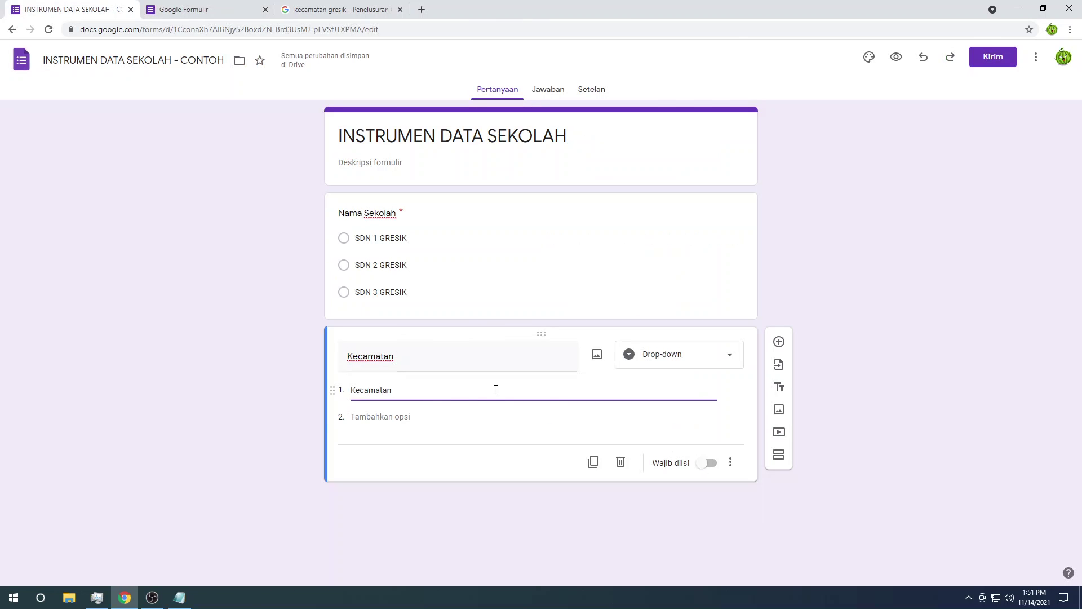
Step: Fill the first two Kecamatan options with Balongpanggang, Gresik and Kecamatan Benjeng, Gresik
key("ctrl+v")
type(", Gr")
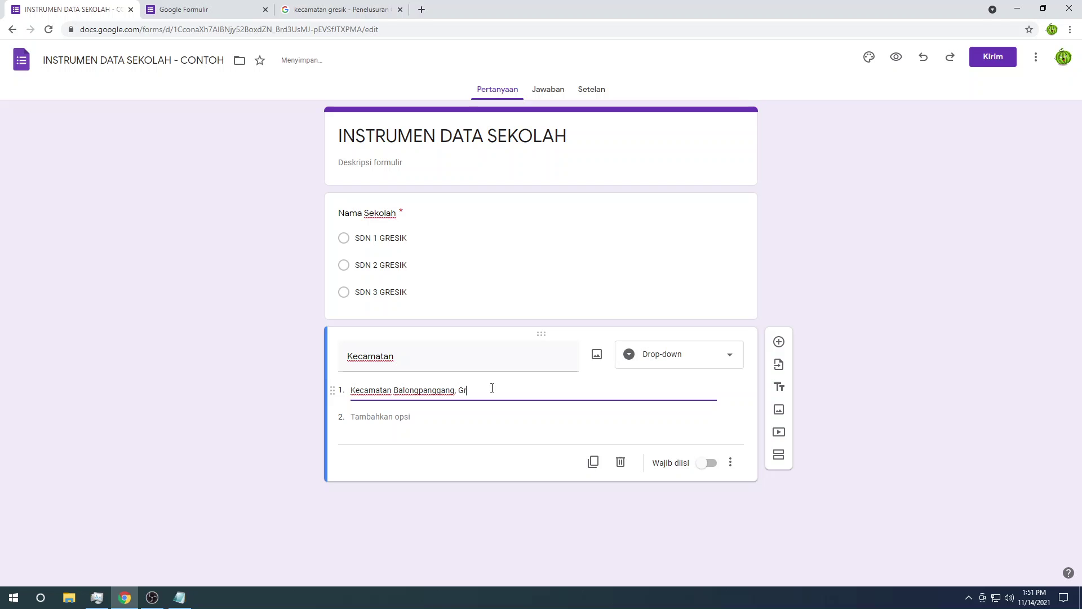
type("esik")
key("Return")
type("Kecama")
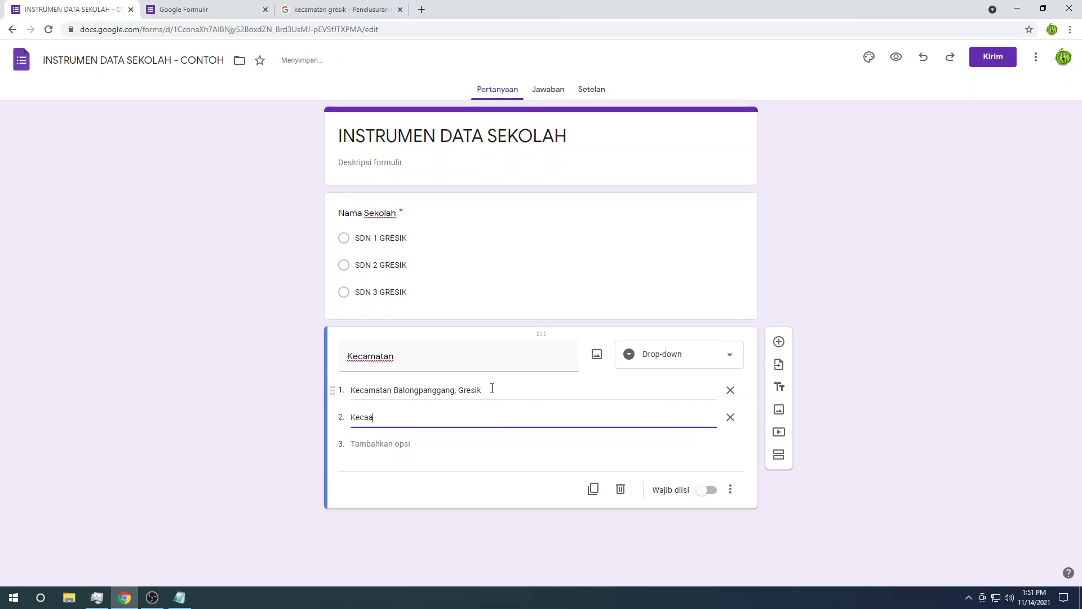
key("BackSpace")
type("matan")
left_click(341, 10)
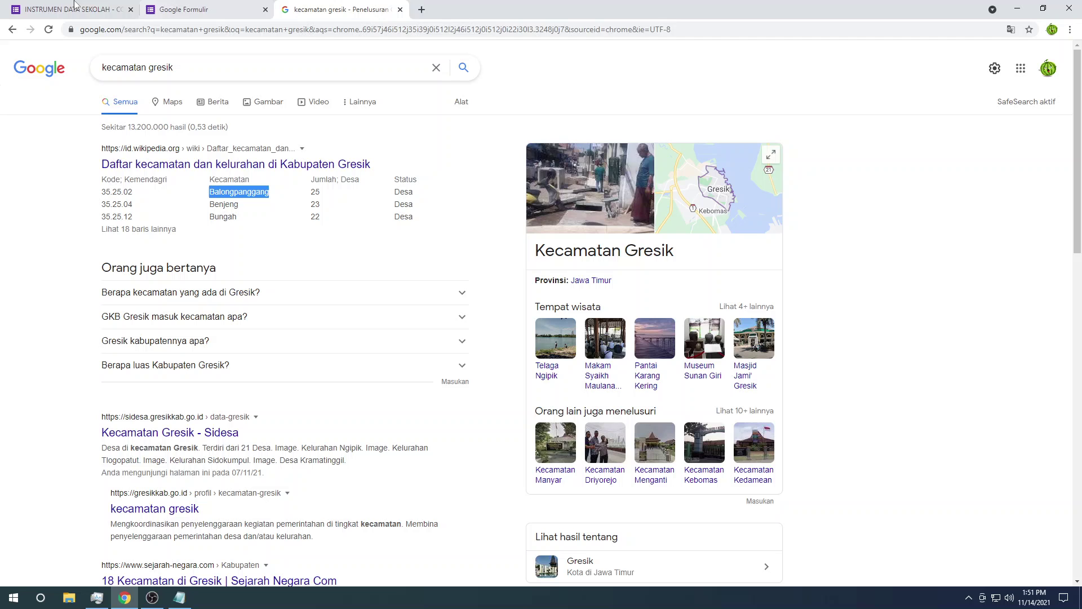
left_click(7, 3)
type("Ben")
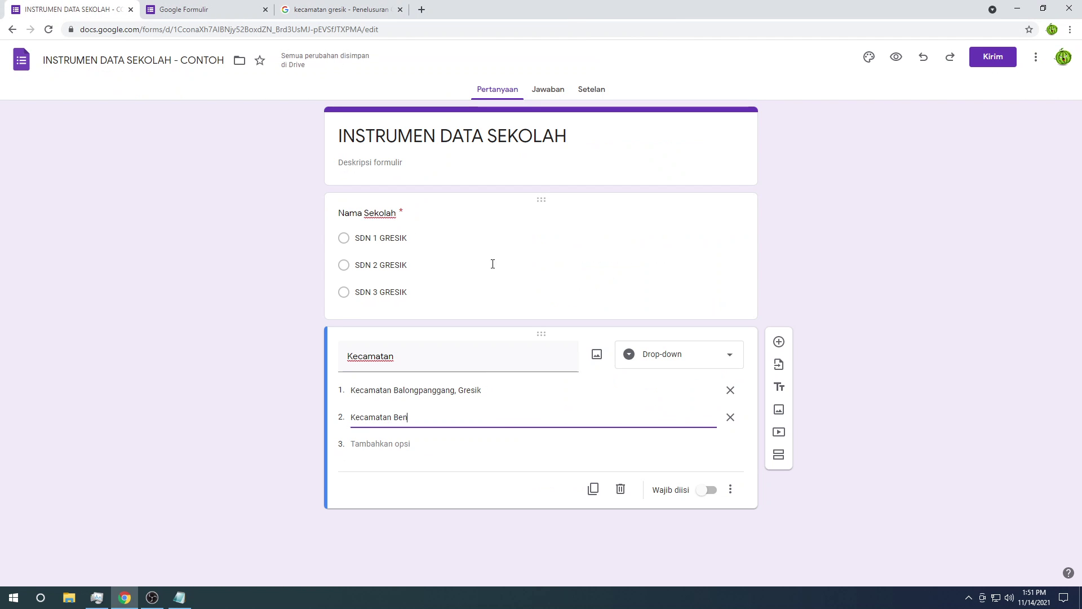
type("jeng ")
type(" Gresik")
Step: Add options Kecamatan Bungah, Gresik and Kecamatan Duduk Sampean, Gresik
key("Return")
type("Kecamatan")
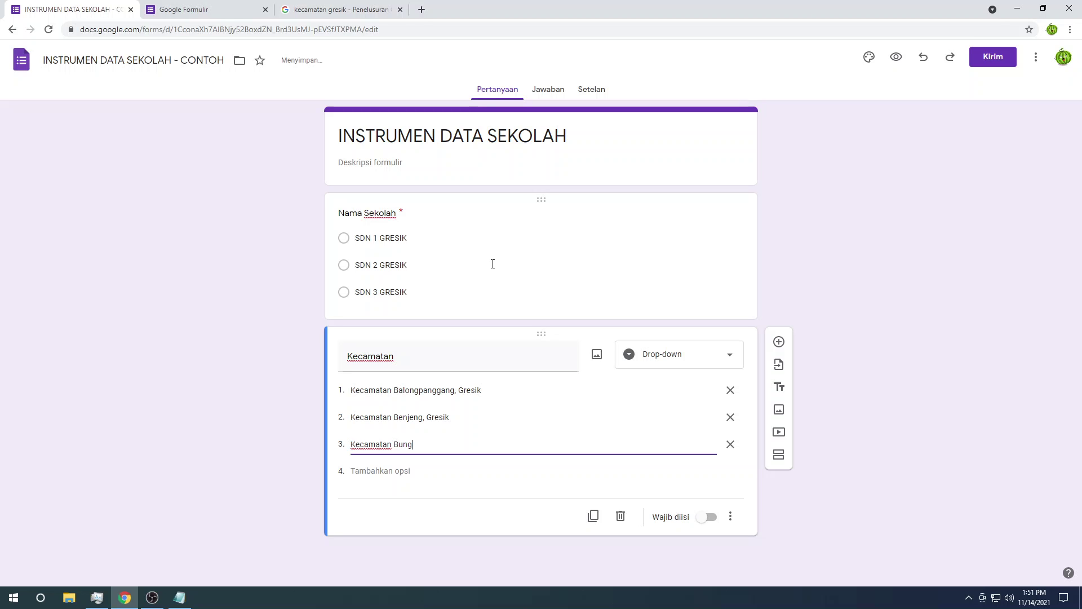
type(" Bungah, Gresik")
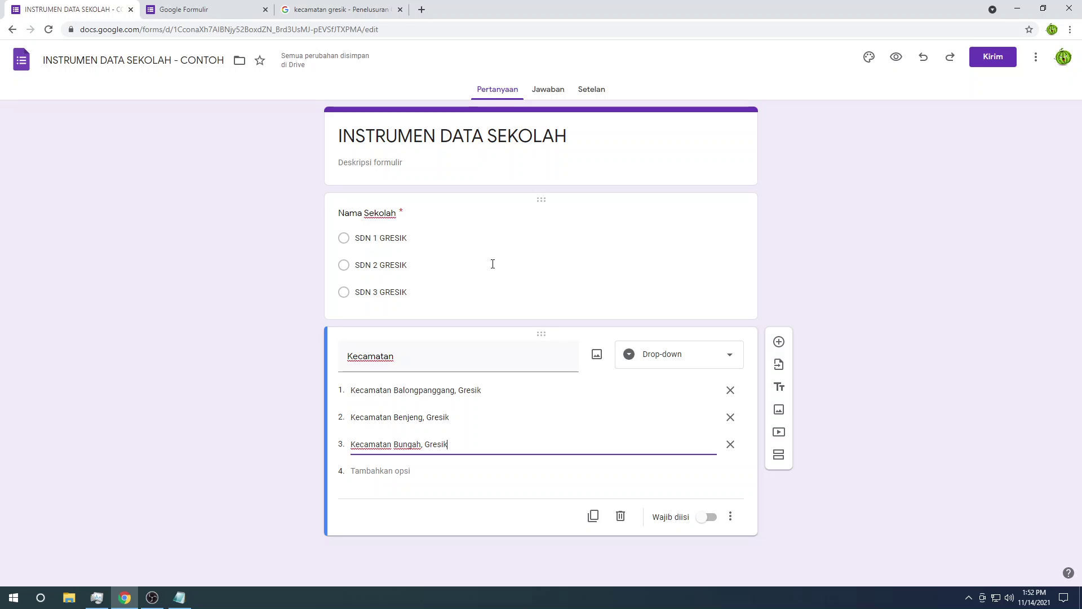
key("Return")
type("K")
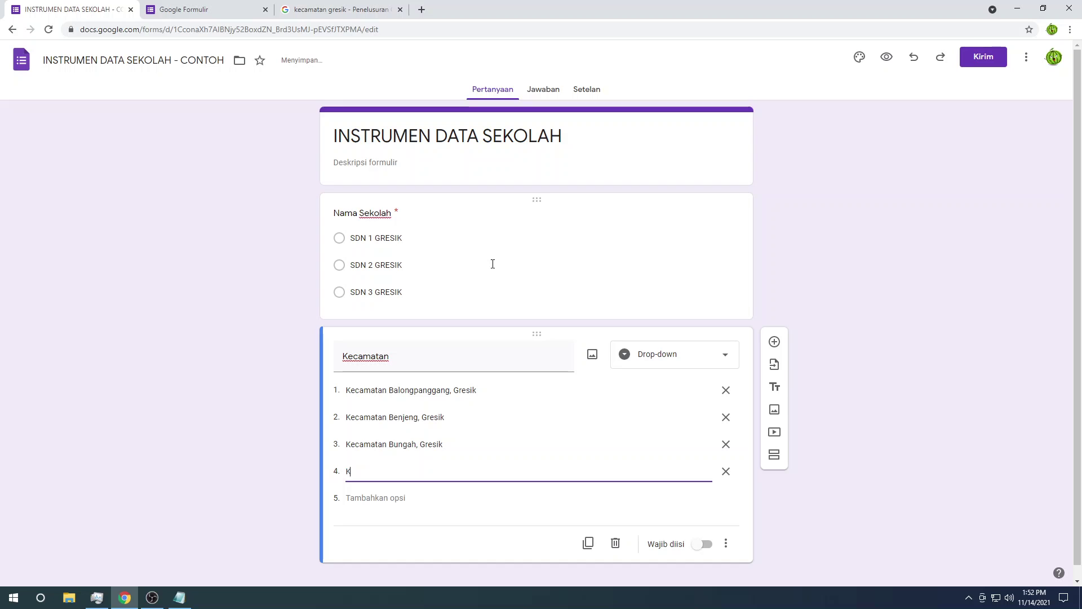
type("eca")
key("BackSpace")
type("camatan Duduk Sampean, ")
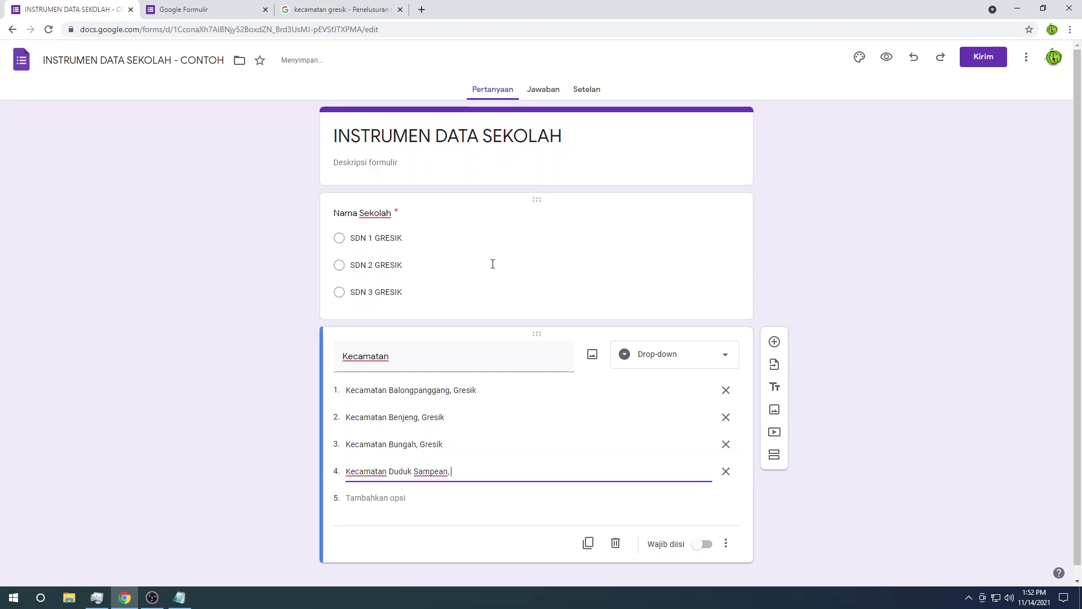
type("Gresik")
Step: Preview the form as respondents see it
left_click(175, 330)
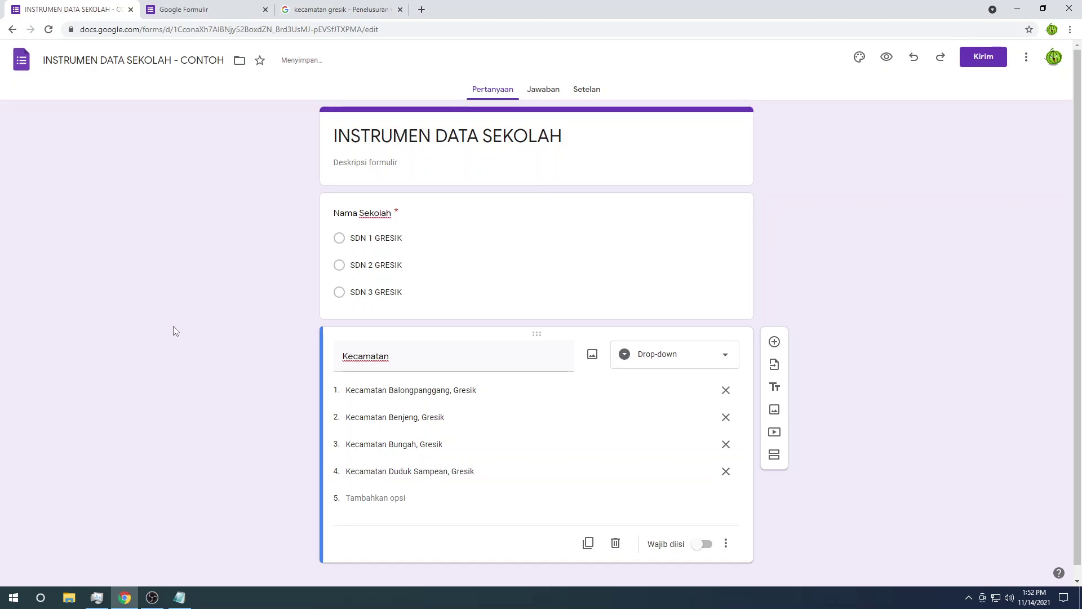
left_click(504, 230)
left_click(574, 458)
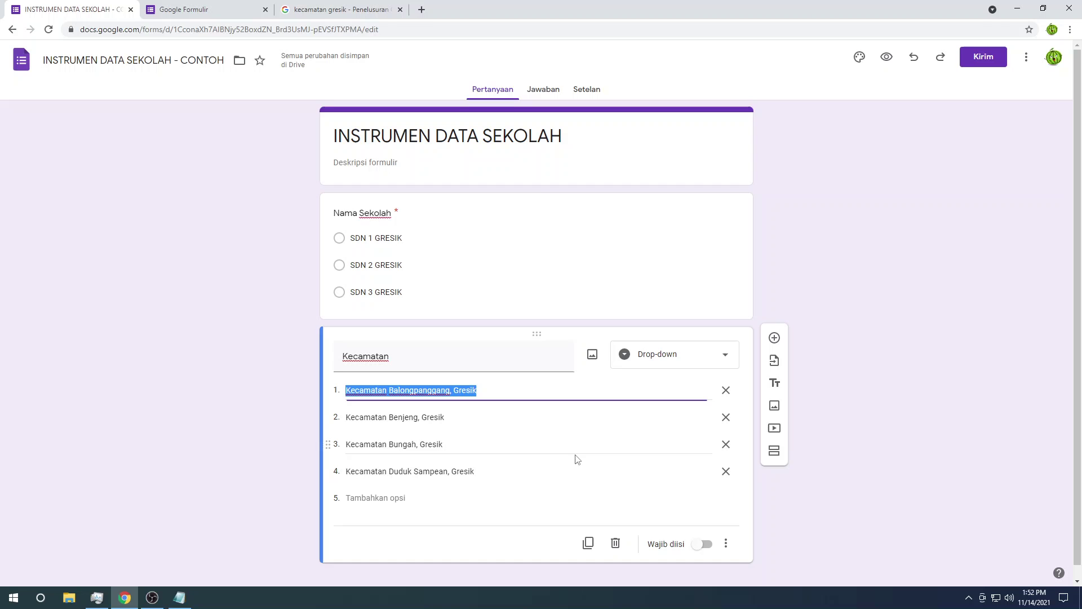
left_click(524, 272)
left_click(186, 263)
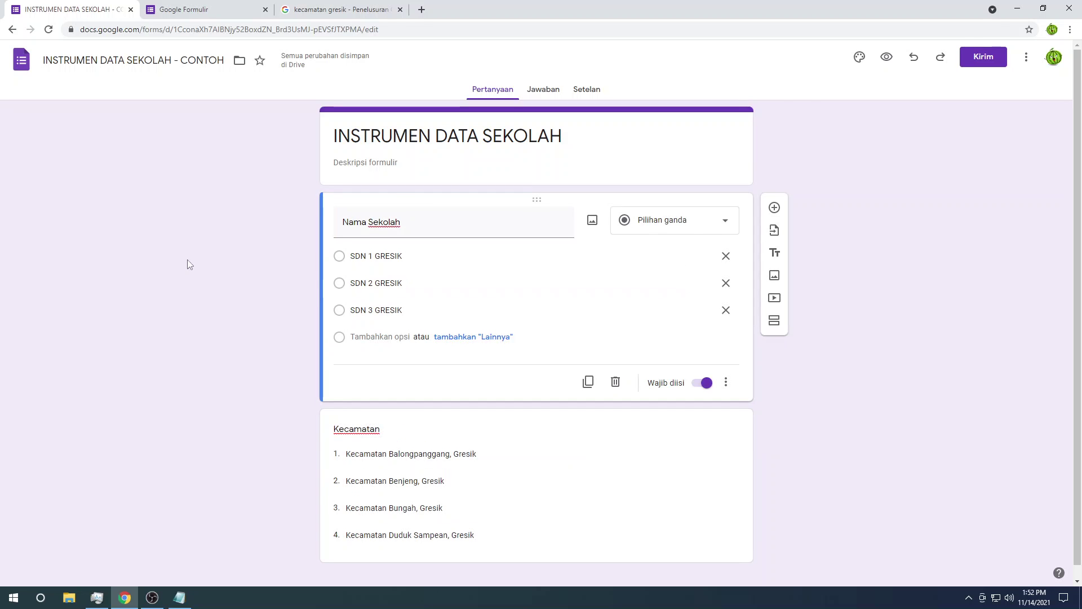
left_click(886, 57)
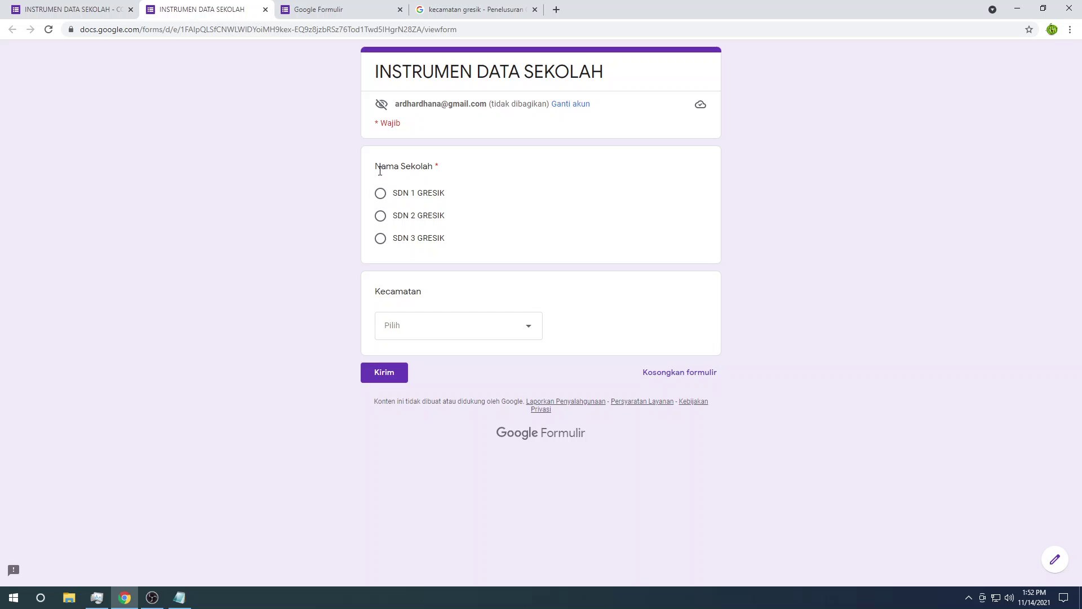
Step: In the preview, answer SDN 3 GRESIK for Nama Sekolah and Kecamatan Benjeng, Gresik for Kecamatan
right_click(380, 193)
left_click(380, 193)
left_click(381, 215)
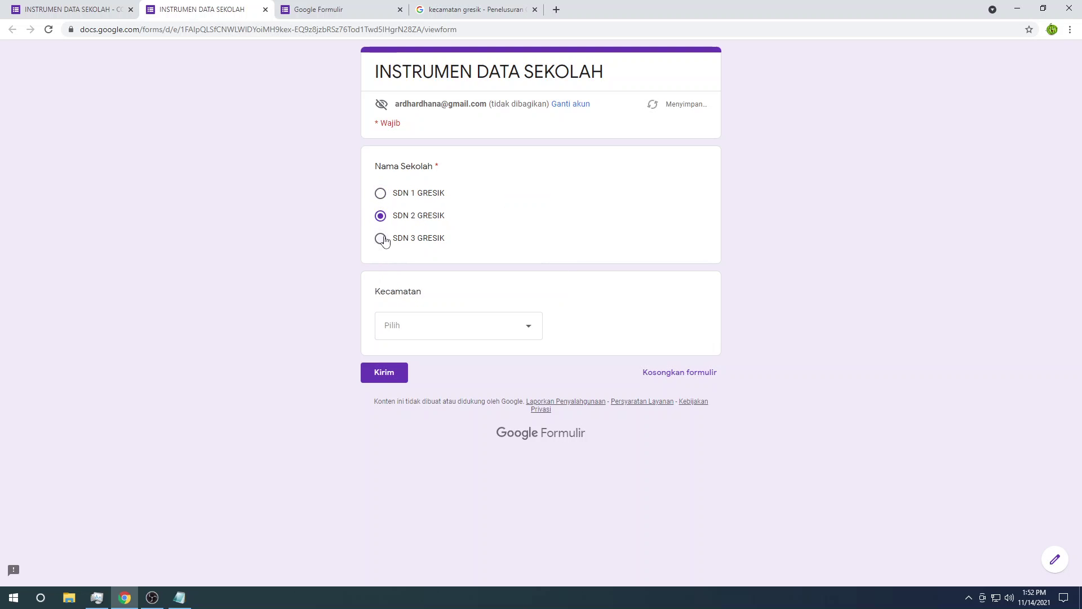
left_click(380, 238)
left_click(380, 216)
left_click(380, 193)
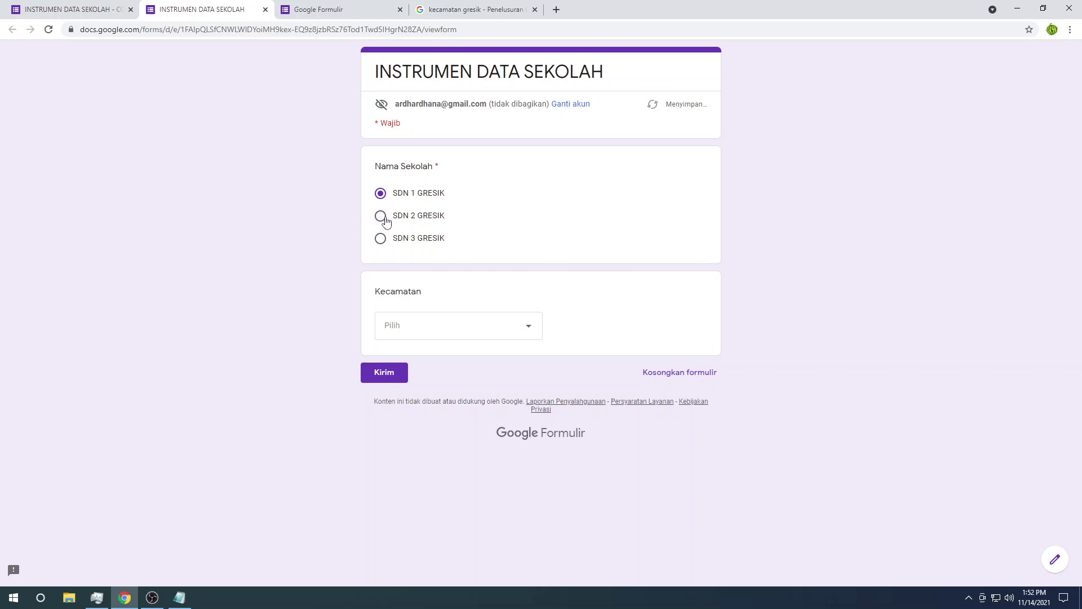
left_click(385, 218)
left_click(384, 239)
left_click(532, 331)
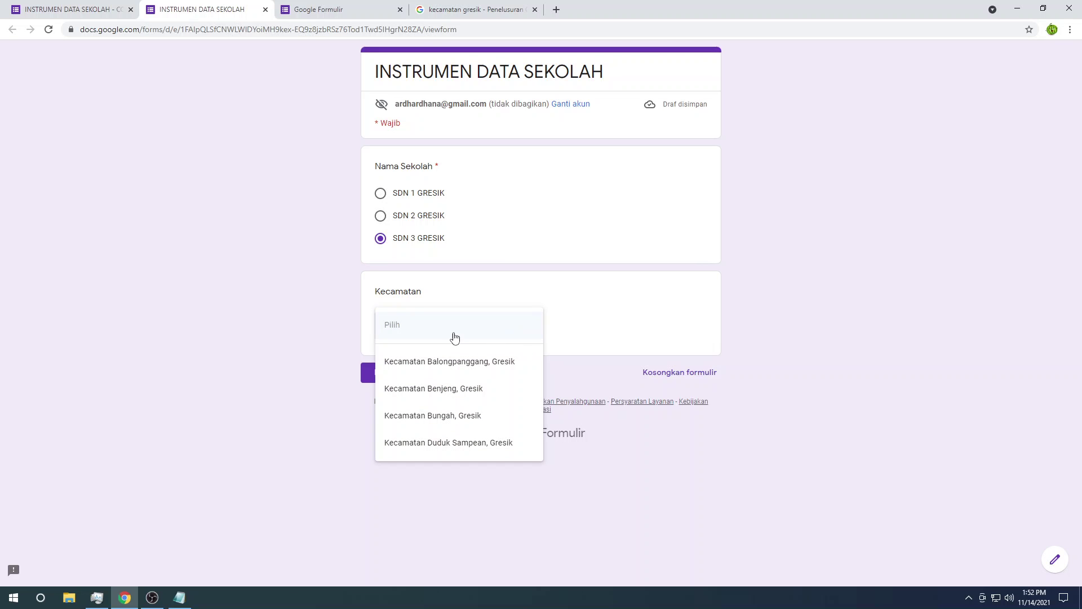
left_click(449, 388)
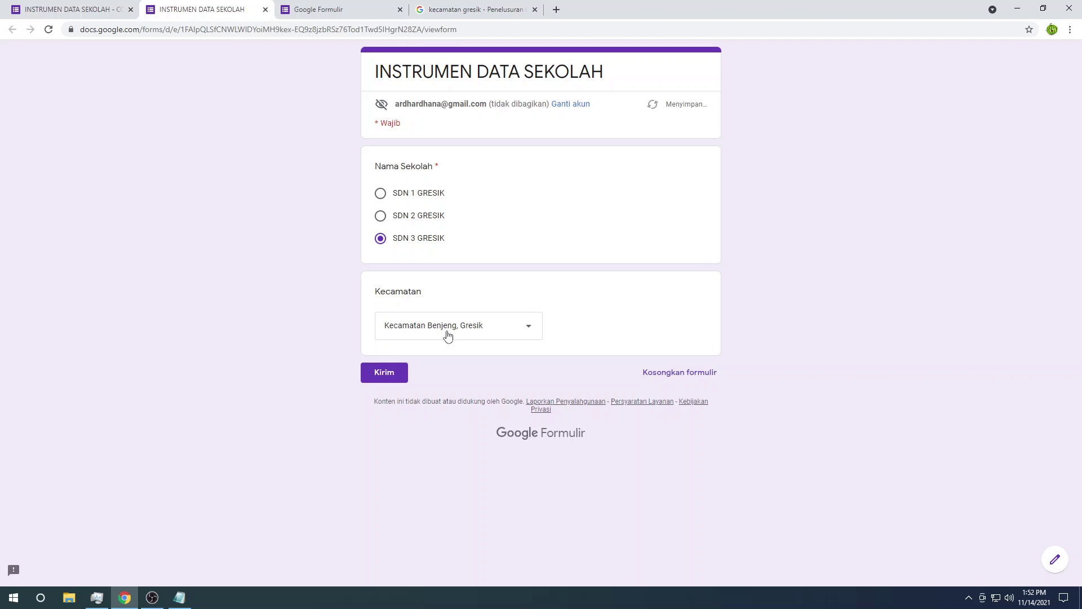
Step: Close the preview and make the Kecamatan question required
left_click(266, 11)
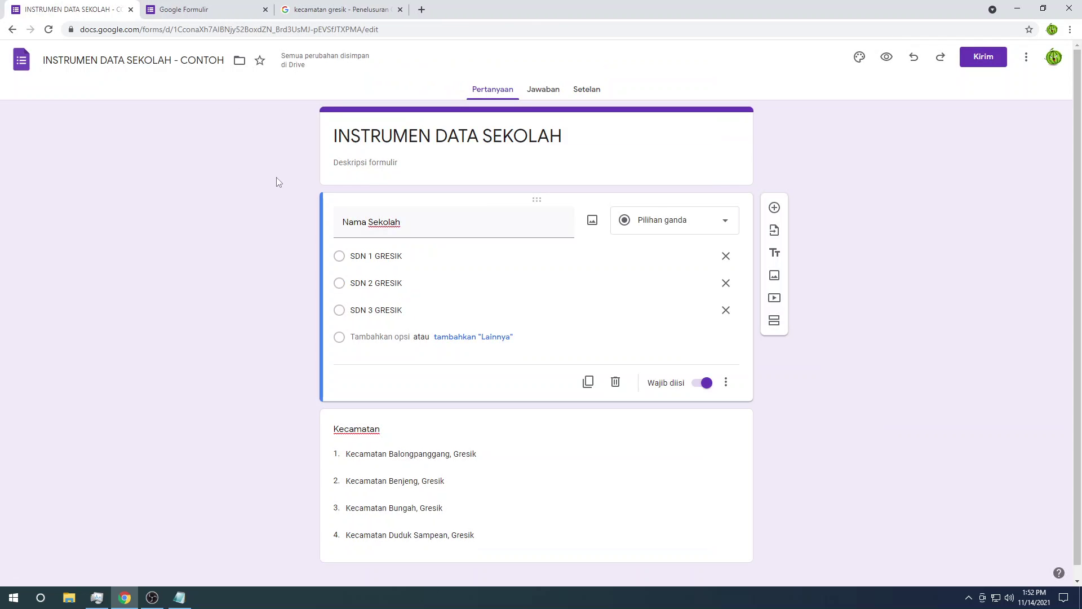
left_click(593, 426)
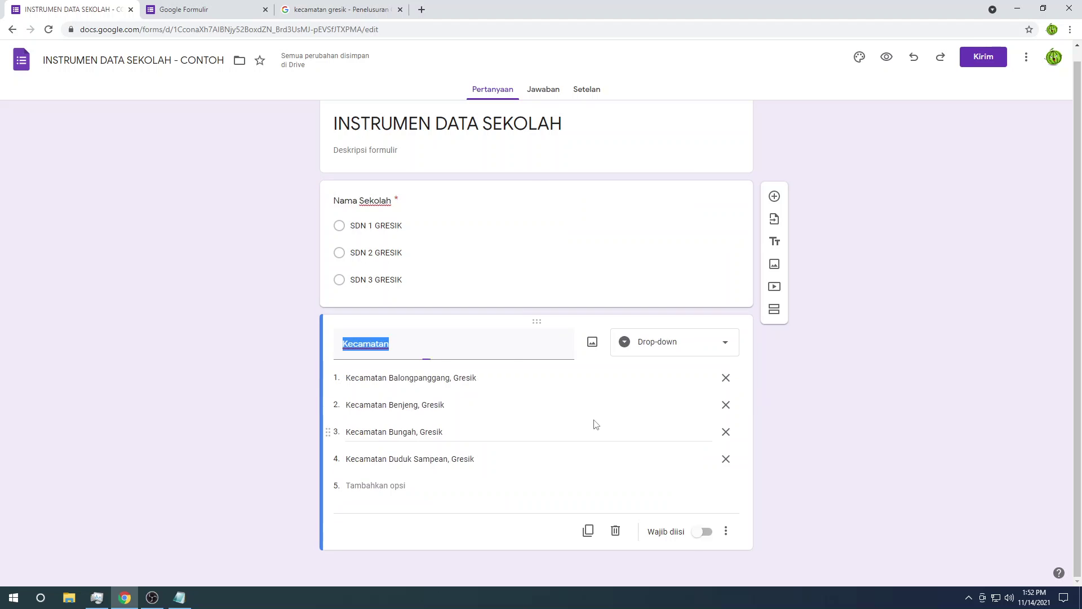
left_click(705, 532)
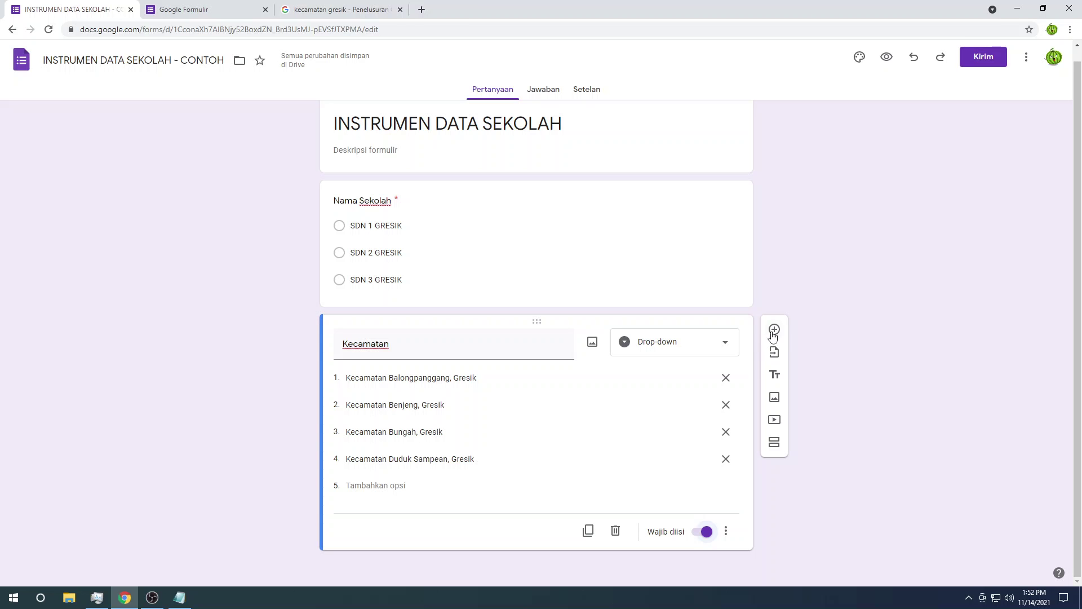
Step: Add a required question titled Nama Kepala Sekolah, copied from the Notepad field list
left_click(775, 330)
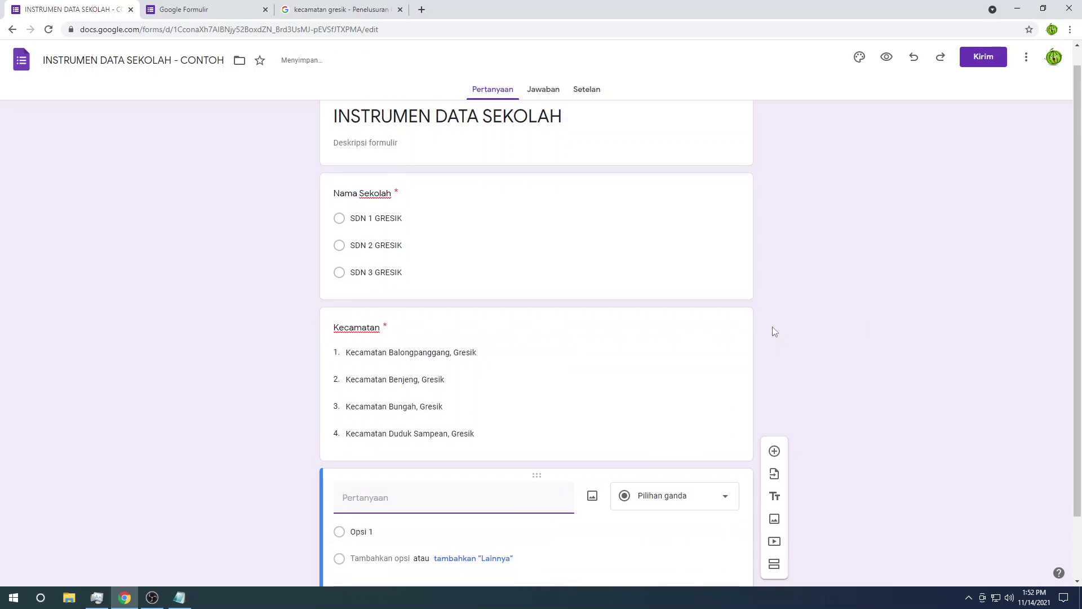
key("alt+Tab")
left_click(672, 206)
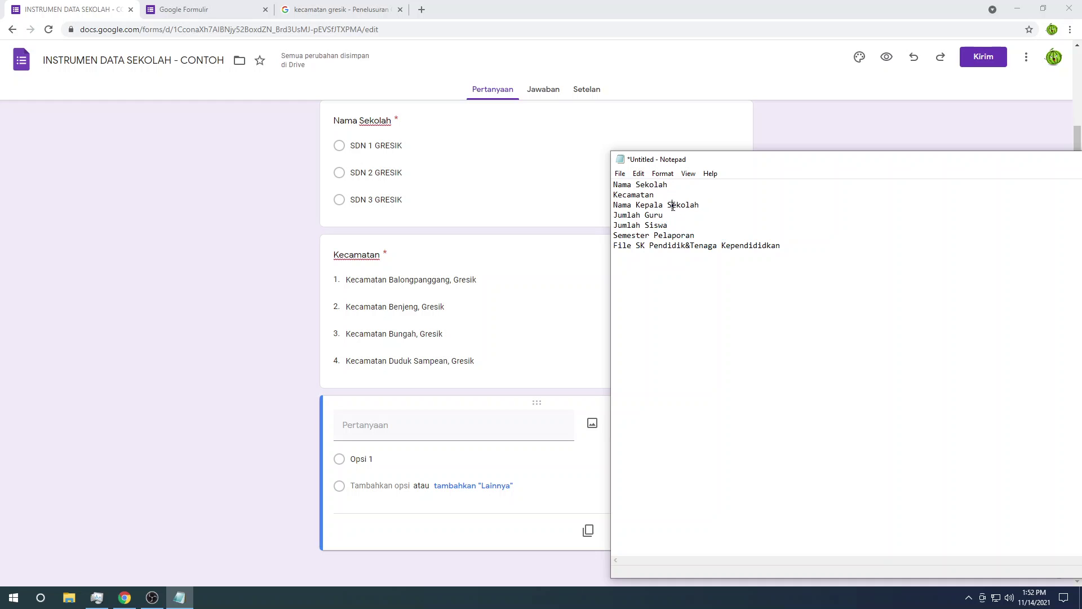
left_click_drag(698, 205, 579, 208)
key("ctrl+c")
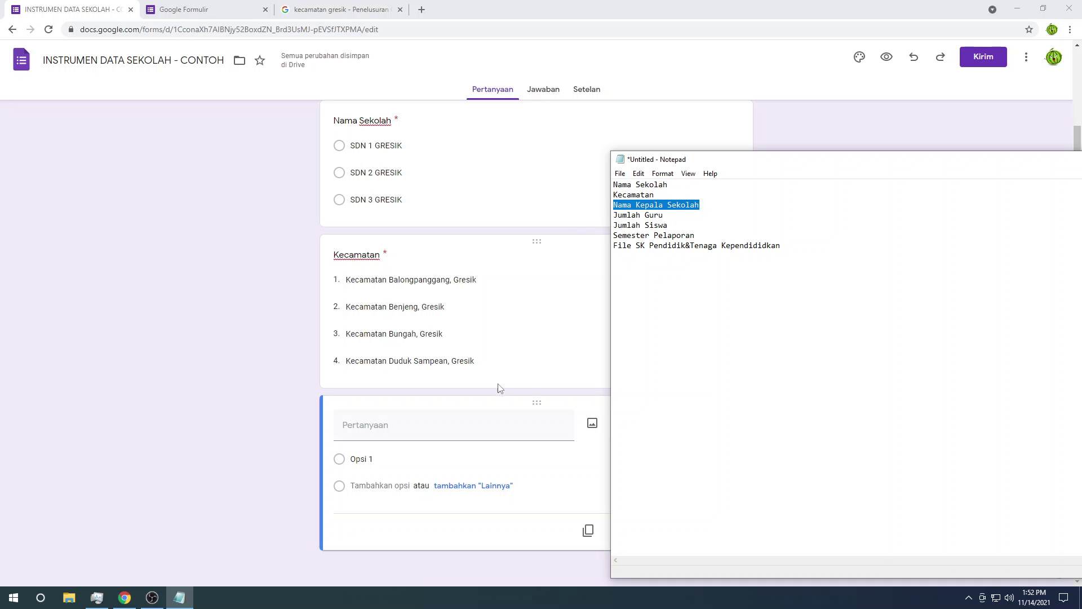
left_click(474, 423)
key("ctrl+v")
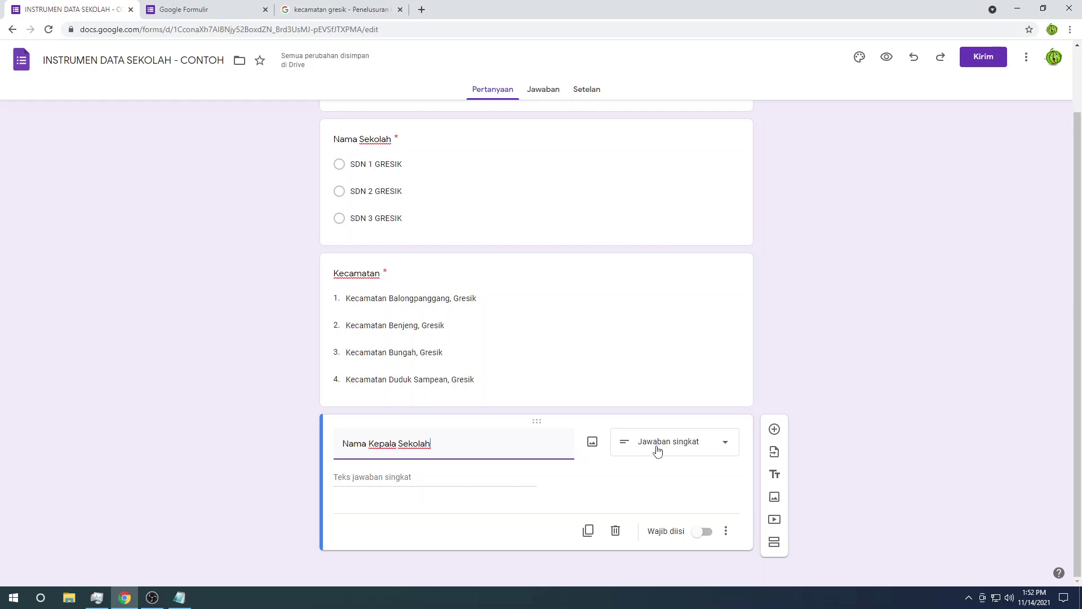
left_click(702, 532)
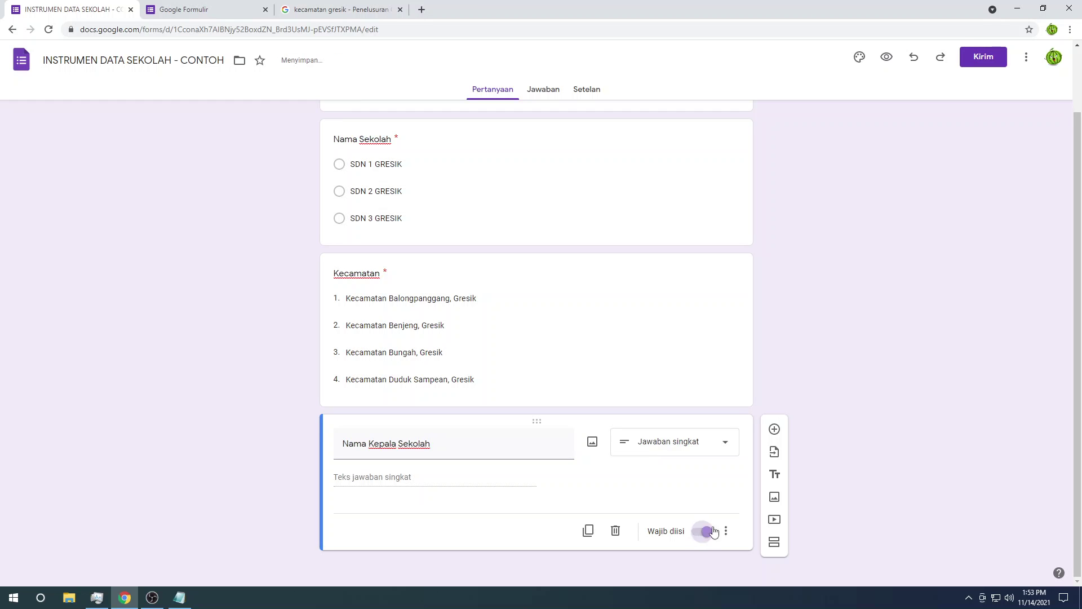
Step: Add another blank question and select the Jumlah Guru line in Notepad
left_click(774, 428)
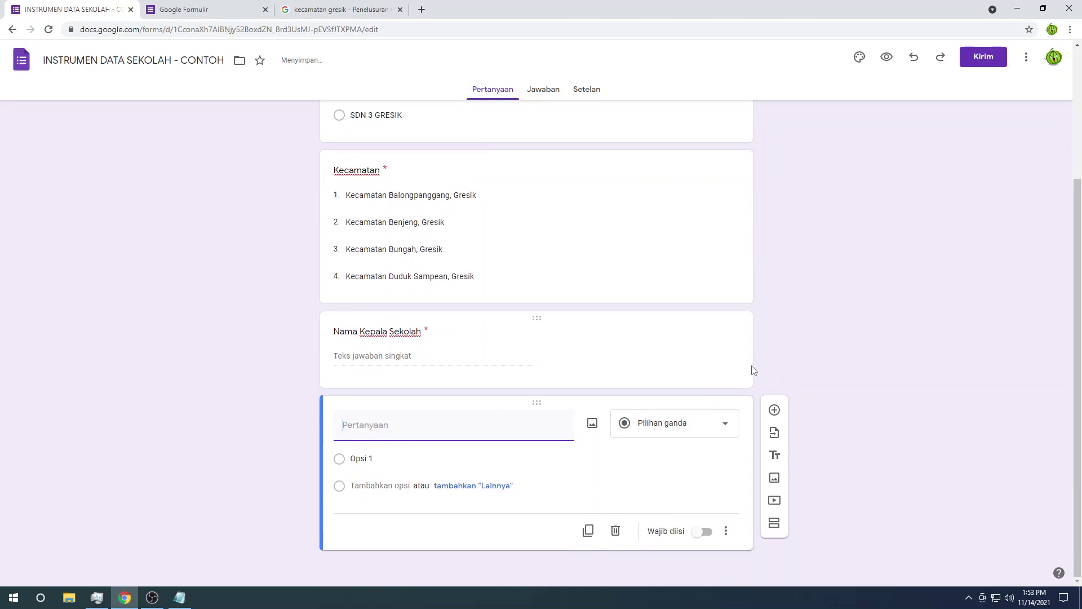
key("alt+Tab")
left_click_drag(675, 213, 595, 210)
key("ctrl+c")
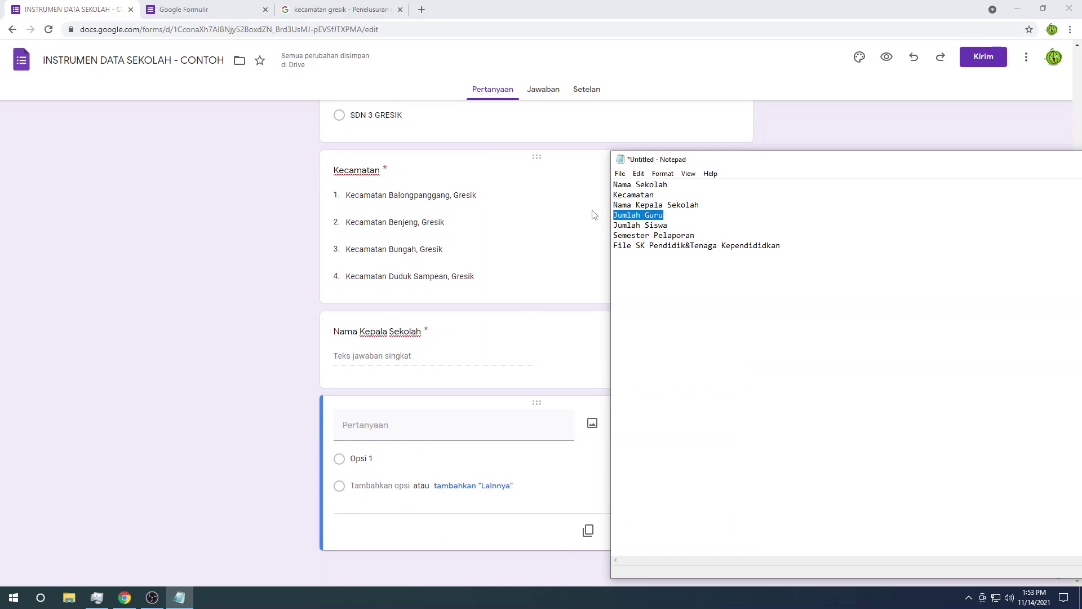
Step: Paste 'Jumlah Guru' as the new question's title, undoing stray edits to the title
left_click(477, 423)
key("ctrl+v")
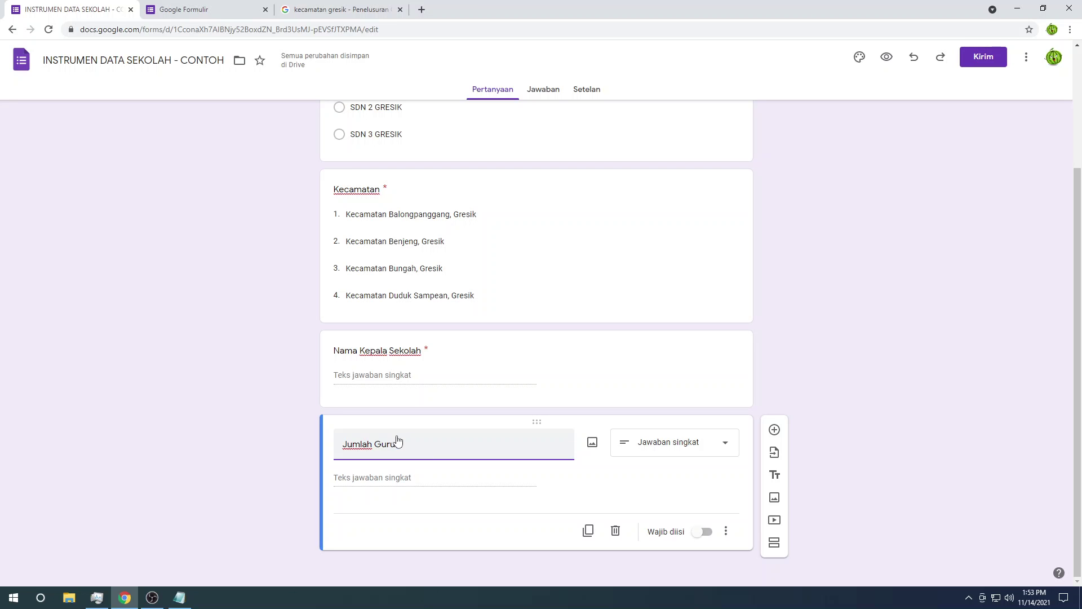
key("ctrl+a")
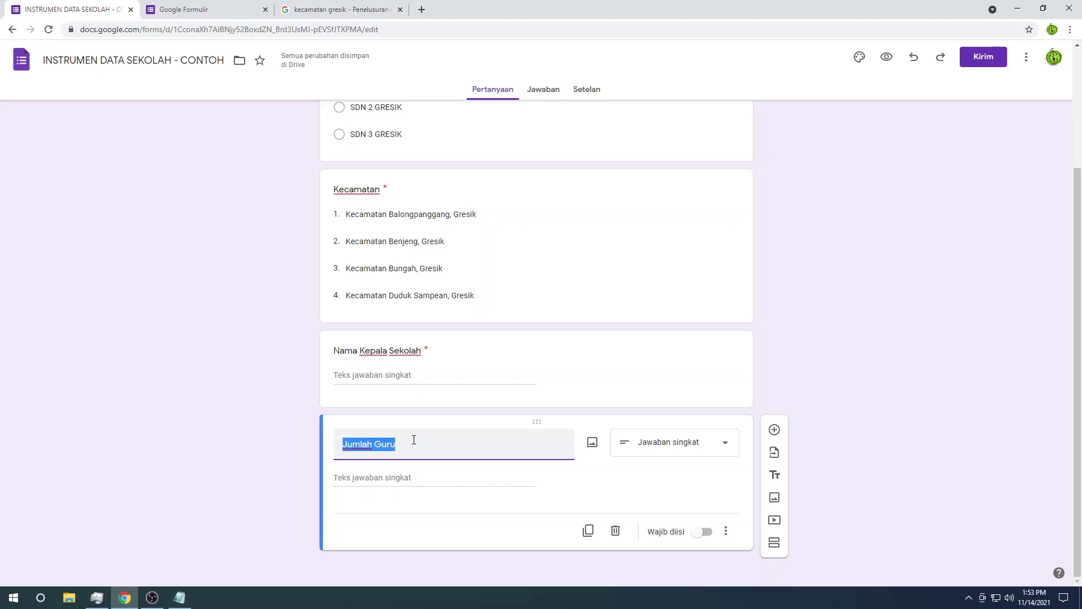
type("30")
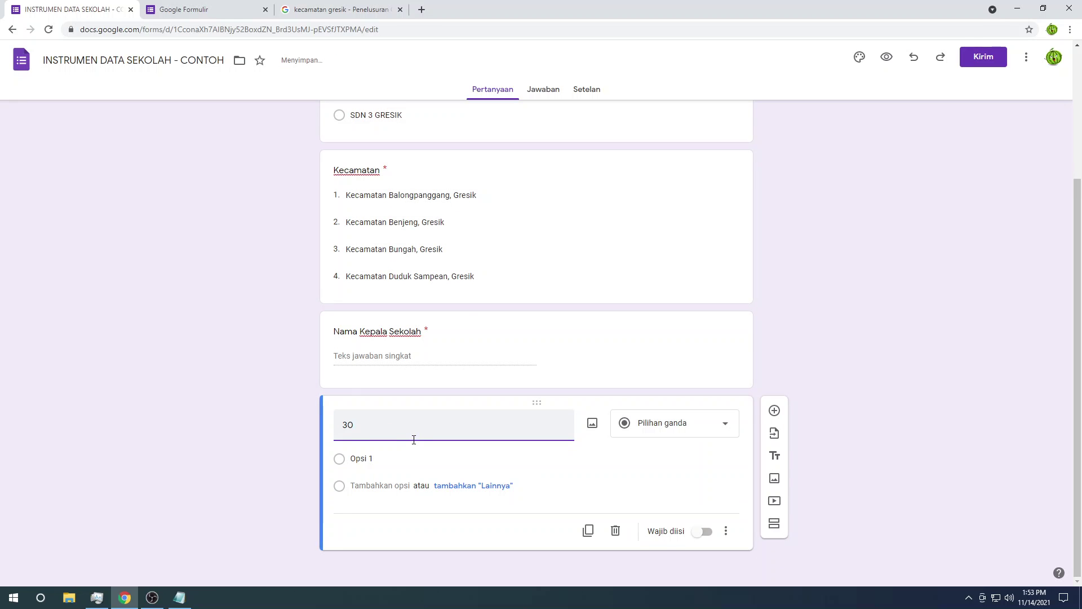
key("ctrl+z")
key("ctrl+z")
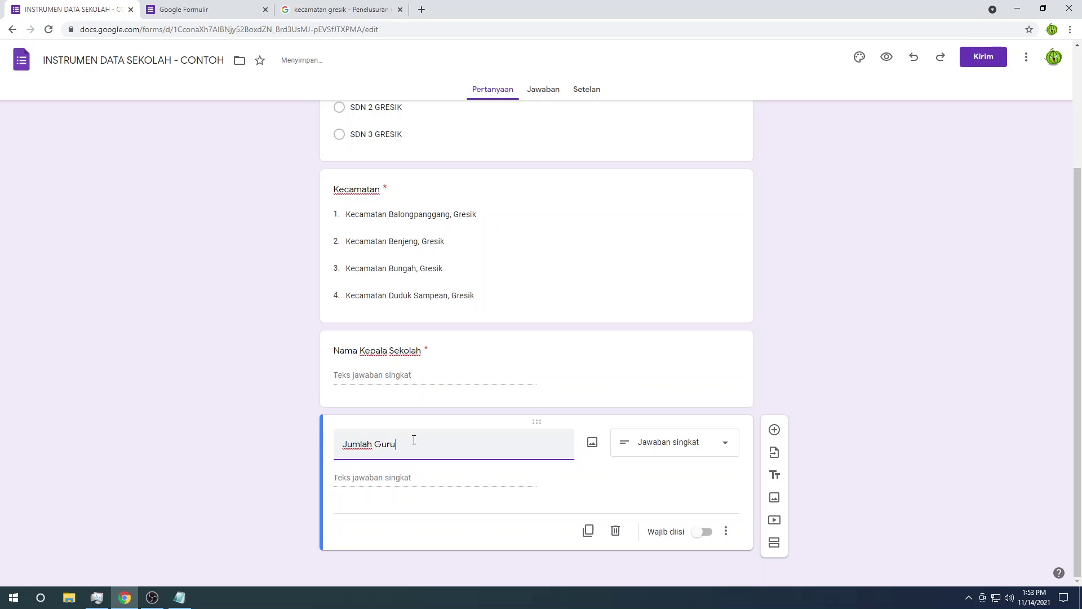
key("ctrl+a")
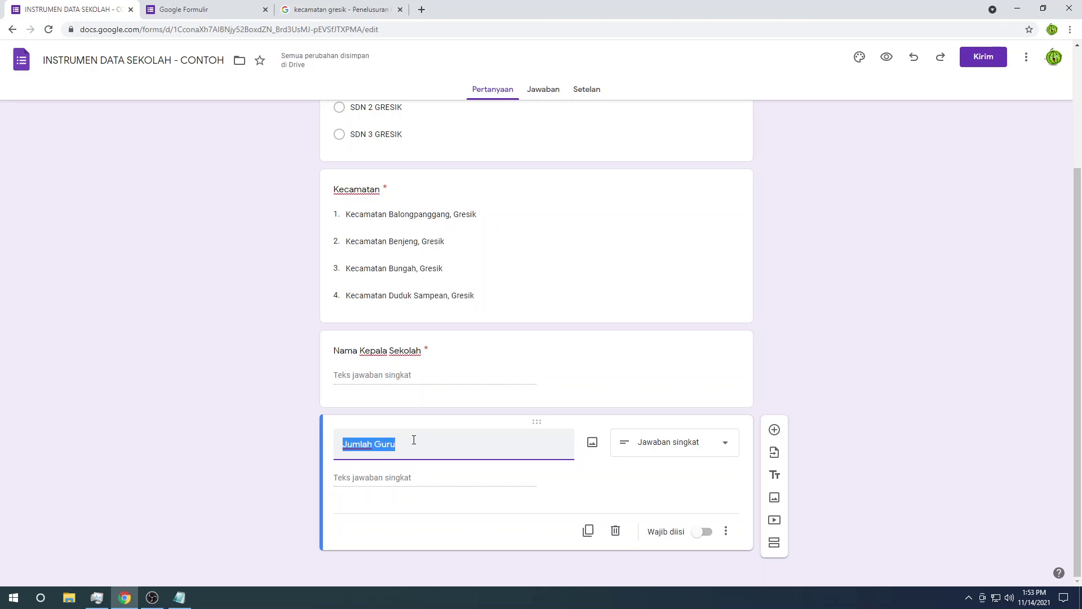
type("30 Orang")
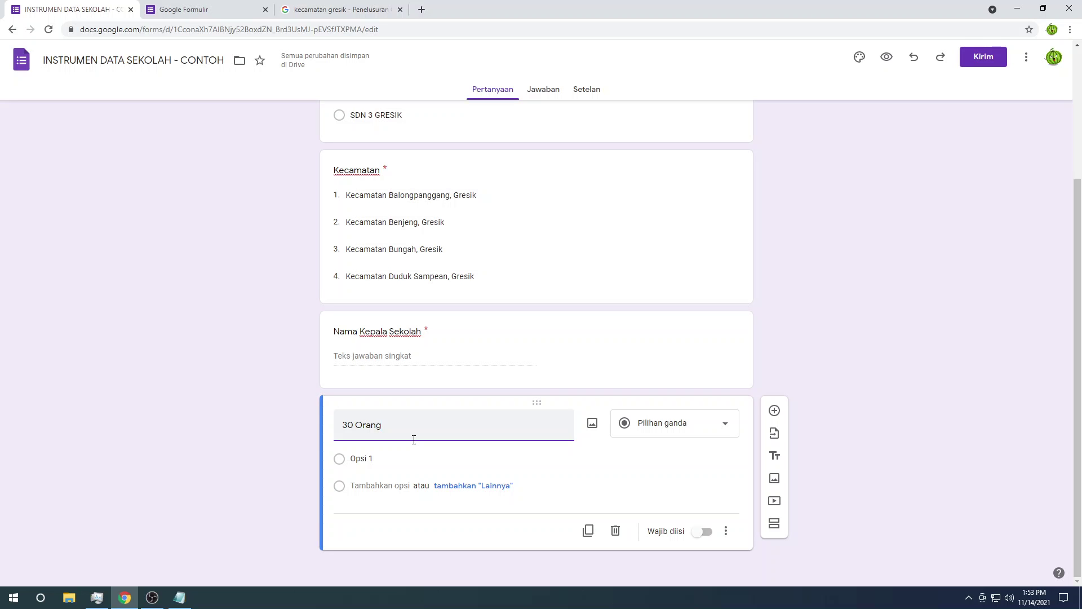
key("ctrl+shift+Left")
key("ctrl+shift+Left")
type("Jumlah Guru")
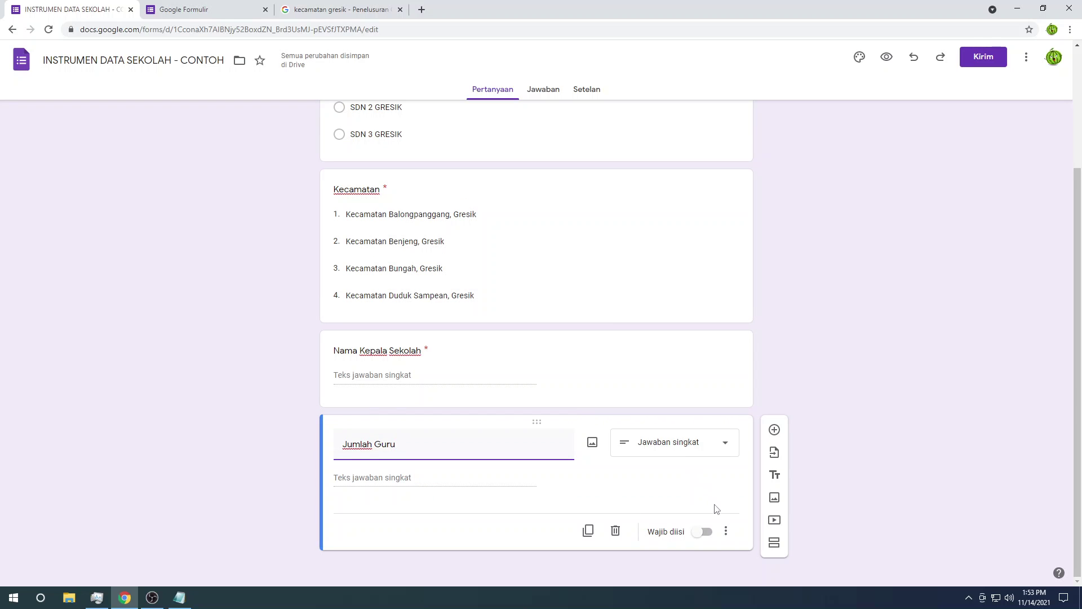
Step: Add response validation requiring a number to Jumlah Guru and make it required
left_click(727, 533)
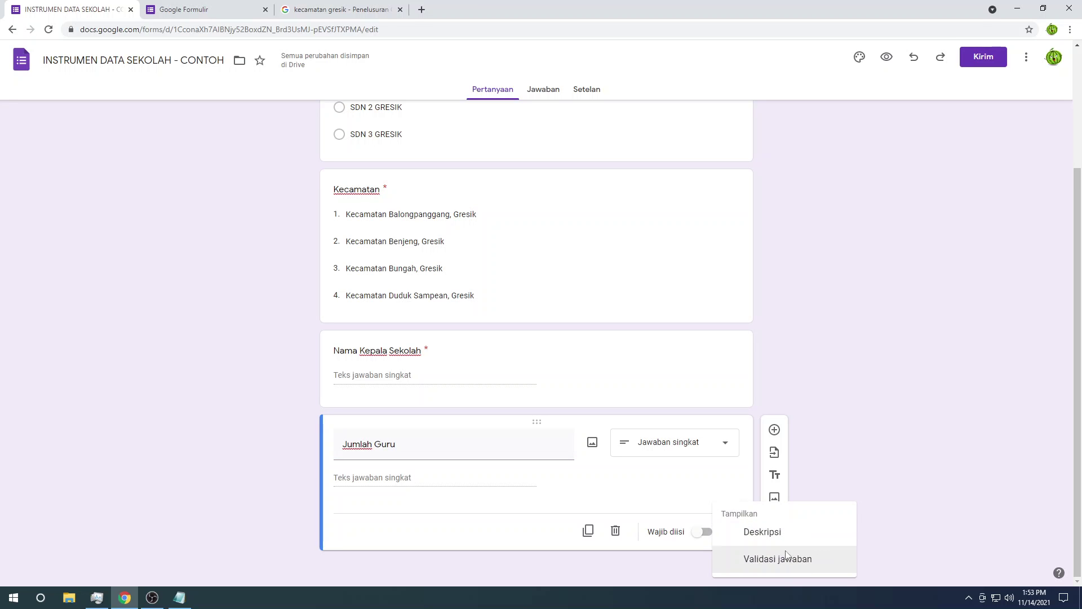
left_click(784, 557)
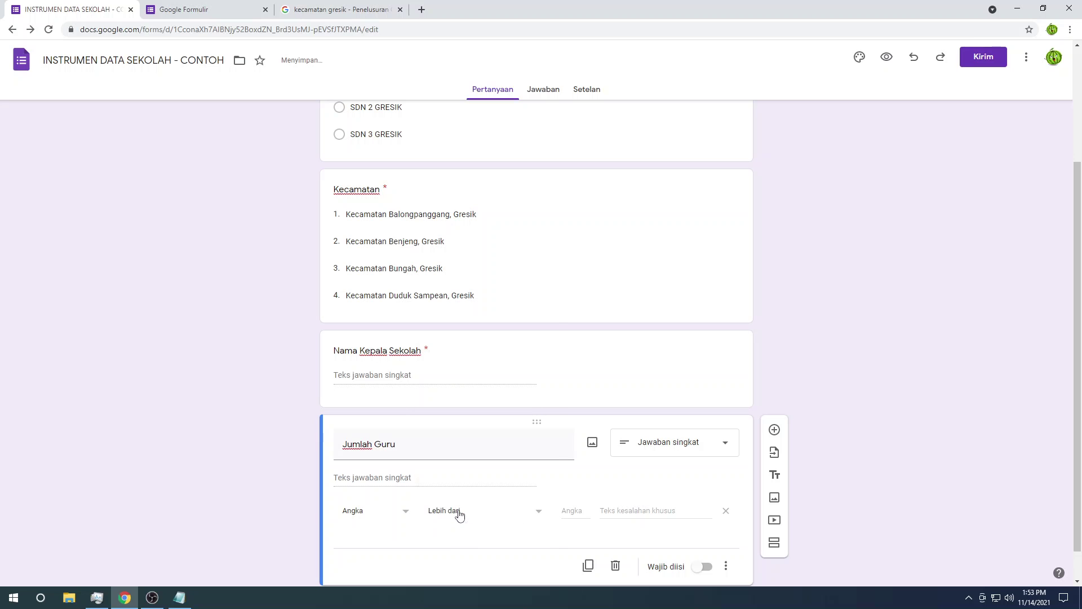
left_click(459, 514)
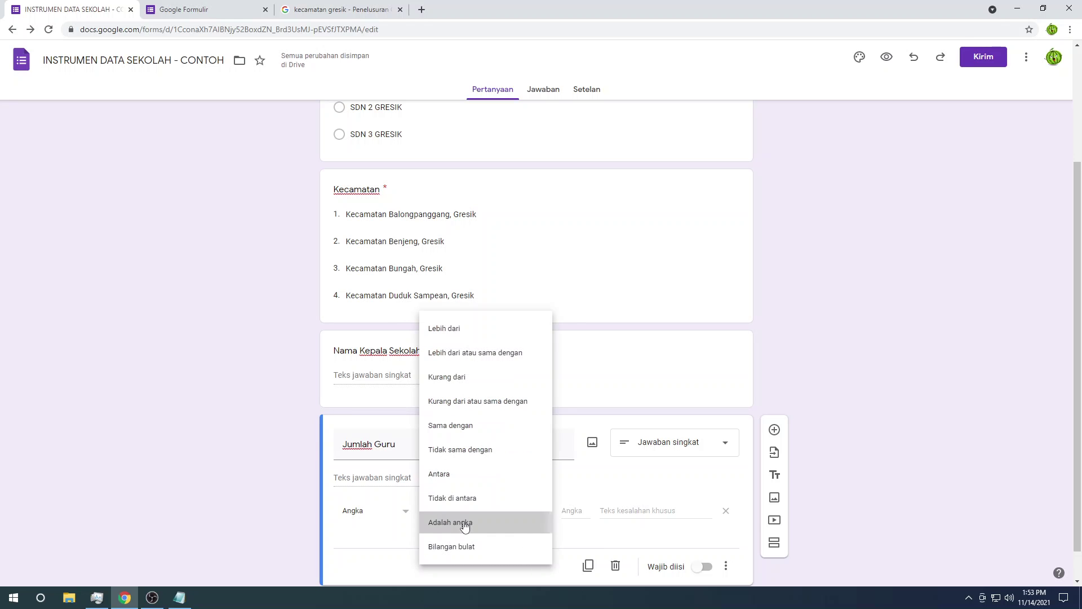
left_click(465, 525)
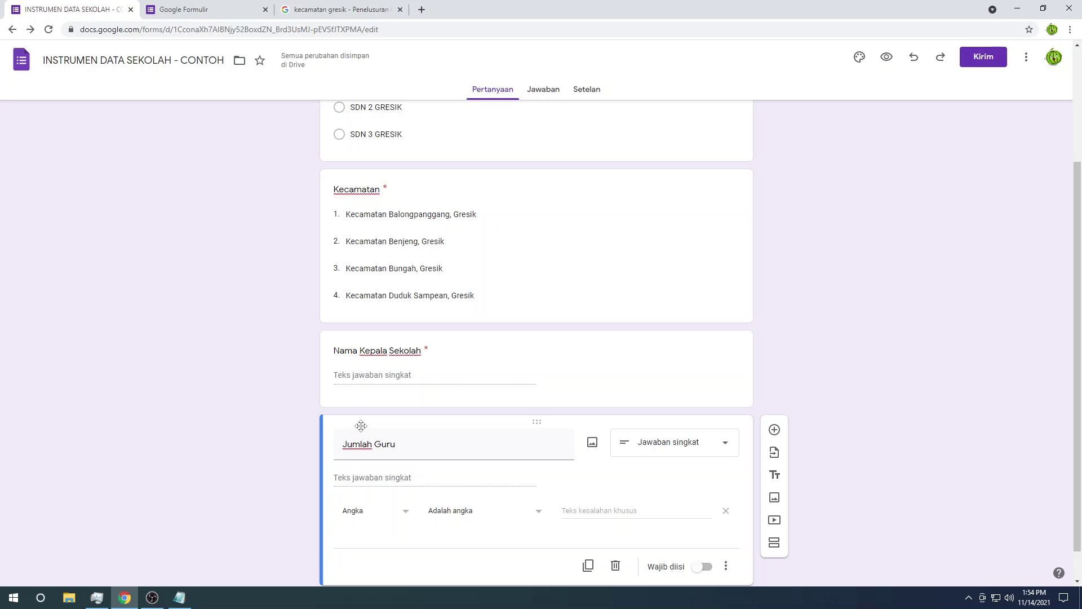
scroll(402, 438, "down", 1)
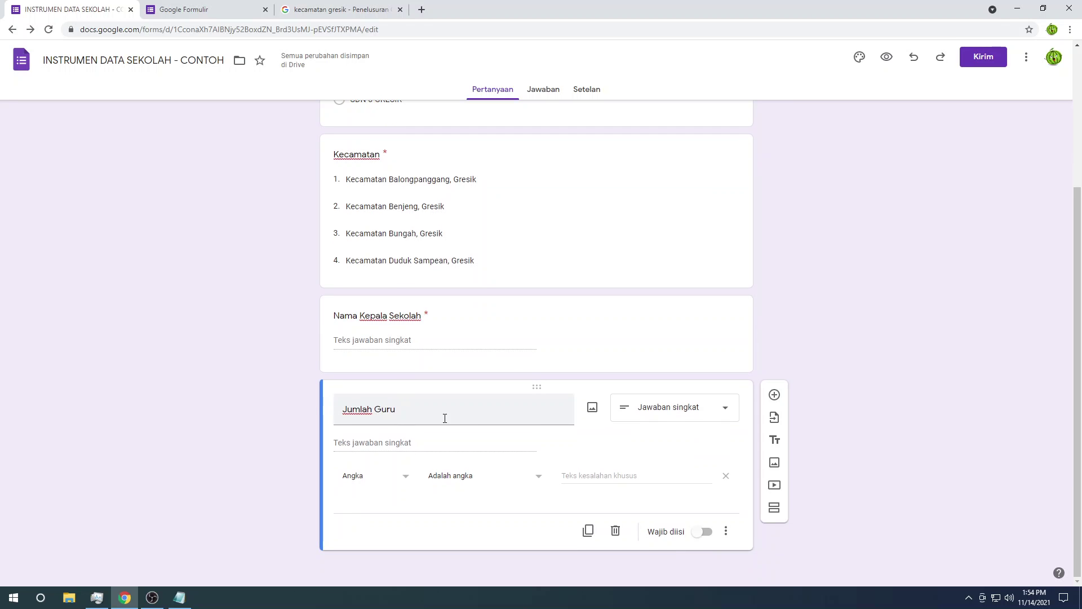
left_click(705, 533)
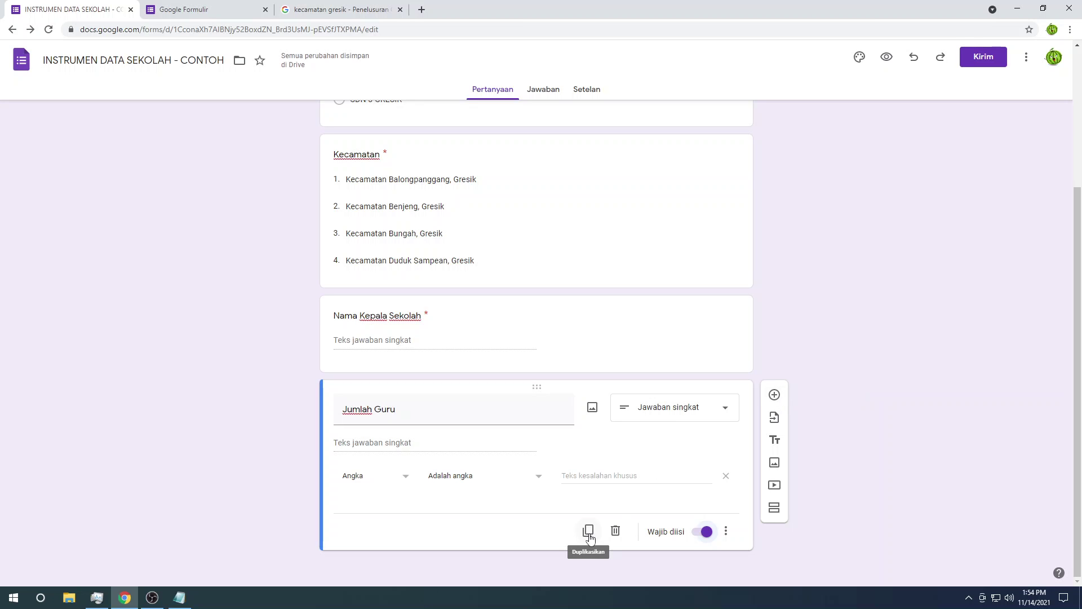
Step: Duplicate Jumlah Guru and rename the copy Jumlah Siswa
left_click(588, 532)
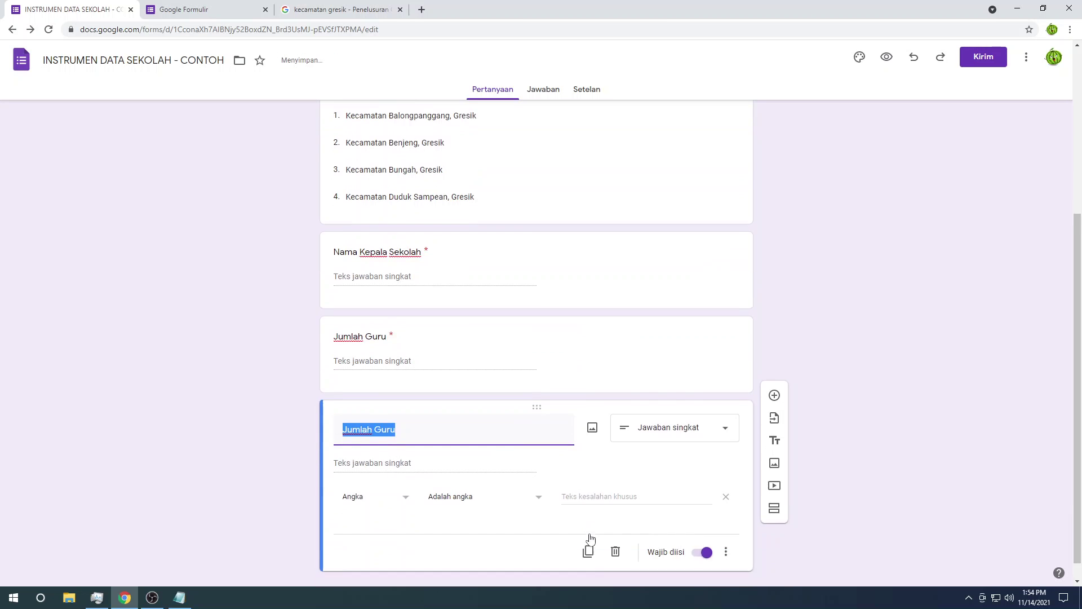
key("alt+Tab")
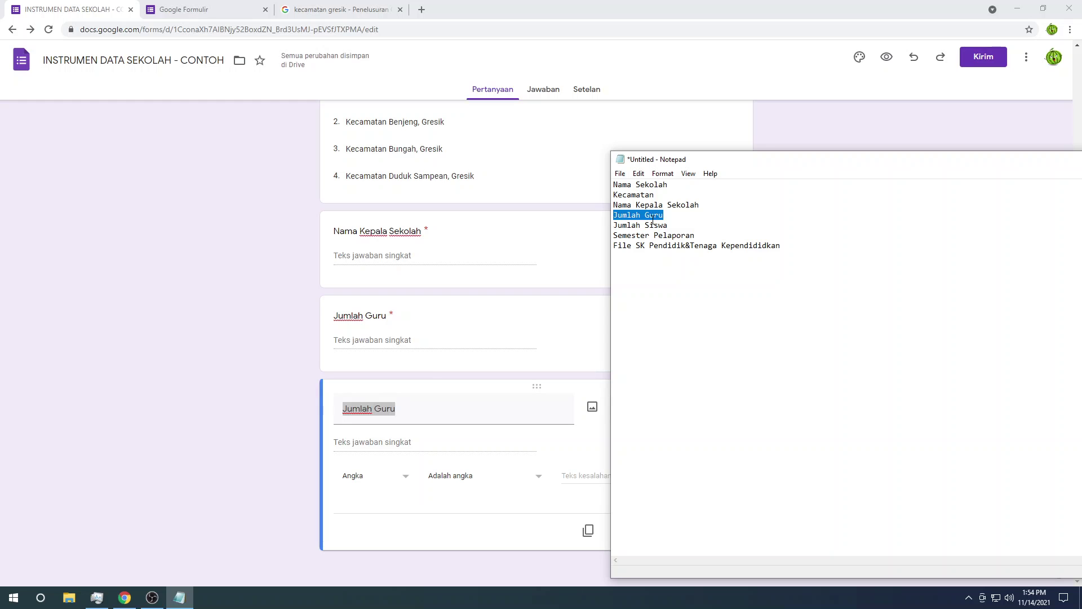
left_click(409, 410)
double_click(408, 409)
type("Si")
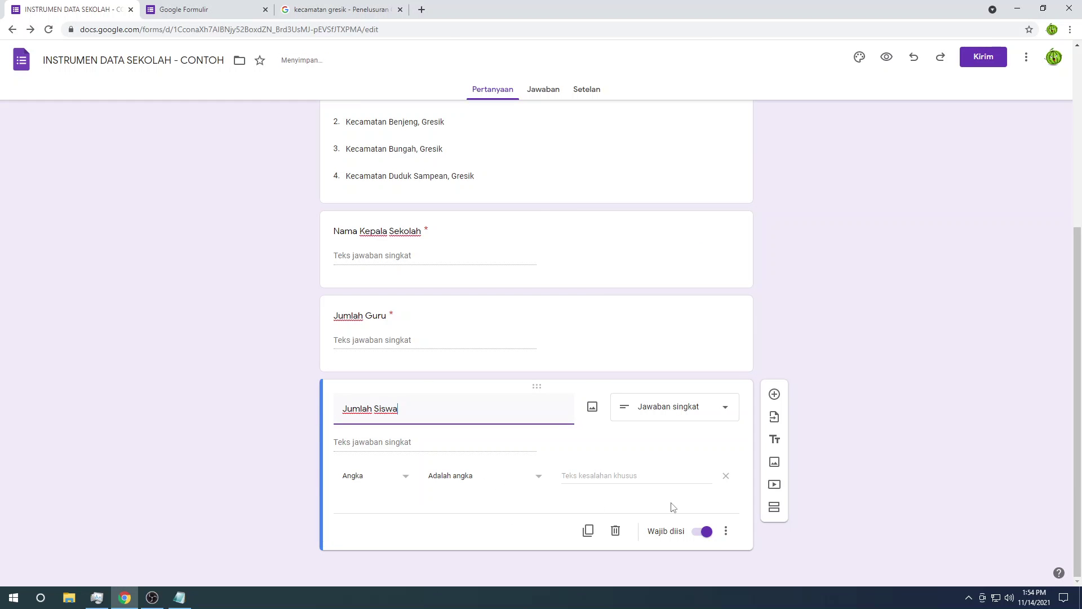
type("swa")
Step: Add a new question and copy 'Semester Pelaporan' from the notes for its title
left_click(773, 394)
key("alt+Tab")
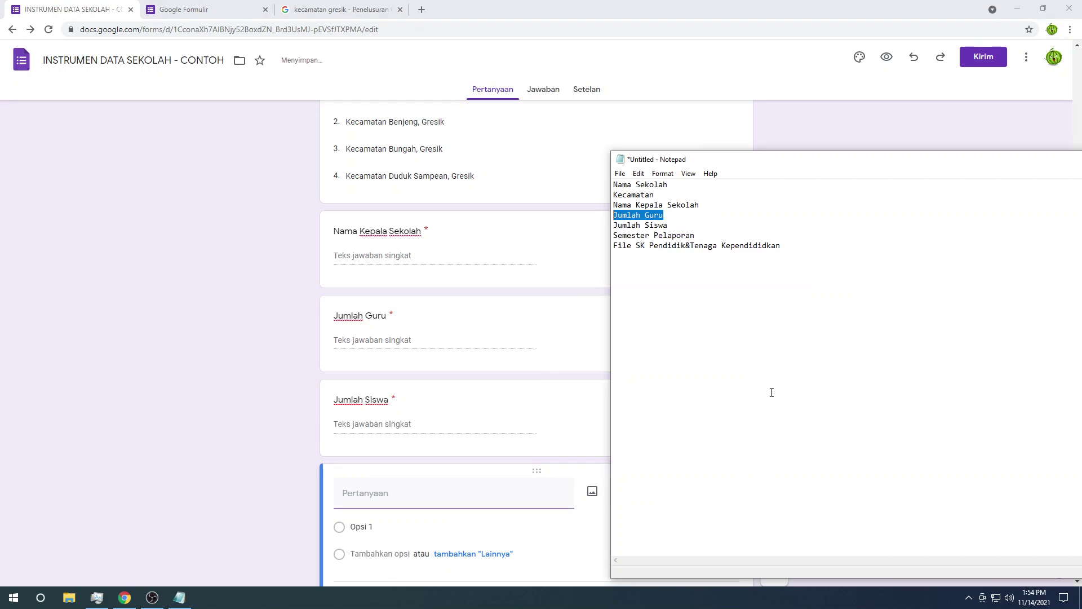
left_click_drag(702, 238, 604, 233)
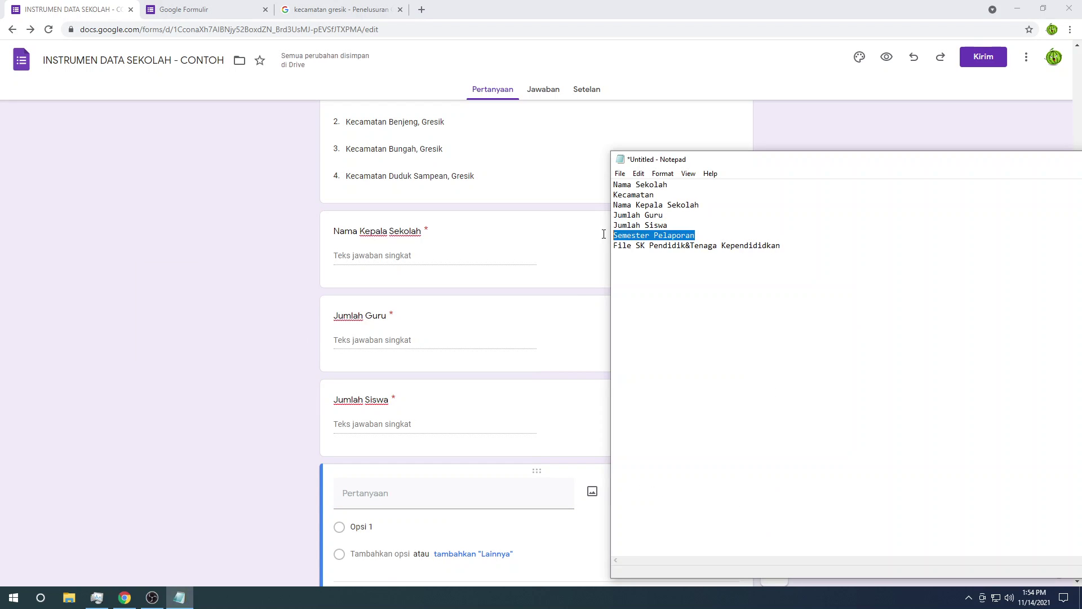
key("ctrl+c")
scroll(417, 467, "down", 1)
left_click(406, 420)
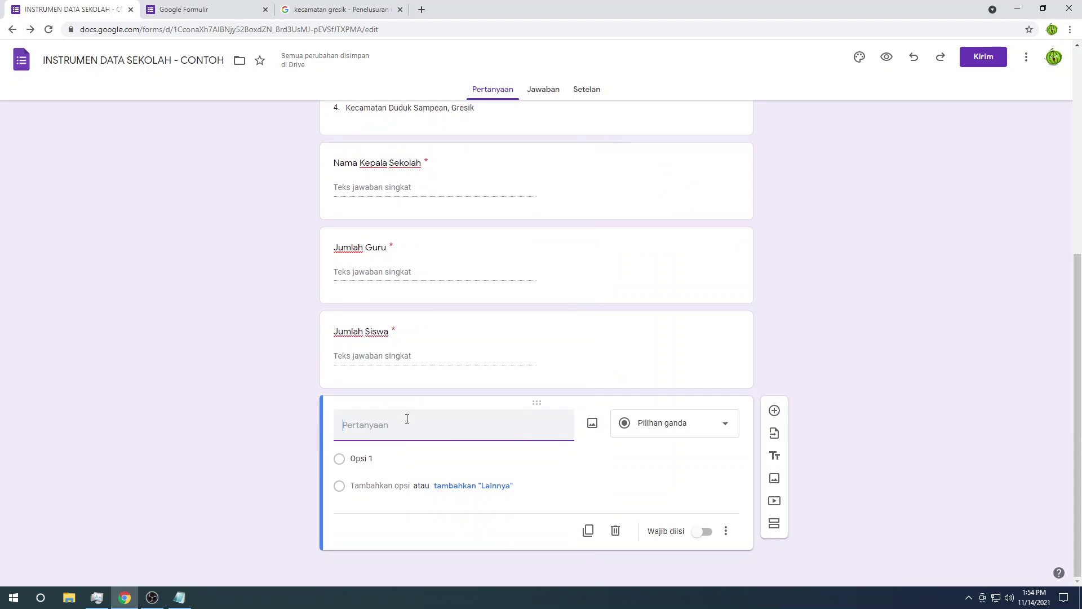
Step: Title the multiple-choice question Semester Pelaporan with first option 20201
key("ctrl+v")
left_click(381, 458)
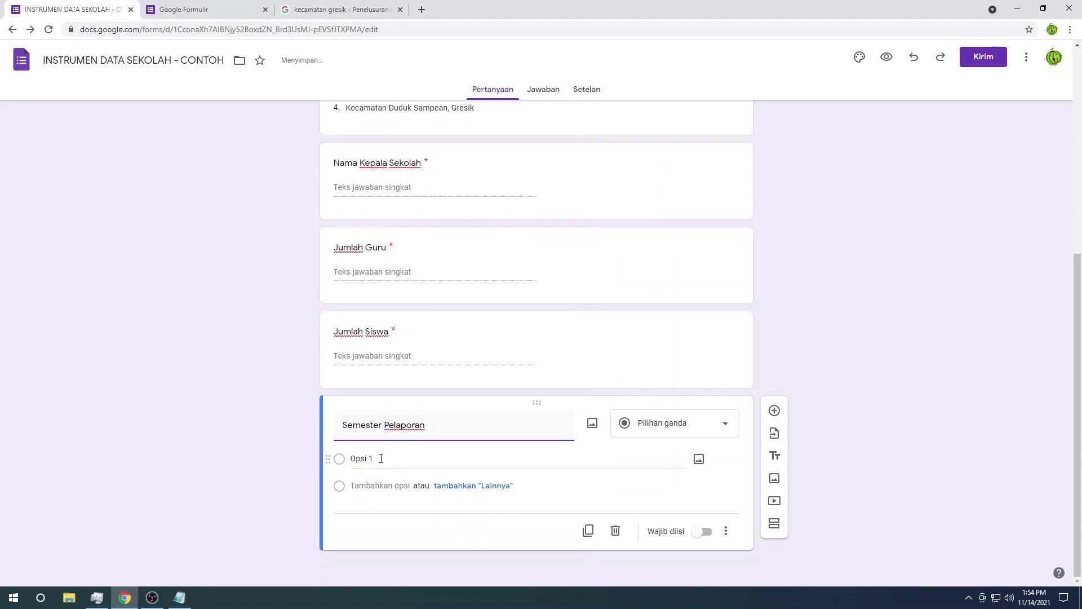
left_click(468, 457)
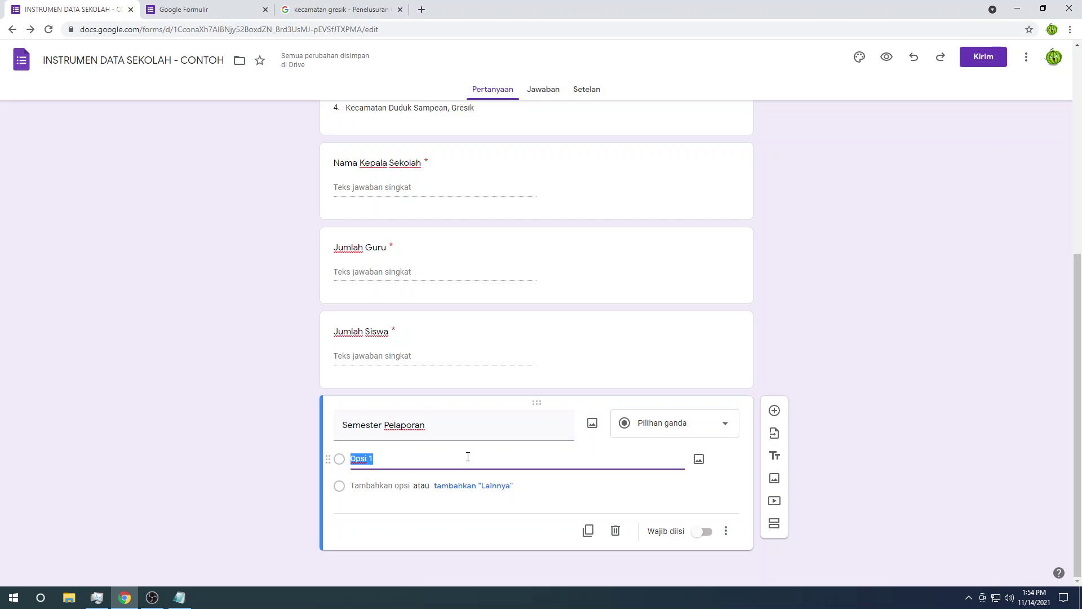
type("20201")
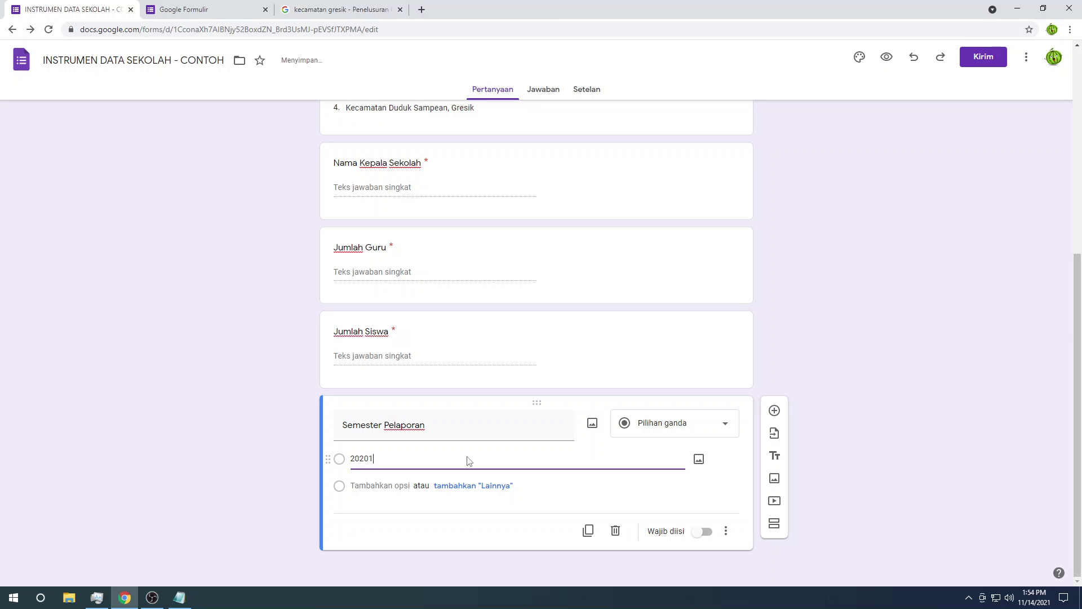
left_click(653, 434)
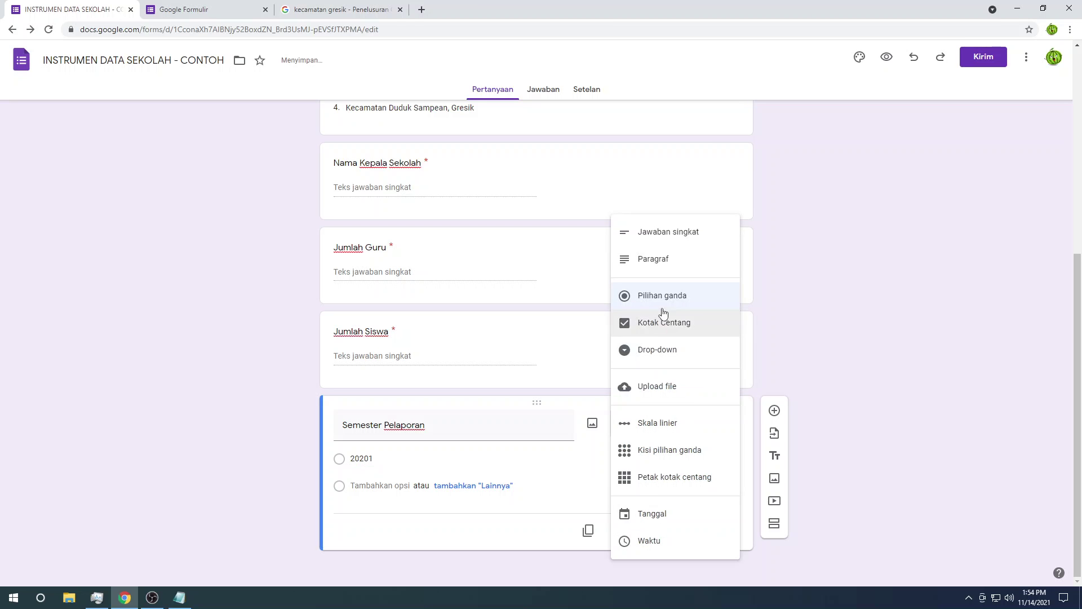
left_click(474, 447)
Step: Add options 20202, 20211 and 20212, and mark Semester Pelaporan required
key("Return")
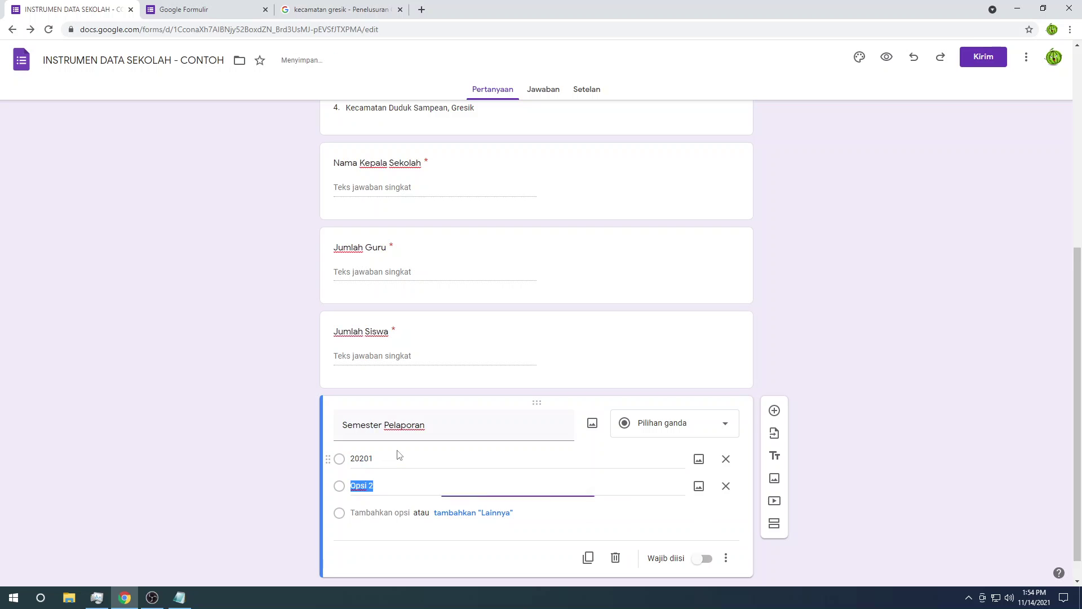
type("20")
key("Return")
type("202")
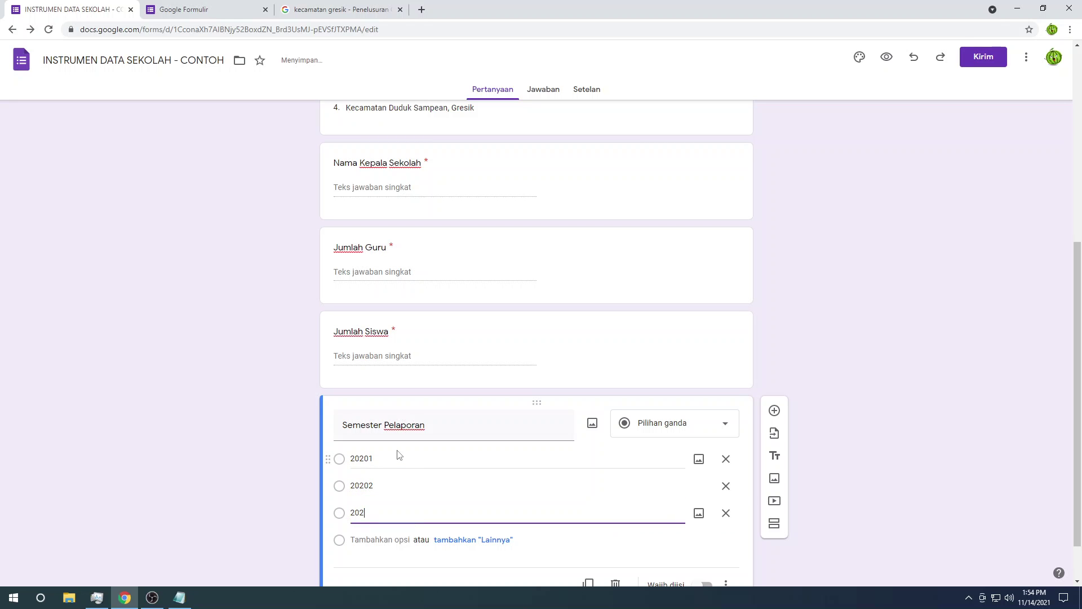
type("11")
key("Return")
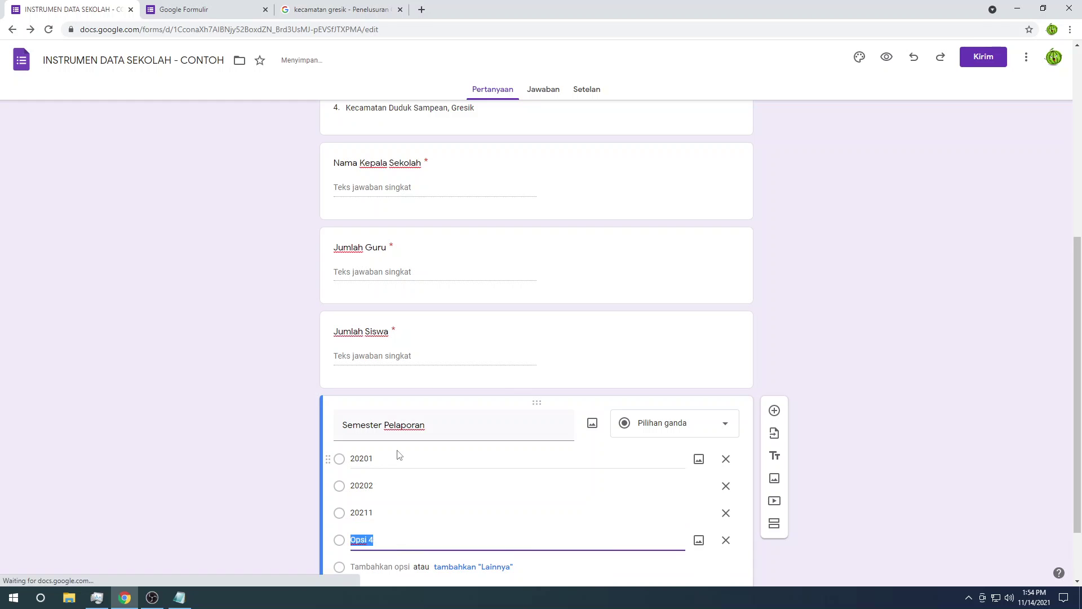
type("20212")
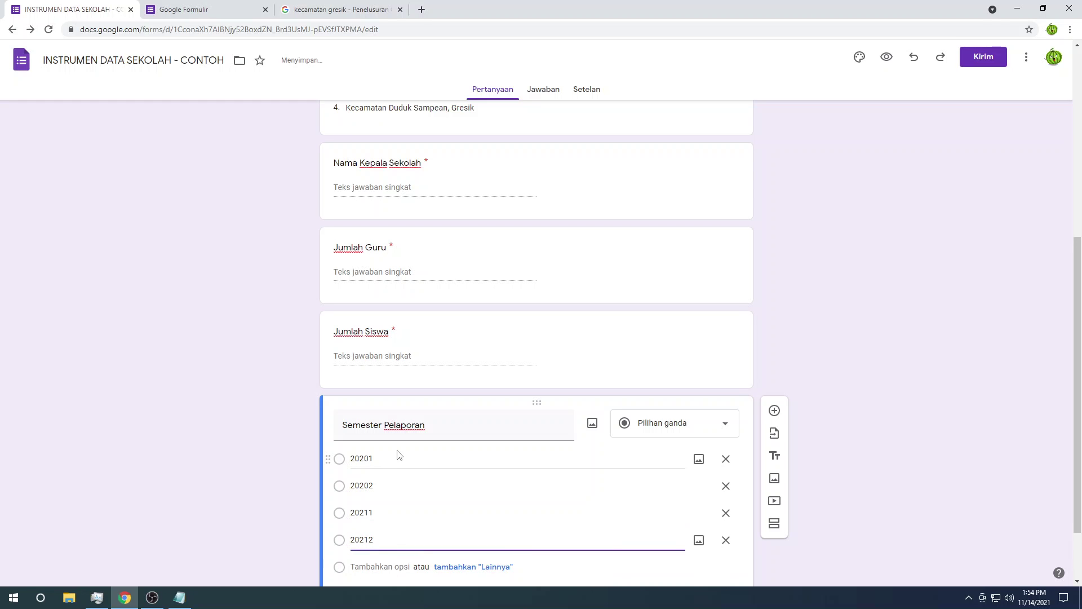
left_click(246, 300)
scroll(764, 428, "down", 2)
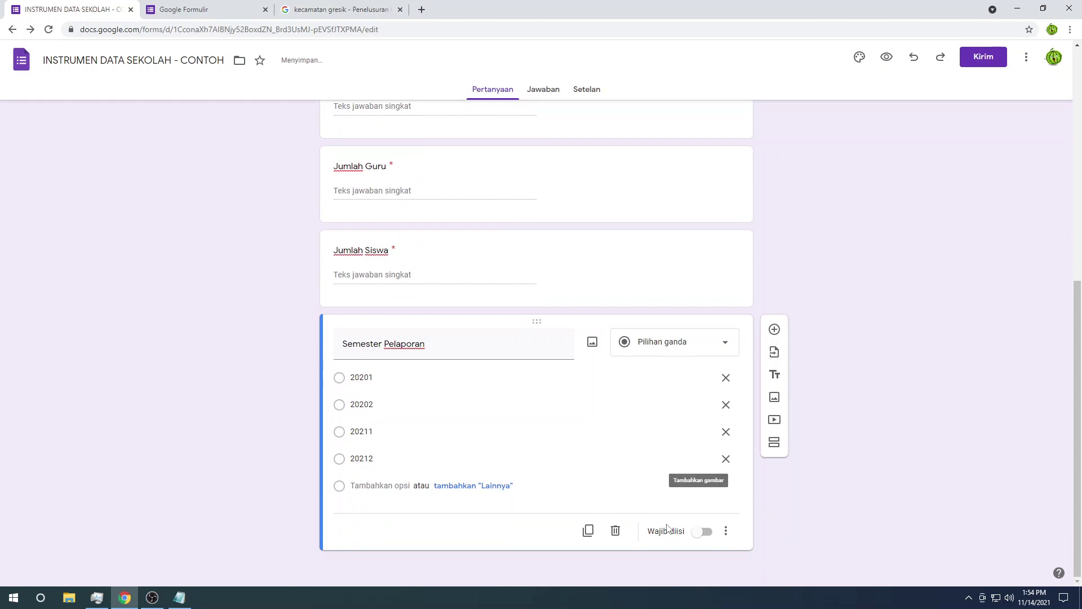
left_click(702, 531)
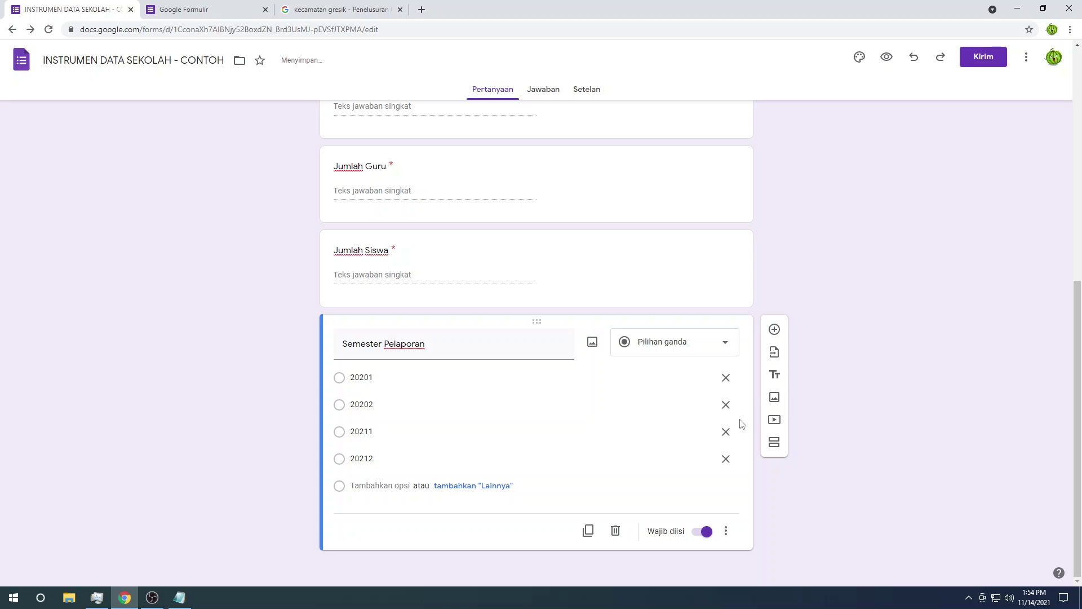
key("alt+Tab")
Step: Copy the 'File SK Pendidik&Tenaga Kependididkan' line from Notepad
left_click_drag(782, 246, 613, 243)
right_click(624, 252)
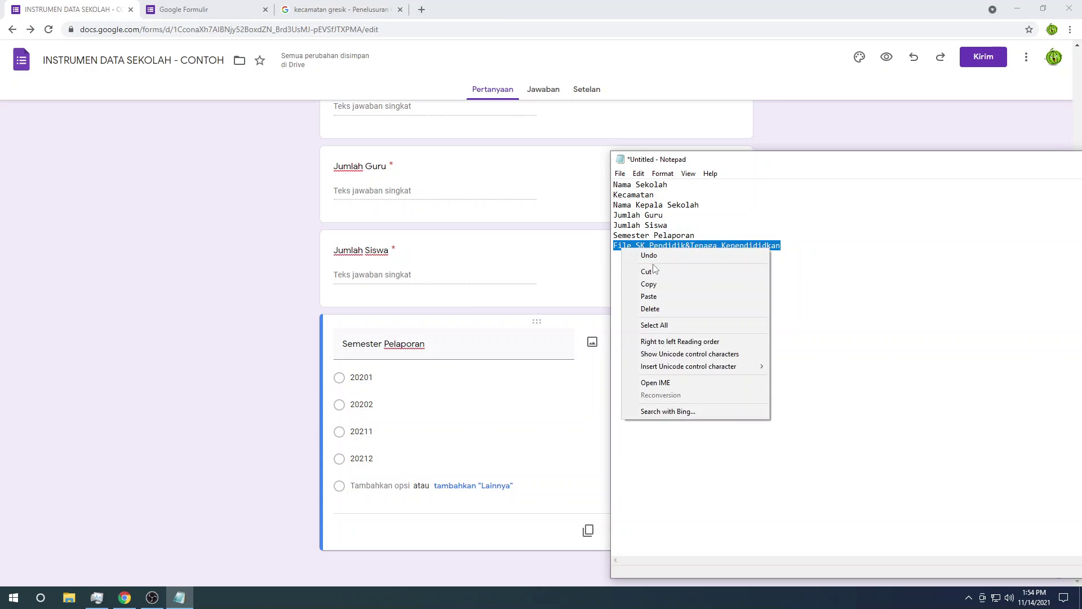
left_click(658, 282)
left_click(170, 271)
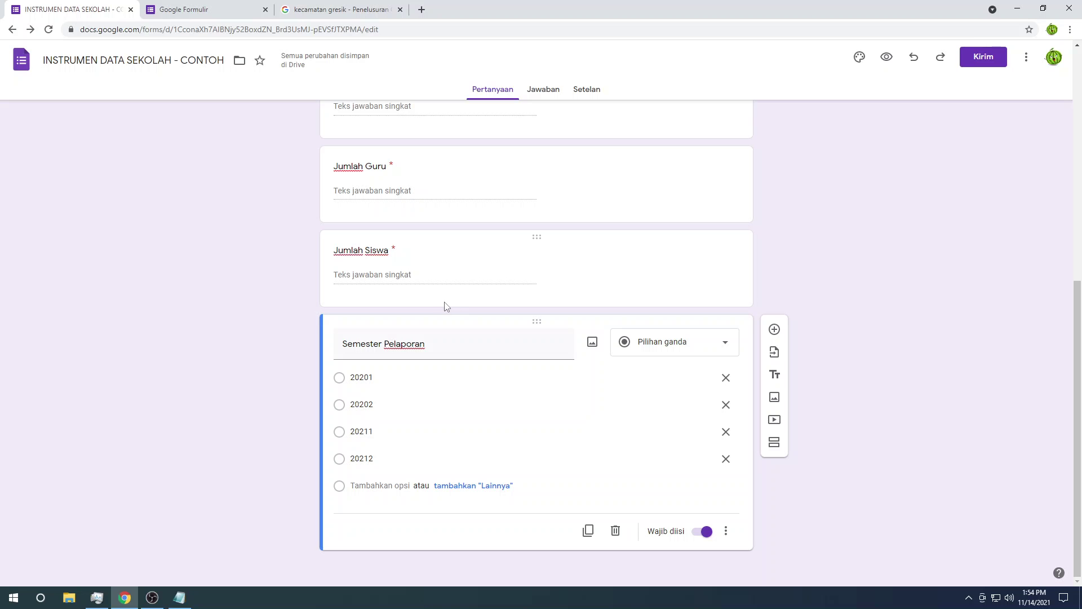
Step: Add a new question with that title and set its type to file upload
left_click(775, 332)
right_click(358, 430)
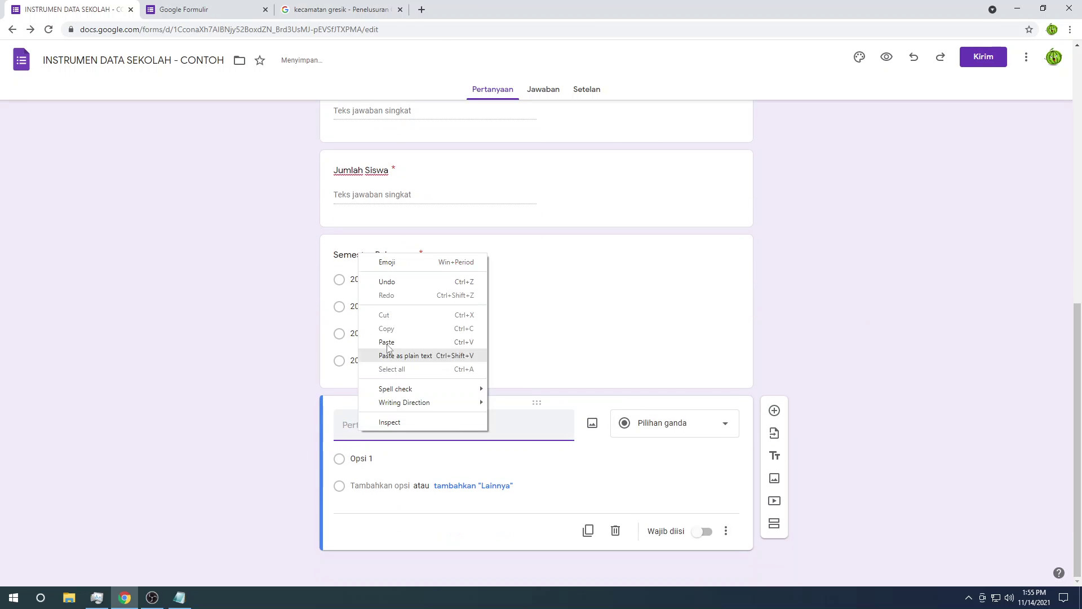
left_click(387, 342)
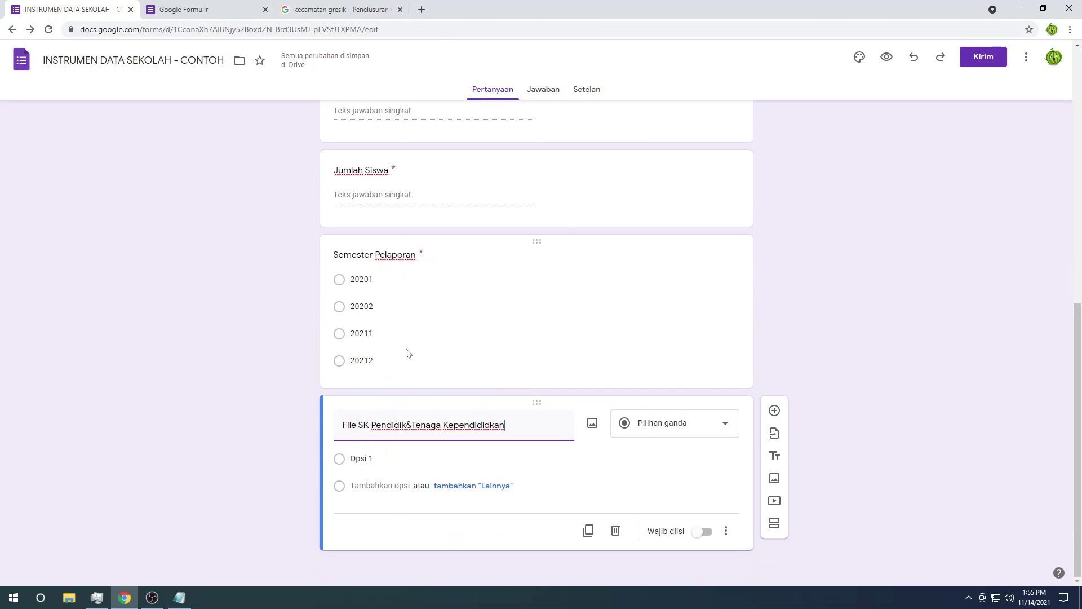
left_click(658, 427)
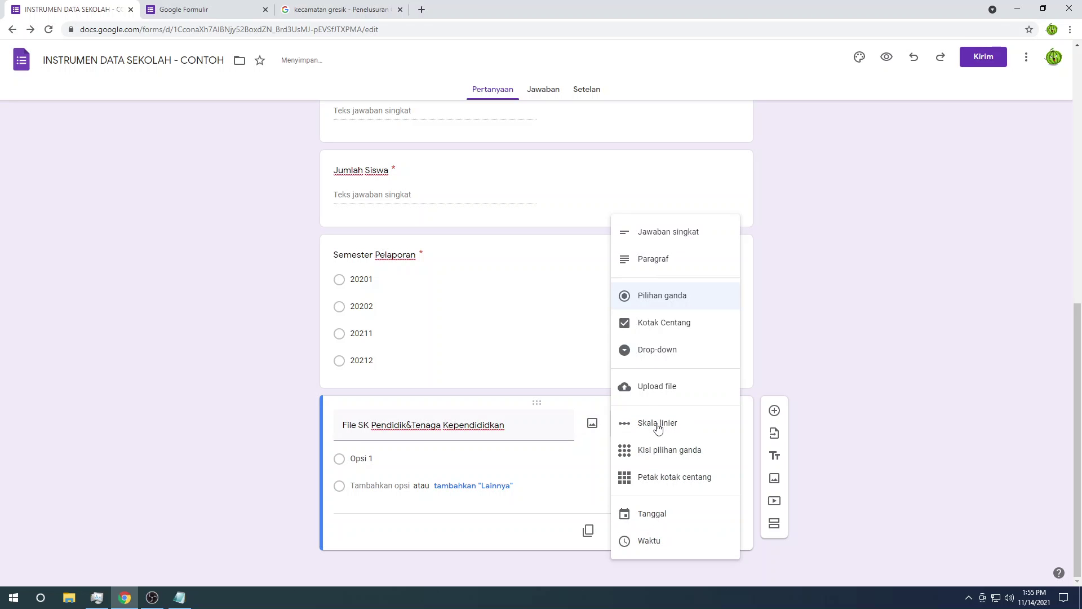
left_click(660, 393)
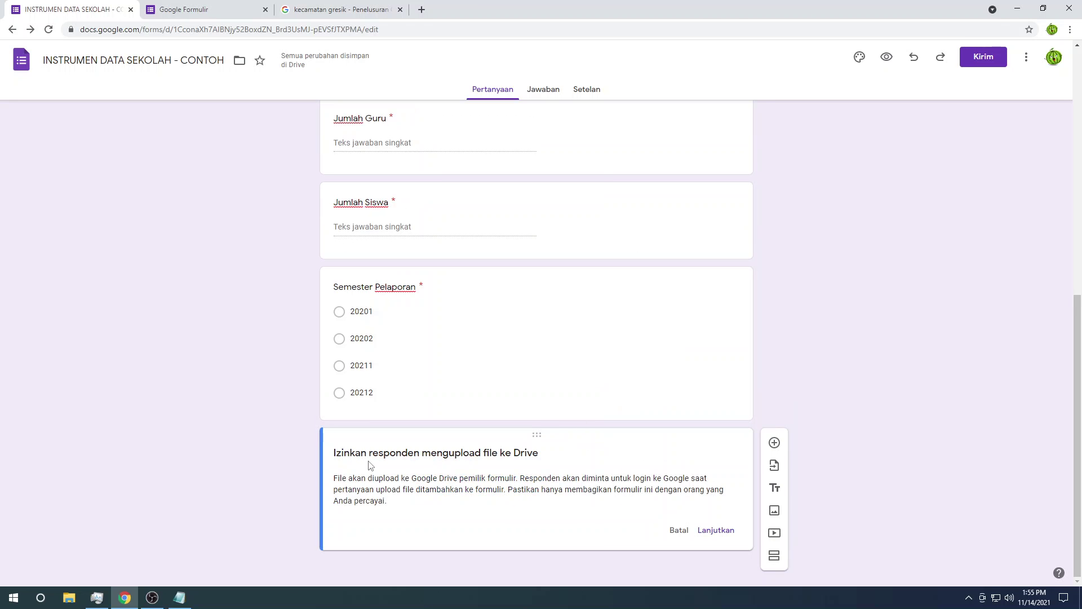
Step: Allow Drive uploads for File SK, restricted to PDF files only
left_click(717, 532)
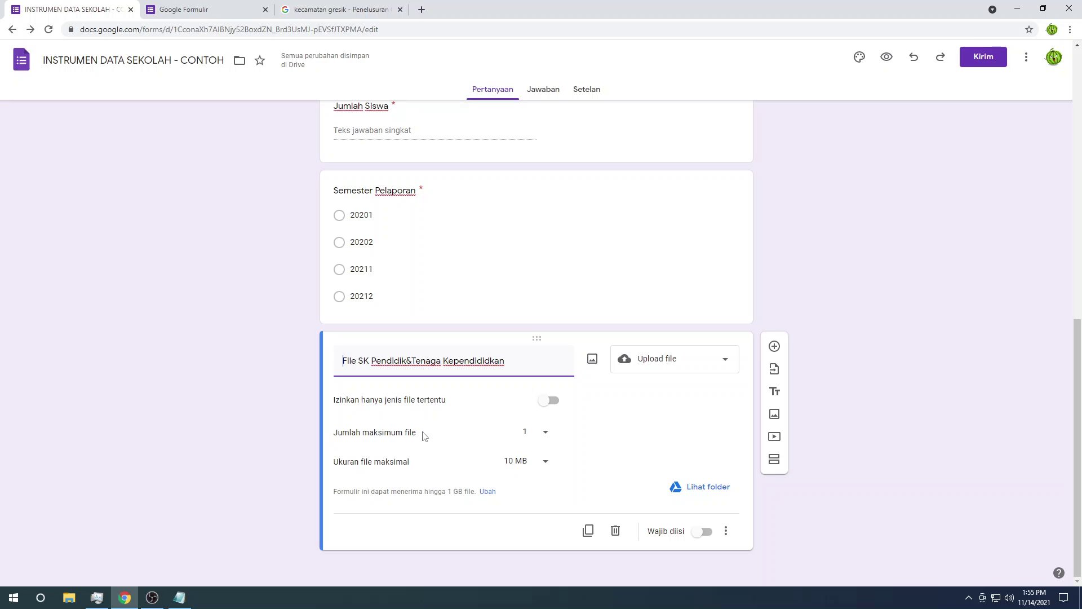
left_click(553, 403)
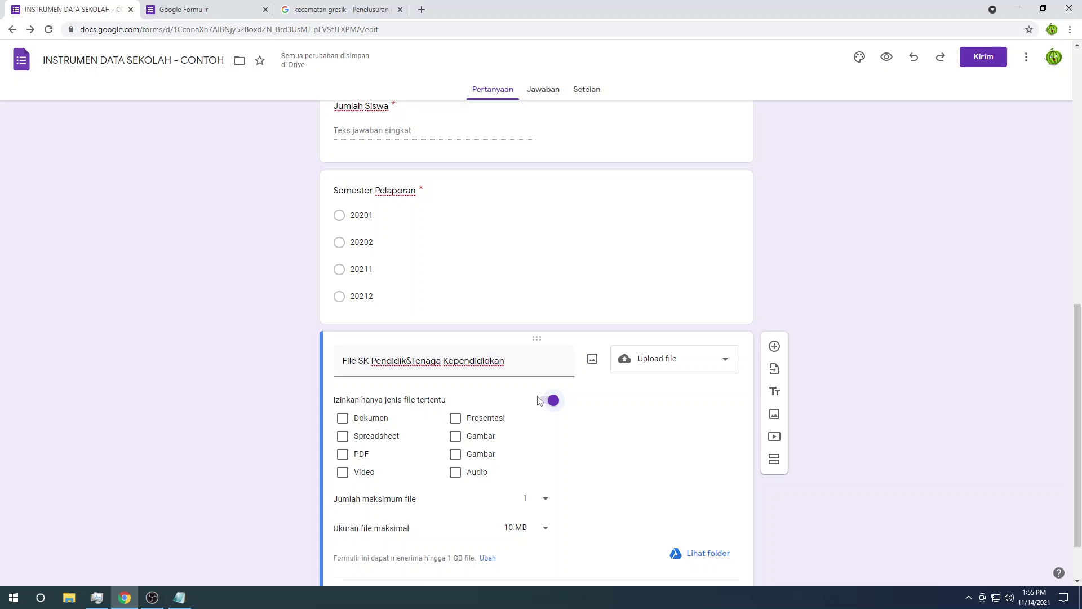
left_click(363, 455)
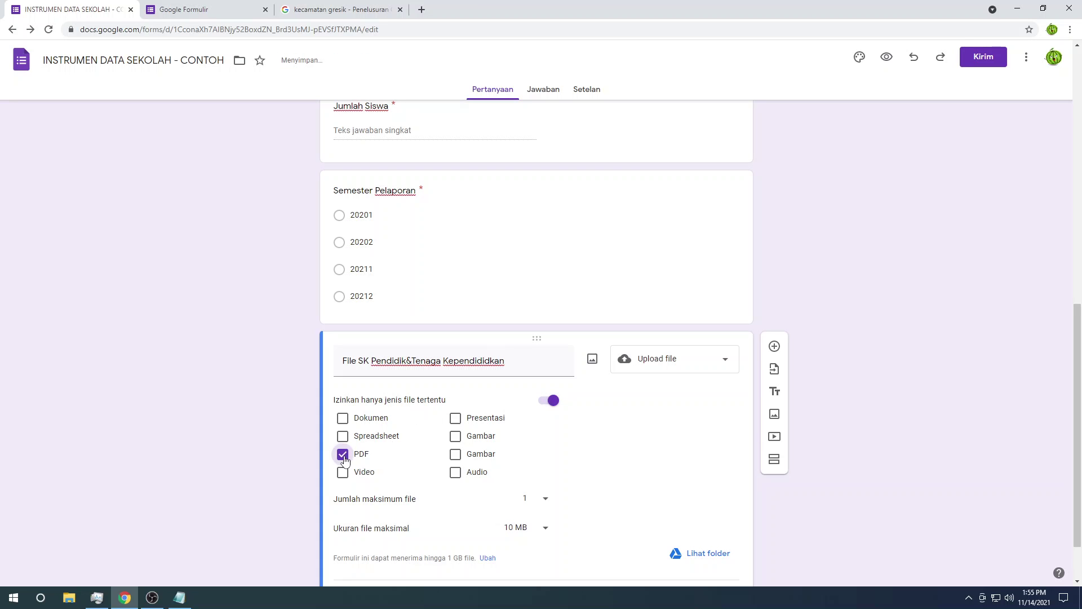
left_click(354, 421)
left_click(348, 422)
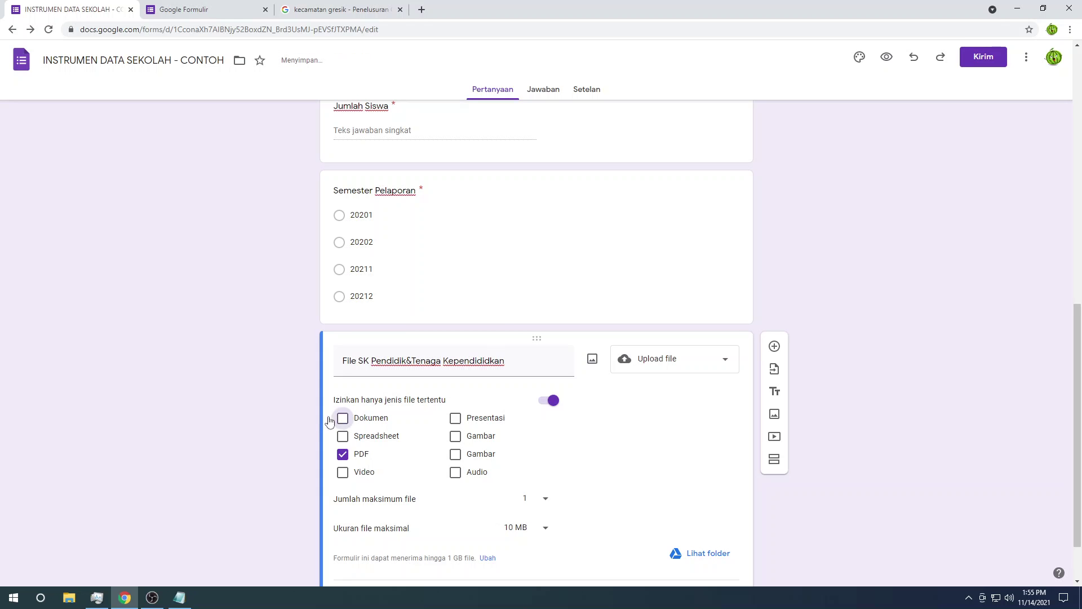
scroll(400, 474, "down", 1)
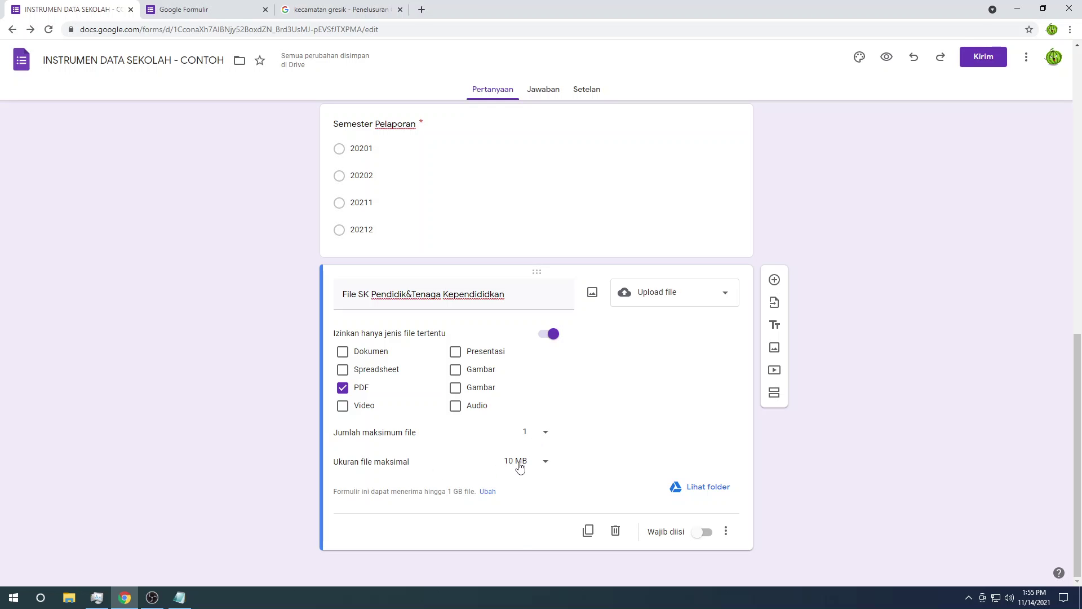
Step: Keep the 10 MB maximum file size and make the upload question required
left_click(517, 462)
left_click(504, 459)
left_click(707, 532)
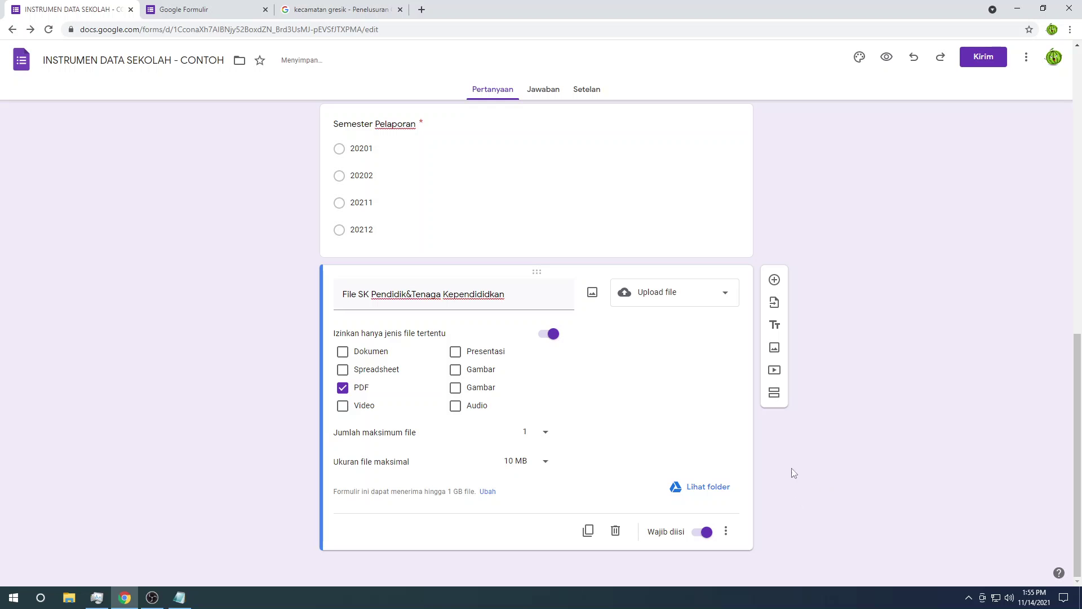
scroll(763, 421, "up", 10)
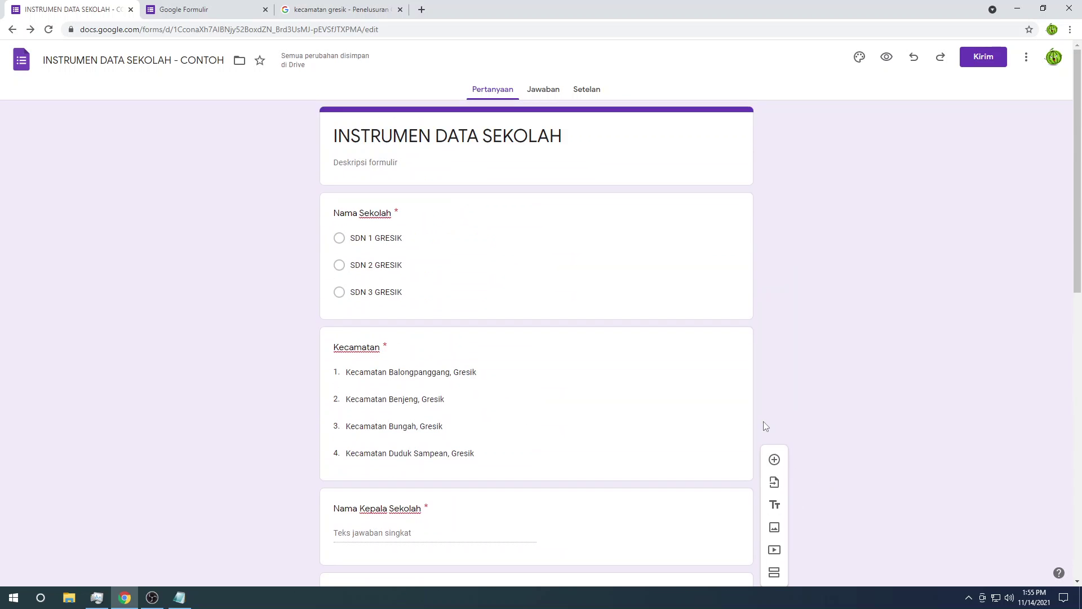
Step: In the Notepad question list, move the Semester Pelaporan line to just after Nama Sekolah
scroll(763, 421, "down", 8)
scroll(763, 421, "down", 3)
scroll(763, 421, "up", 4)
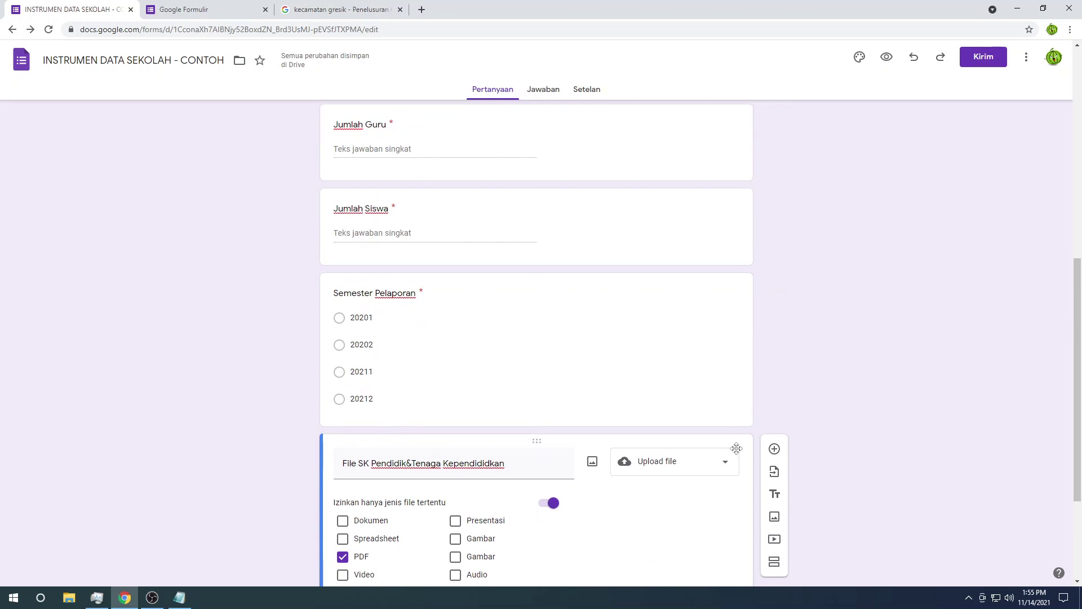
left_click(395, 281)
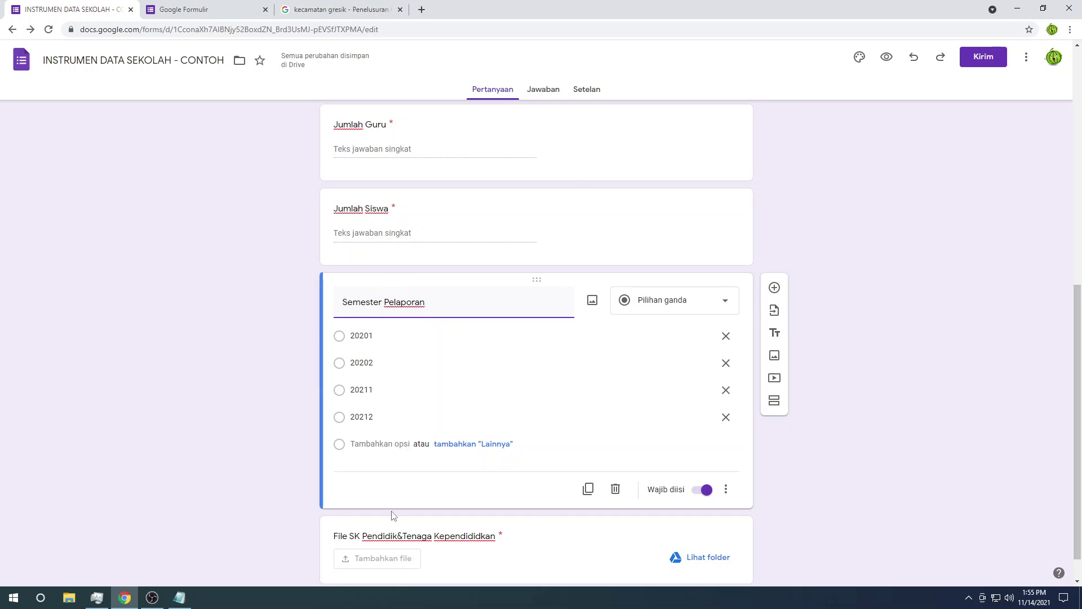
left_click(179, 597)
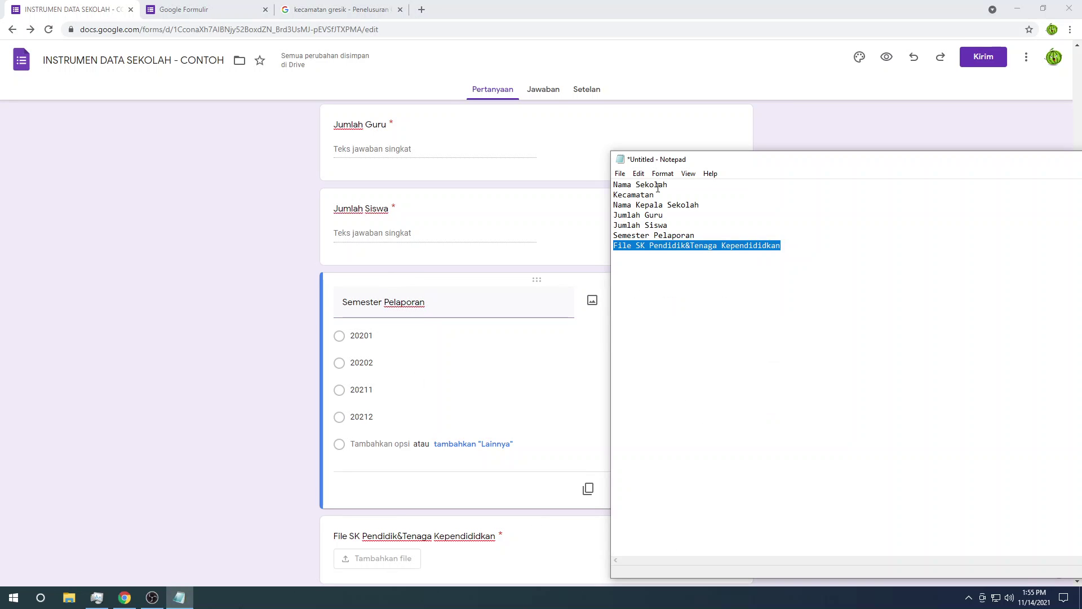
left_click_drag(695, 236, 612, 237)
key("ctrl+c")
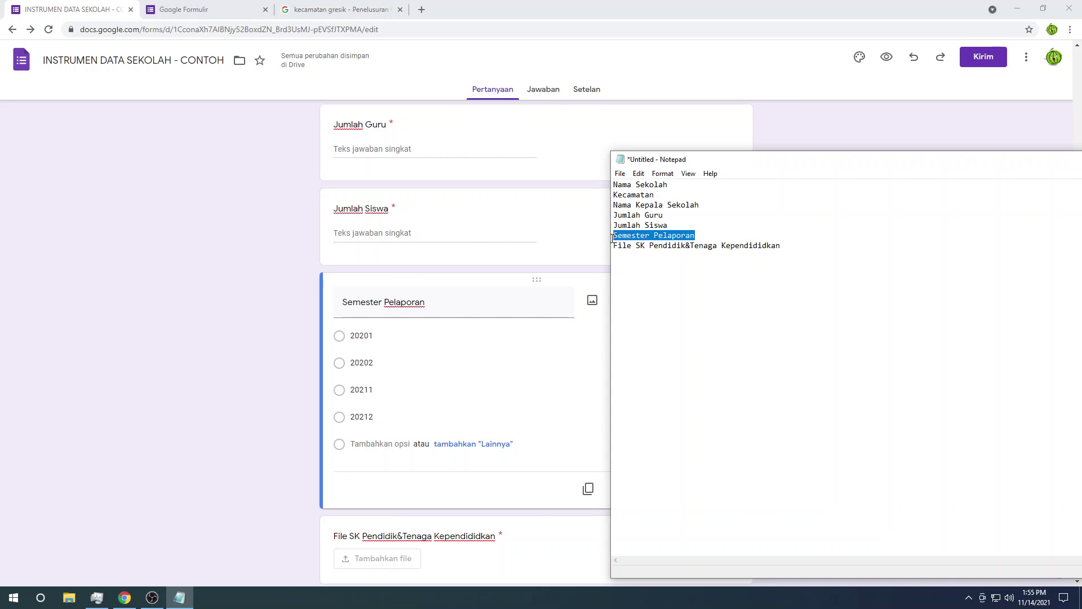
right_click(612, 238)
left_click(628, 262)
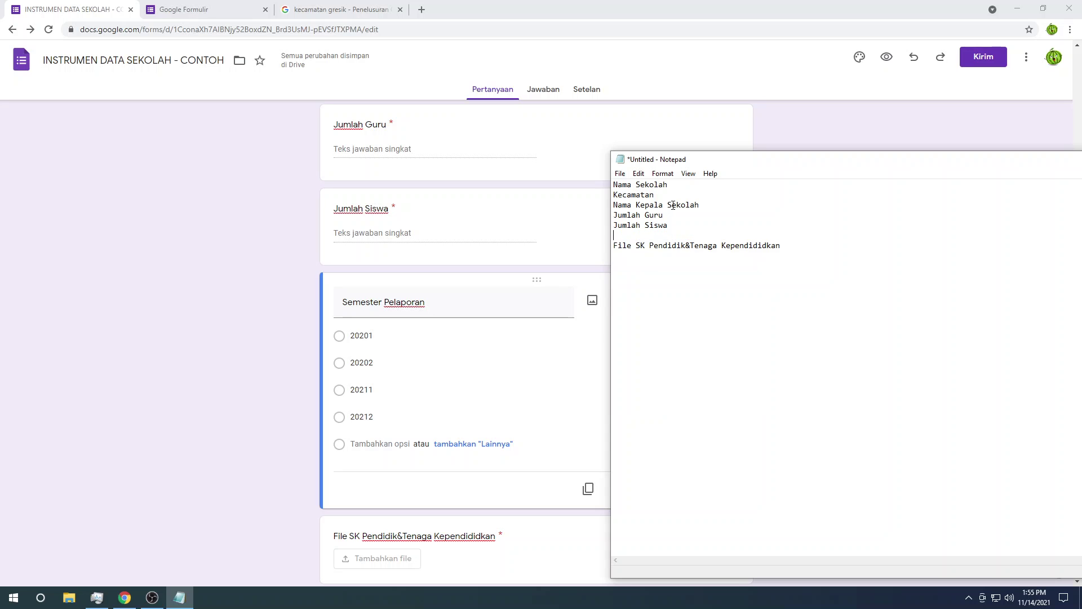
key("Return")
key("ctrl+v")
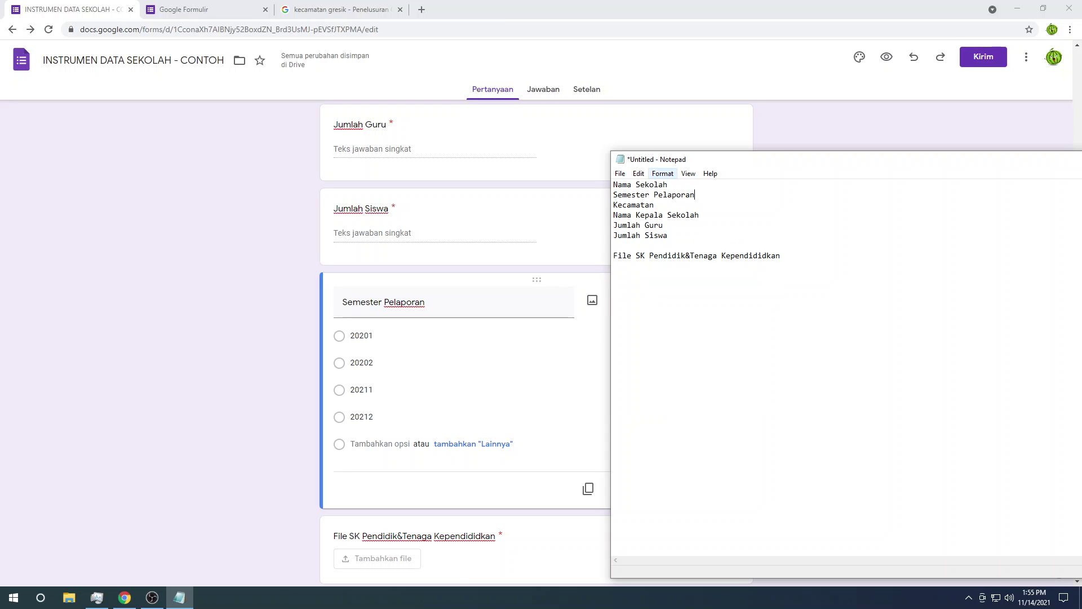
Step: Drag the Semester Pelaporan card up to sit directly below Nama Sekolah
left_click(235, 265)
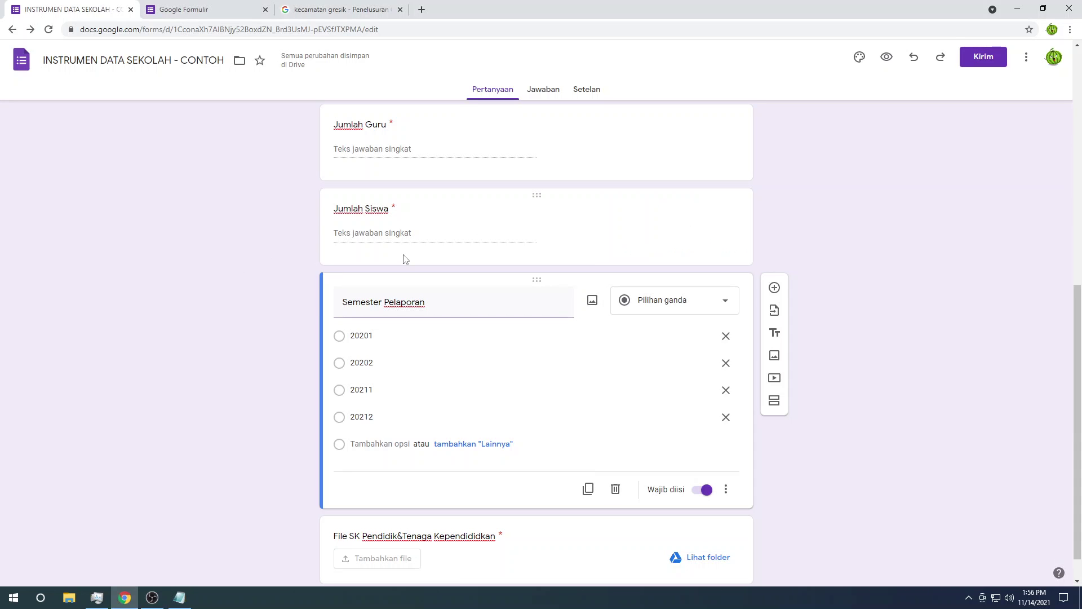
scroll(553, 345, "up", 2)
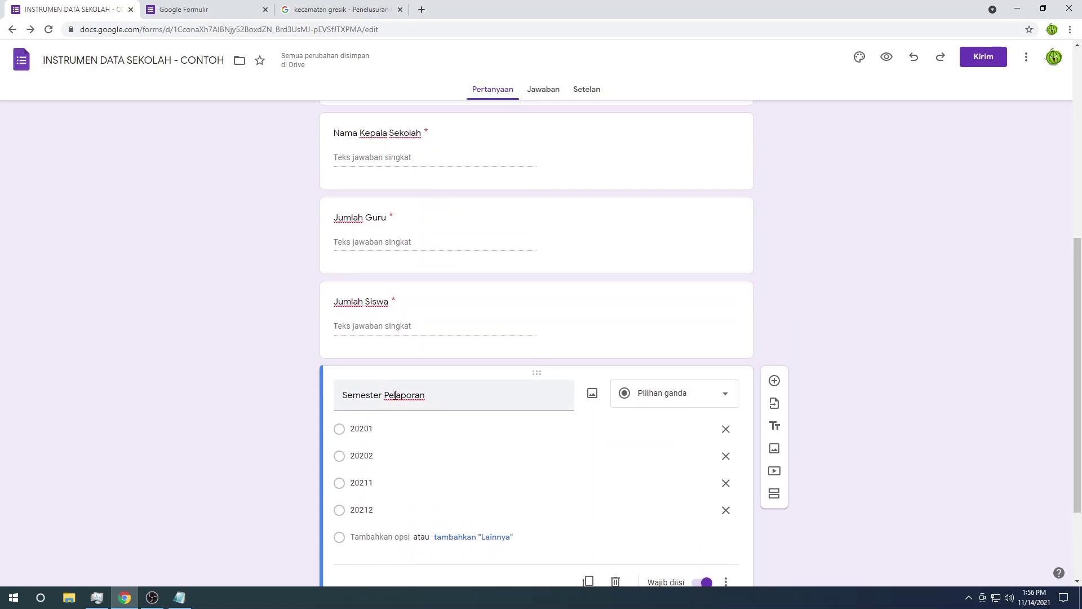
scroll(385, 415, "up", 2)
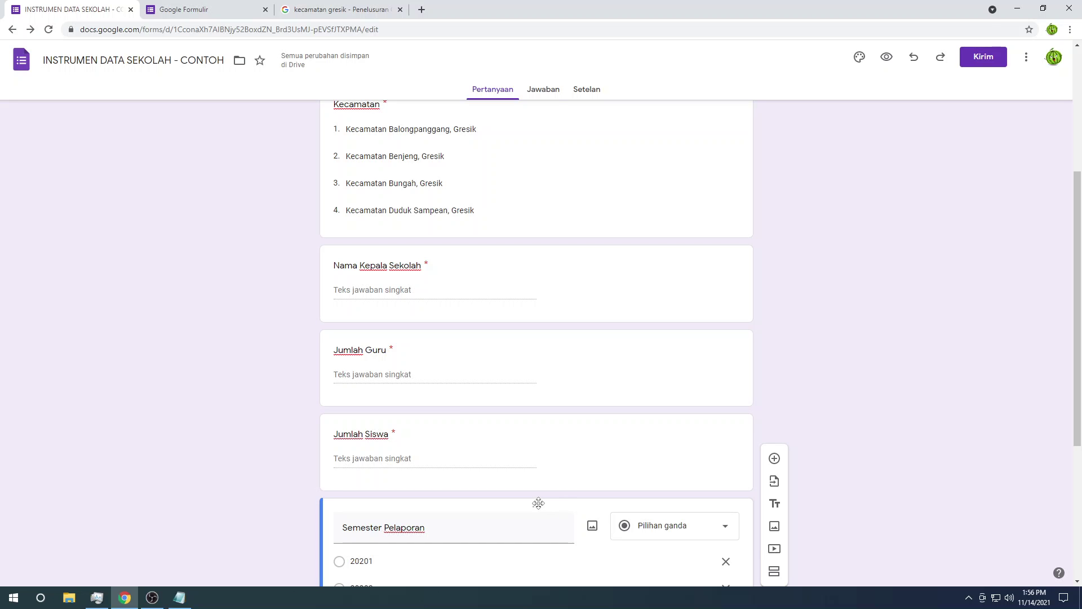
left_click_drag(539, 504, 533, 222)
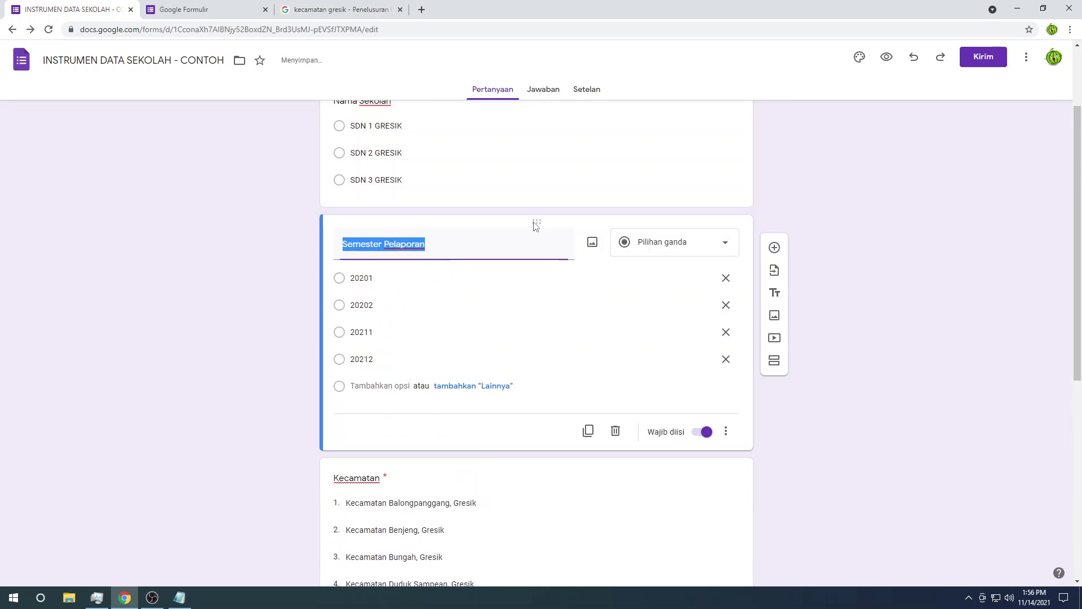
scroll(403, 298, "up", 2)
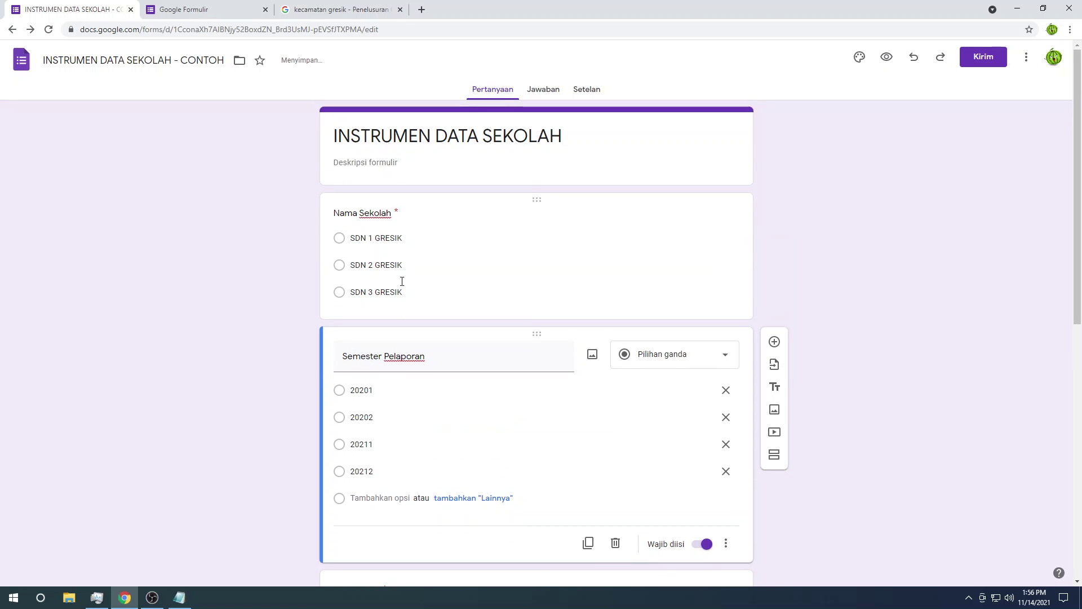
scroll(393, 378, "down", 9)
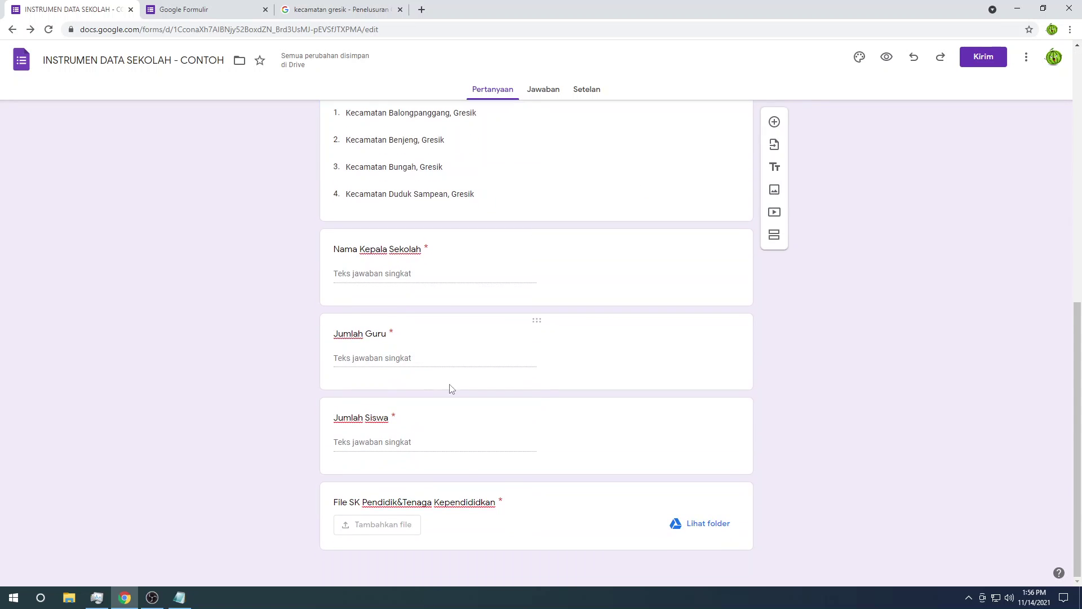
scroll(813, 427, "up", 9)
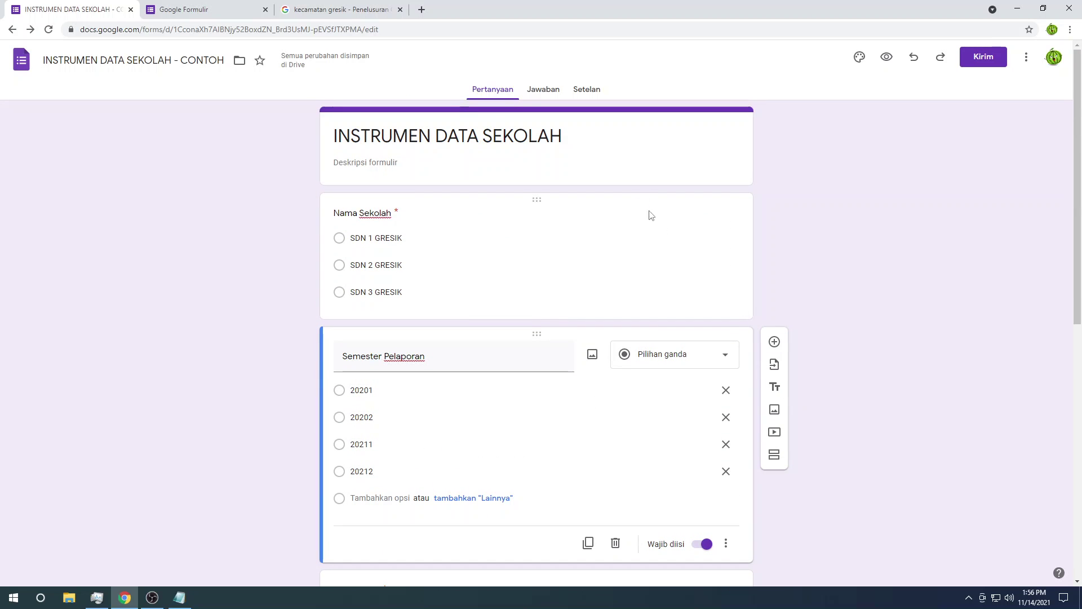
Step: Preview the form and choose 20201 as the reporting semester
left_click(885, 57)
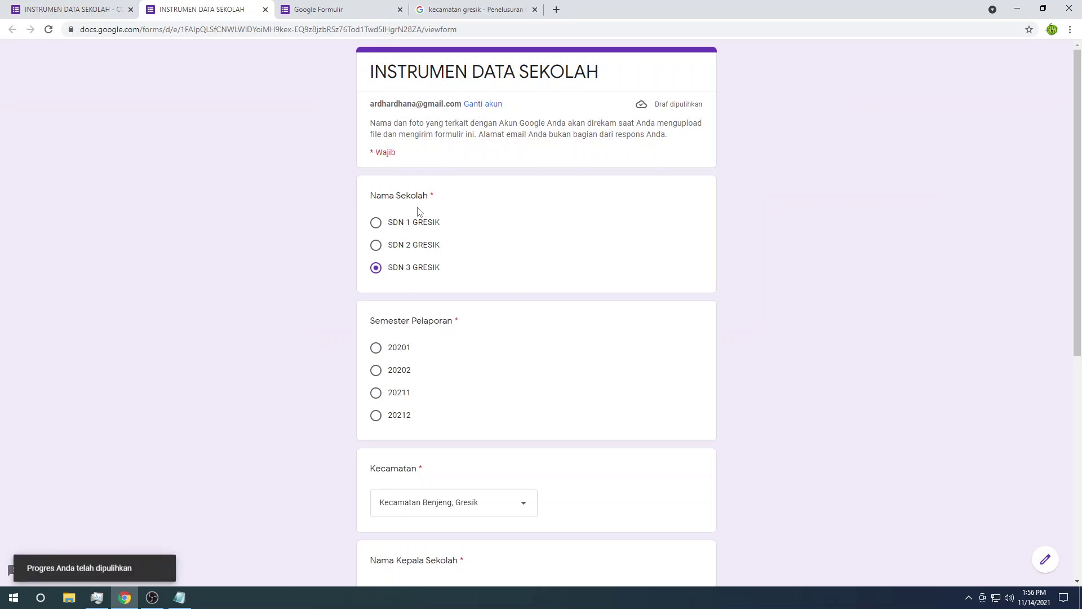
scroll(407, 211, "down", 2)
left_click(399, 234)
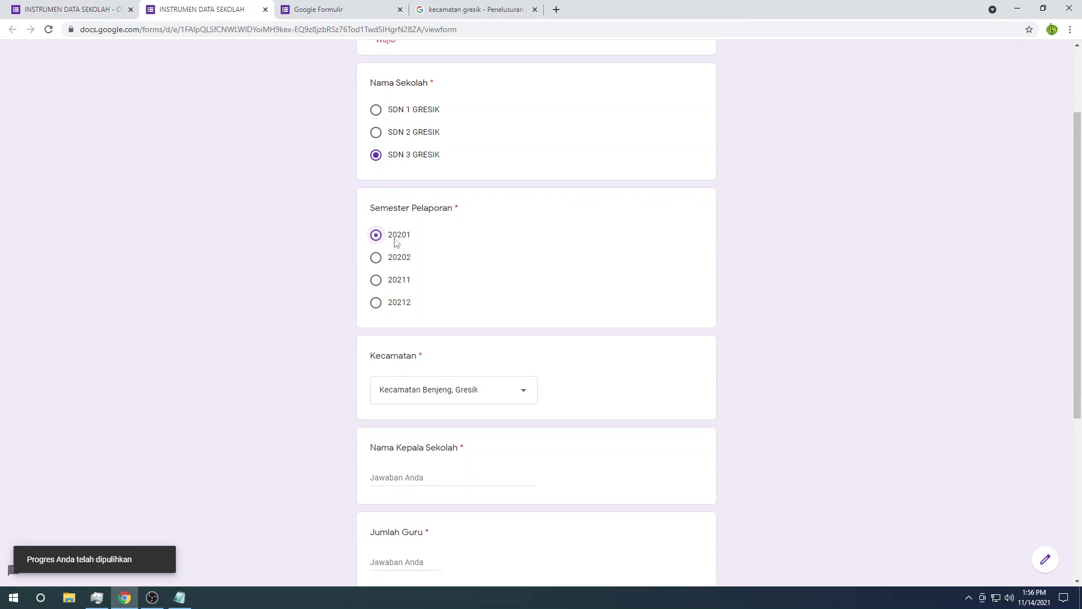
scroll(429, 278, "down", 2)
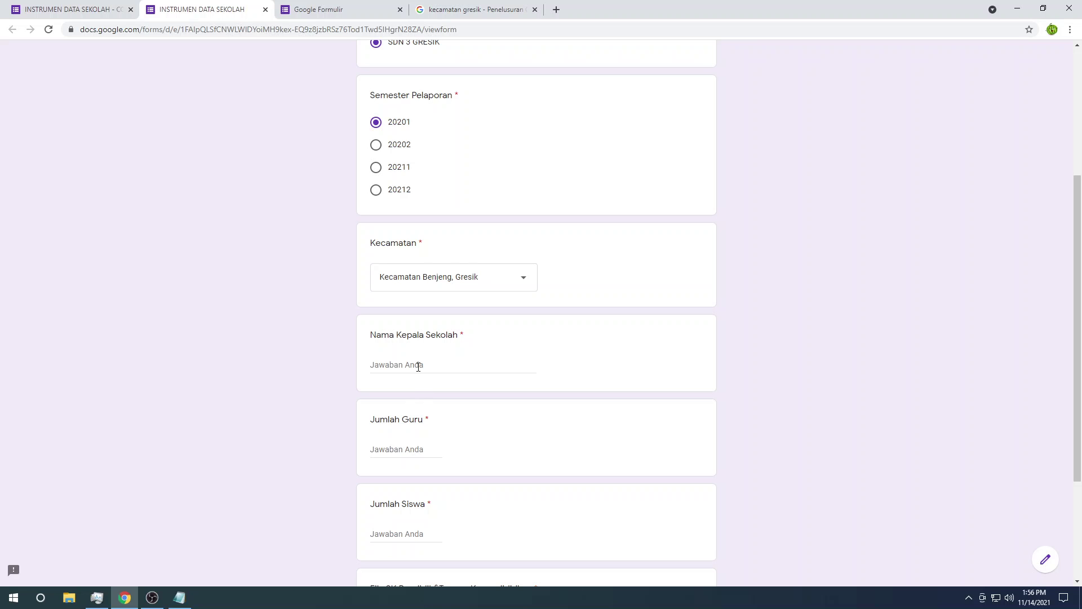
Step: Answer Jumlah Guru with just 2, deleting the extra word 'orang'
left_click(418, 367)
scroll(415, 363, "down", 3)
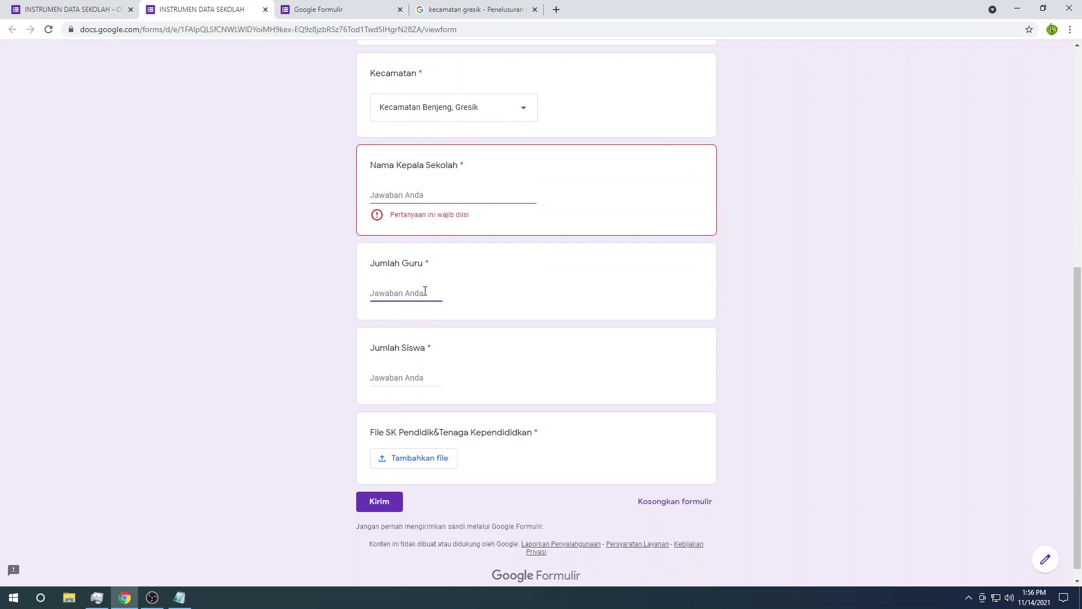
type("2 h")
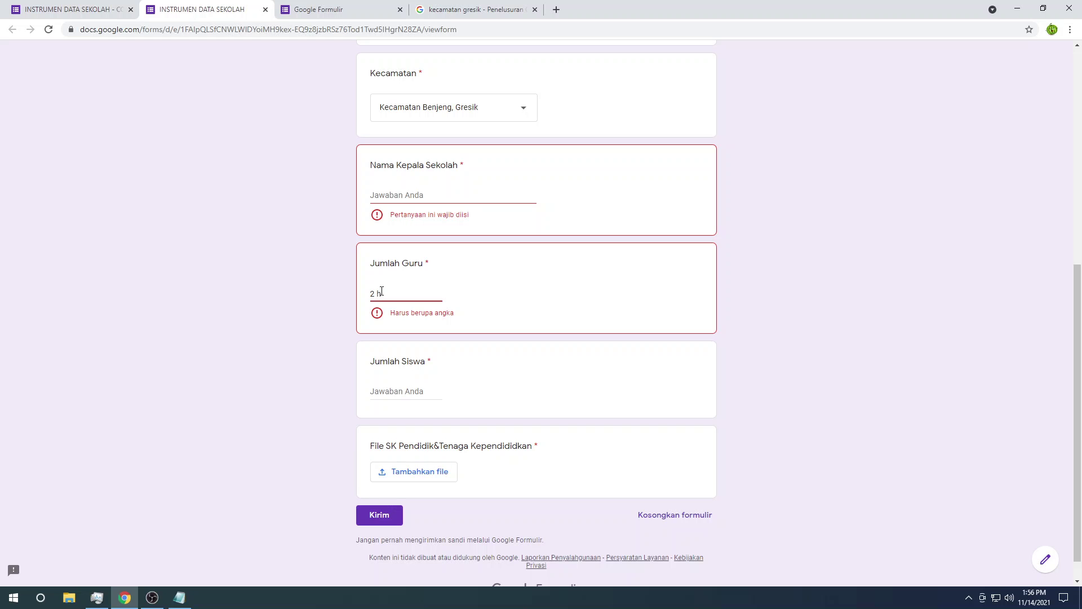
key("BackSpace")
type("or")
double_click(382, 292)
key("BackSpace")
key("BackSpace")
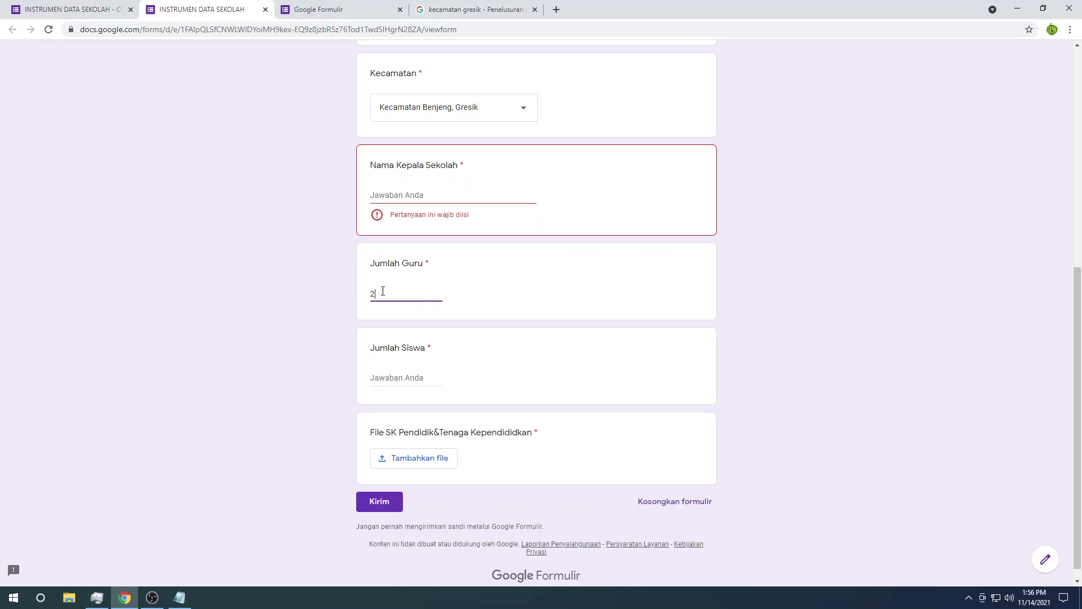
Step: Try the SK file attachment, then close the upload window and return to the top
left_click(437, 457)
left_click(821, 146)
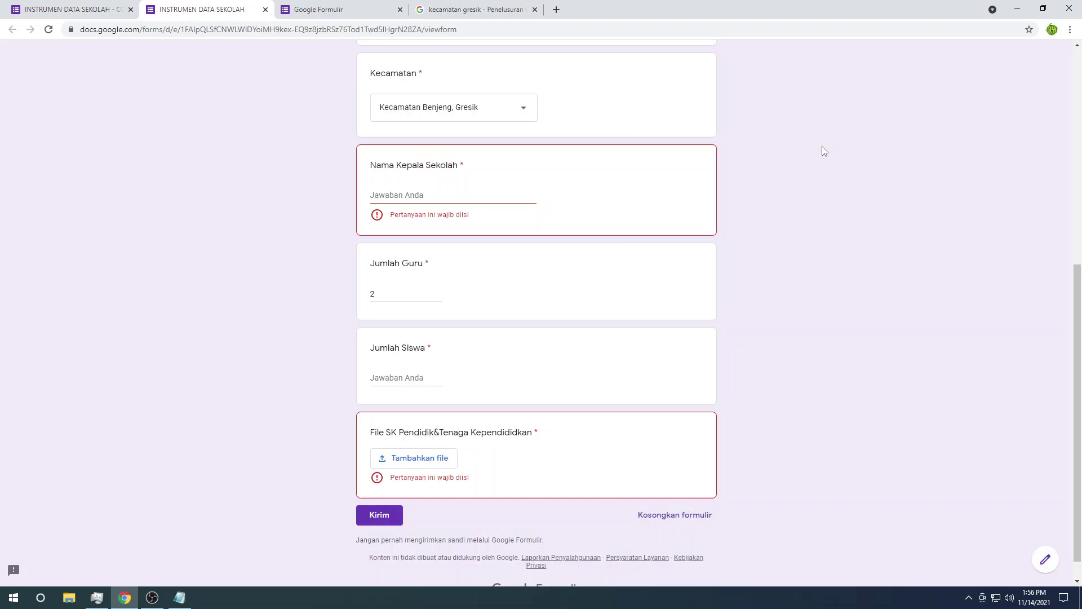
scroll(779, 189, "up", 7)
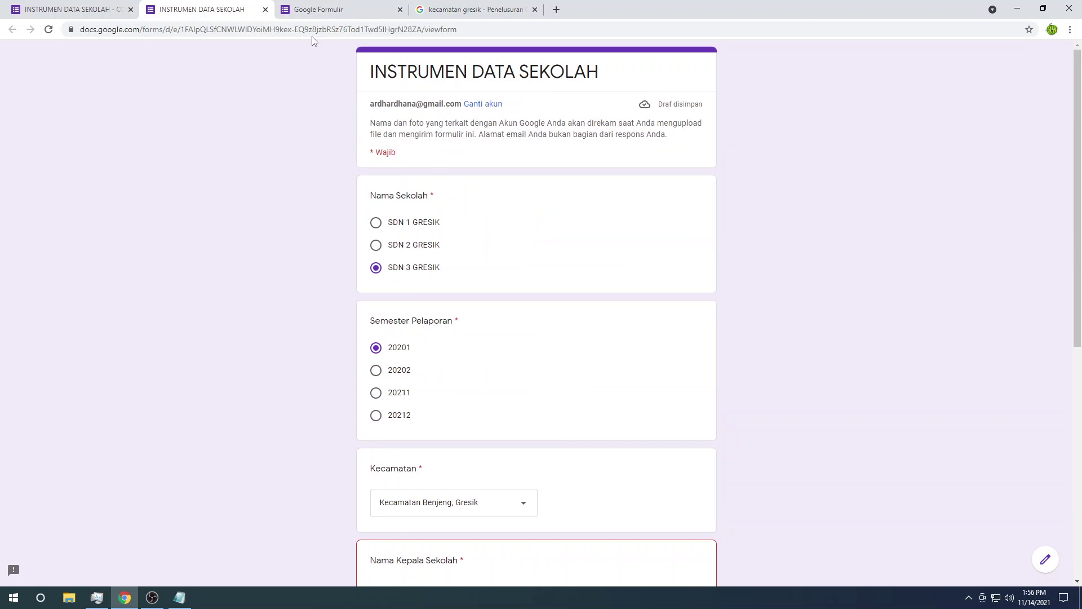
Step: Close the test form and switch the theme colour to light blue in Opsi tema
left_click(265, 9)
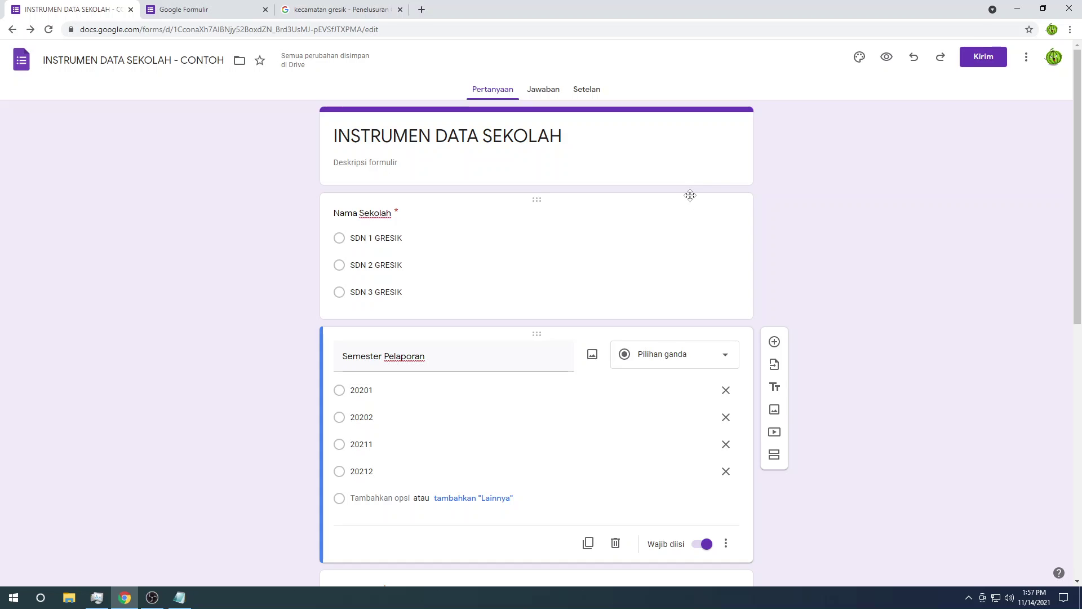
left_click(862, 60)
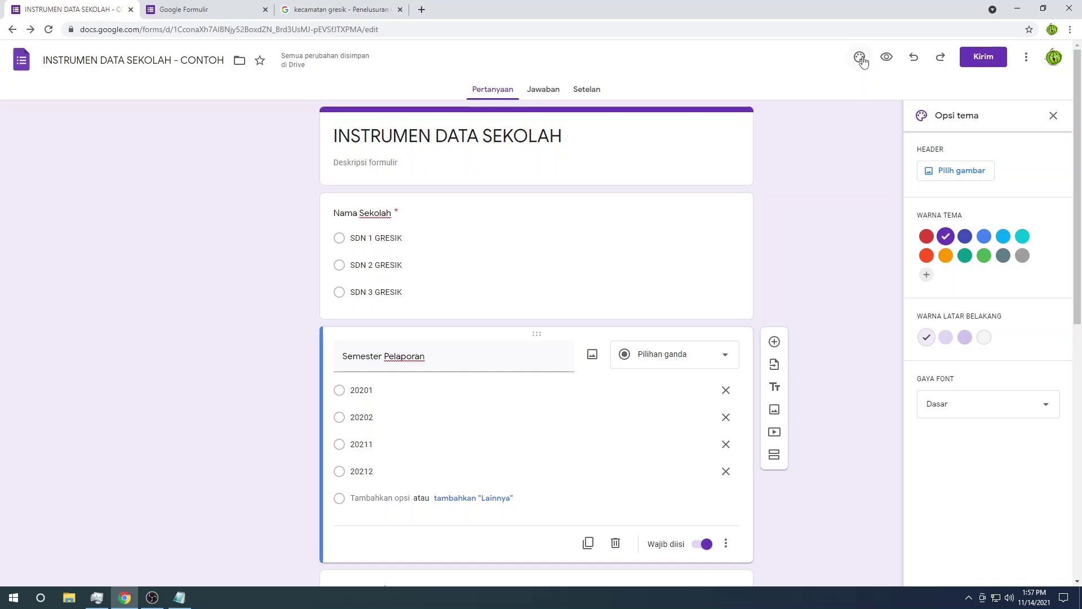
left_click(1003, 236)
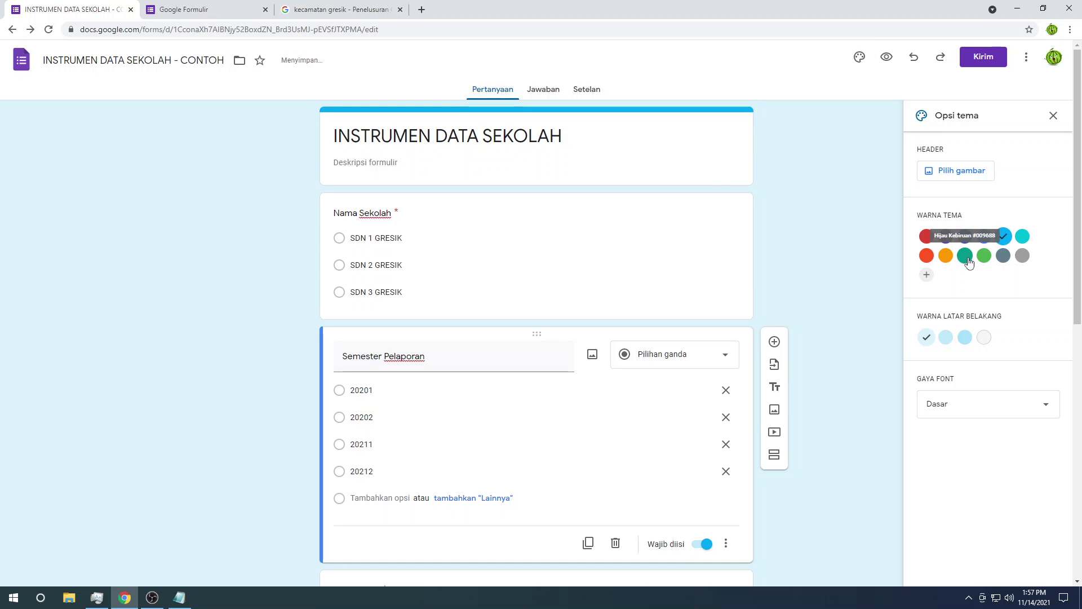
left_click(927, 275)
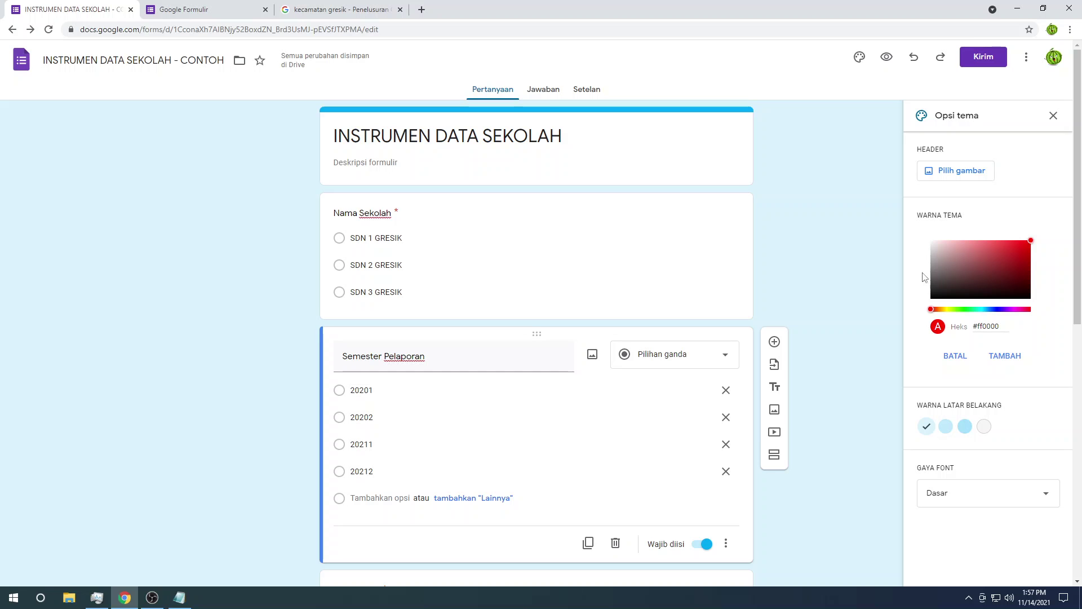
scroll(862, 328, "down", 3)
Step: Insert the open-book heart picture from the Tema gallery as the form header
scroll(821, 352, "up", 3)
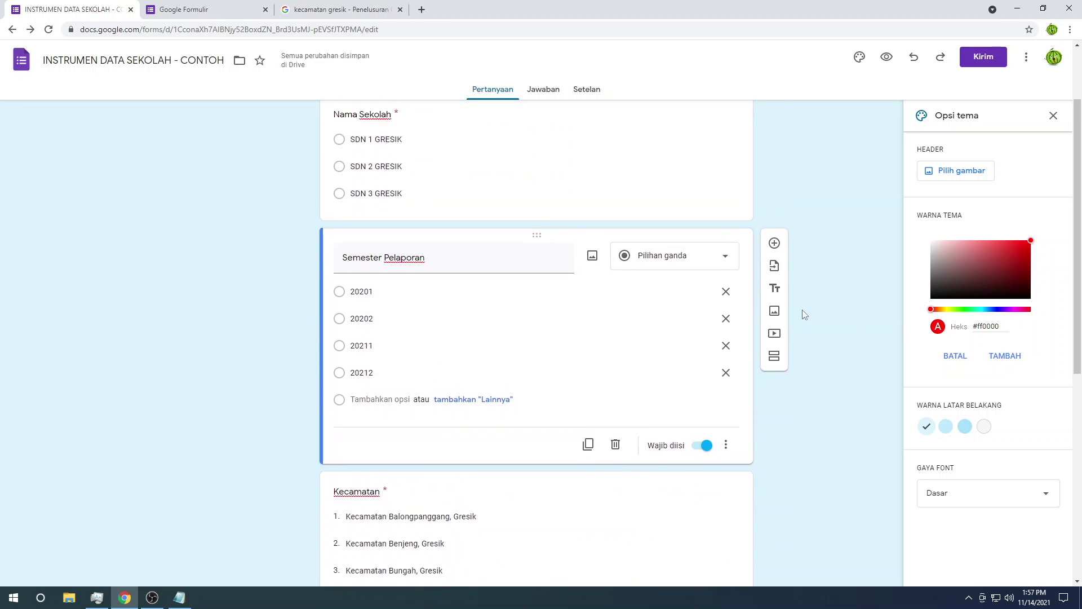
left_click(960, 179)
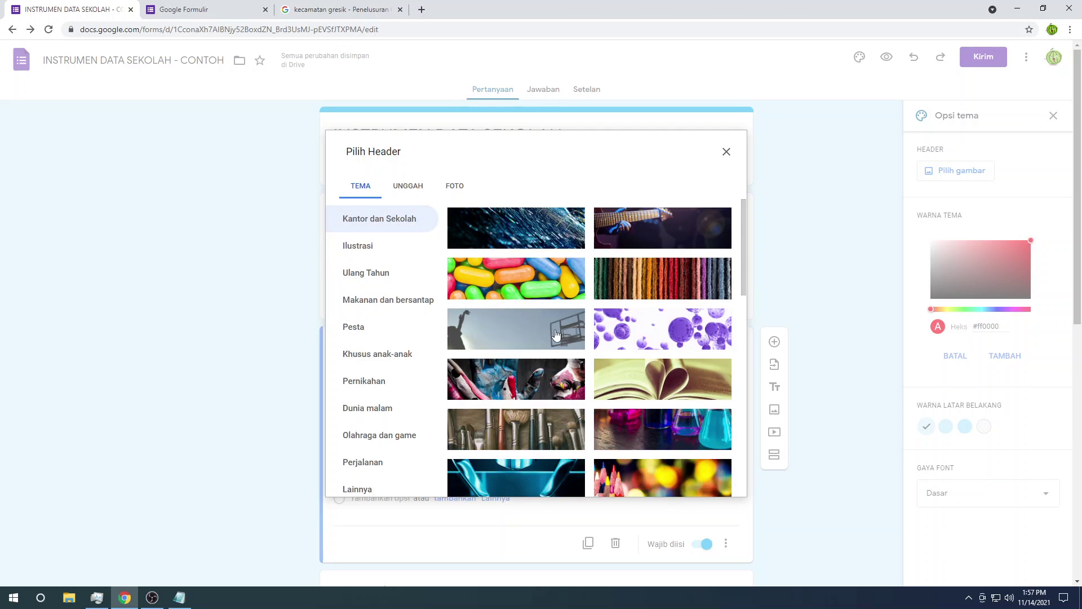
scroll(662, 378, "down", 2)
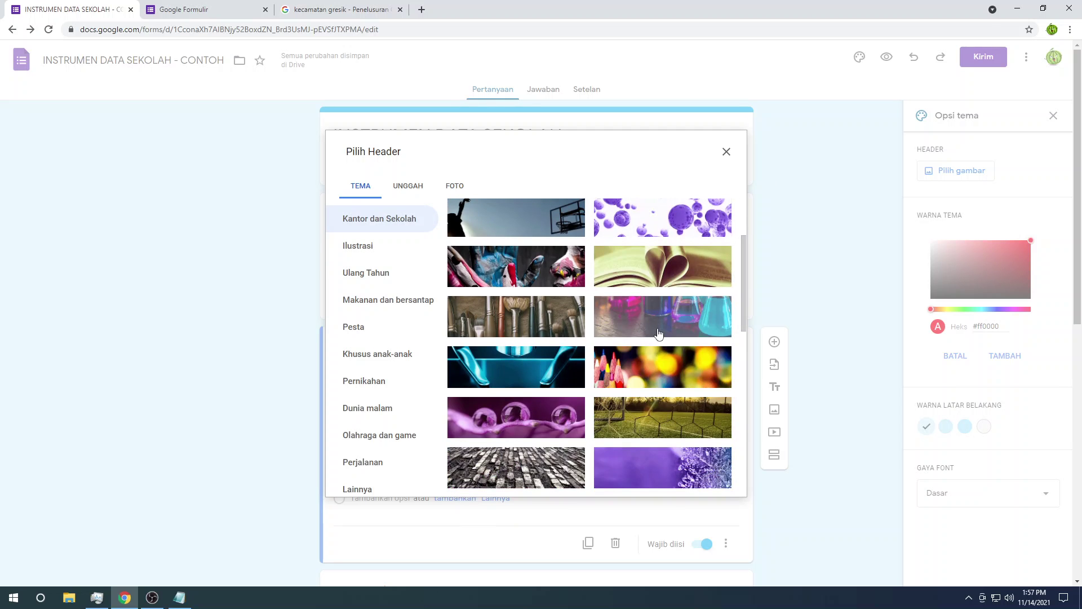
left_click(515, 417)
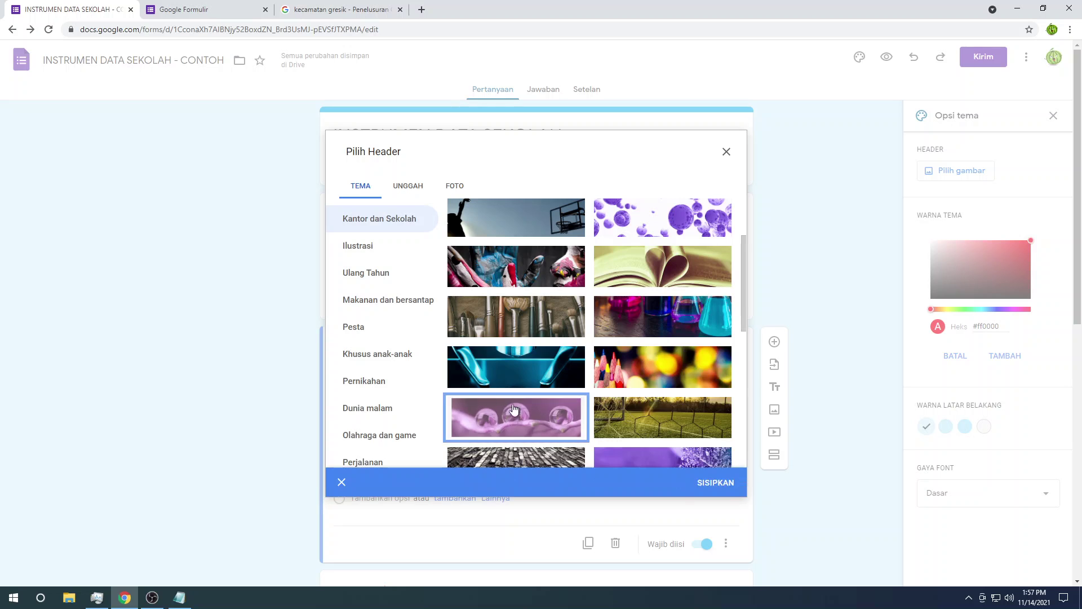
scroll(414, 348, "down", 1)
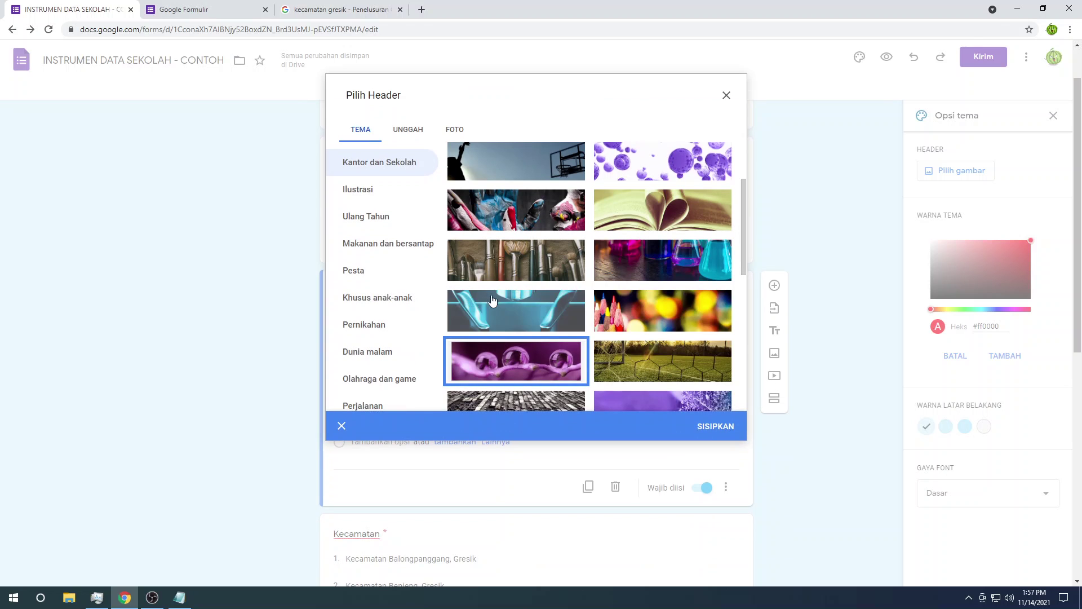
scroll(498, 298, "up", 2)
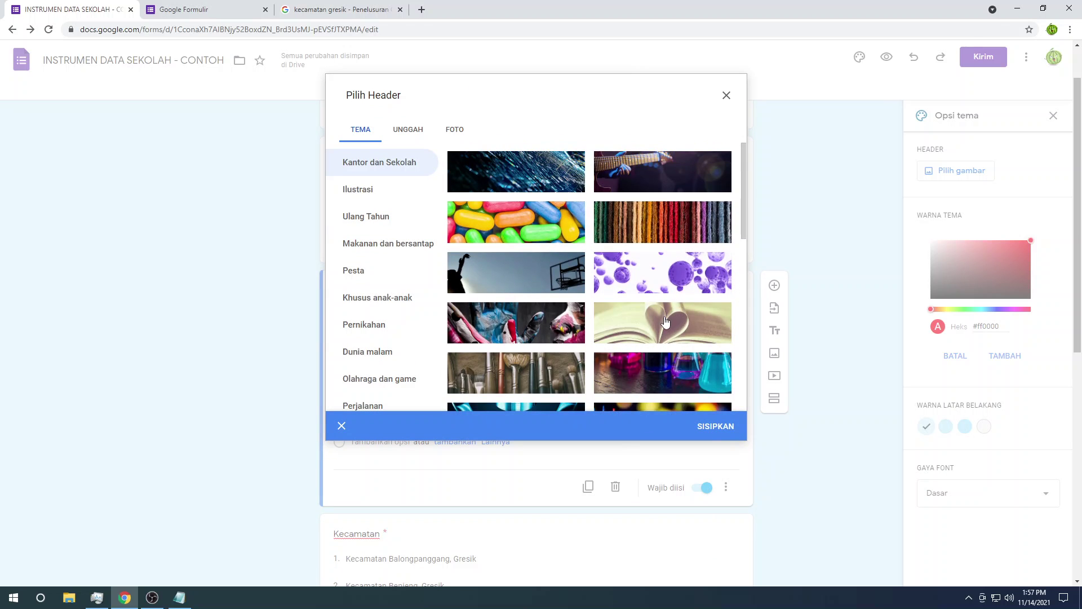
left_click(664, 321)
left_click(704, 425)
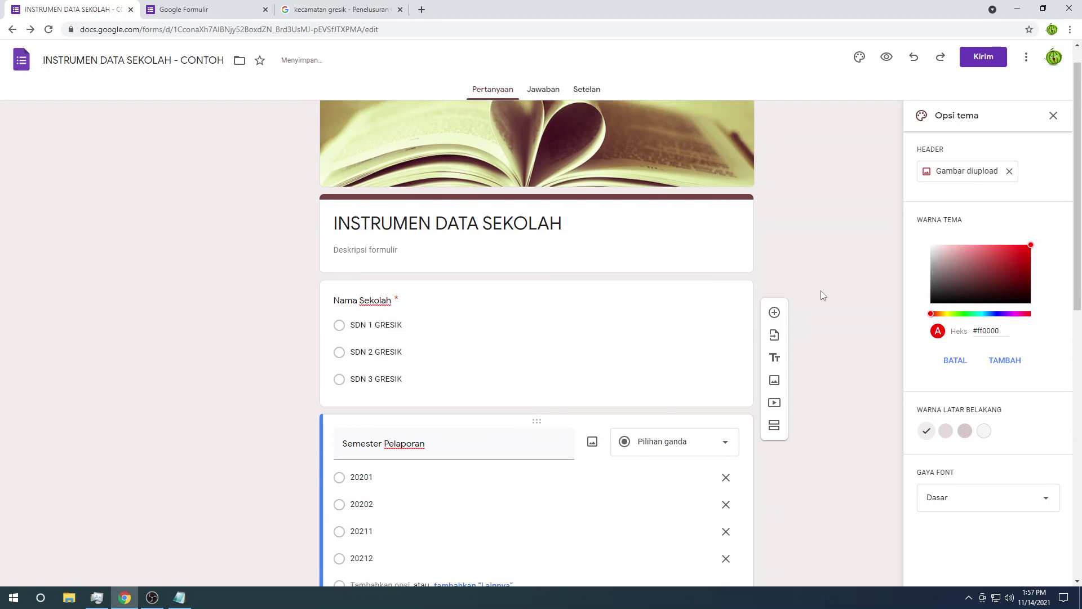
scroll(820, 293, "down", 3)
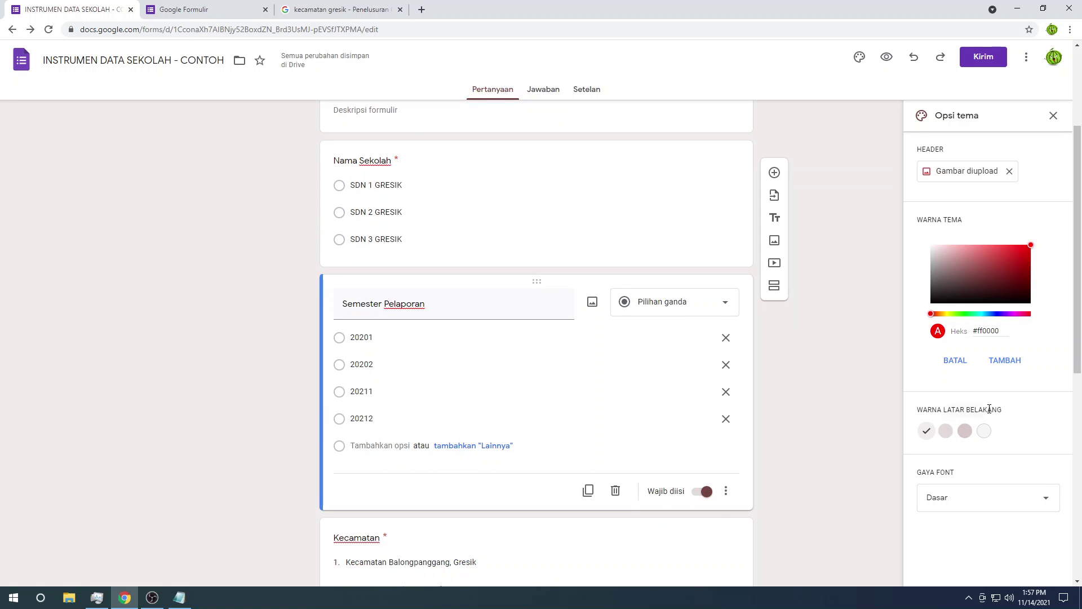
Step: Try several page background shades, ending on light grey
scroll(989, 409, "up", 3)
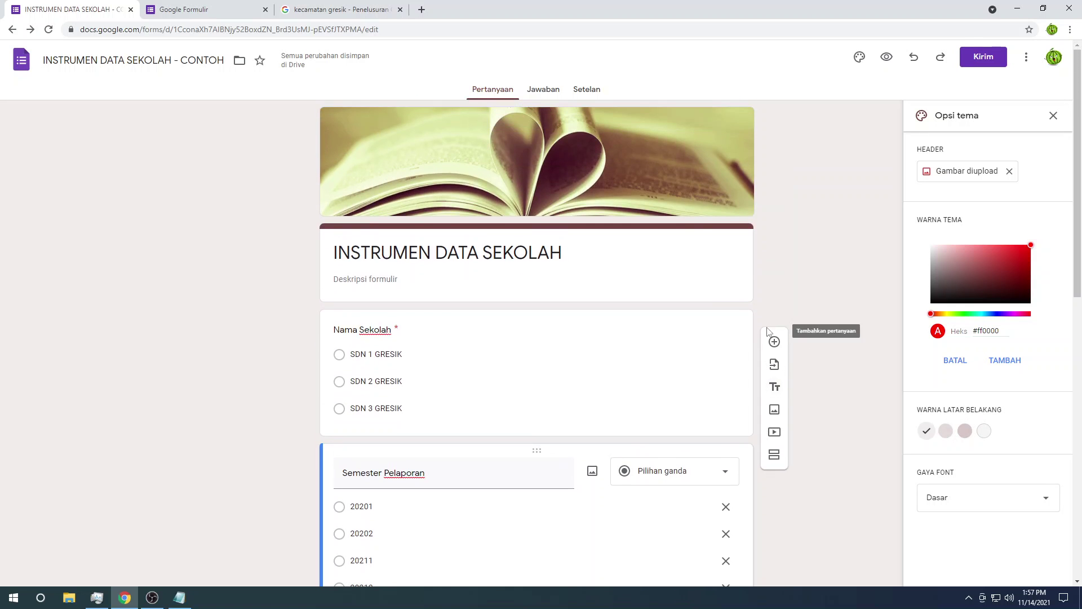
left_click(965, 432)
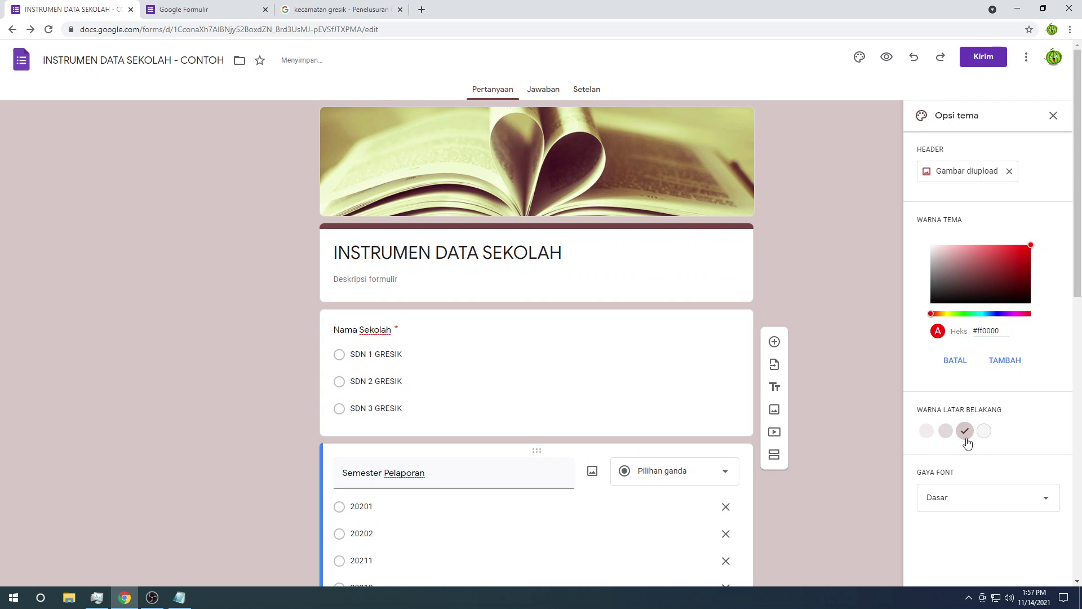
left_click(945, 433)
left_click(984, 434)
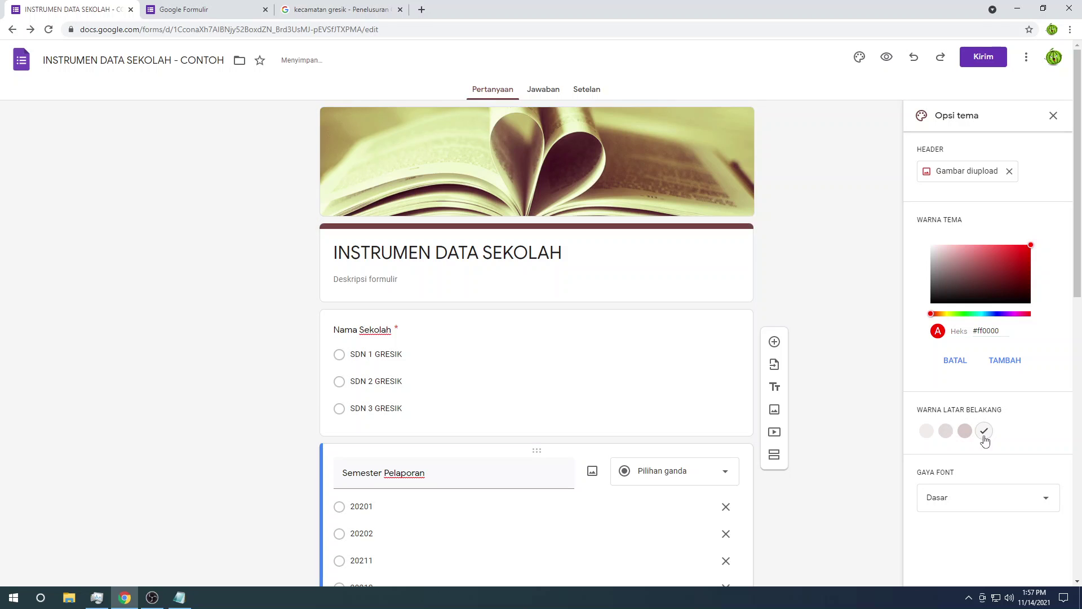
scroll(853, 391, "down", 2)
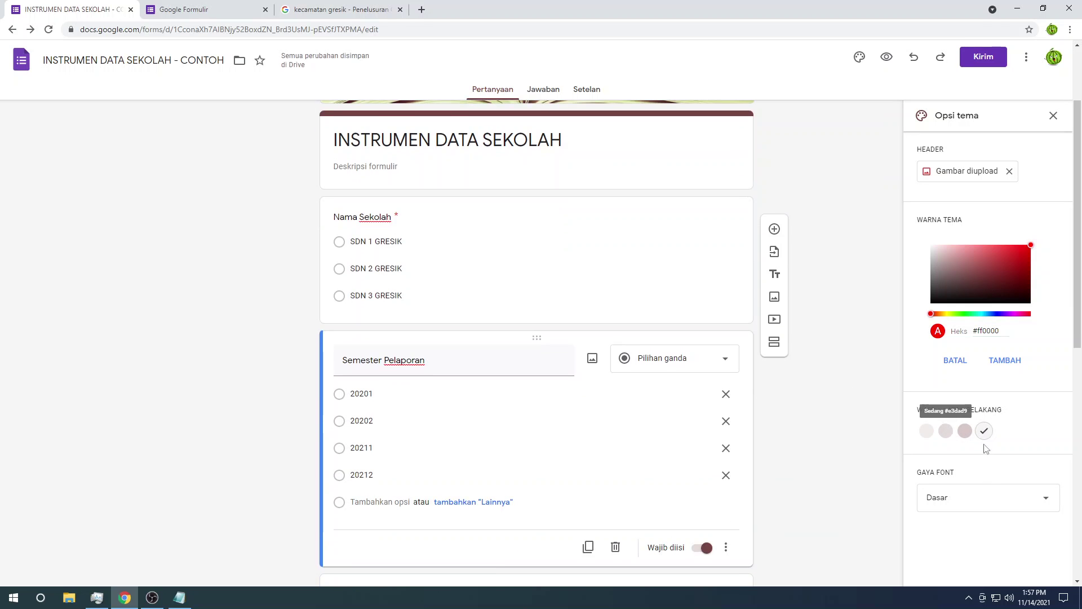
Step: Add custom orange #ffa033 as the theme colour with a light peach background
left_click(974, 258)
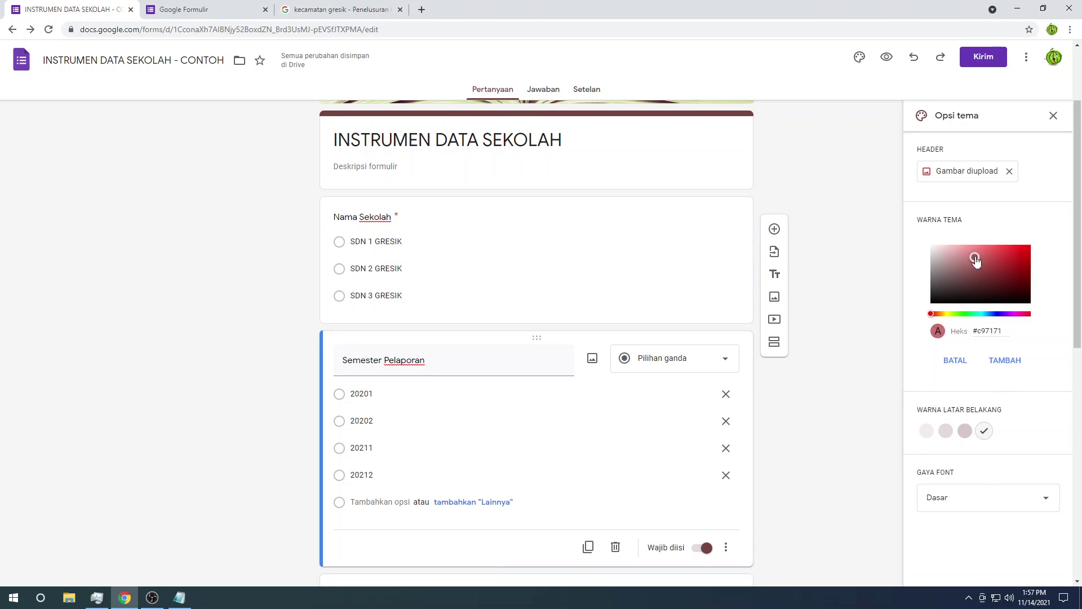
left_click(975, 255)
scroll(551, 160, "up", 2)
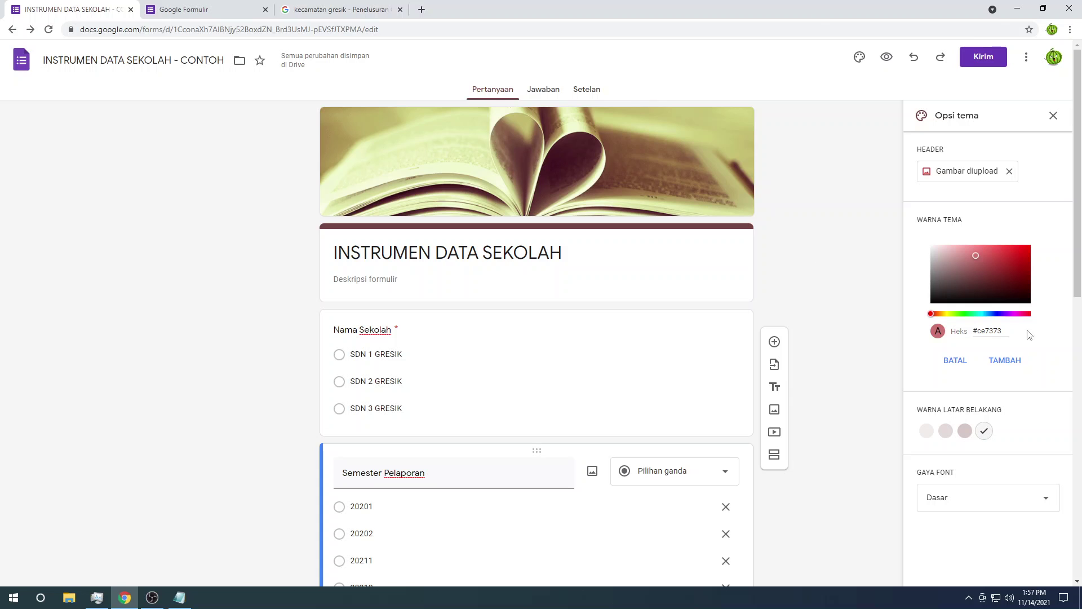
left_click_drag(981, 314, 935, 314)
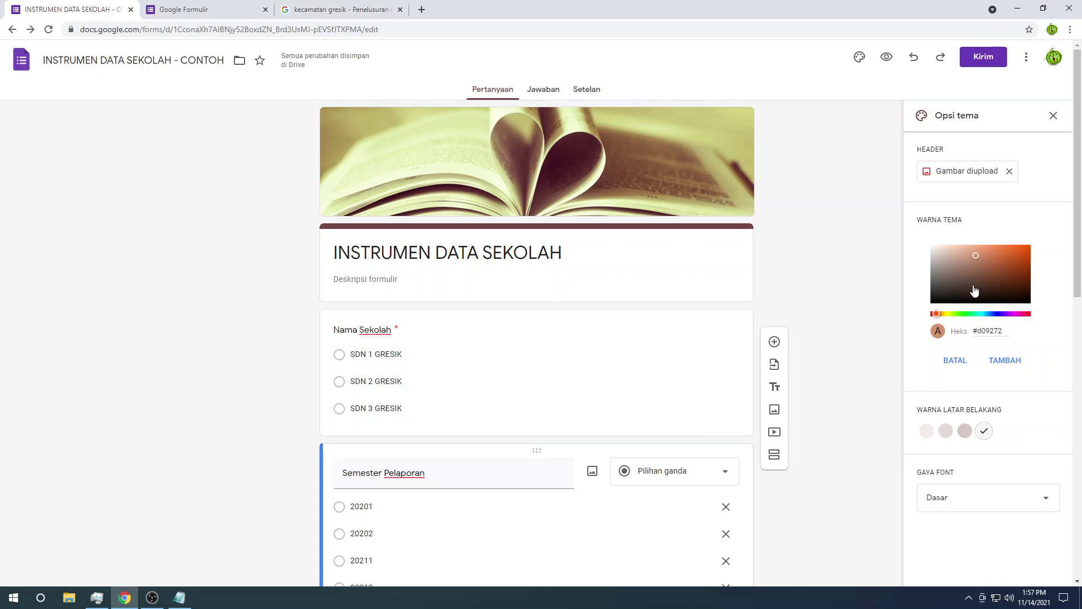
left_click_drag(988, 259, 1011, 245)
left_click_drag(952, 313, 940, 313)
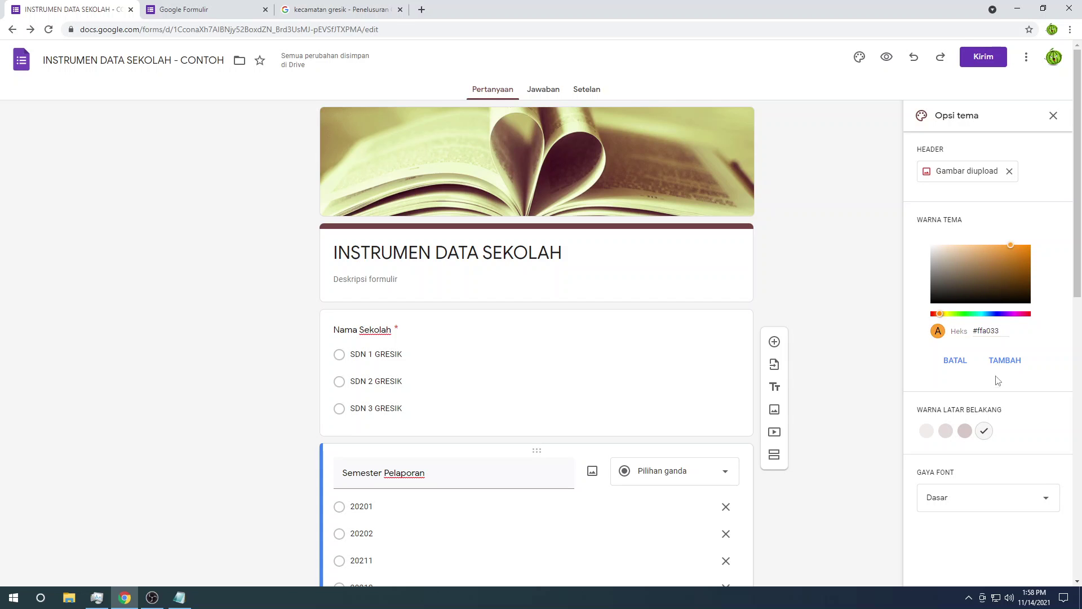
left_click(999, 363)
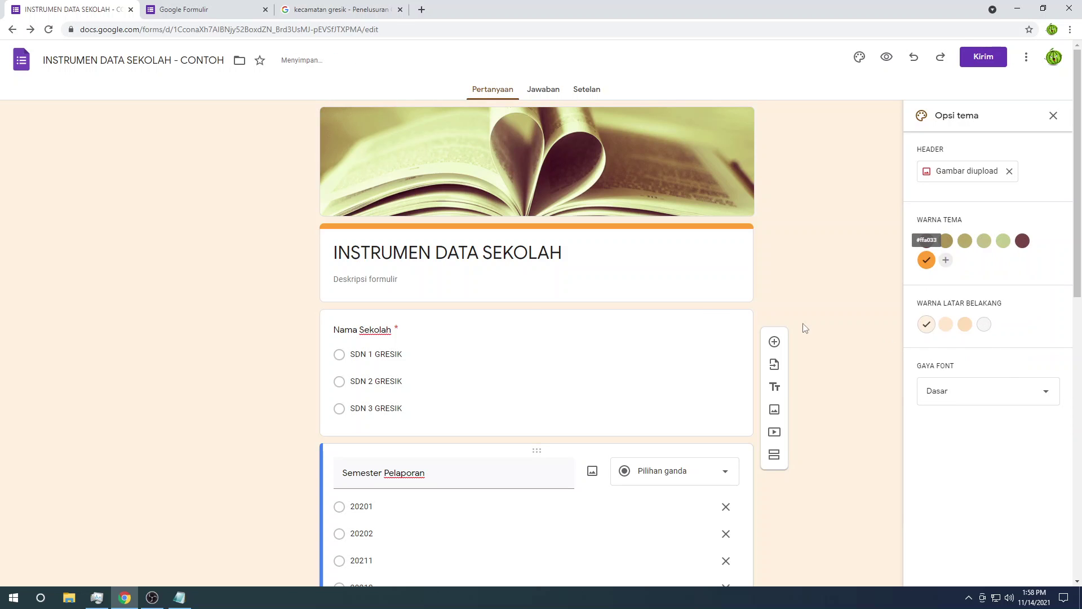
left_click(965, 325)
left_click(946, 324)
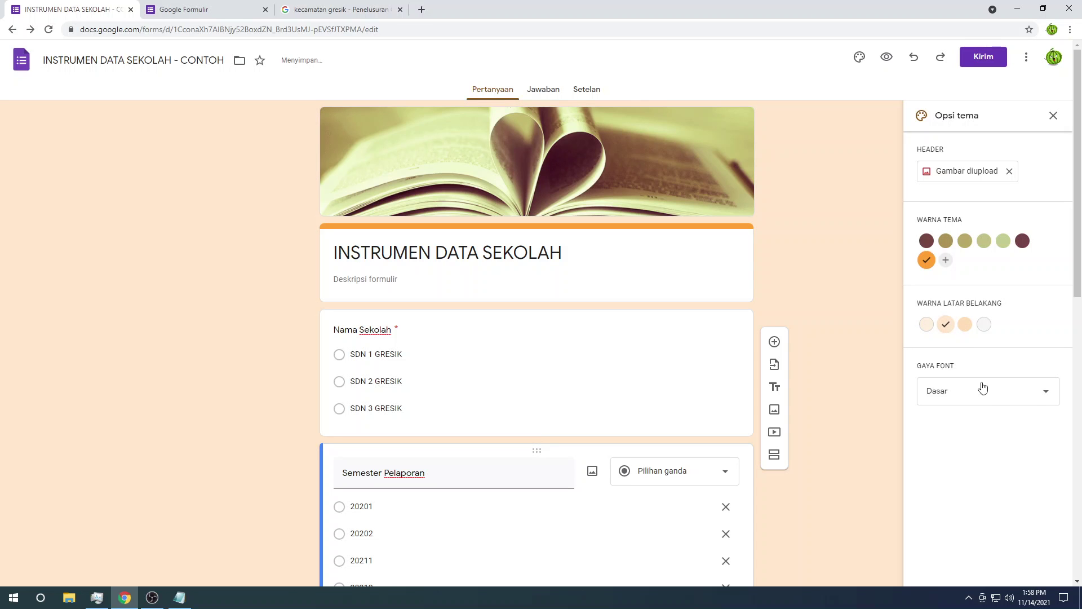
left_click(1033, 394)
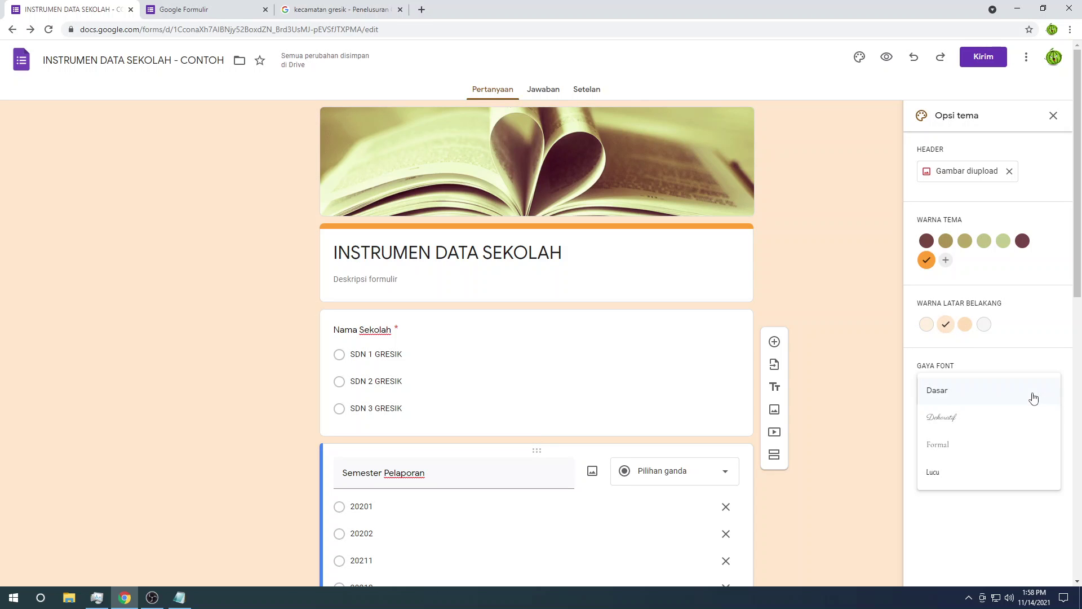
left_click(951, 432)
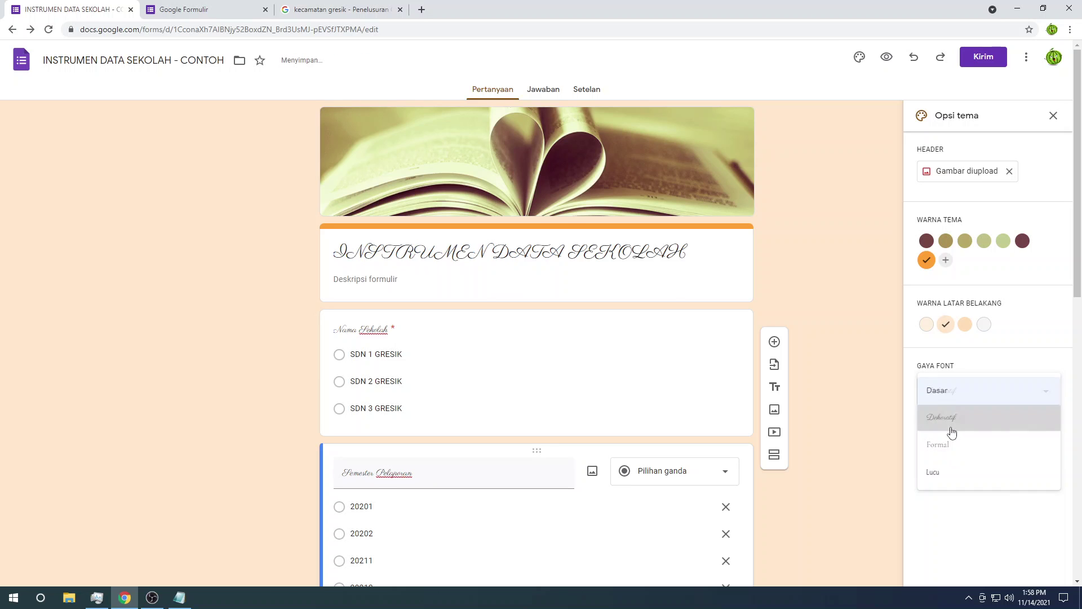
left_click(1009, 397)
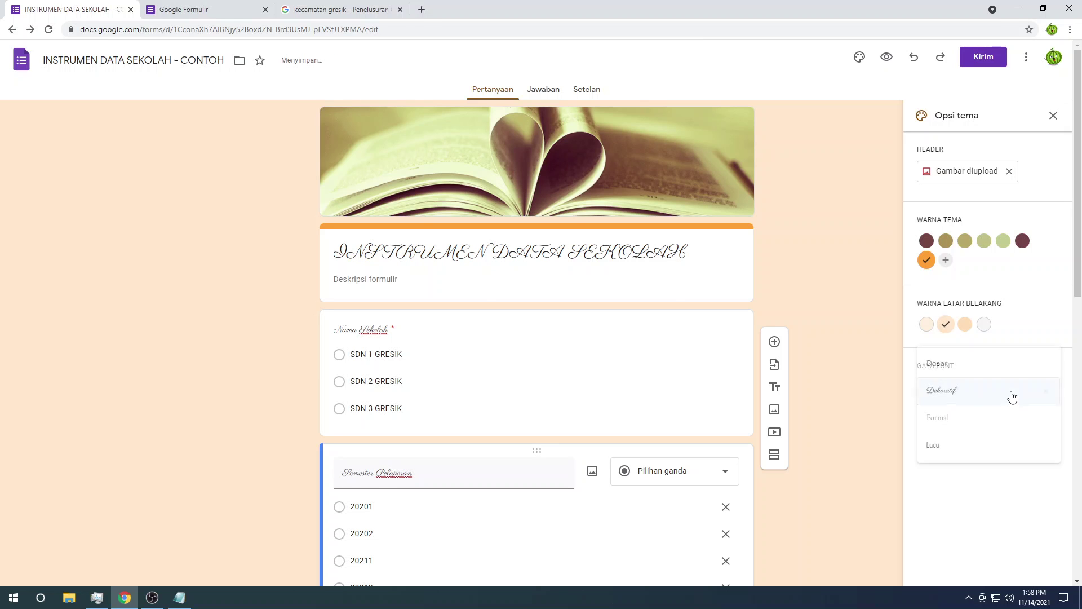
left_click(940, 363)
scroll(827, 326, "down", 10)
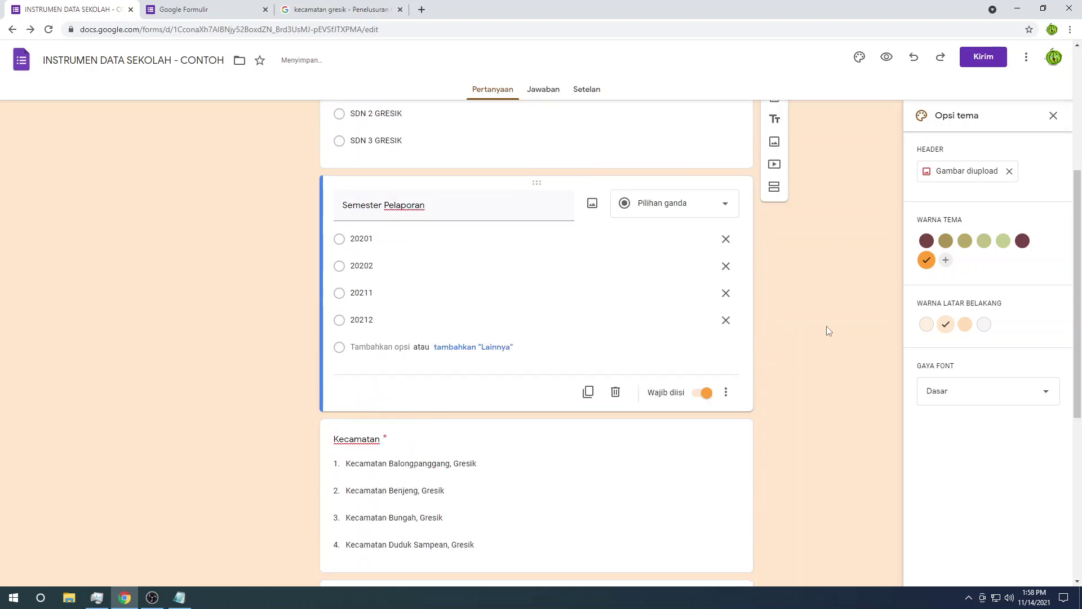
scroll(826, 325, "up", 7)
scroll(826, 324, "up", 4)
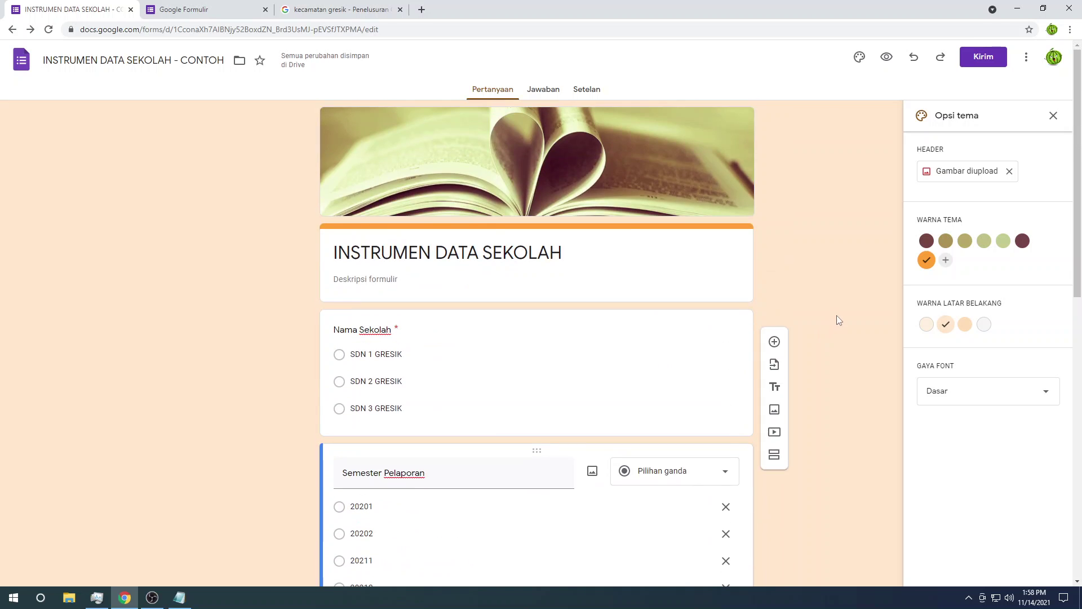
left_click(582, 89)
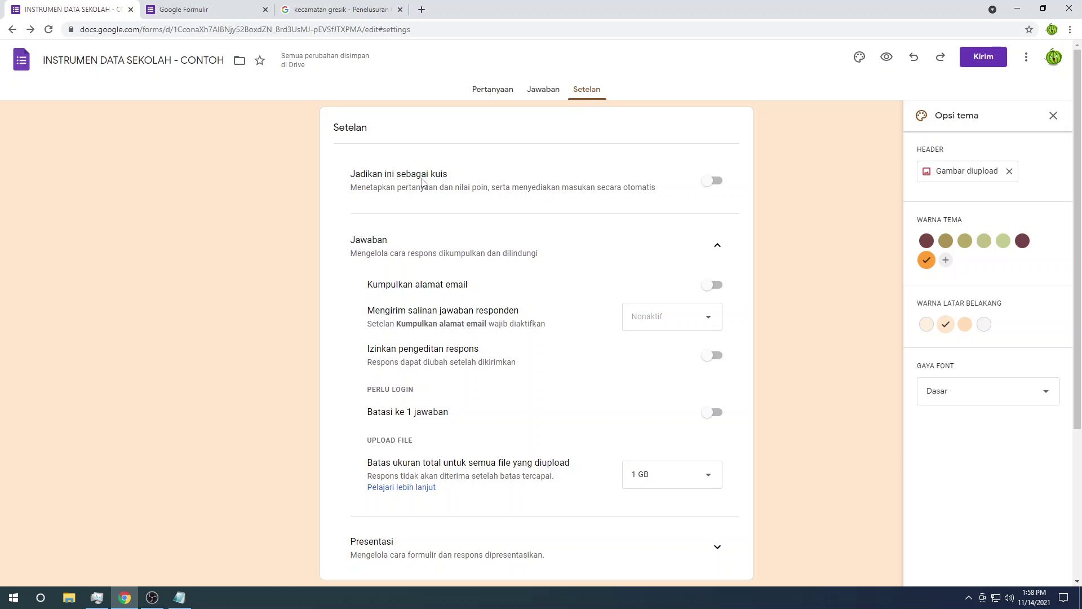
scroll(721, 201, "down", 1)
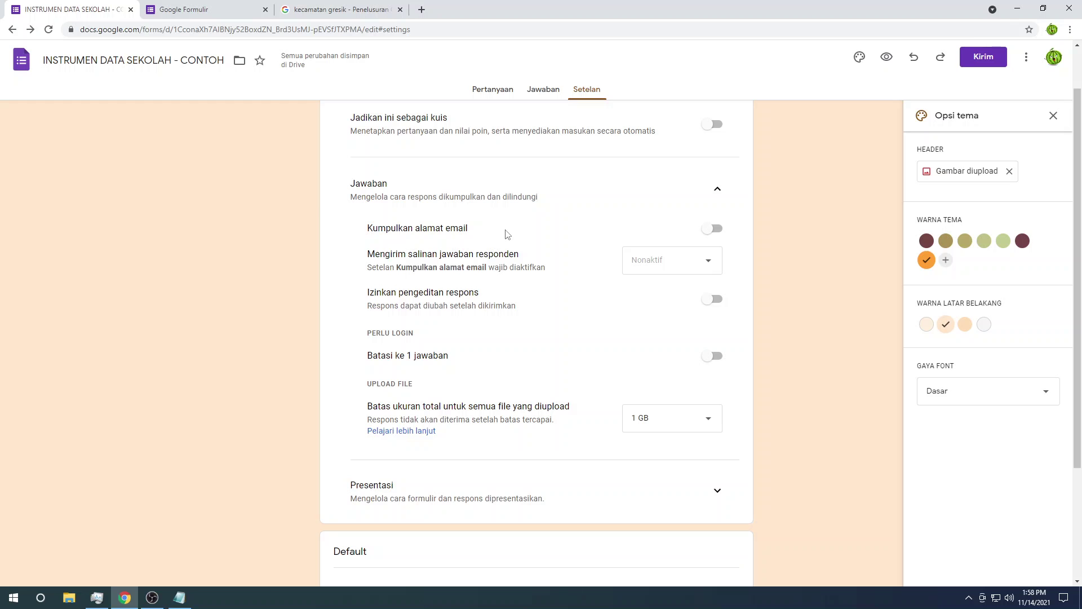
scroll(512, 273, "down", 3)
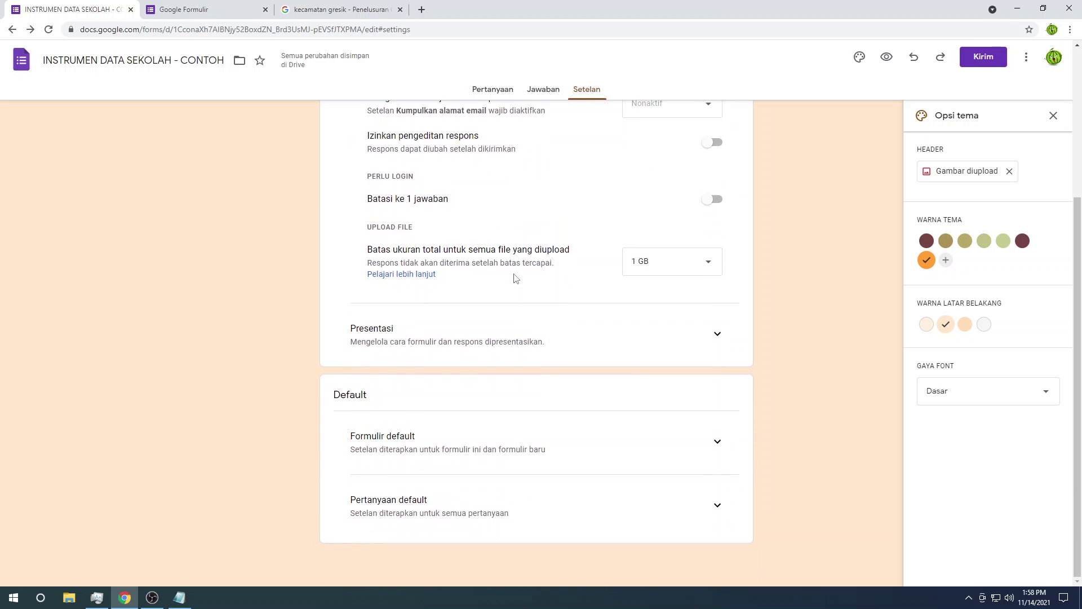
scroll(514, 278, "up", 2)
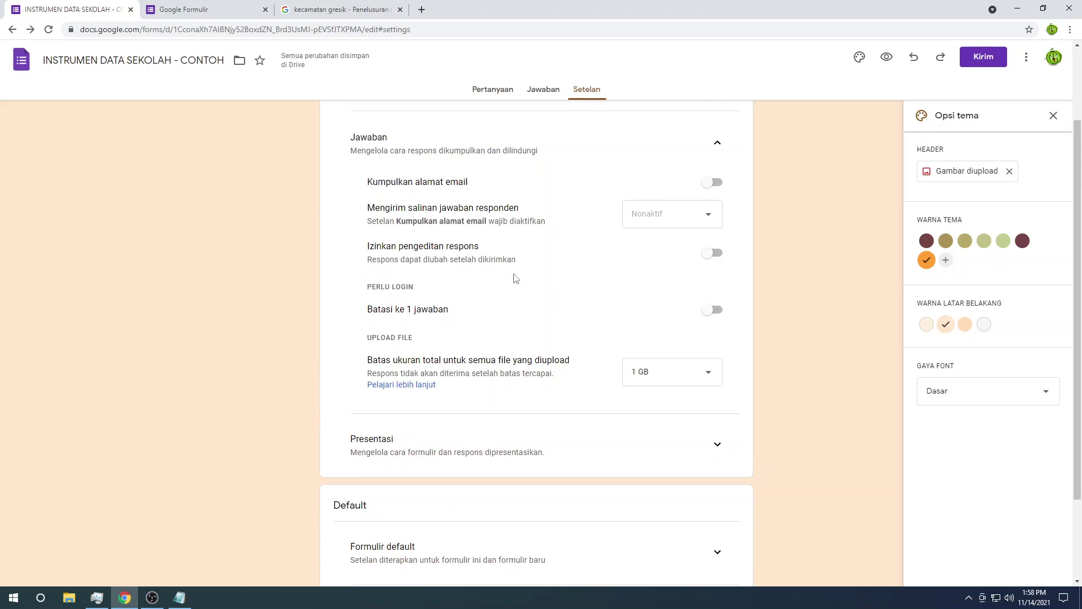
left_click(698, 382)
left_click(699, 386)
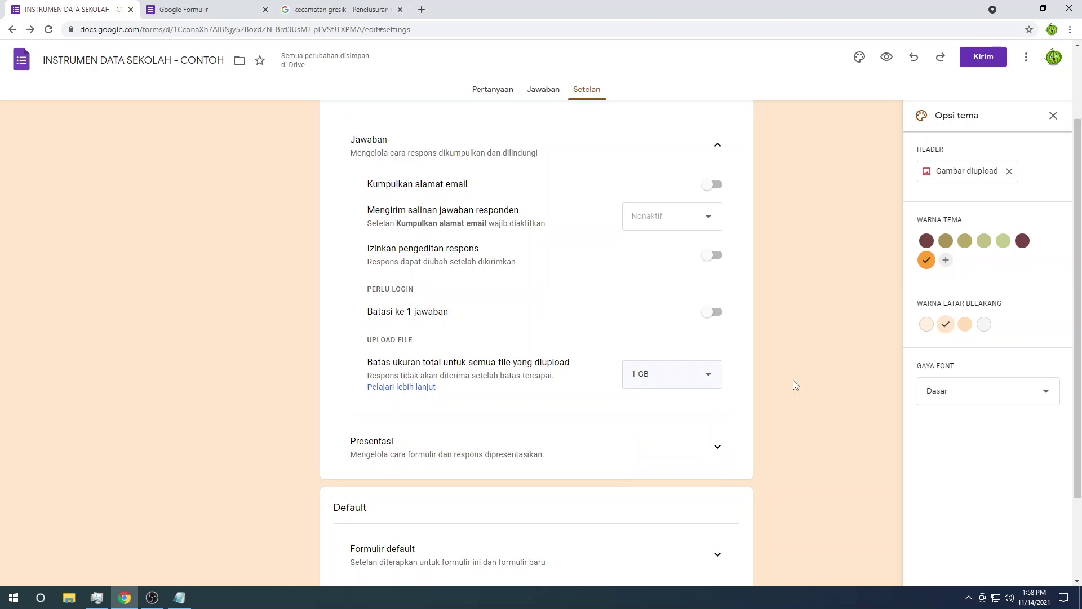
scroll(793, 377, "up", 2)
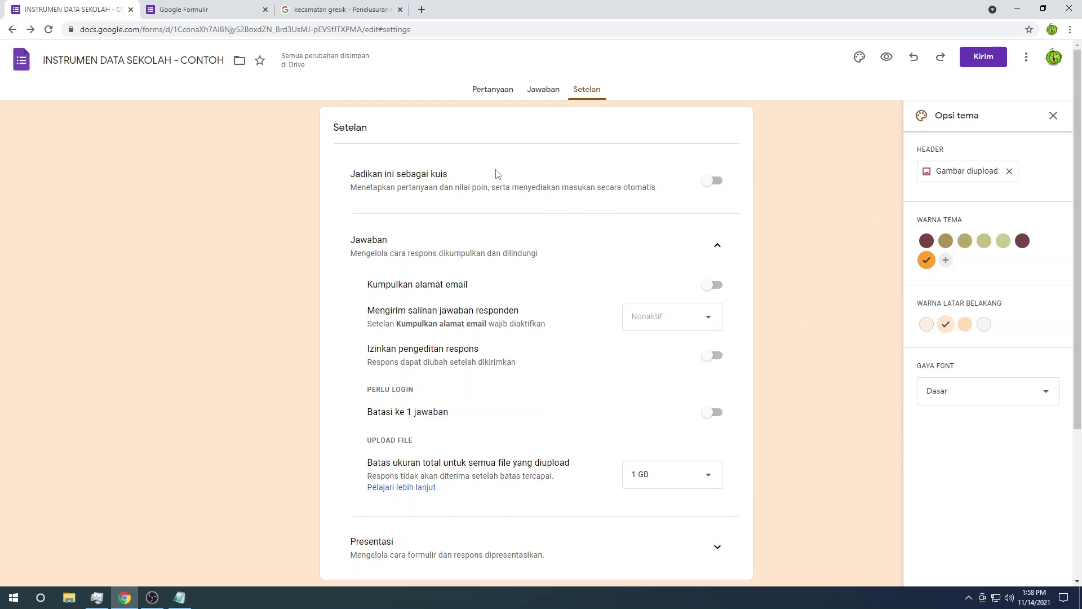
left_click(512, 94)
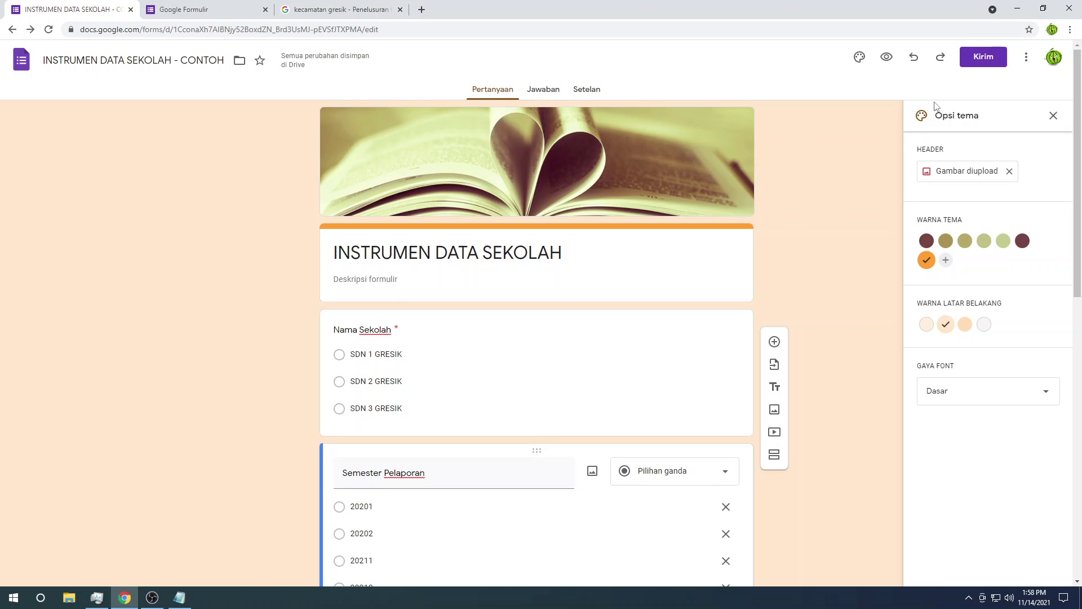
Step: Copy the form's public link from the link tab of the send options
left_click(989, 58)
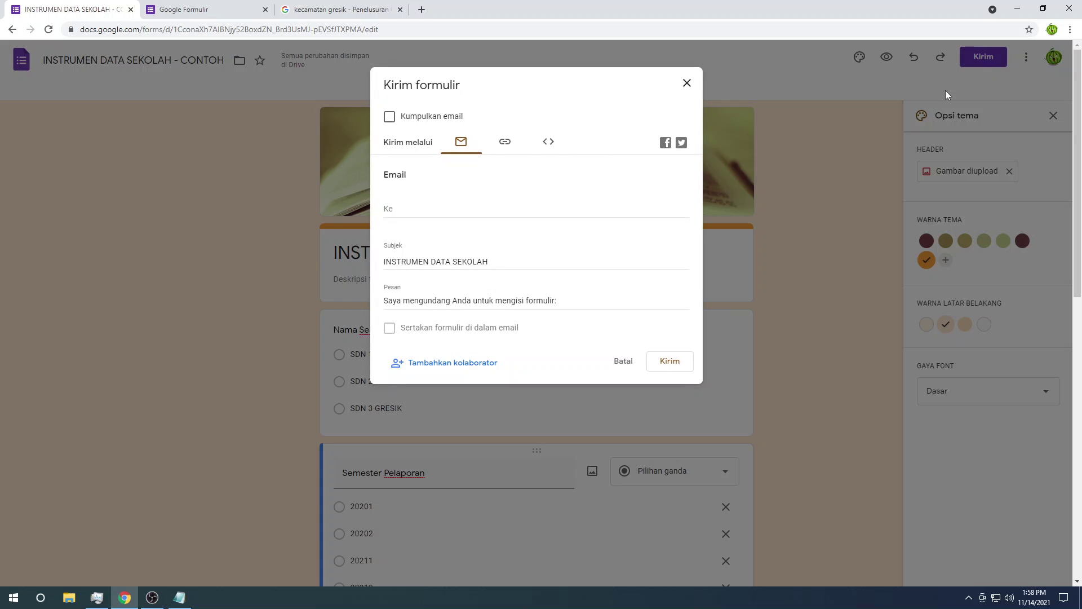
left_click(505, 142)
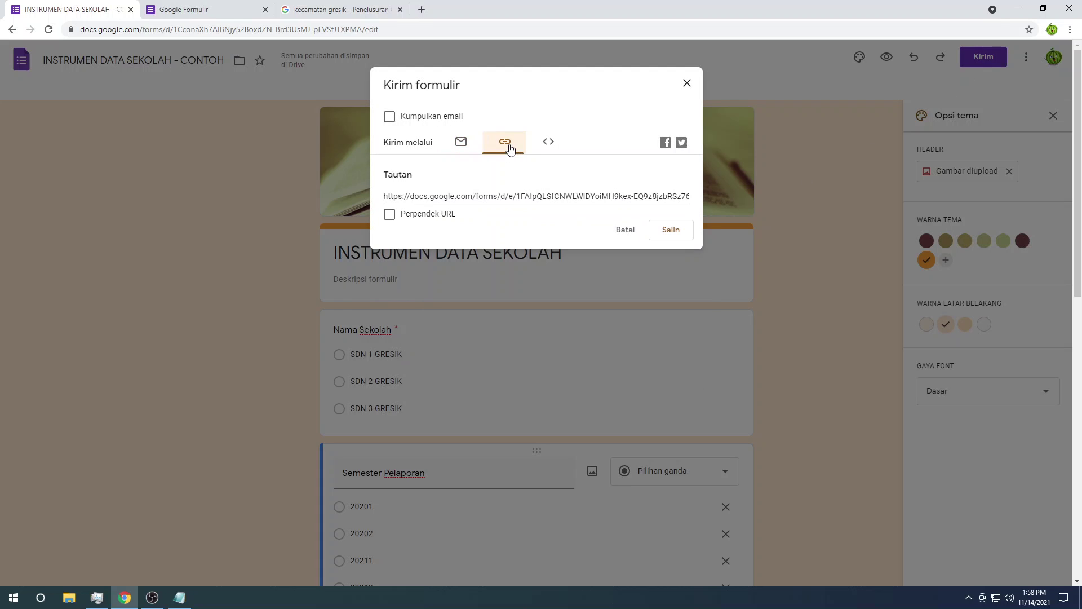
left_click(489, 197)
right_click(490, 198)
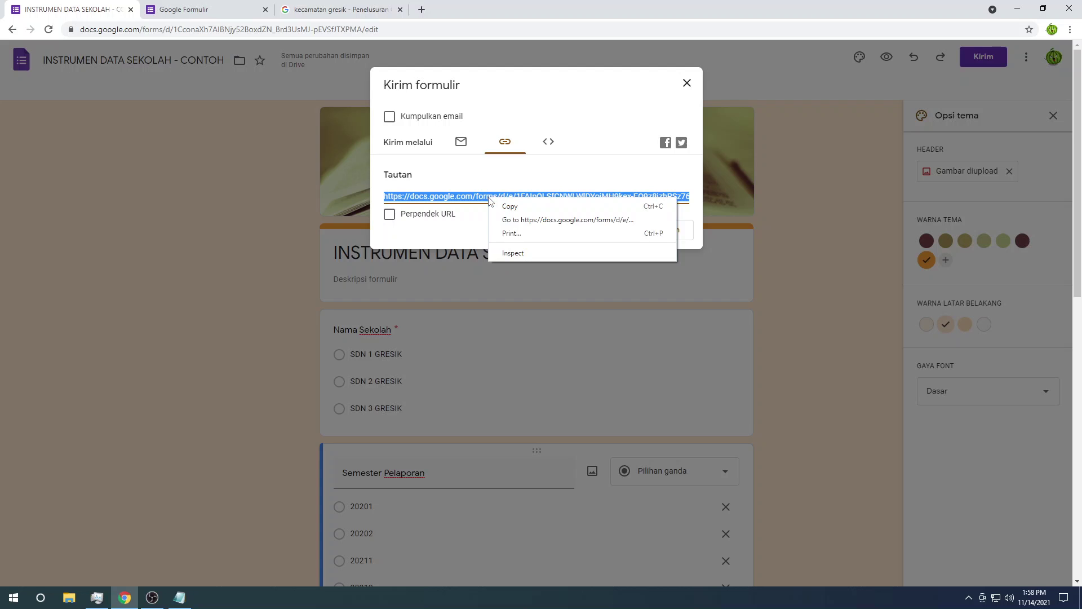
left_click(504, 205)
left_click(671, 231)
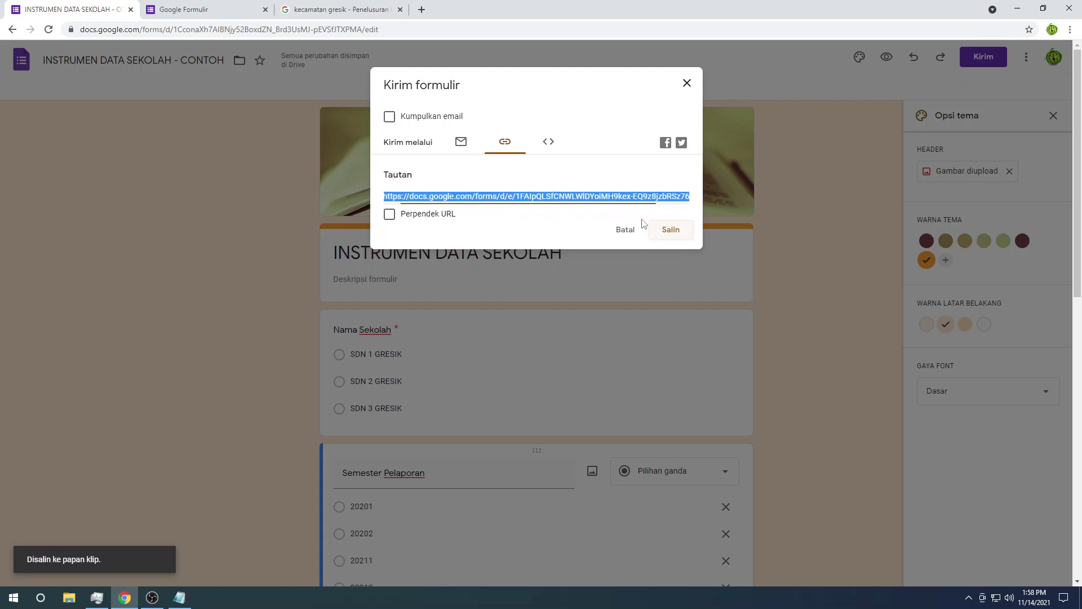
left_click(671, 231)
Step: Test the copied link in a private window, then close it and open a new tab
key("ctrl+shift+n")
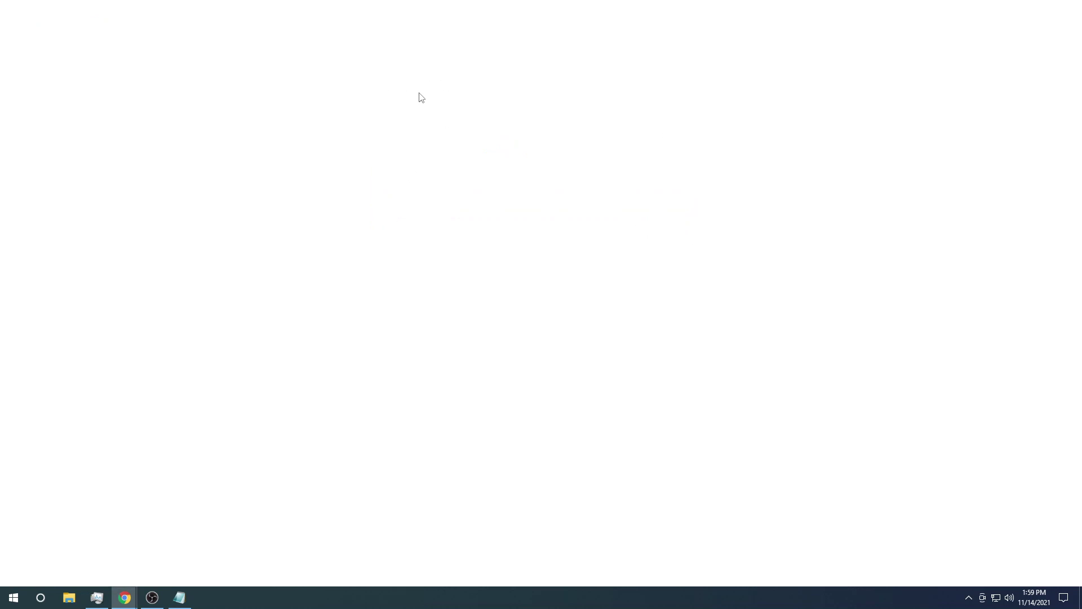
key("ctrl+v")
key("Return")
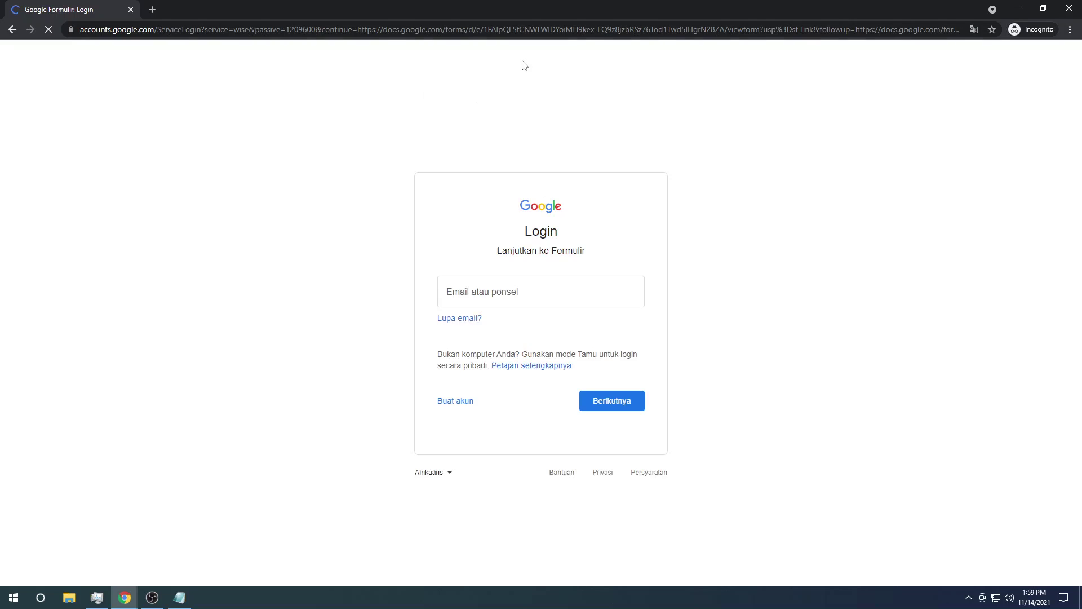
left_click(1069, 8)
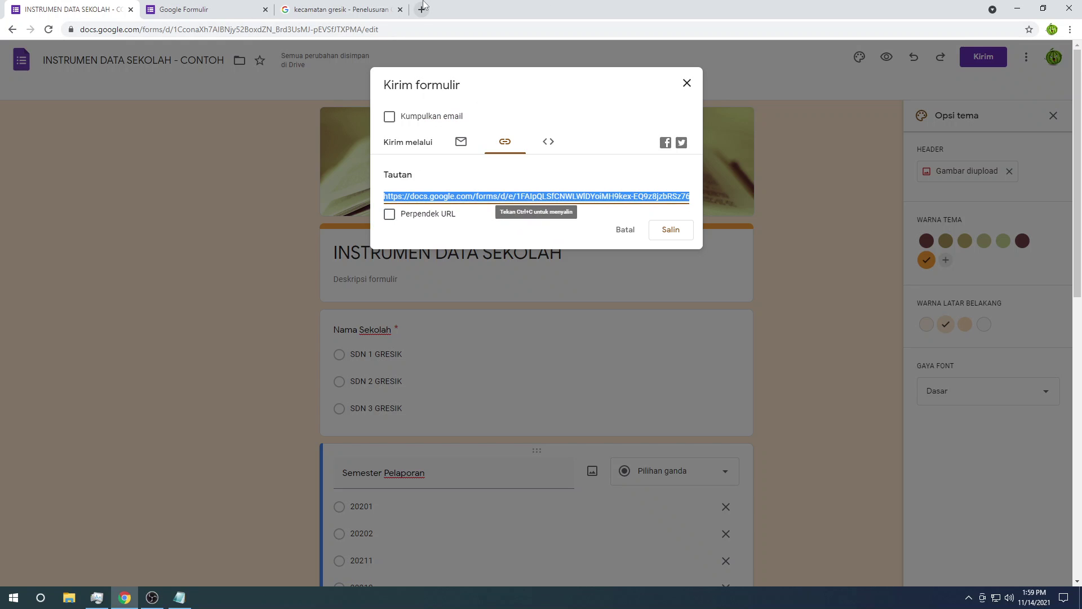
left_click(422, 10)
Step: Load the live form from the link, answer Jumlah Siswa and pick SDN 1 GRESIK
key("ctrl+v")
key("Return")
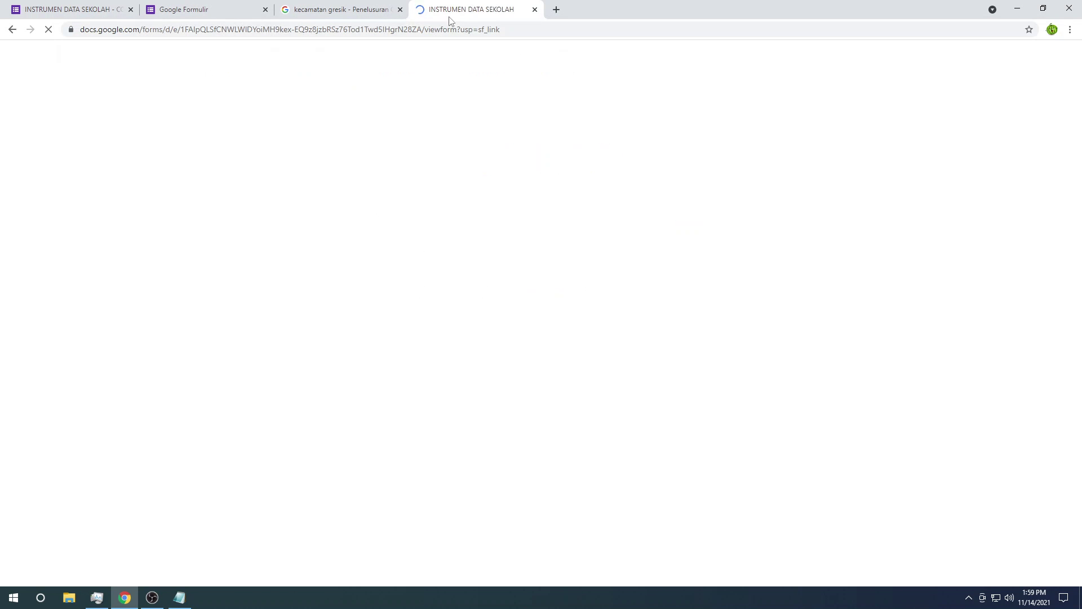
scroll(404, 242, "down", 8)
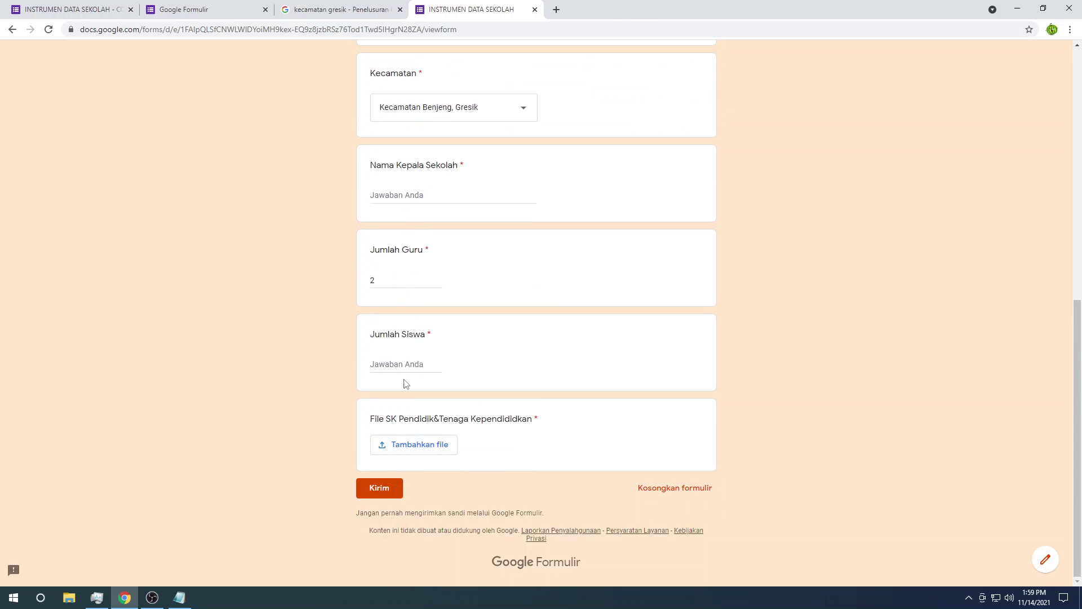
left_click(402, 367)
type("1")
scroll(465, 452, "up", 9)
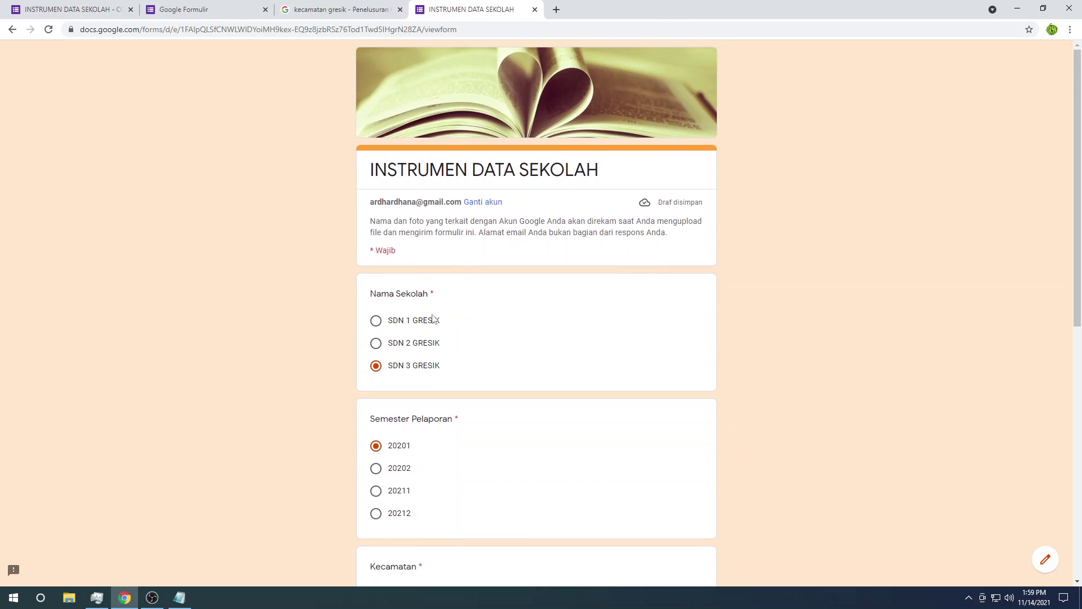
left_click(419, 324)
scroll(458, 343, "down", 9)
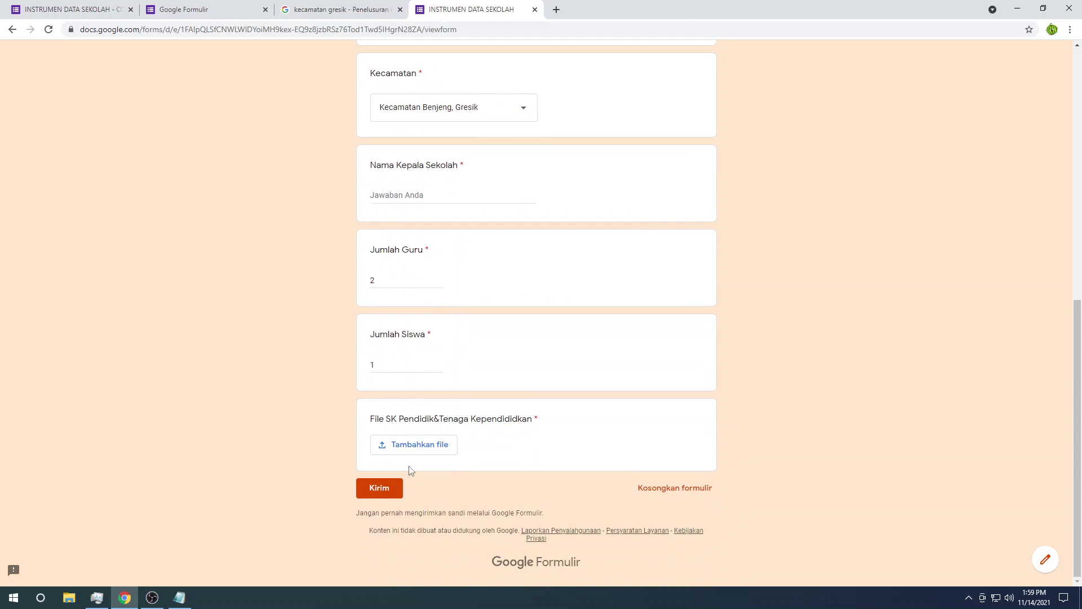
Step: Attach the Getting started file, enter the headmaster's name, and submit the response
left_click(397, 445)
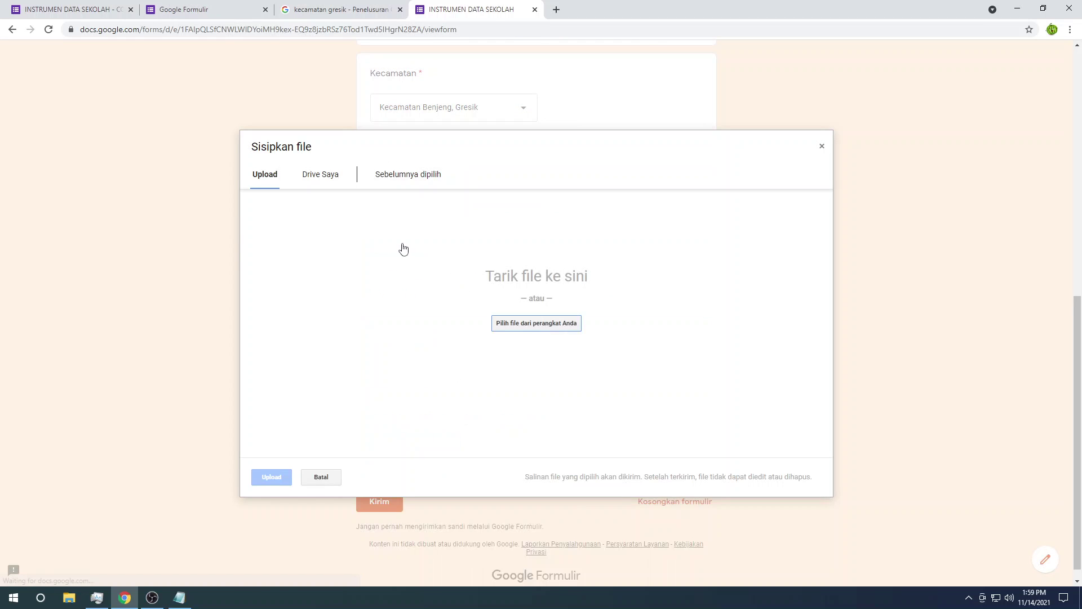
left_click(391, 176)
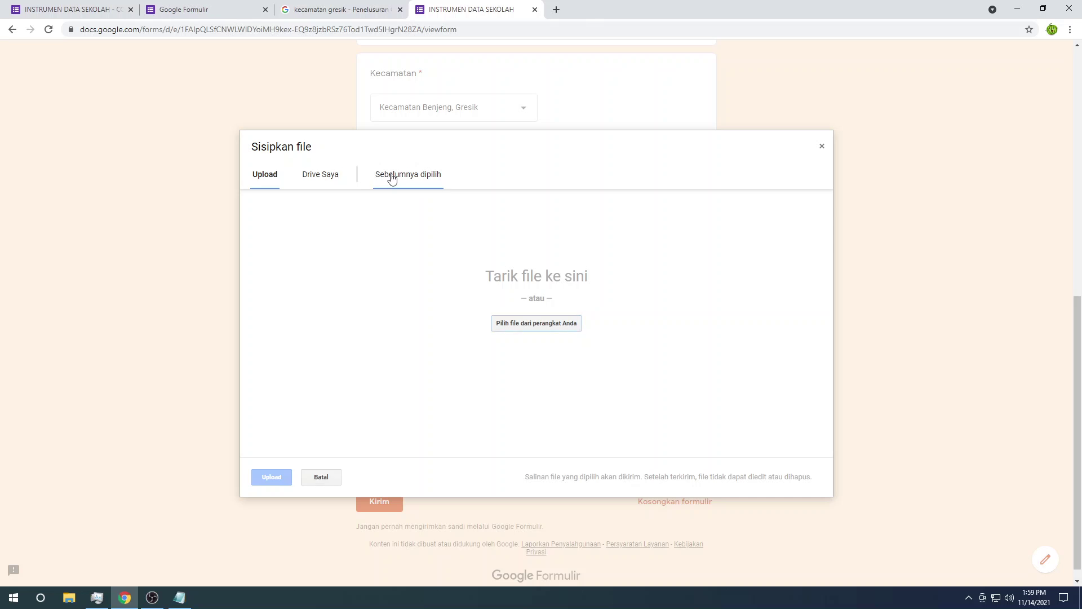
left_click(341, 220)
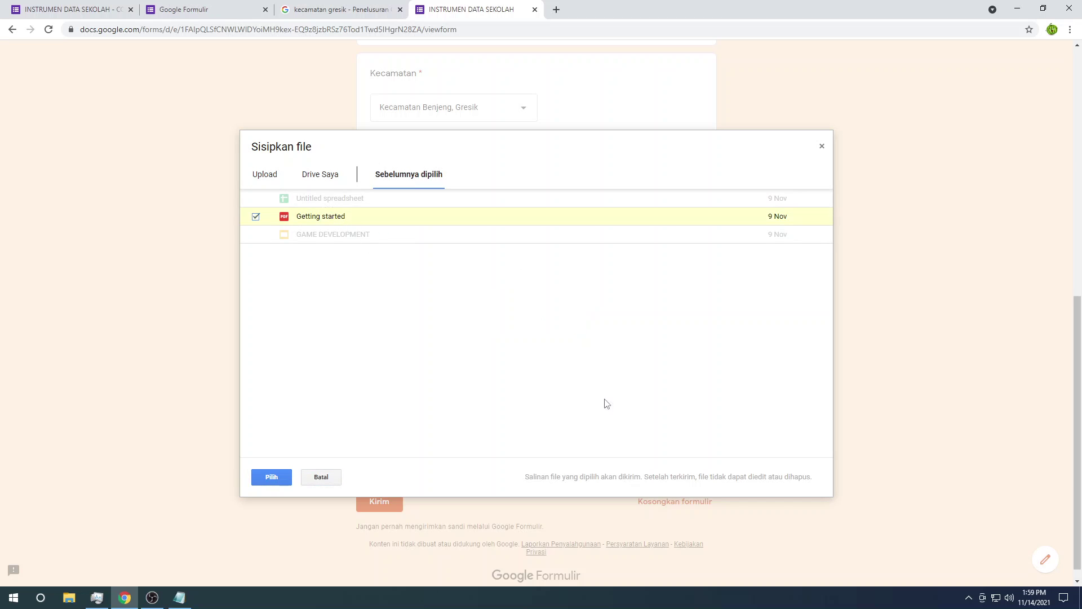
left_click(272, 477)
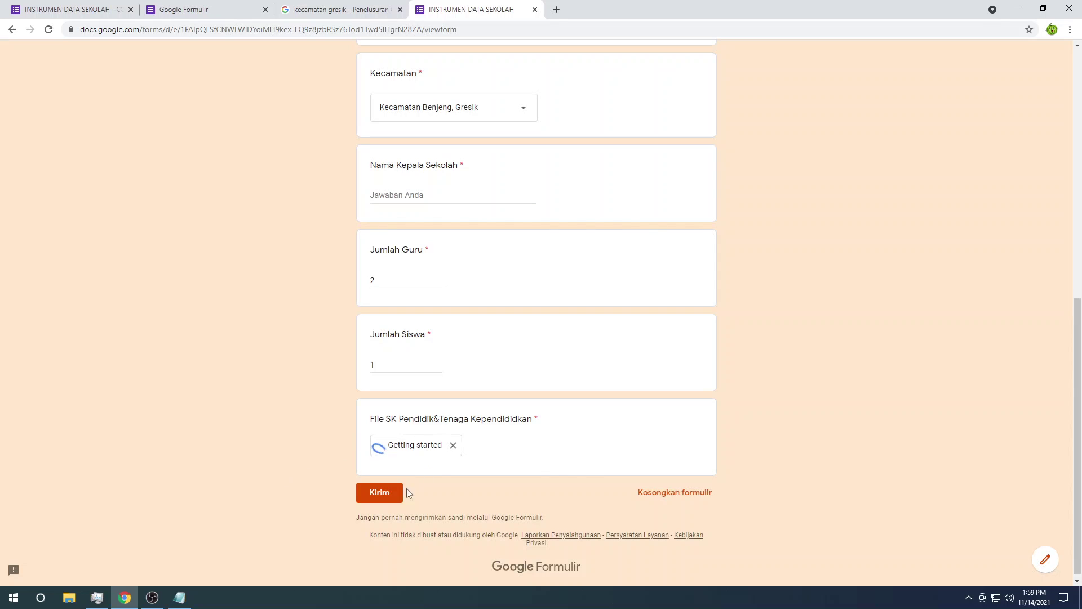
left_click(386, 497)
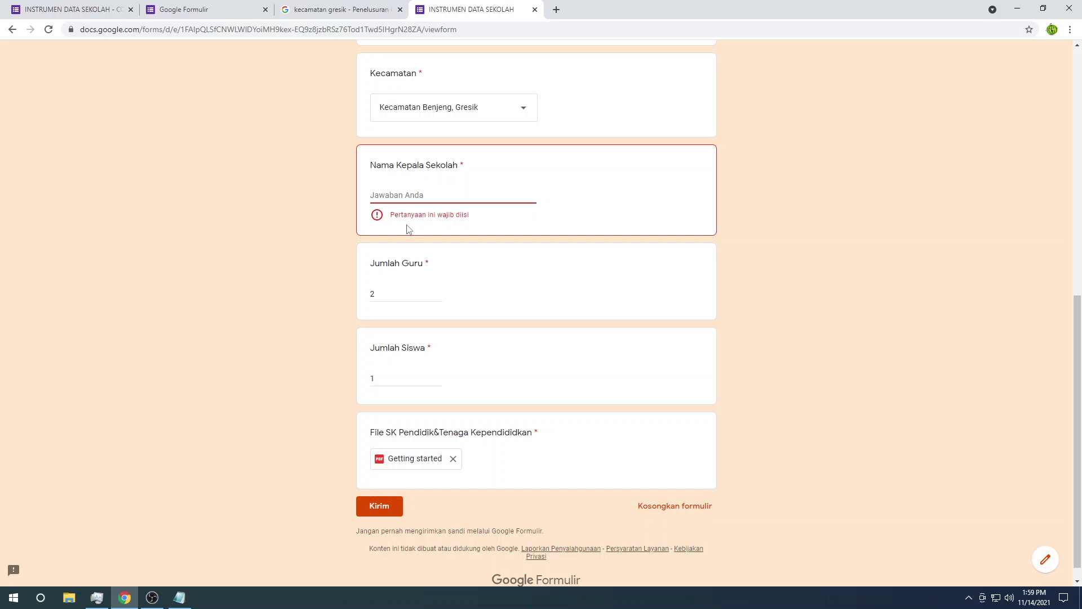
left_click(397, 201)
type("Soebarjo, M.Pd")
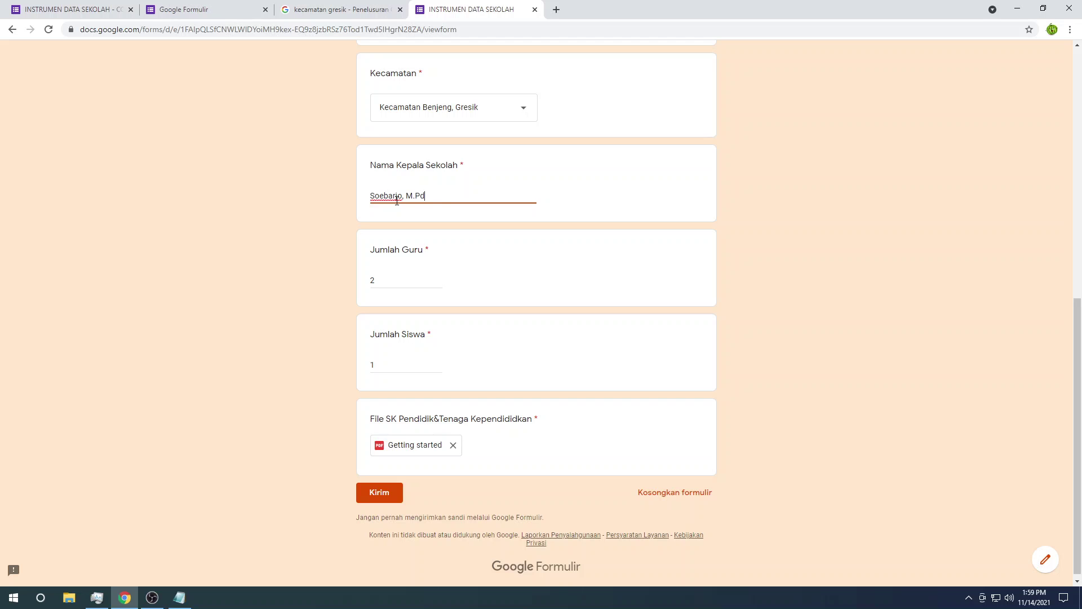
left_click(376, 489)
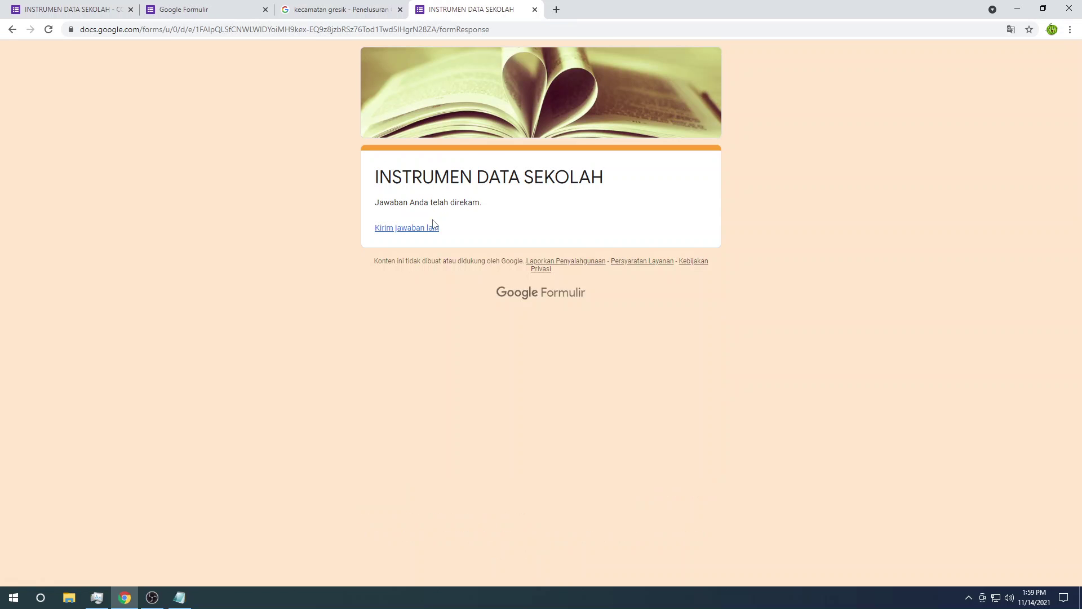
Step: Start a new response with SDN 1 GRESIK, semester 20202 and Kecamatan Balongpanggang
left_click(428, 231)
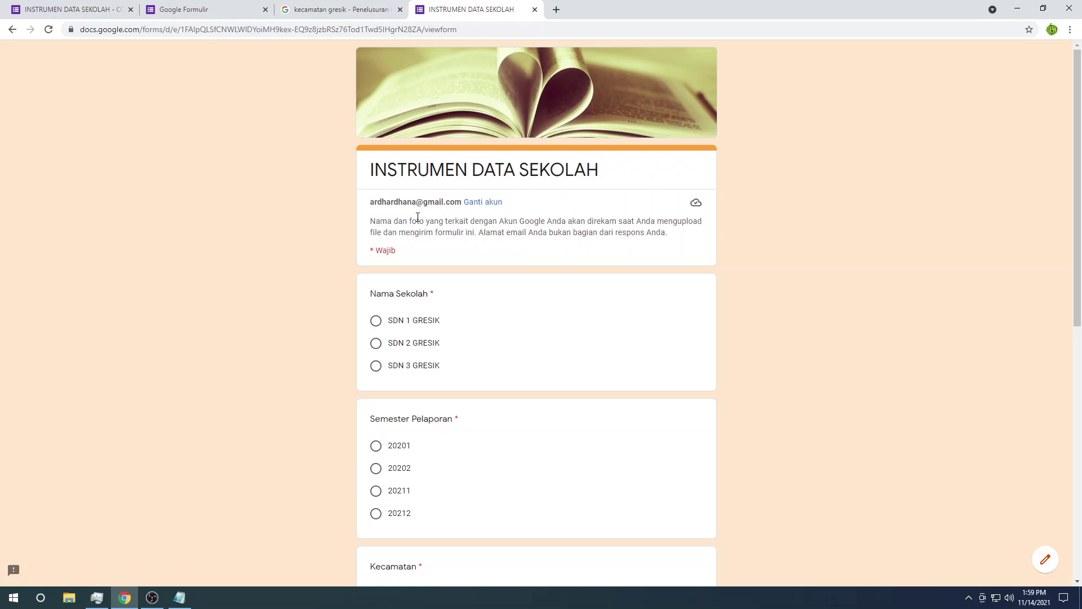
left_click(415, 320)
scroll(394, 318, "down", 3)
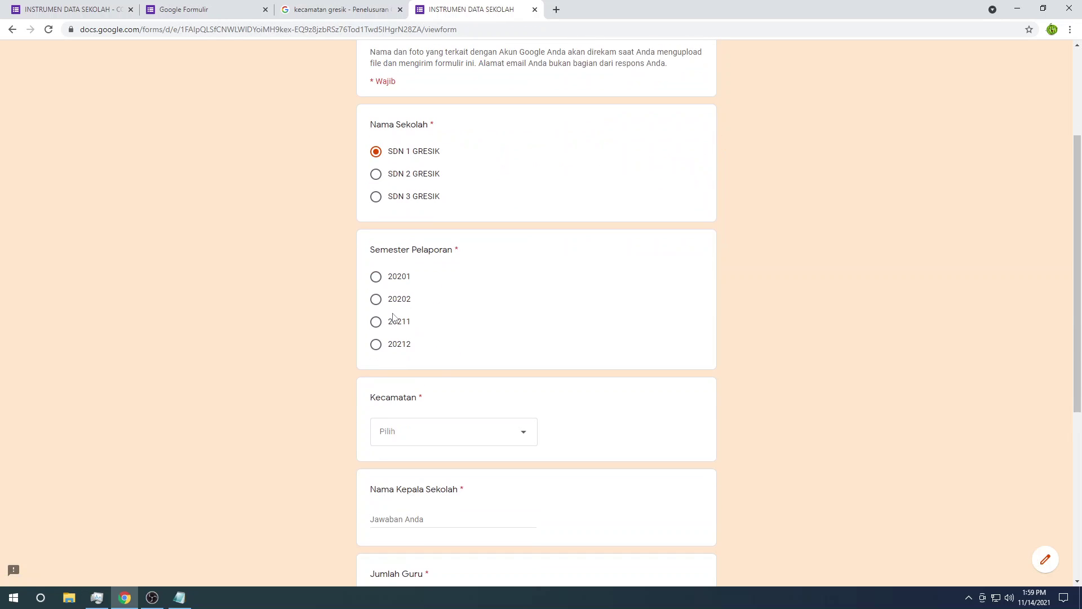
left_click(392, 300)
scroll(402, 253, "down", 4)
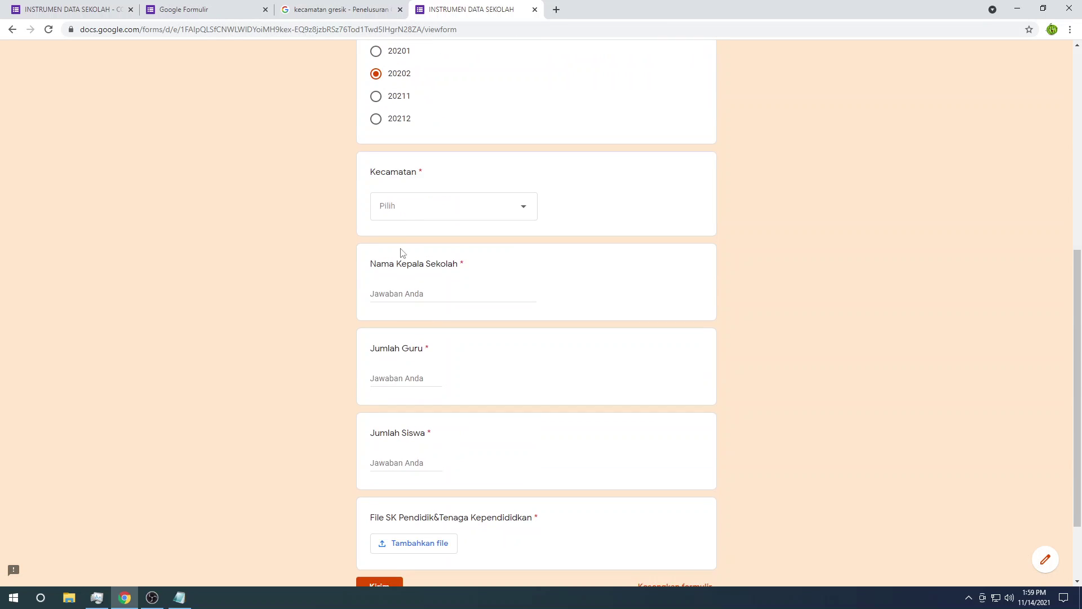
left_click(404, 213)
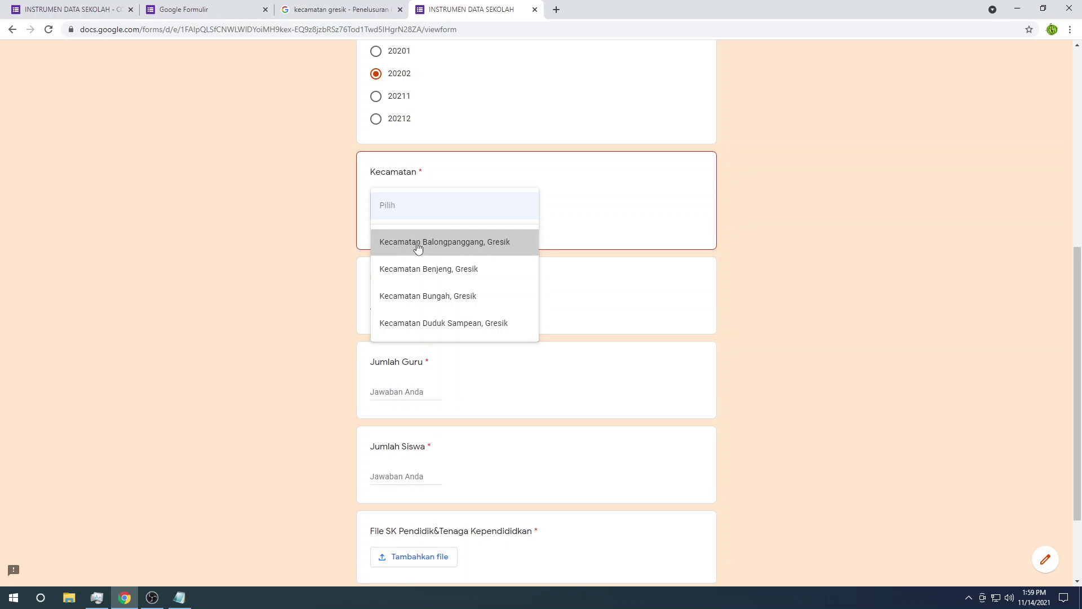
left_click(417, 249)
scroll(212, 280, "down", 2)
Step: Enter the headmaster's name, 10 for Jumlah Guru and 40 for Jumlah Siswa
left_click(387, 191)
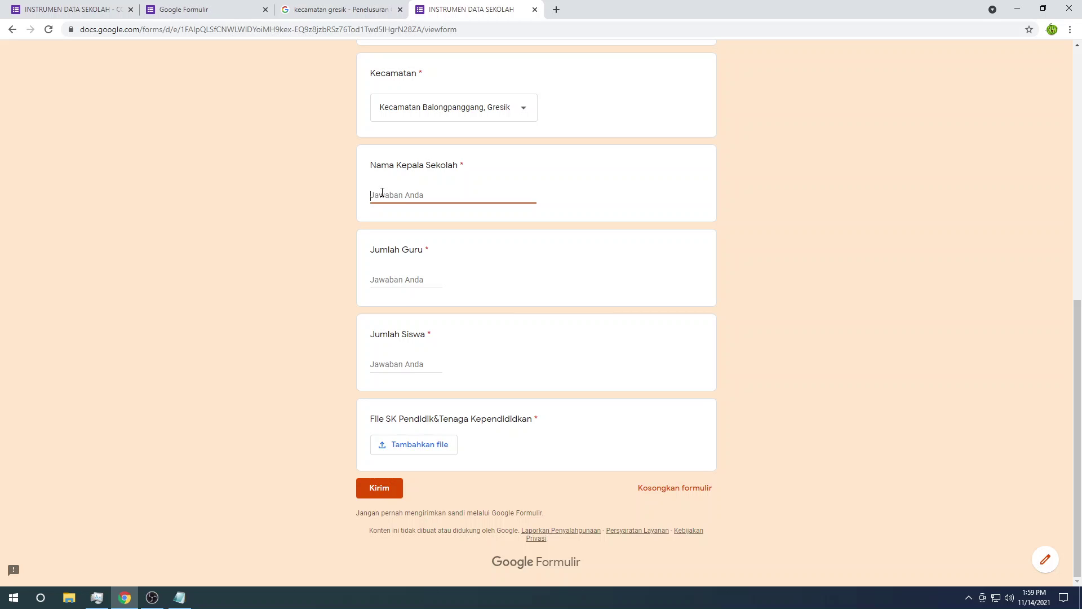
type("Soebarjo, M.Pd")
left_click(390, 276)
type("10")
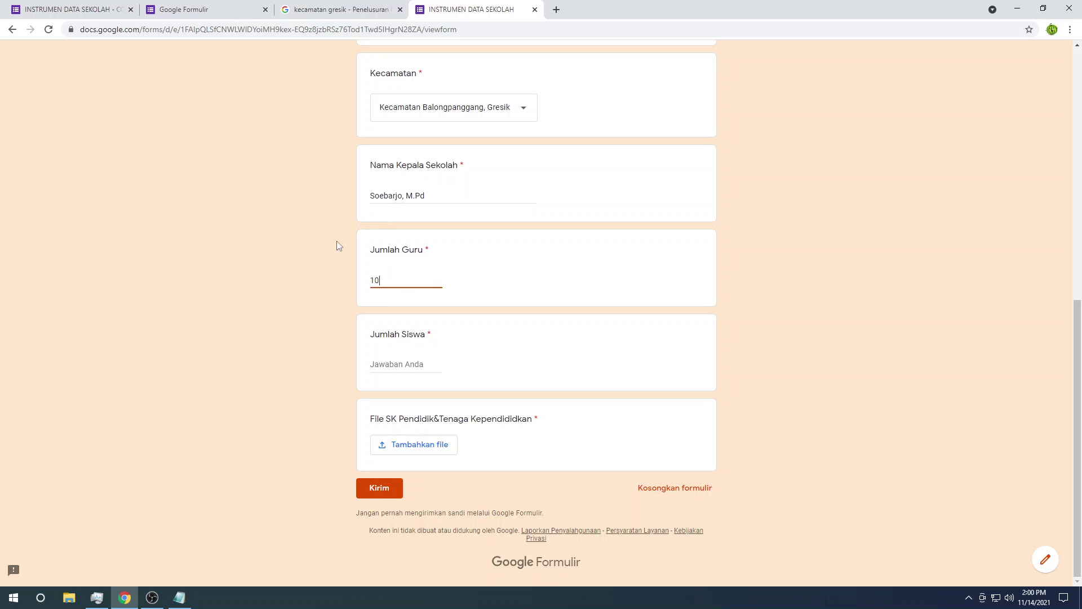
left_click(378, 365)
type("40")
Step: Attach Getting started to the SK question, submit, and begin another response
left_click(434, 448)
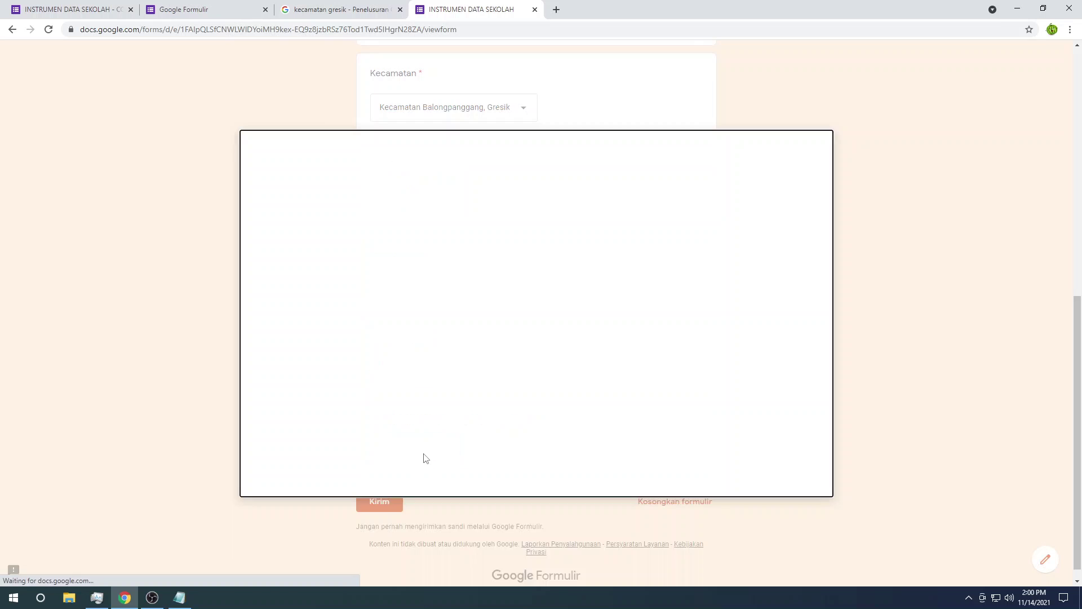
left_click(386, 178)
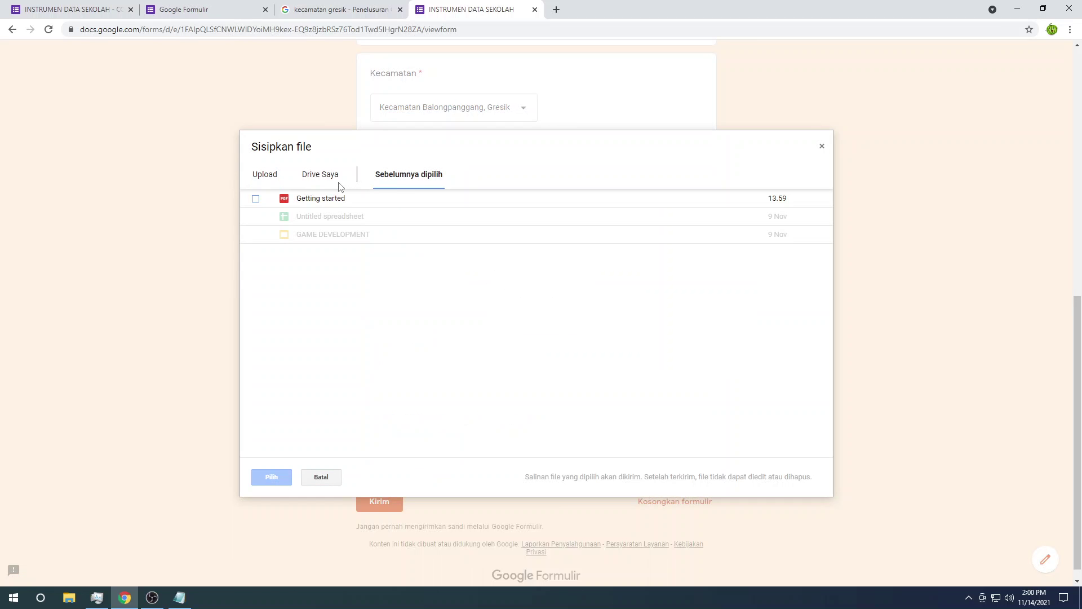
left_click(329, 203)
left_click(272, 477)
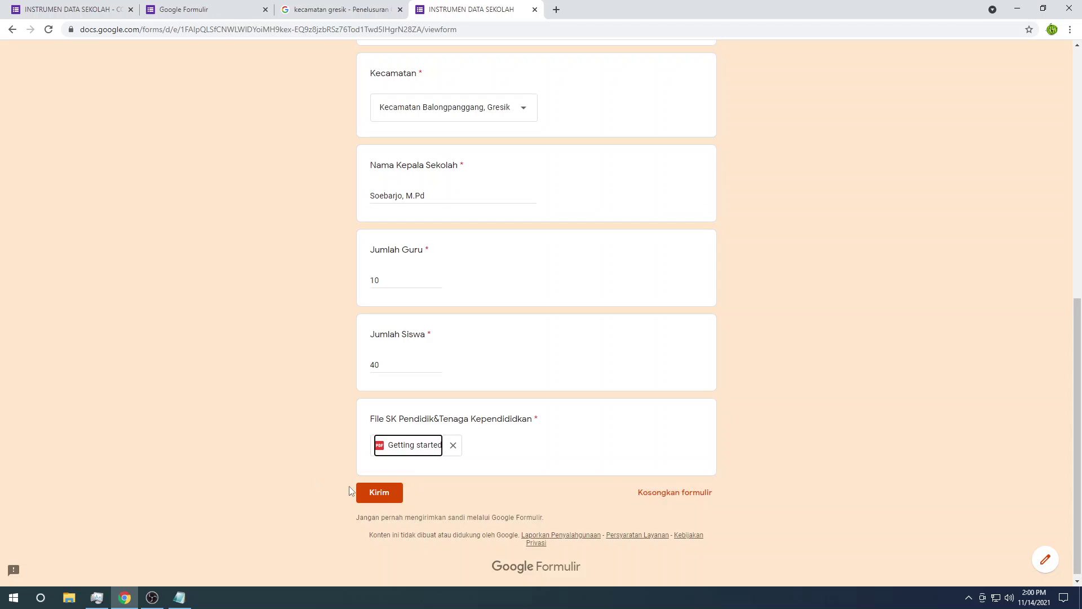
left_click(381, 490)
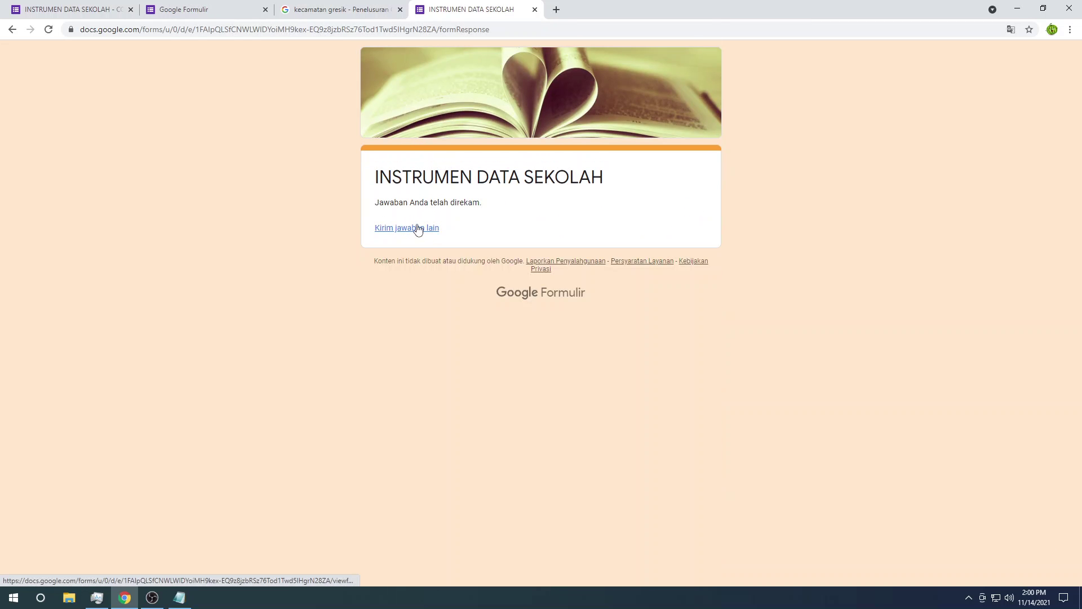
left_click(417, 228)
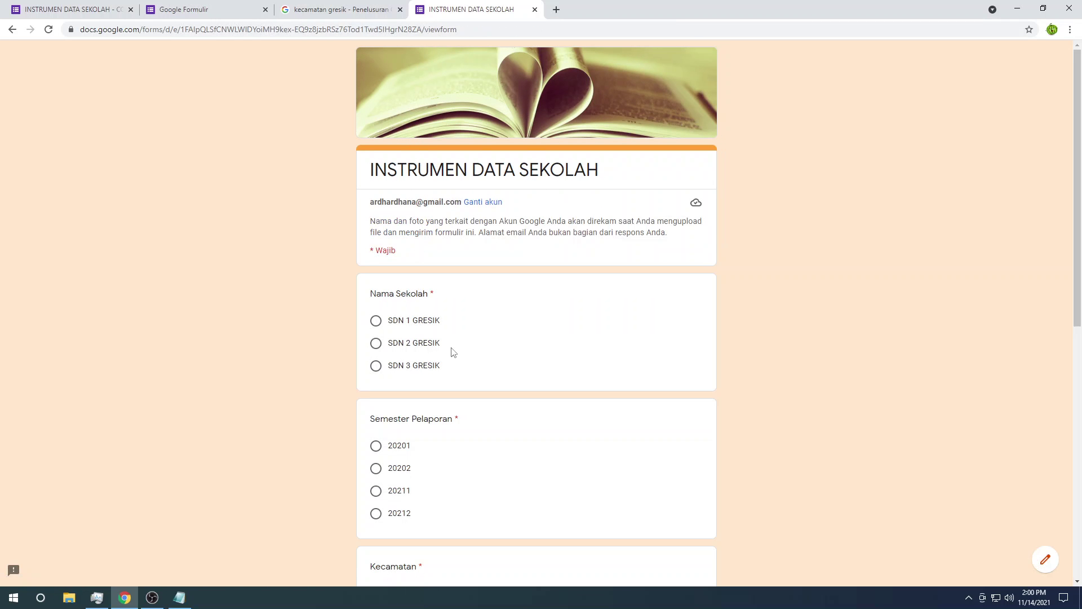
Step: Choose SDN 2 GRESIK, semester 20201 and Kecamatan Bungah, Gresik
left_click(412, 346)
scroll(417, 361, "down", 4)
left_click(395, 221)
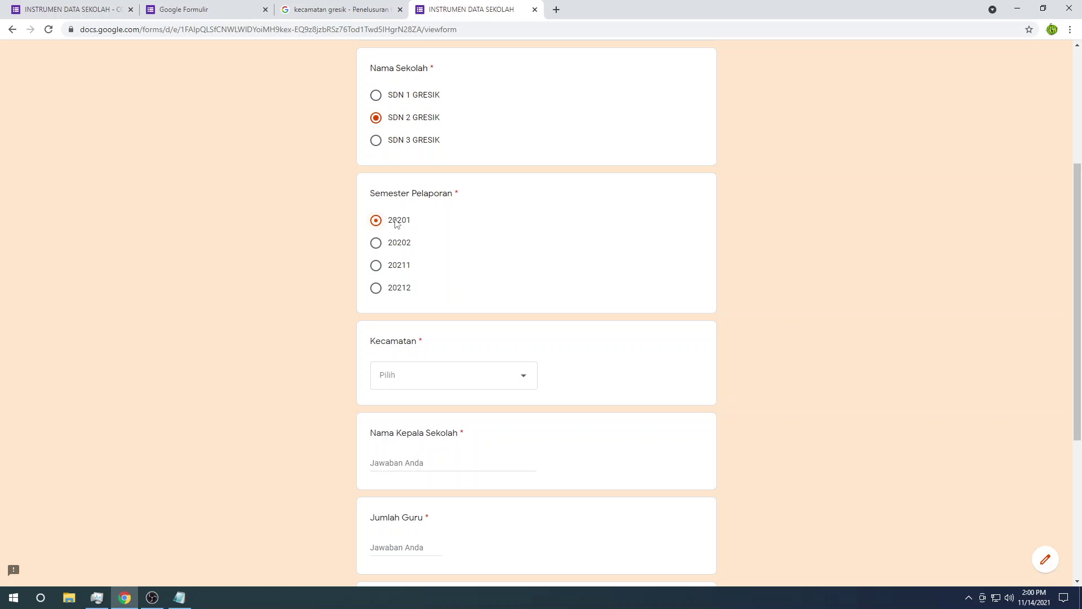
left_click(420, 379)
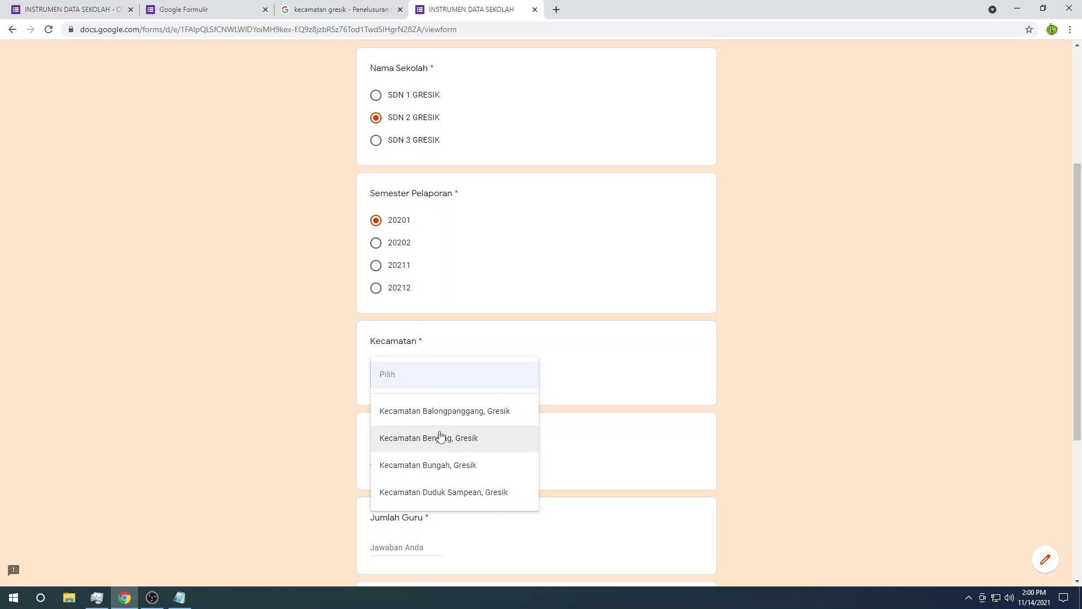
left_click(443, 464)
scroll(442, 463, "down", 3)
Step: Enter the headmaster's name, 15 teachers and 102 students
left_click(403, 294)
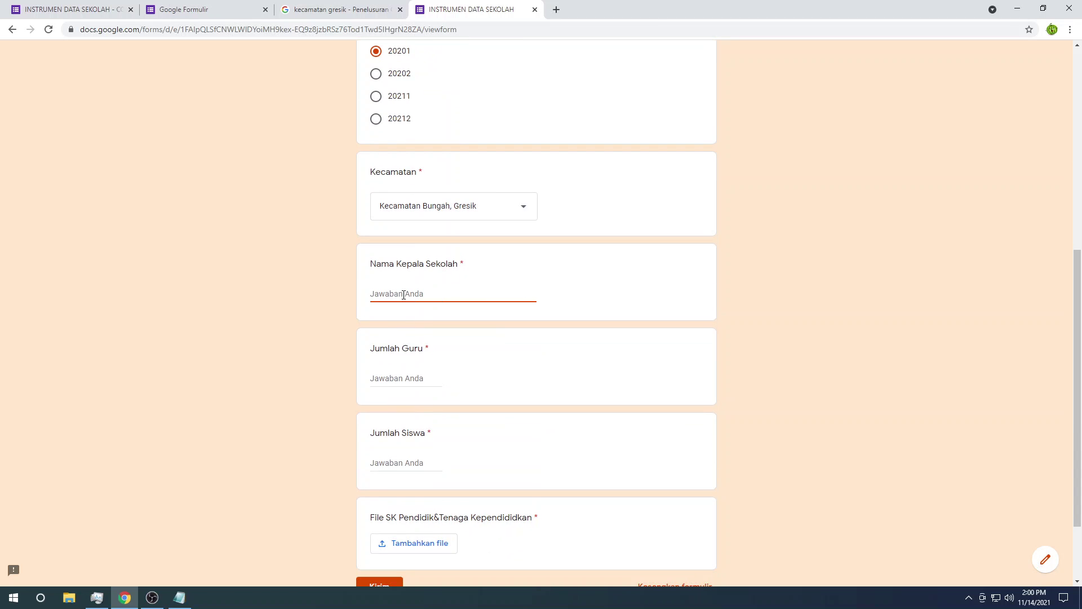
type("Siti")
left_click(388, 375)
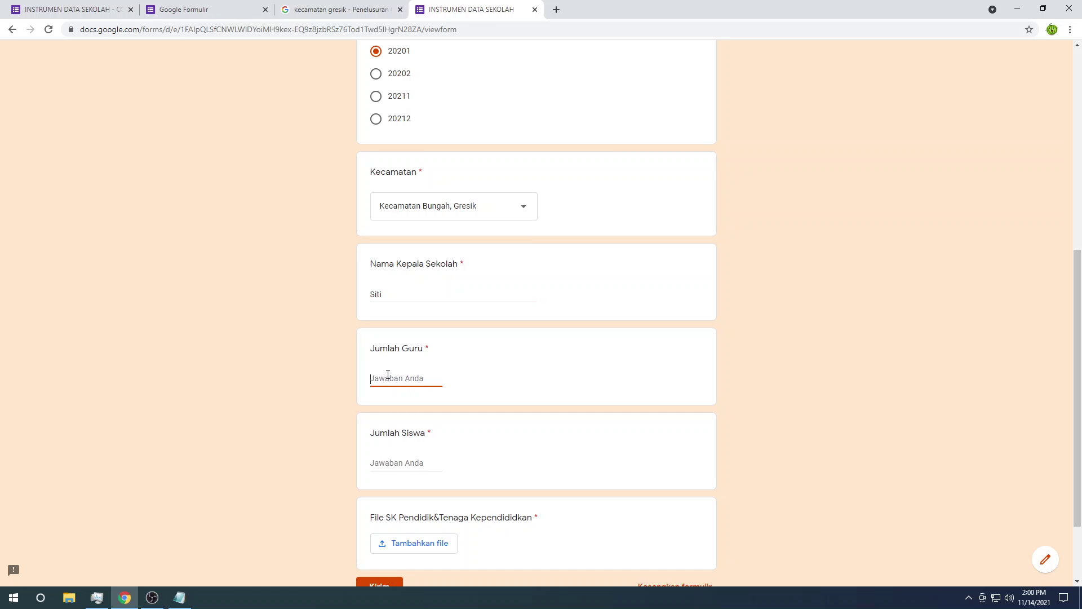
type("20")
key("BackSpace")
key("BackSpace")
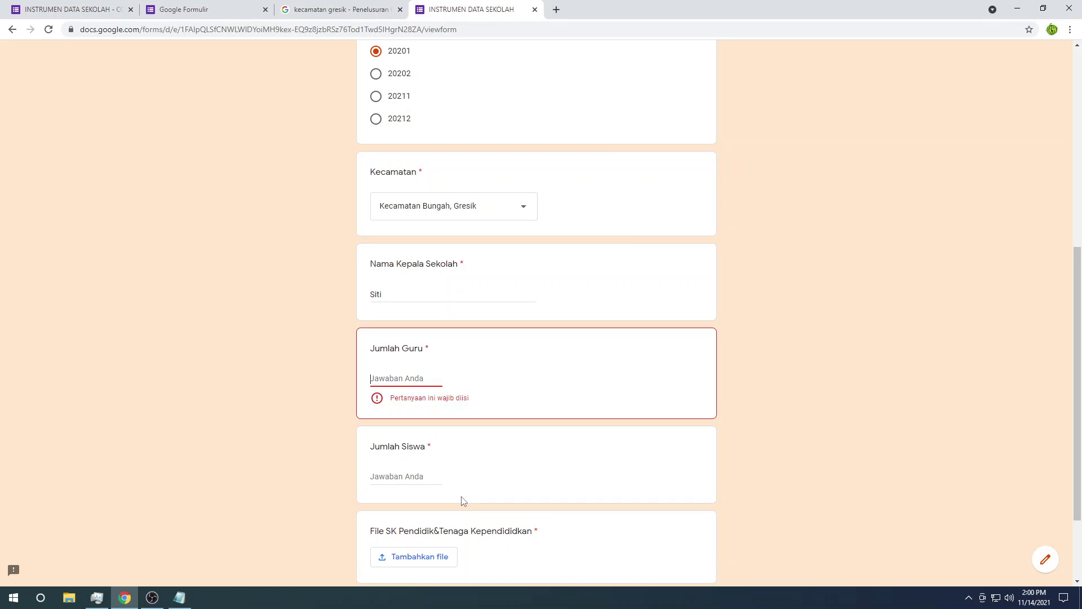
type("15")
left_click(404, 460)
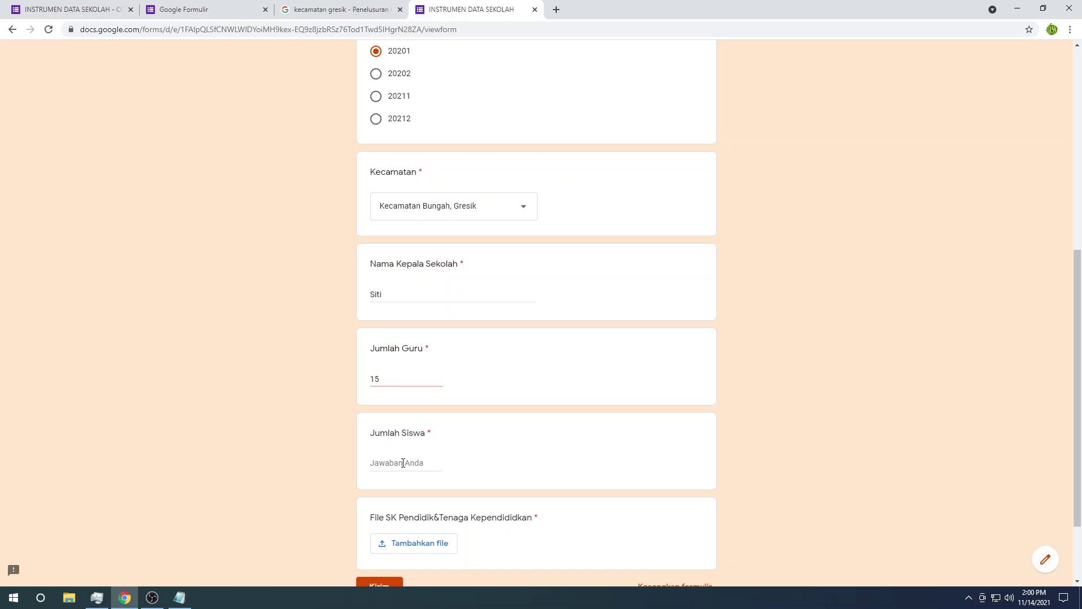
type("102")
scroll(403, 462, "down", 2)
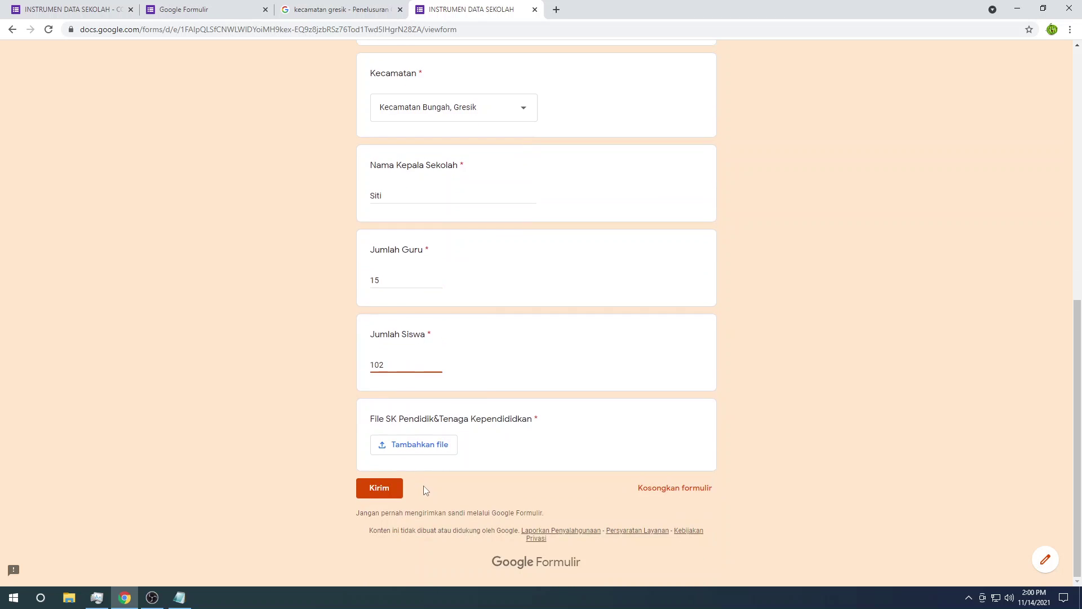
Step: Attach the Getting started file to the SK question and submit the response
left_click(439, 448)
left_click(397, 181)
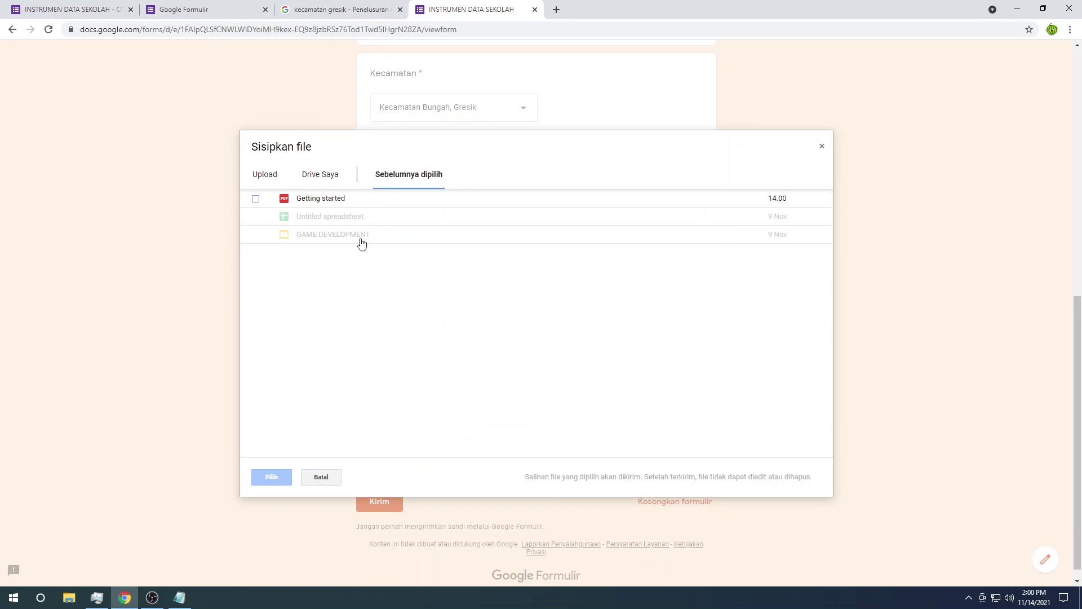
left_click(345, 200)
left_click(272, 477)
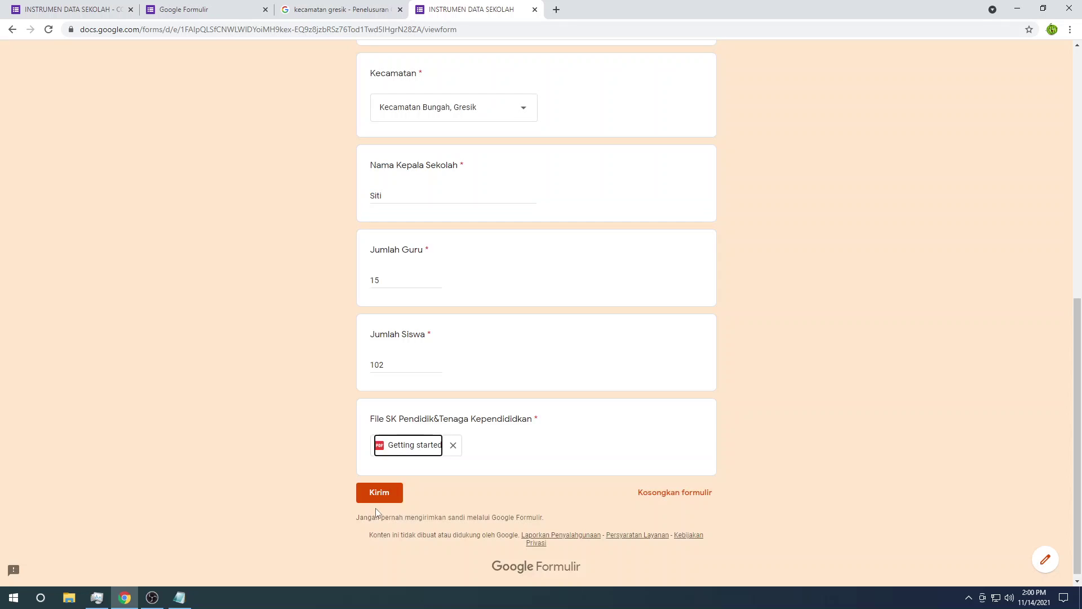
left_click(380, 497)
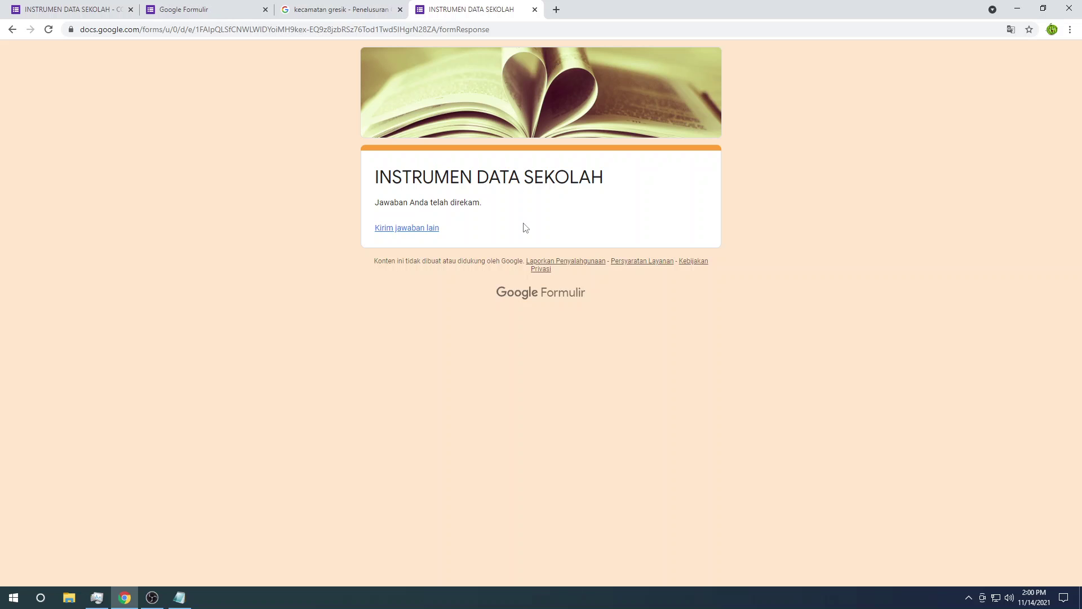
Step: Return to the form editor, dismiss the Kirim formulir dialog, and show the Jawaban summary
left_click(81, 6)
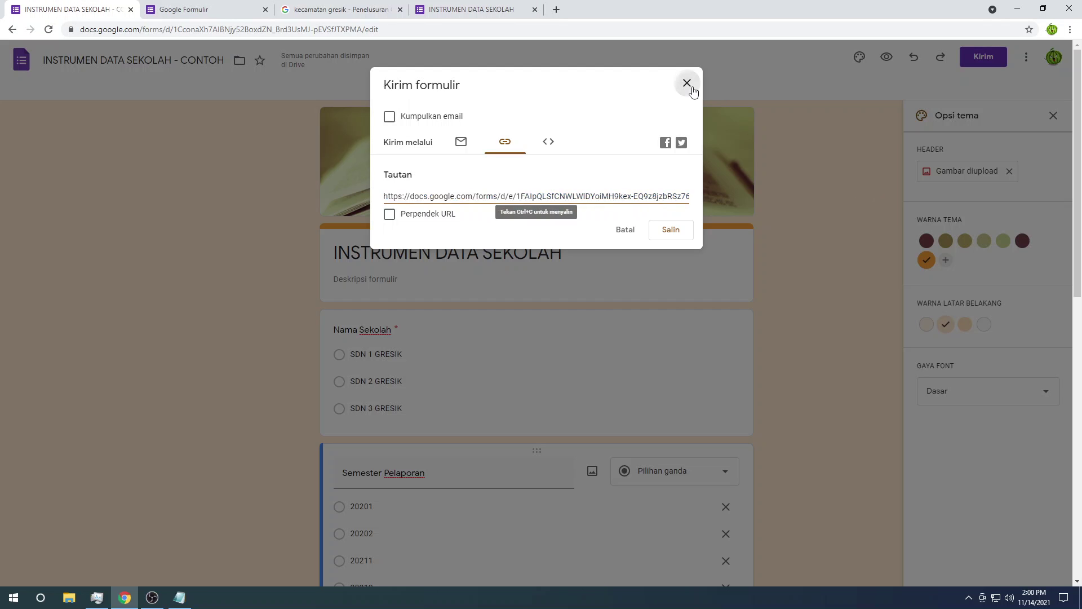
left_click(687, 82)
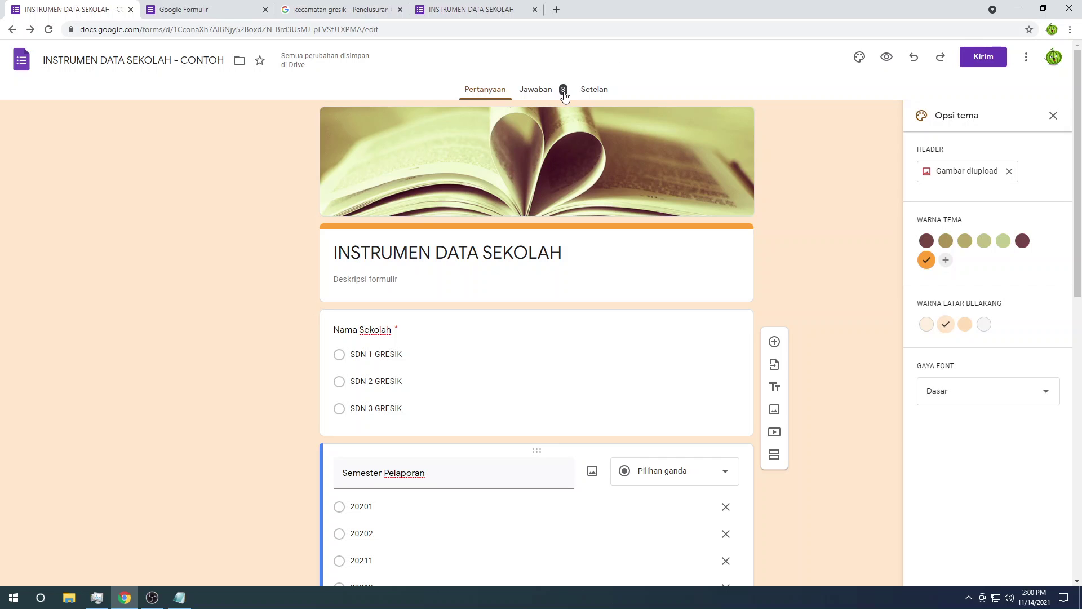
left_click(549, 96)
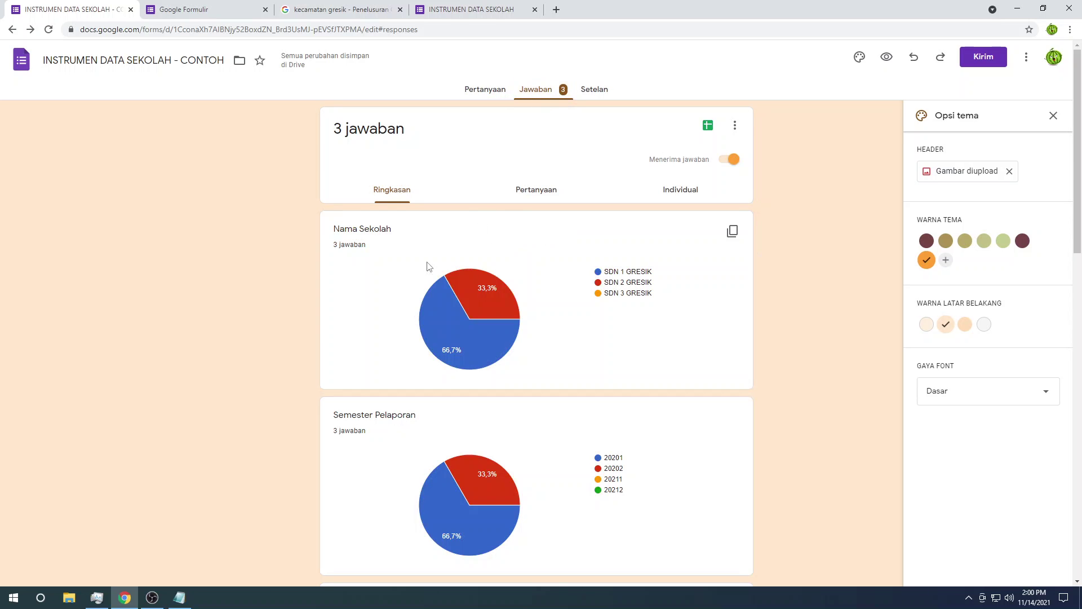
Step: Review the 3 responses' pie charts, e.g. Nama Sekolah 66.7% SDN 1 GRESIK, 33.3% SDN 2 GRESIK
scroll(406, 461, "down", 9)
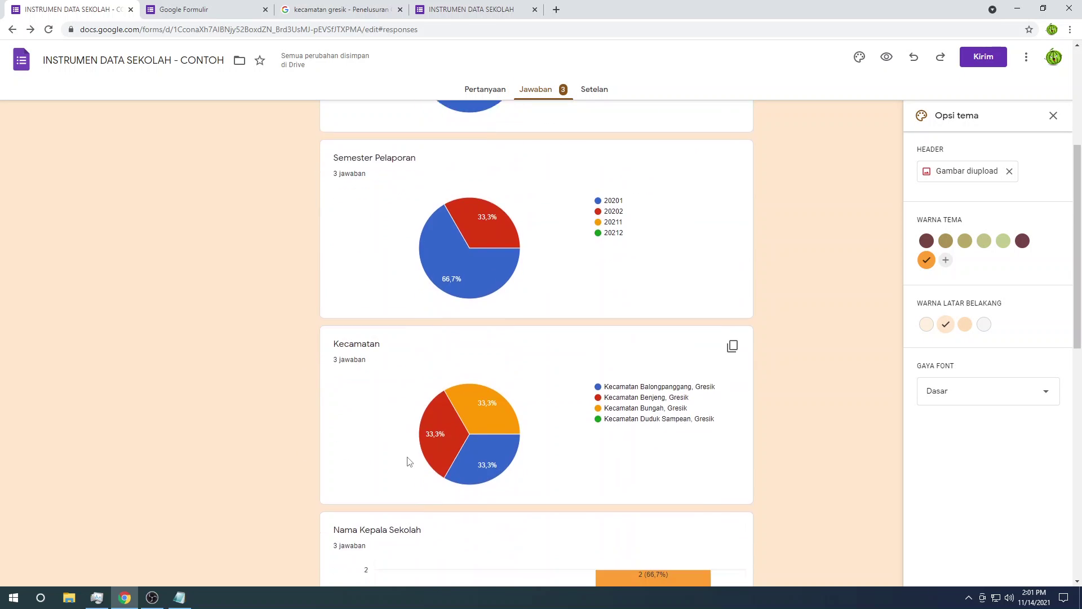
scroll(411, 458, "up", 9)
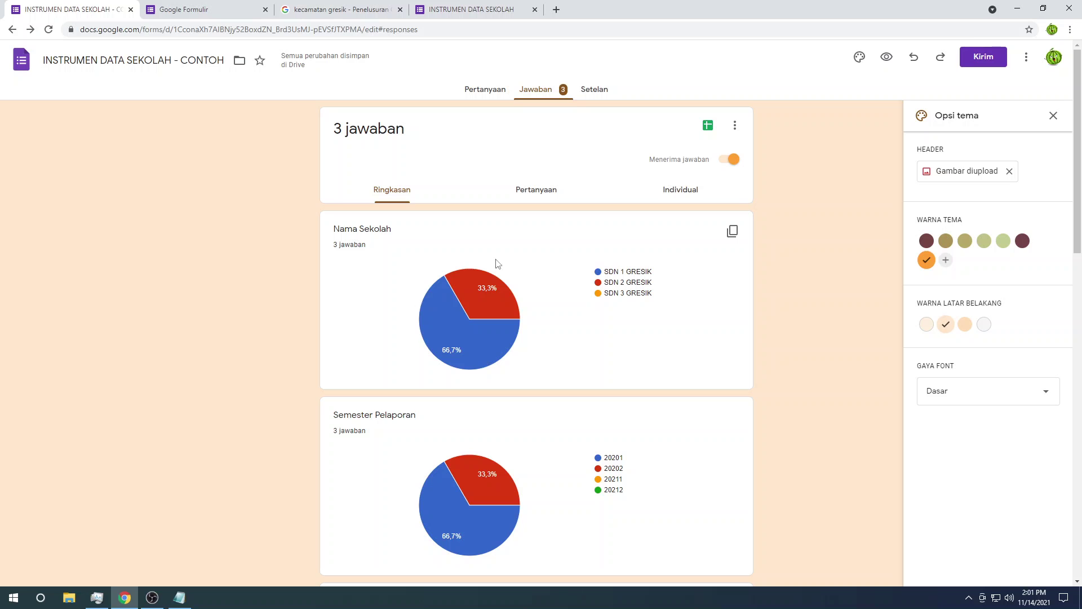
mouse_move(480, 346)
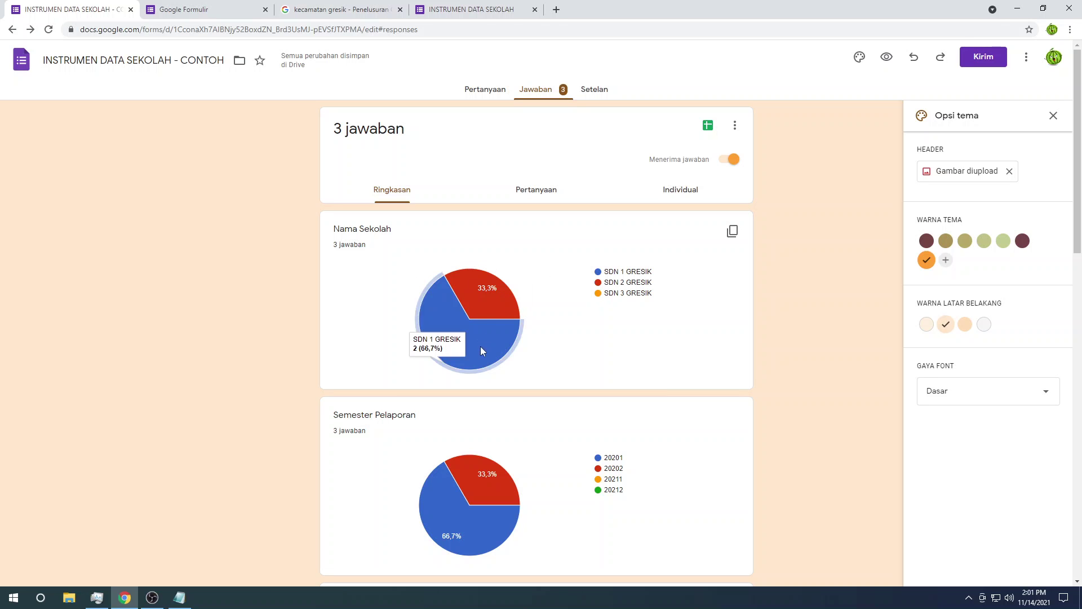
scroll(475, 352, "down", 1)
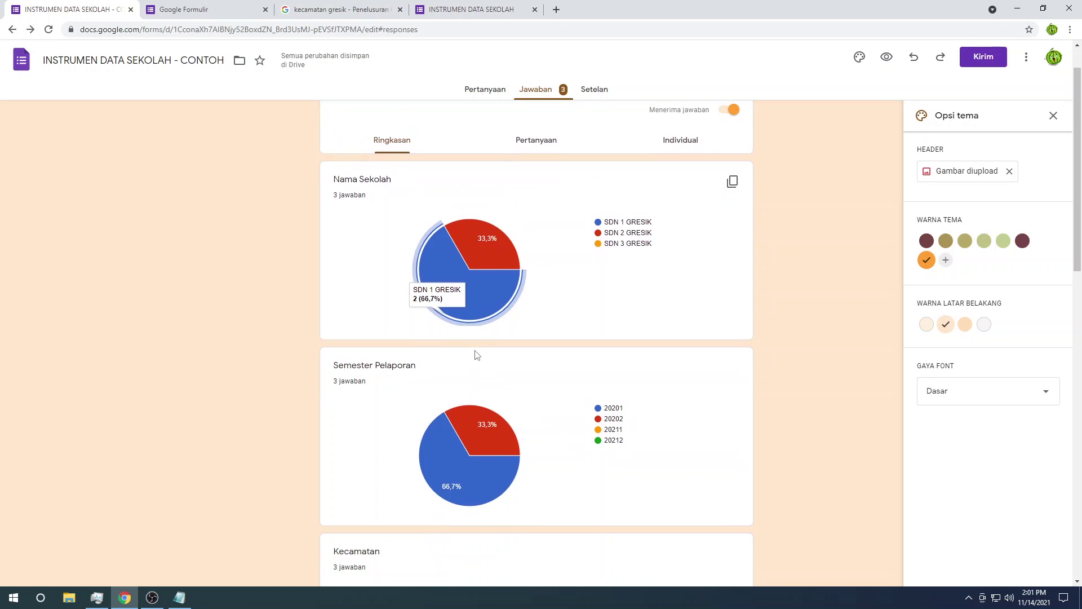
mouse_move(510, 245)
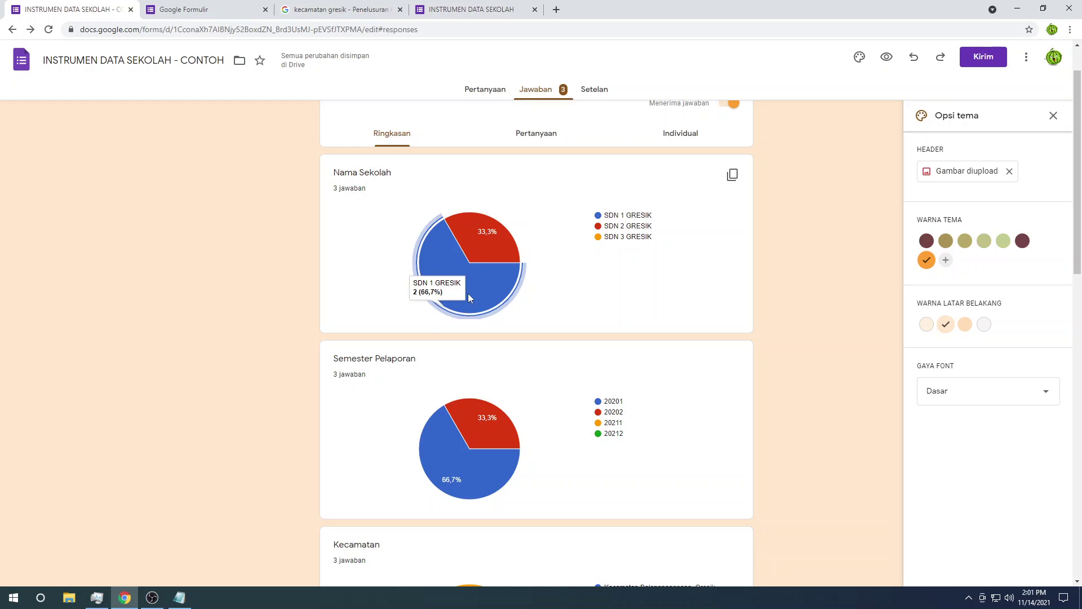
mouse_move(486, 287)
scroll(487, 285, "down", 14)
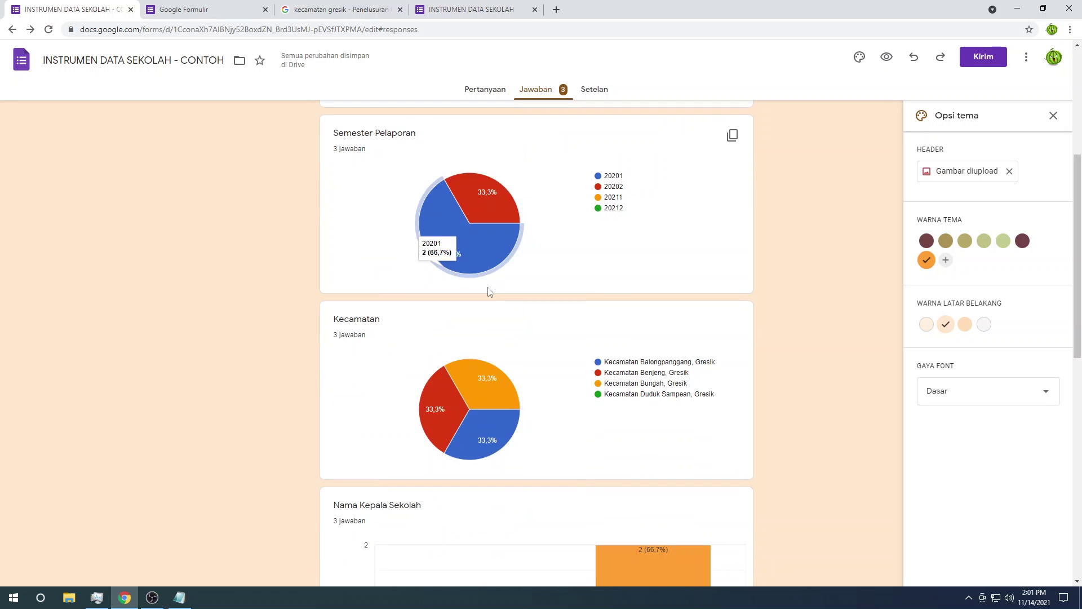
scroll(488, 291, "down", 1)
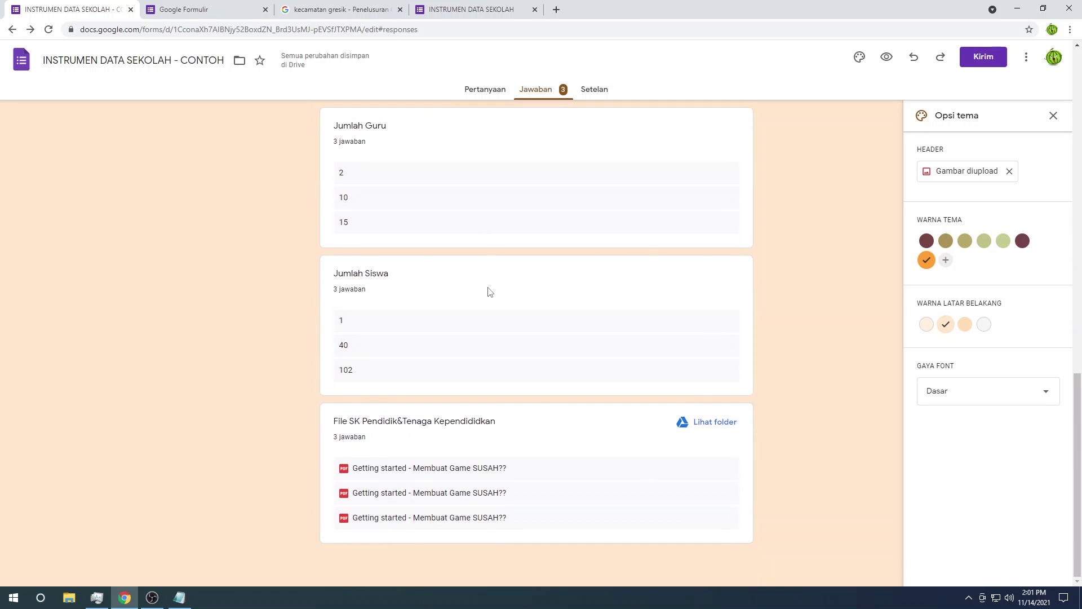
scroll(488, 291, "up", 15)
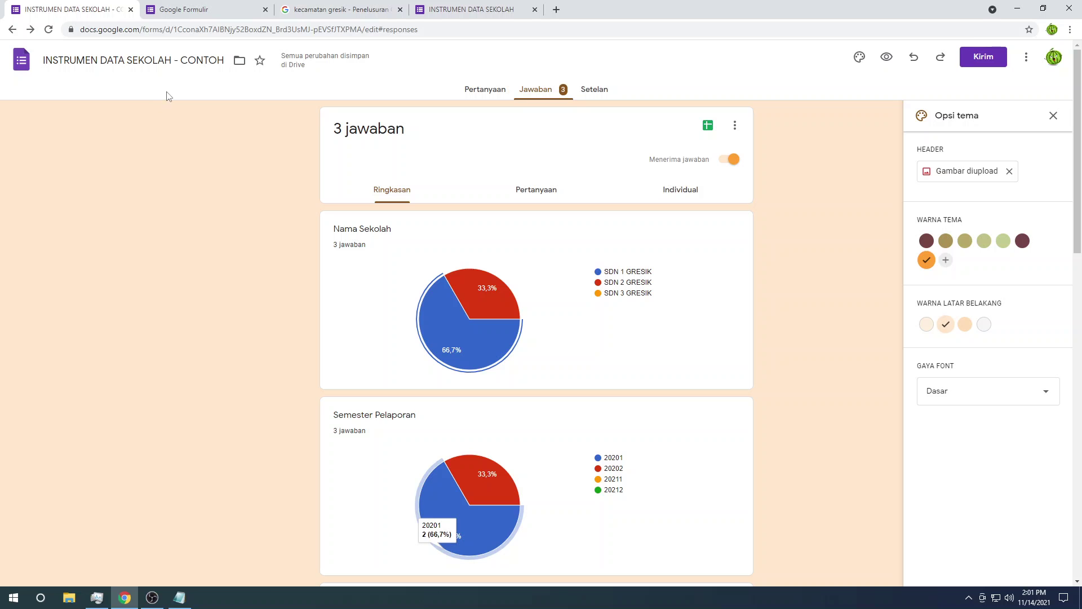
Step: From Jawaban, link the responses to a new spreadsheet using Buat spreadsheet baru
left_click(496, 94)
left_click(532, 92)
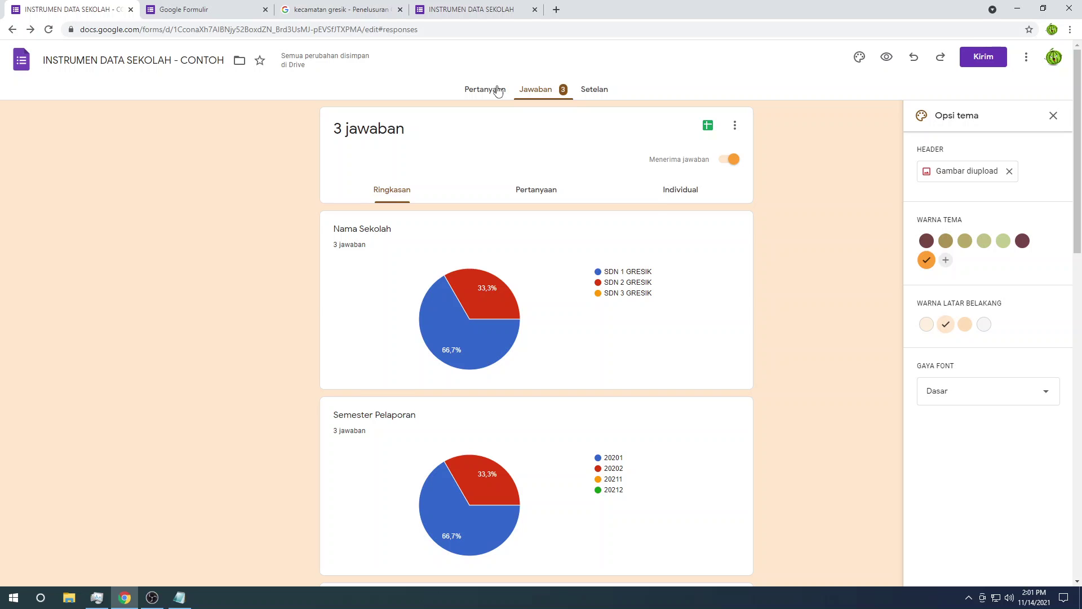
left_click(497, 92)
left_click(537, 93)
left_click(711, 130)
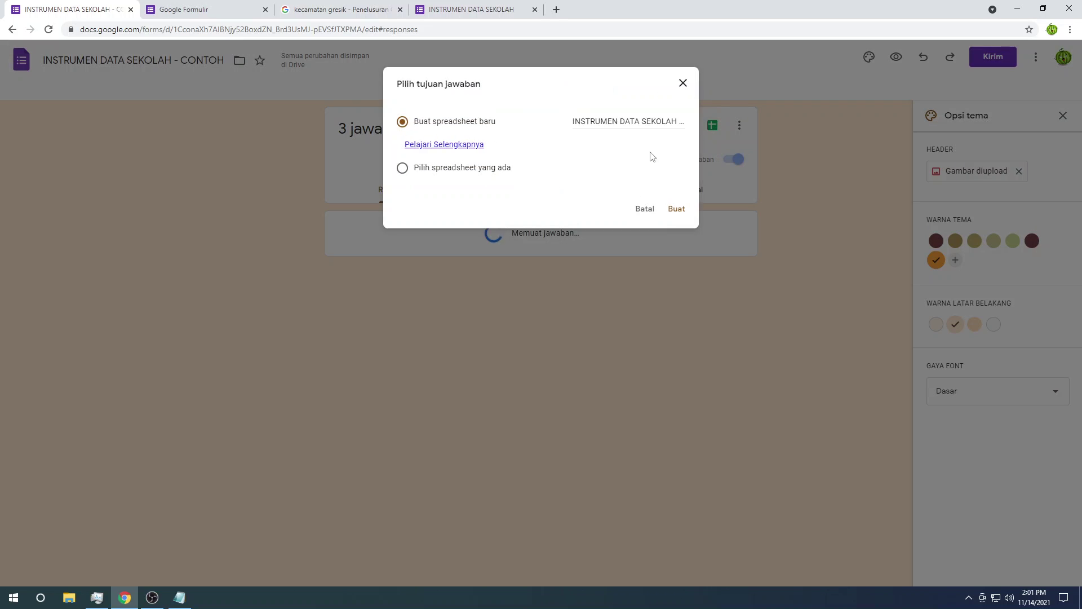
left_click(683, 213)
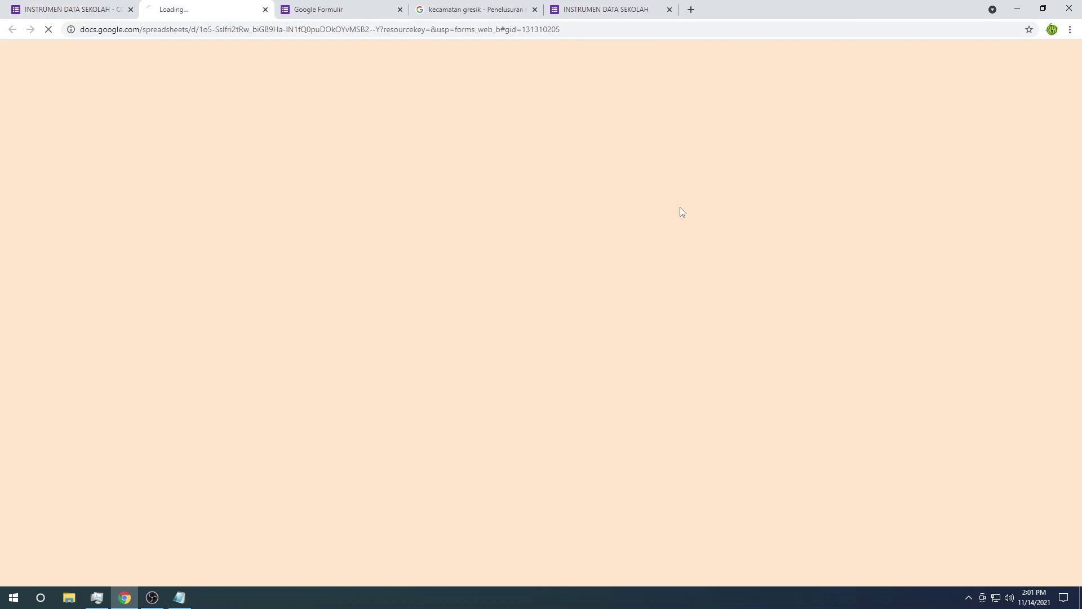
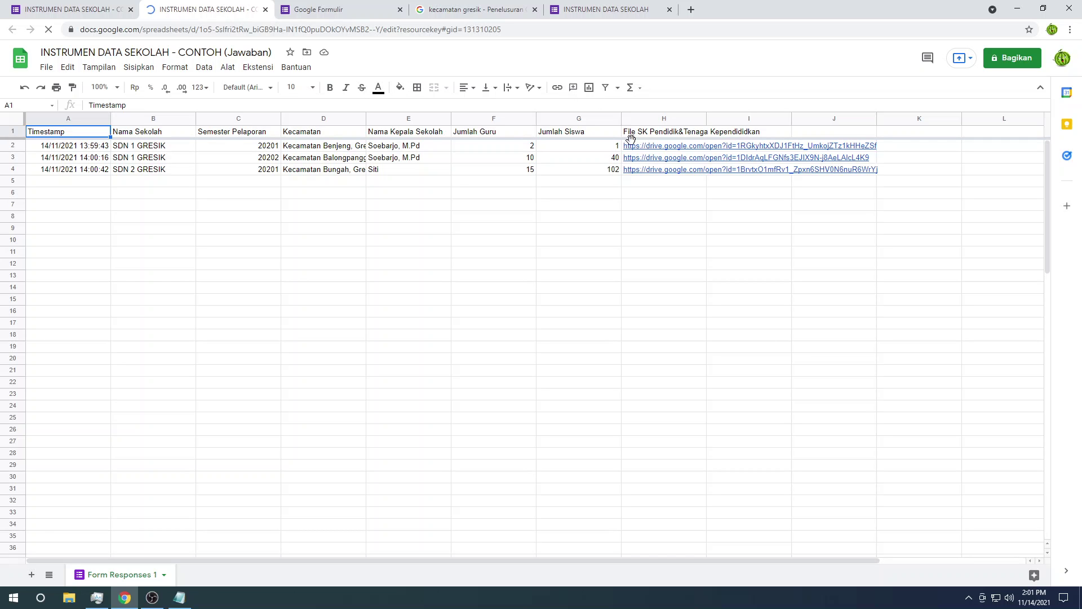
Step: Review the three responses' student counts and Drive file links in Form Responses 1
mouse_move(631, 148)
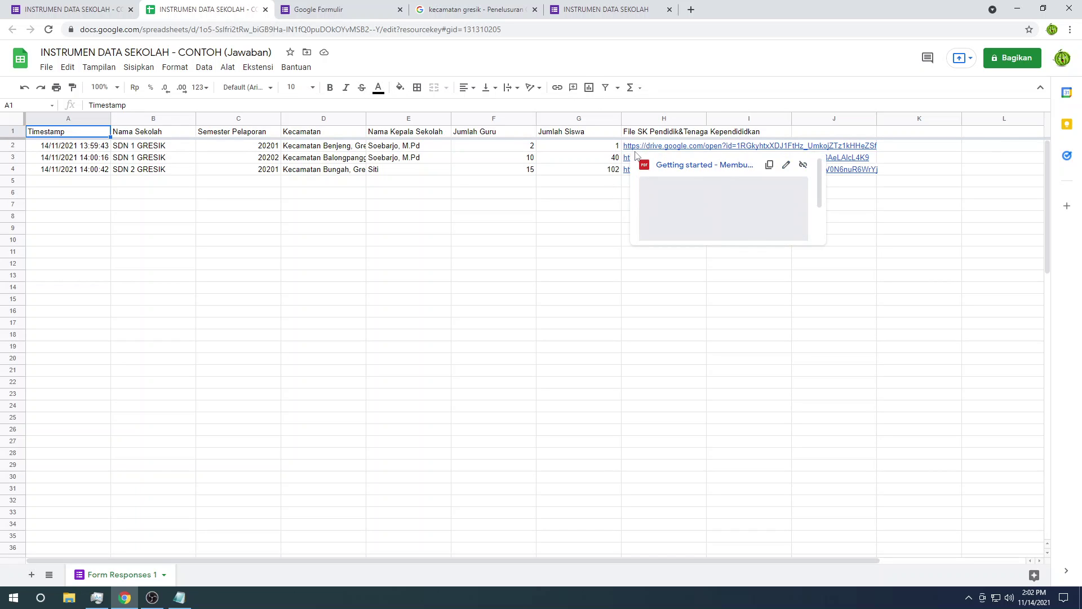
left_click(586, 159)
mouse_move(647, 162)
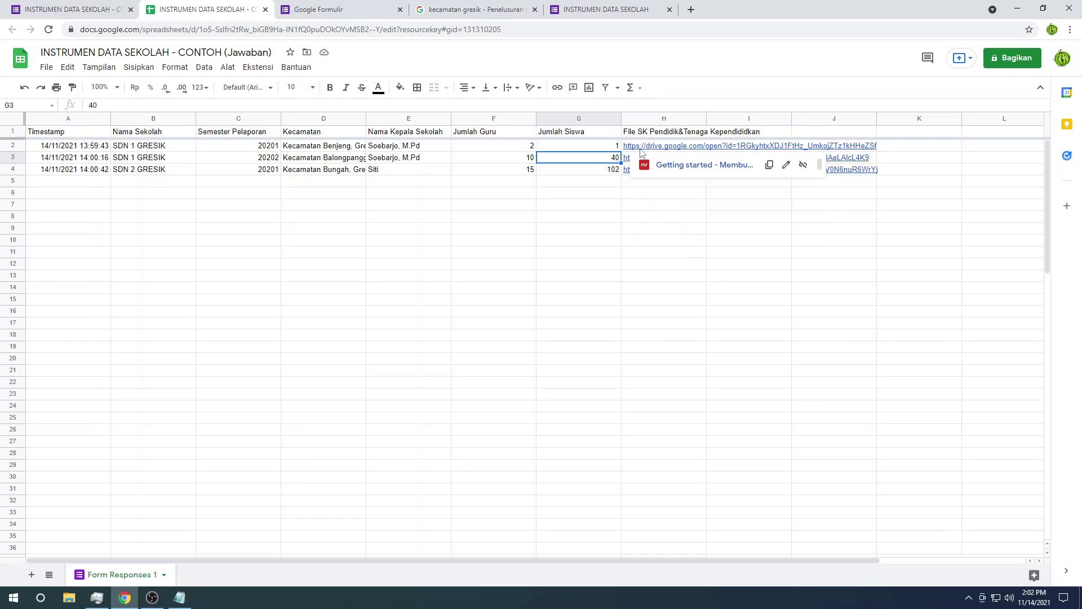
left_click(641, 148)
left_click(529, 219)
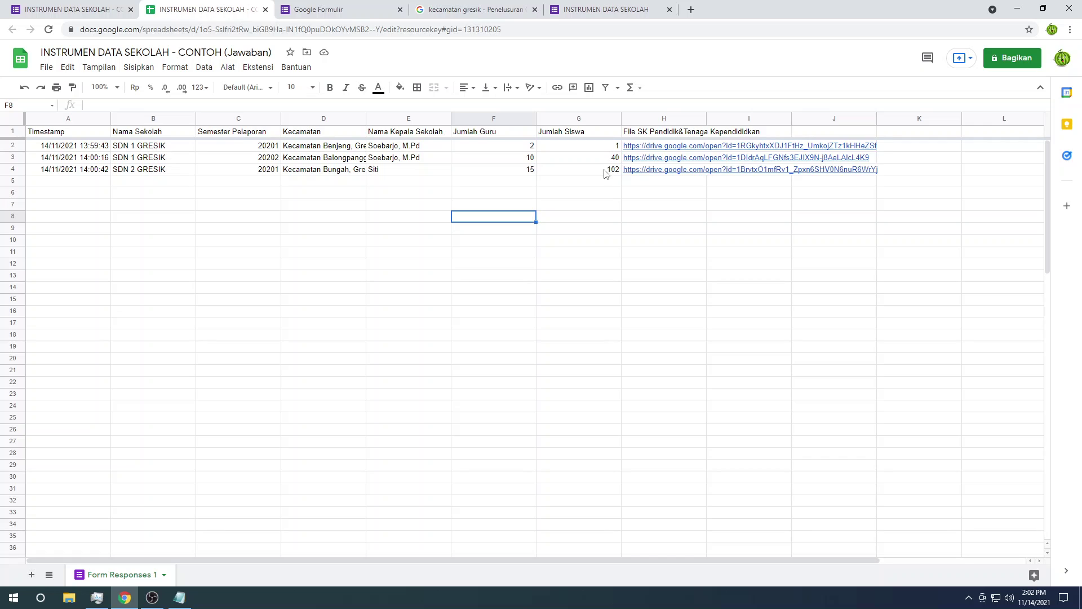
mouse_move(624, 155)
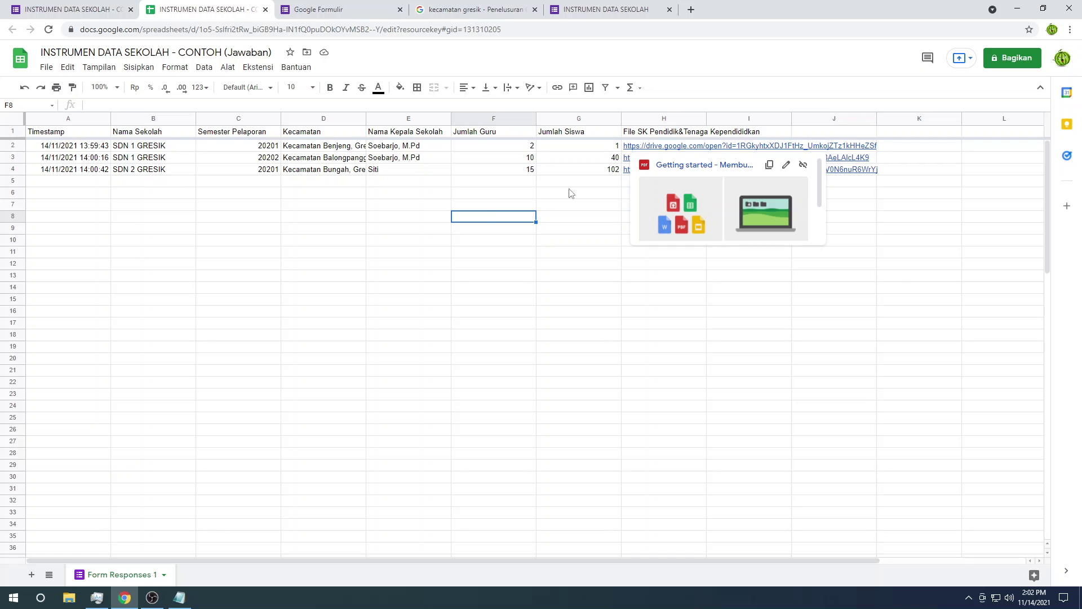
left_click(463, 192)
left_click(350, 183)
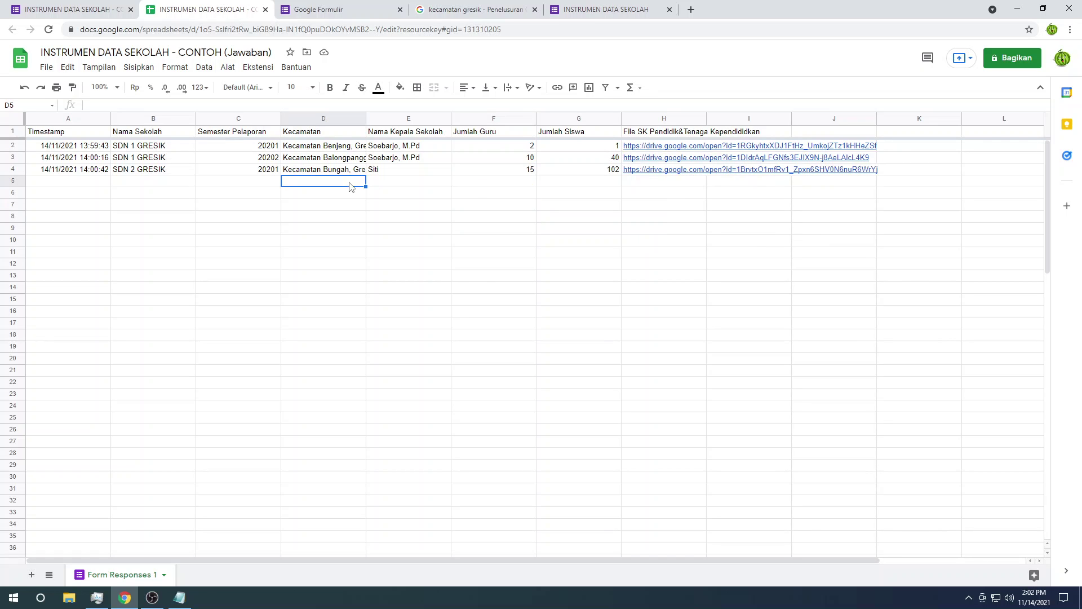
left_click(659, 192)
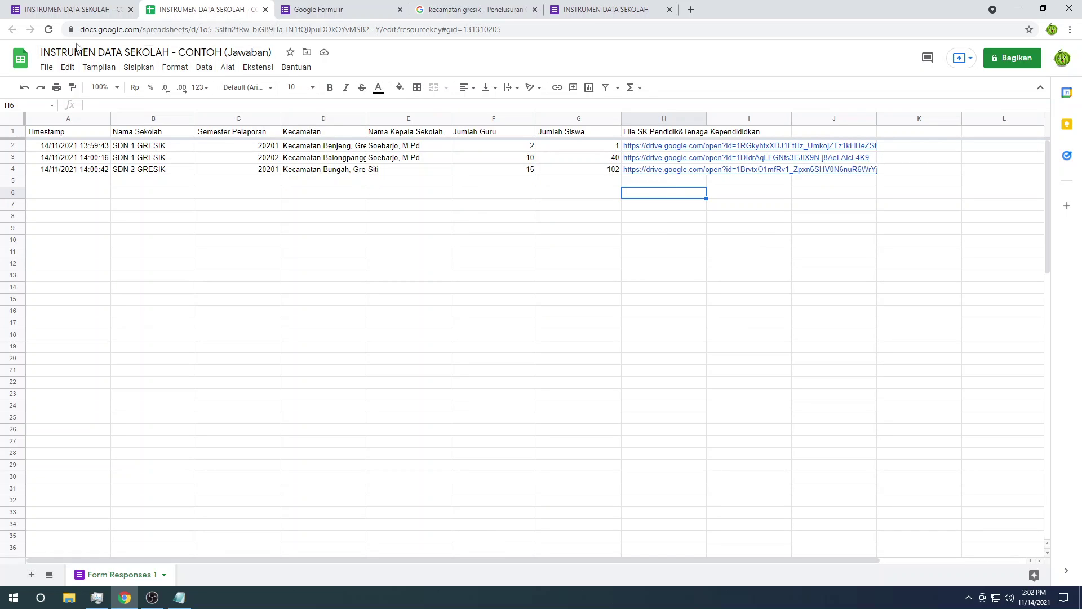
left_click(696, 220)
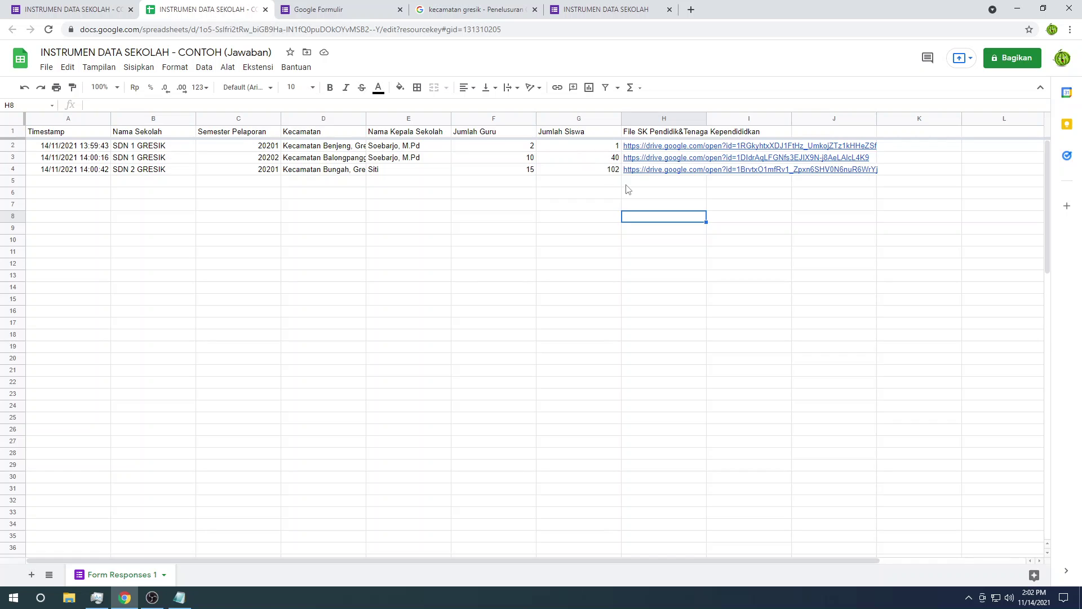
Step: Start another response choosing SDN 3 GRESIK, semester 20211 and Kecamatan Benjeng, Gresik
left_click(355, 10)
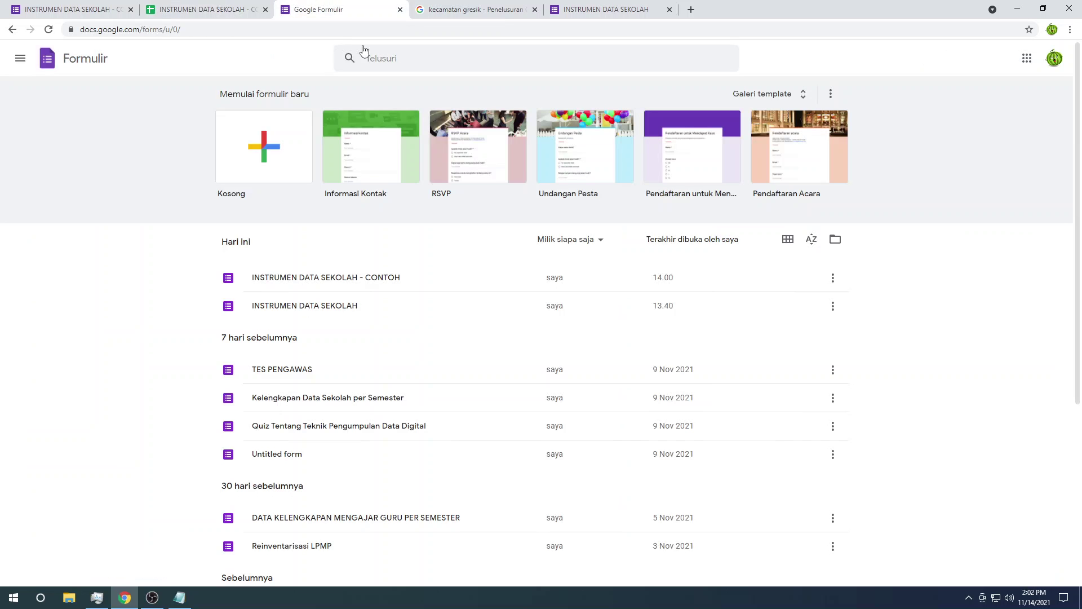
left_click(605, 10)
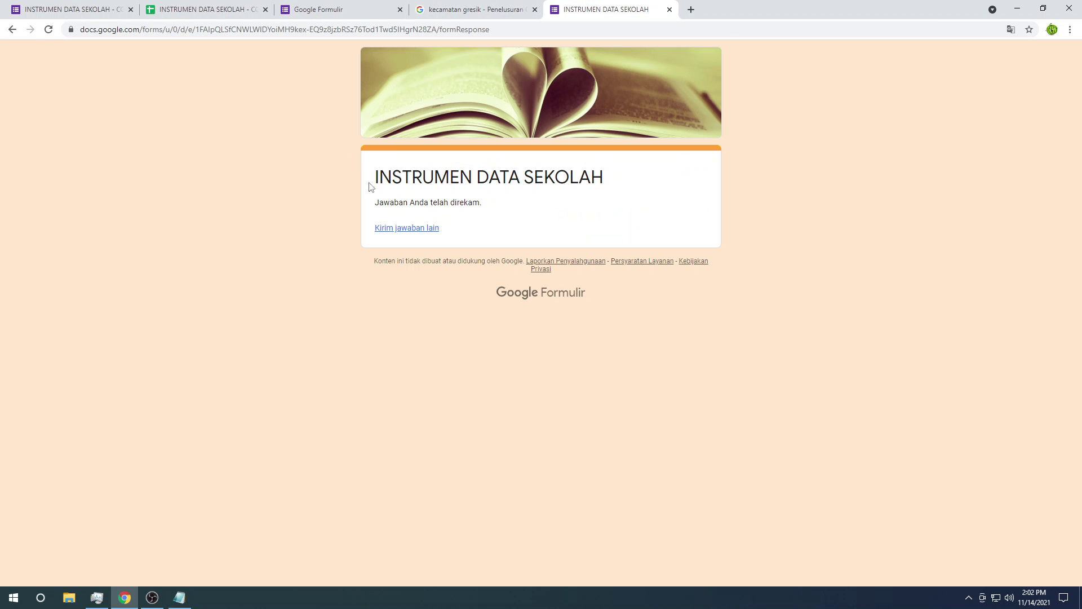
left_click(405, 230)
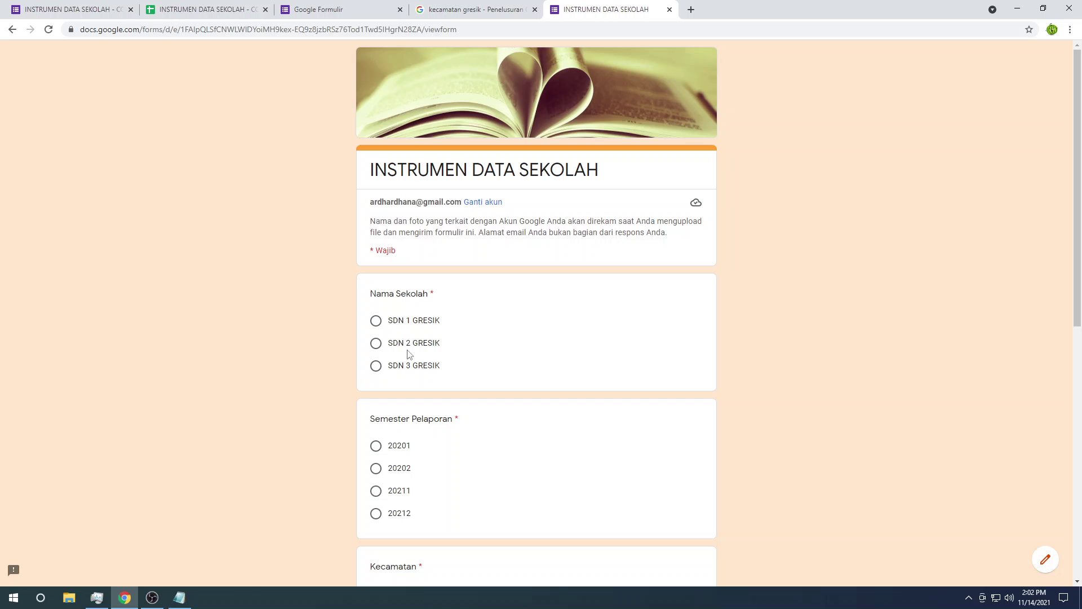
left_click(410, 369)
scroll(410, 367, "down", 3)
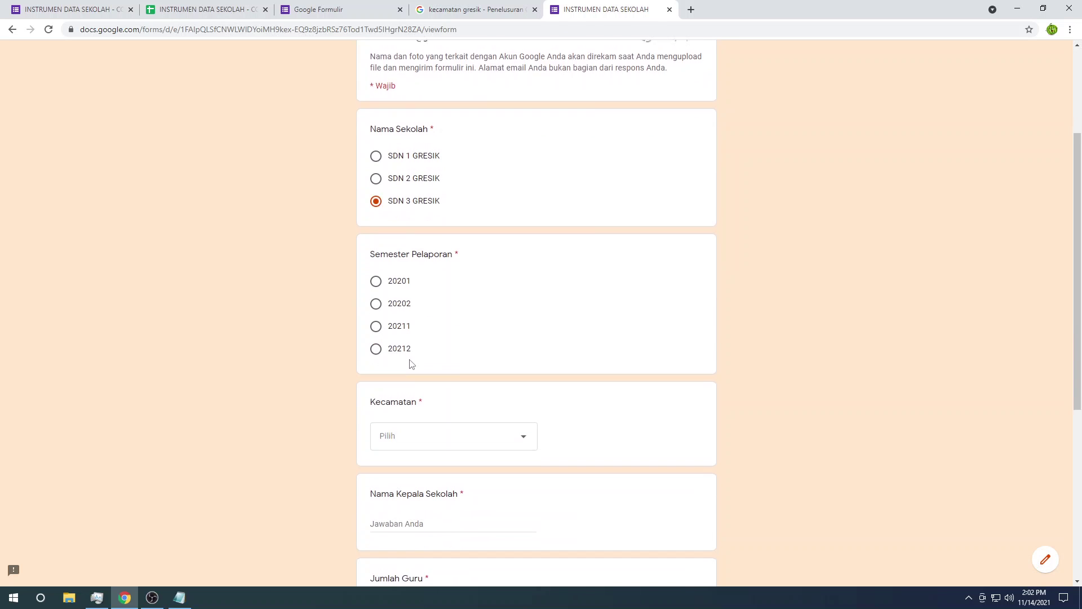
left_click(398, 326)
scroll(401, 293, "down", 3)
left_click(404, 254)
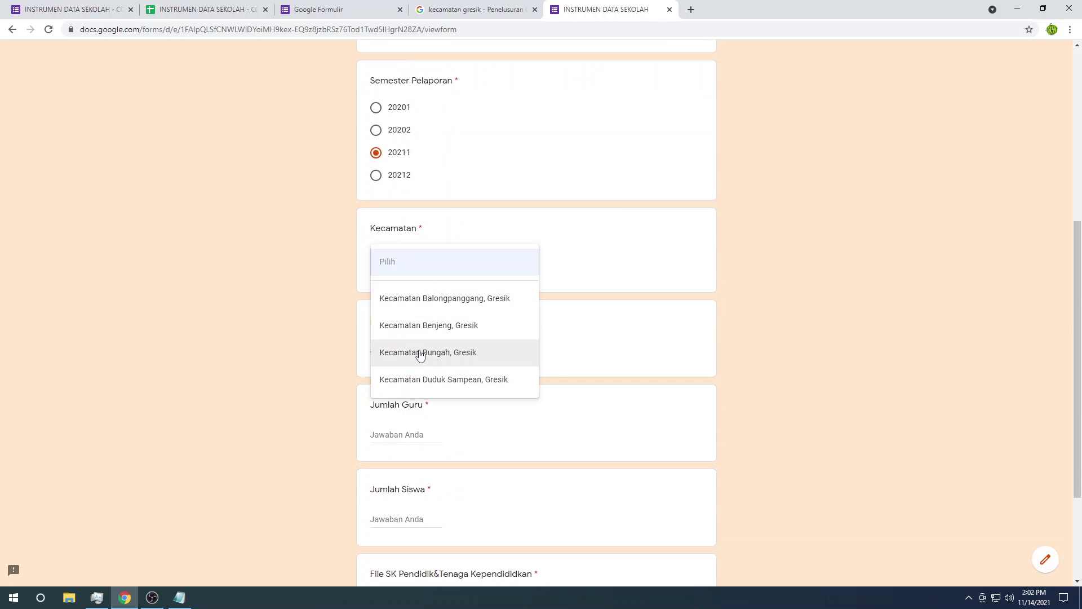
left_click(428, 335)
scroll(427, 336, "down", 3)
Step: Enter the principal's name, 12 teachers and 60 students
left_click(417, 196)
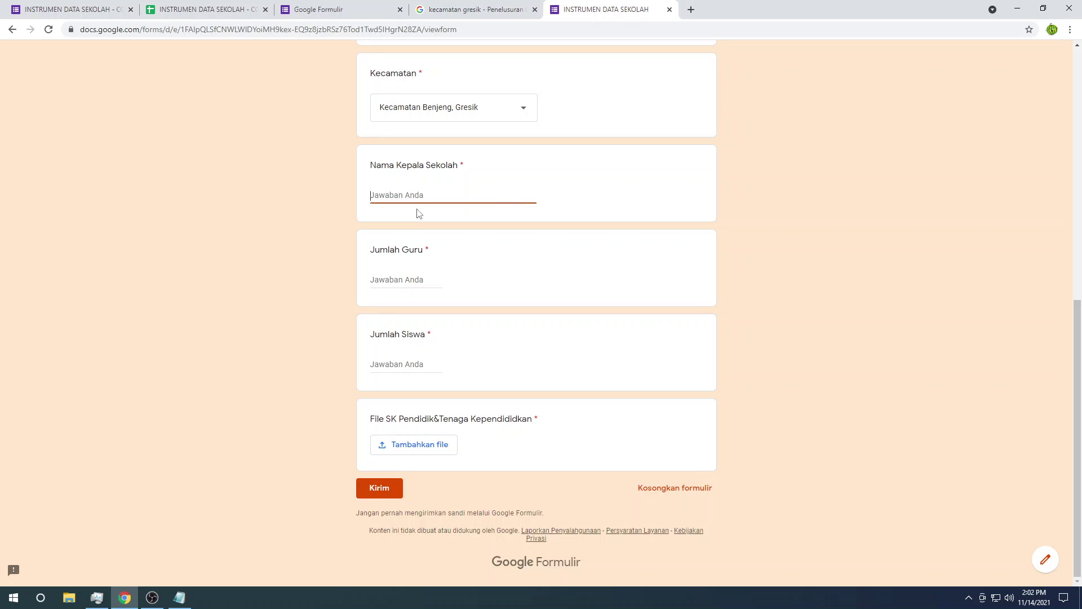
type("Alim")
left_click(404, 280)
type("12")
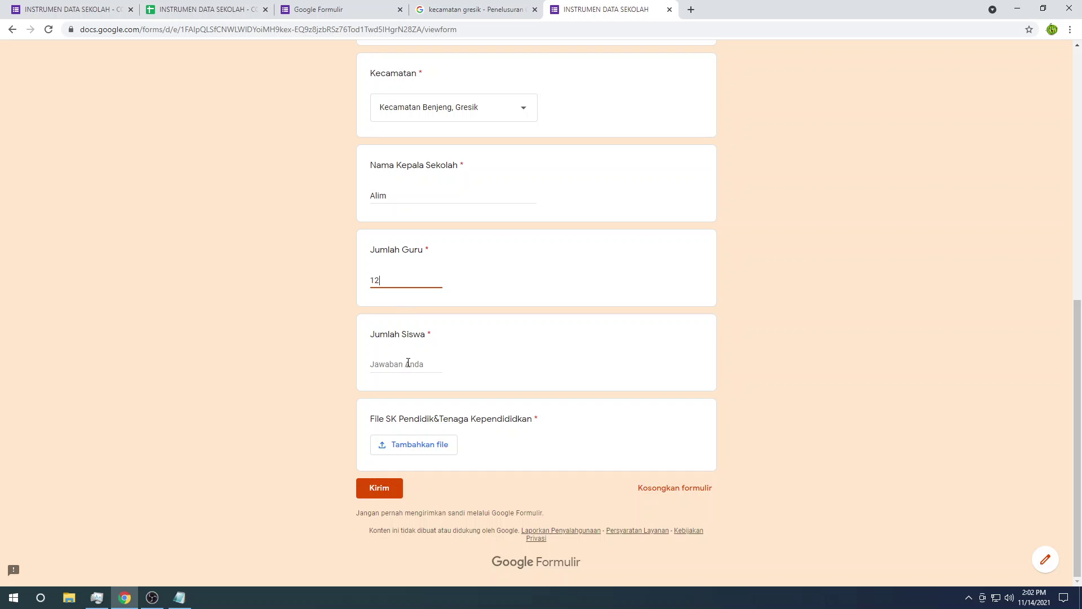
left_click(408, 362)
type("60")
Step: Attach the previously chosen Getting started file and submit the response
left_click(403, 447)
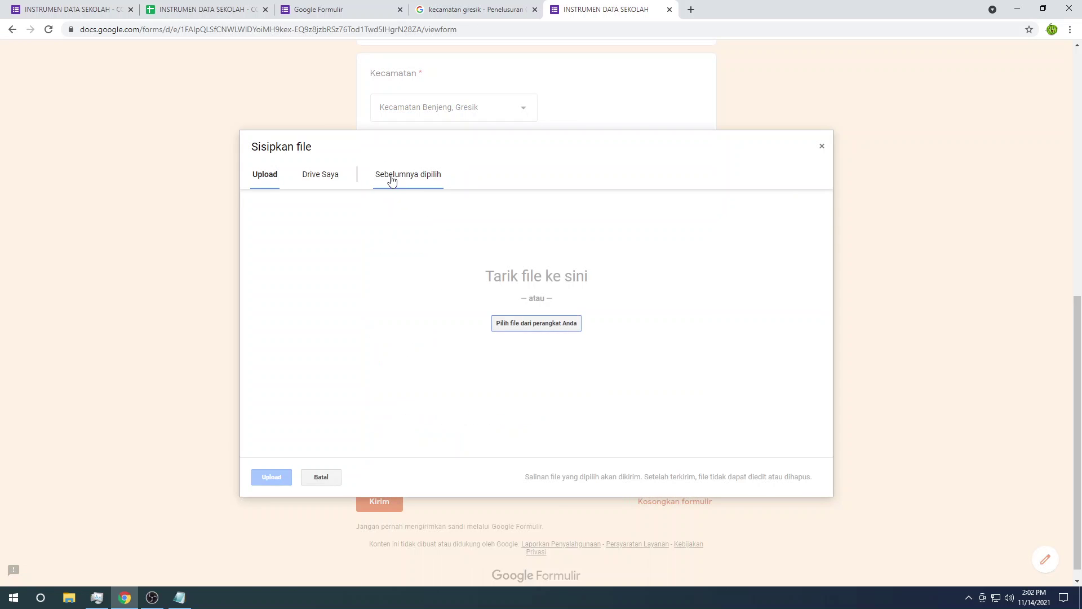
left_click(393, 175)
left_click(321, 200)
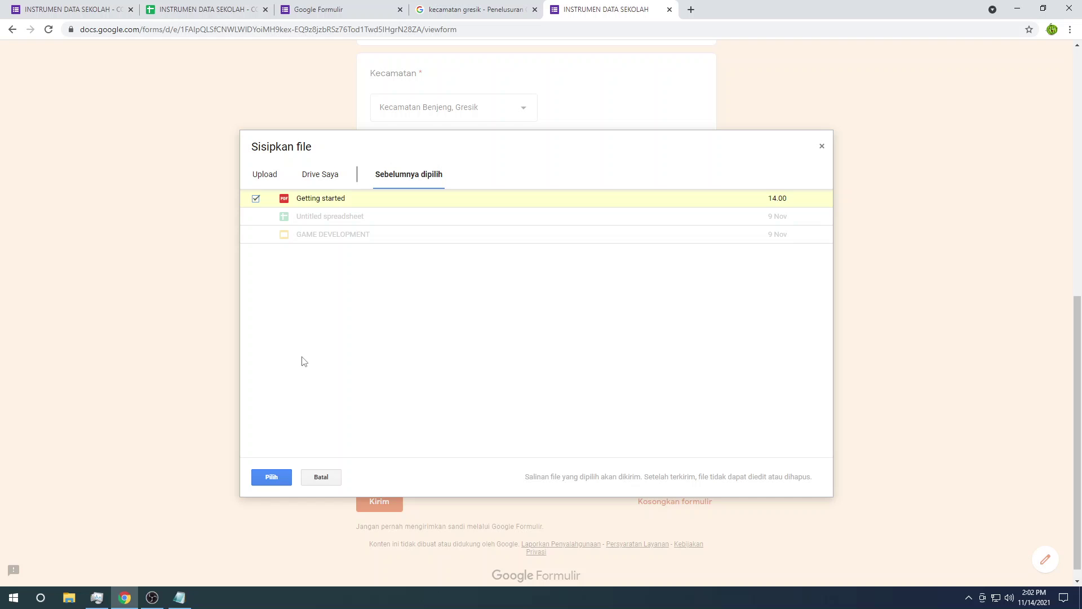
left_click(271, 484)
left_click(373, 492)
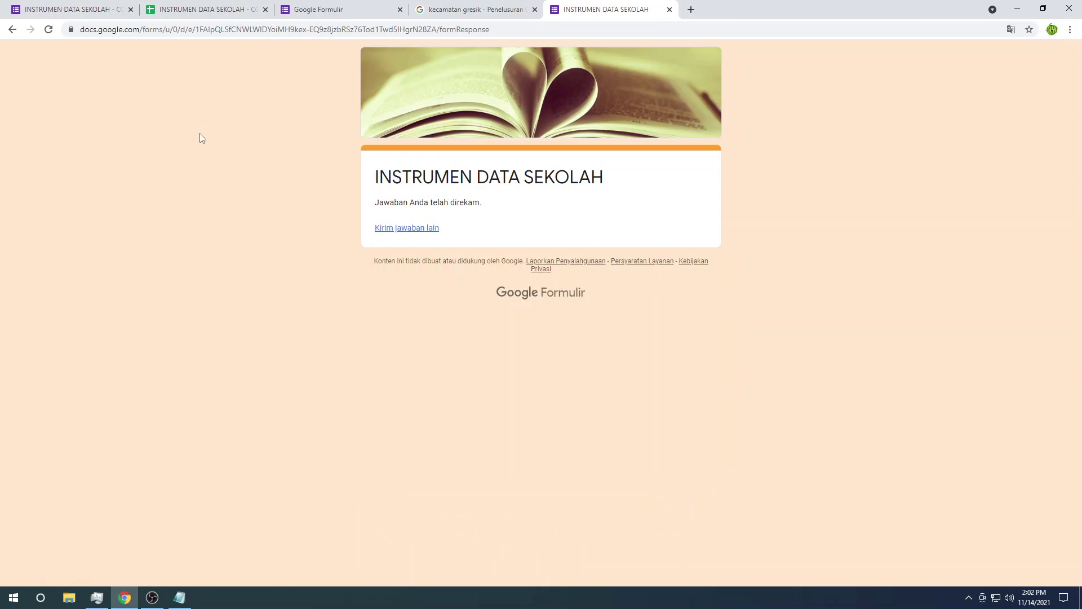
Step: Inspect the new SDN 3 GRESIK row and its Kecamatan in the response spreadsheet
left_click(214, 9)
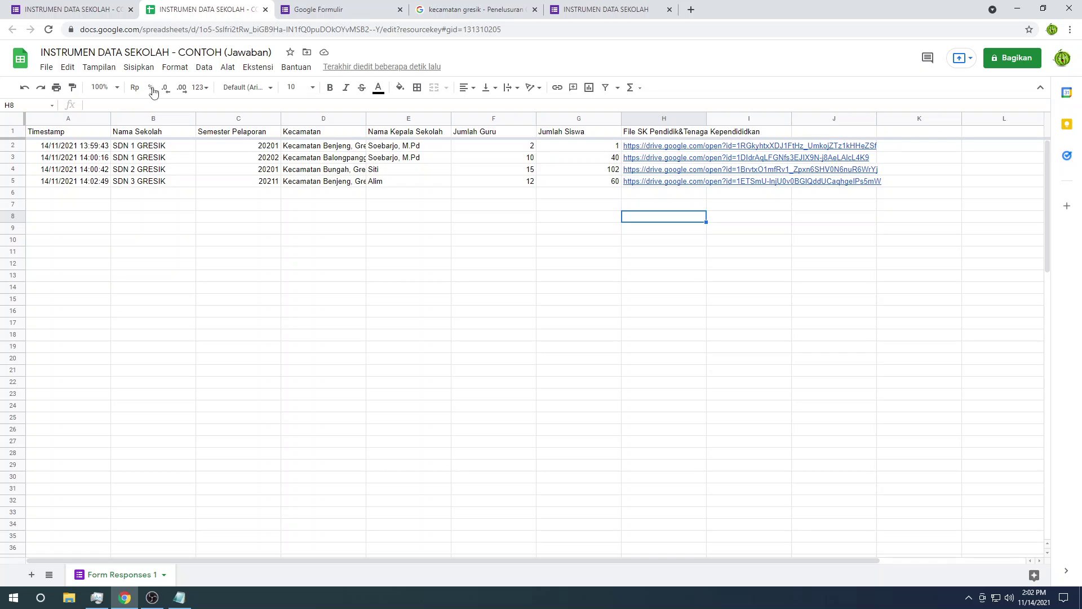
left_click(128, 185)
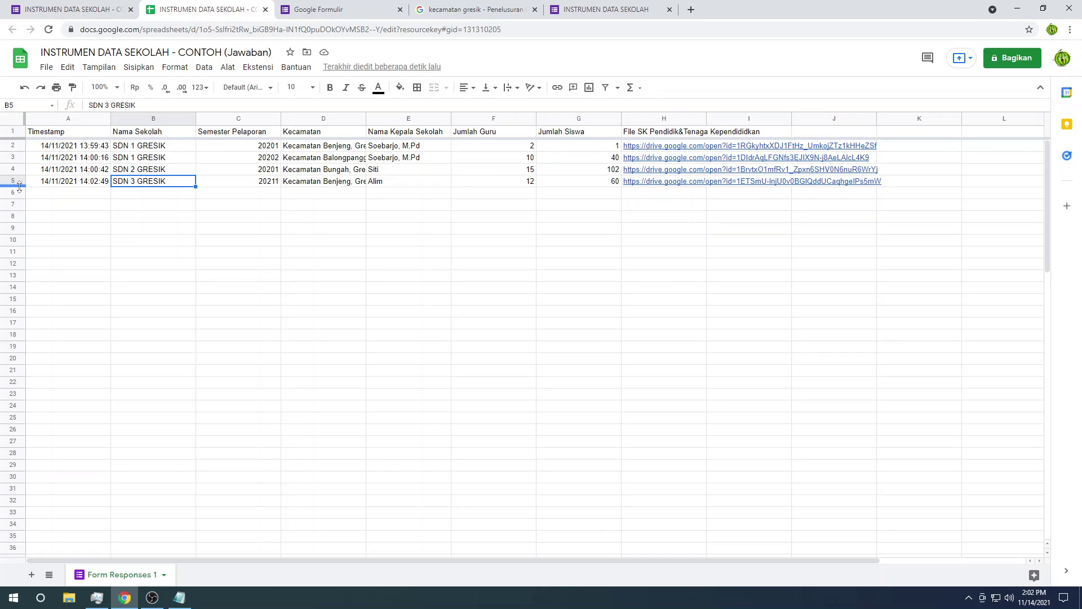
left_click_drag(65, 186, 468, 181)
left_click(410, 193)
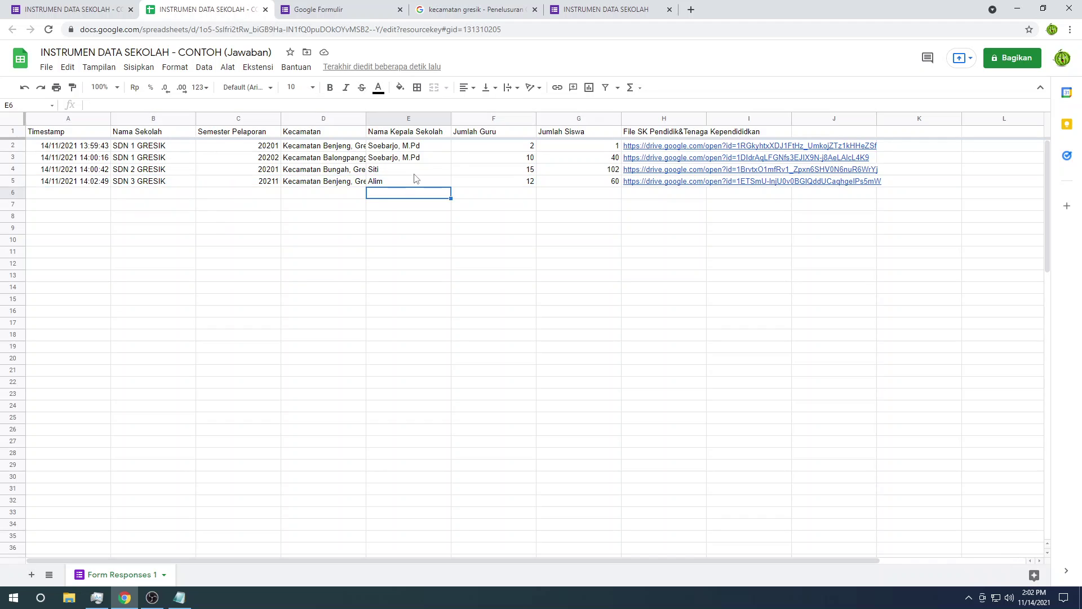
left_click(378, 182)
left_click(357, 184)
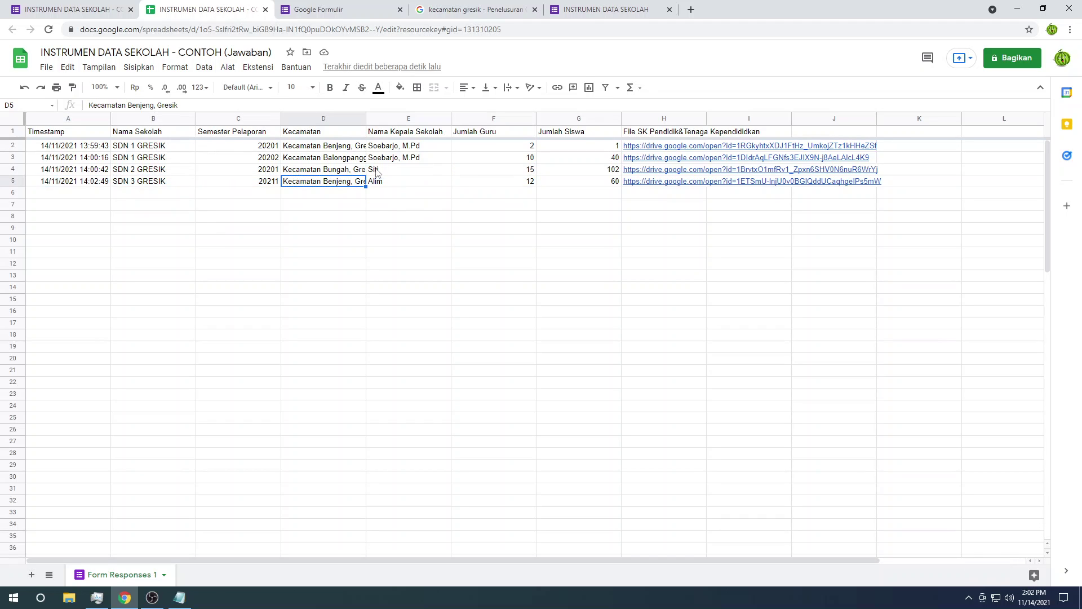
Step: Copy Kecamatan Balongpanggang, Gresik from D3 into D2
left_click(344, 159)
key("ctrl+c")
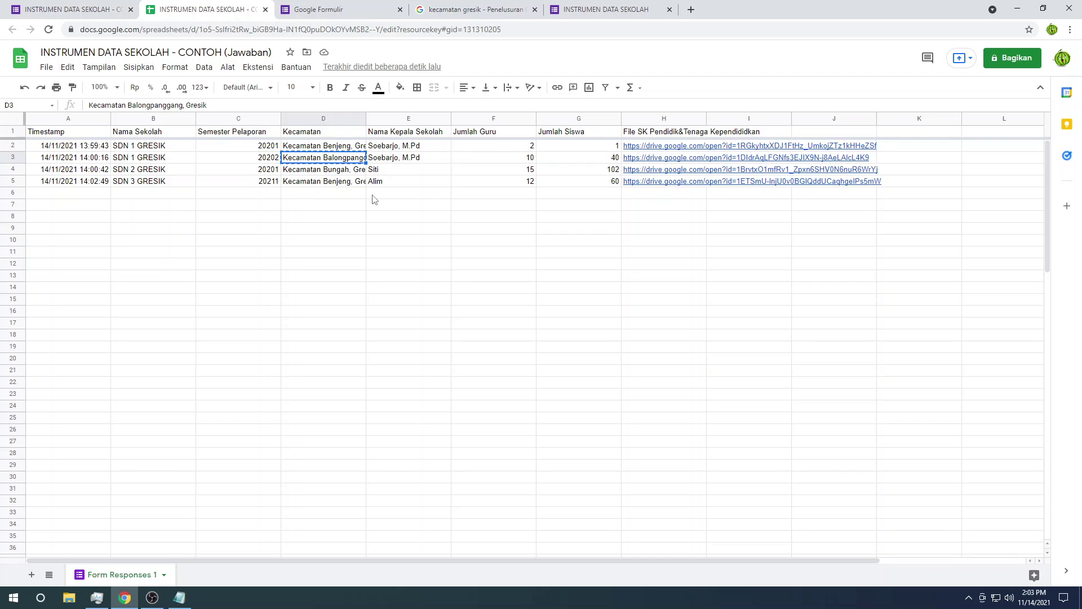
key("Up")
key("ctrl+v")
left_click(372, 197)
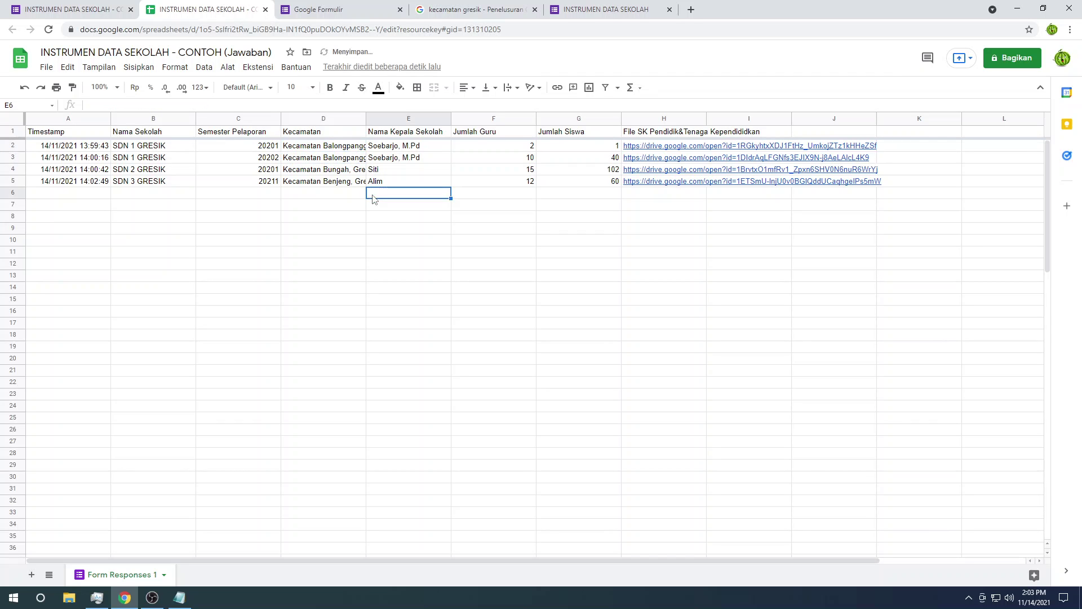
left_click(599, 265)
left_click(68, 9)
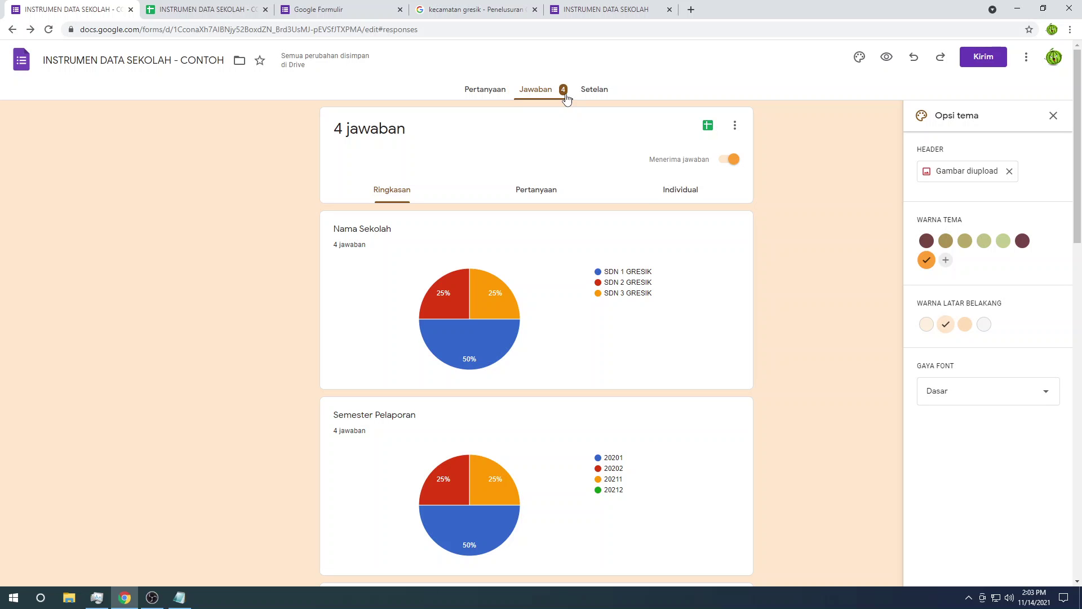
Step: Browse the responses individually and by question, then return to the summary charts
left_click(248, 8)
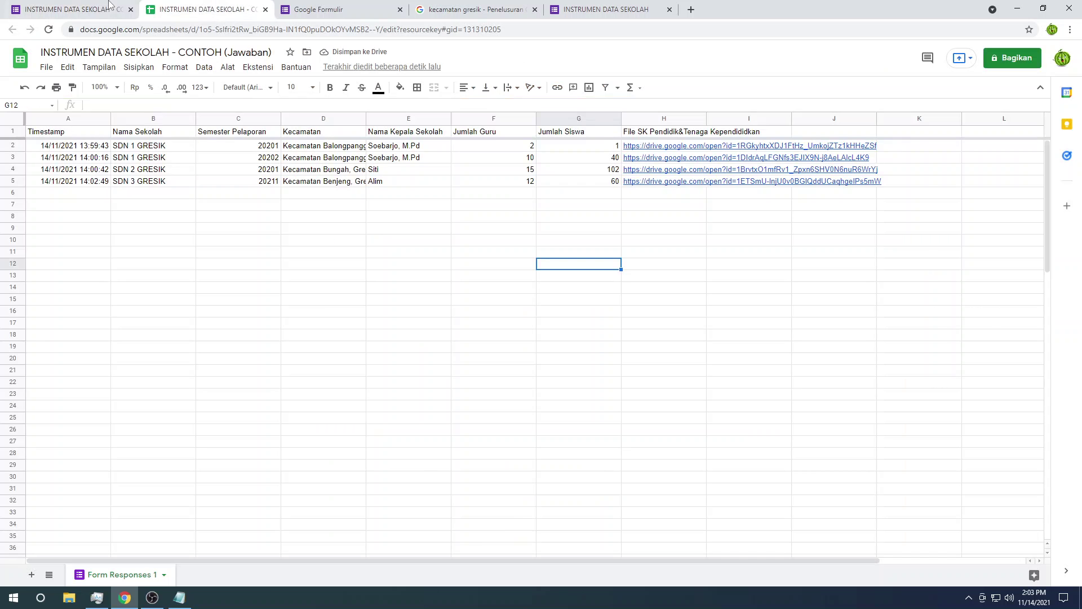
left_click(112, 8)
scroll(553, 218, "down", 15)
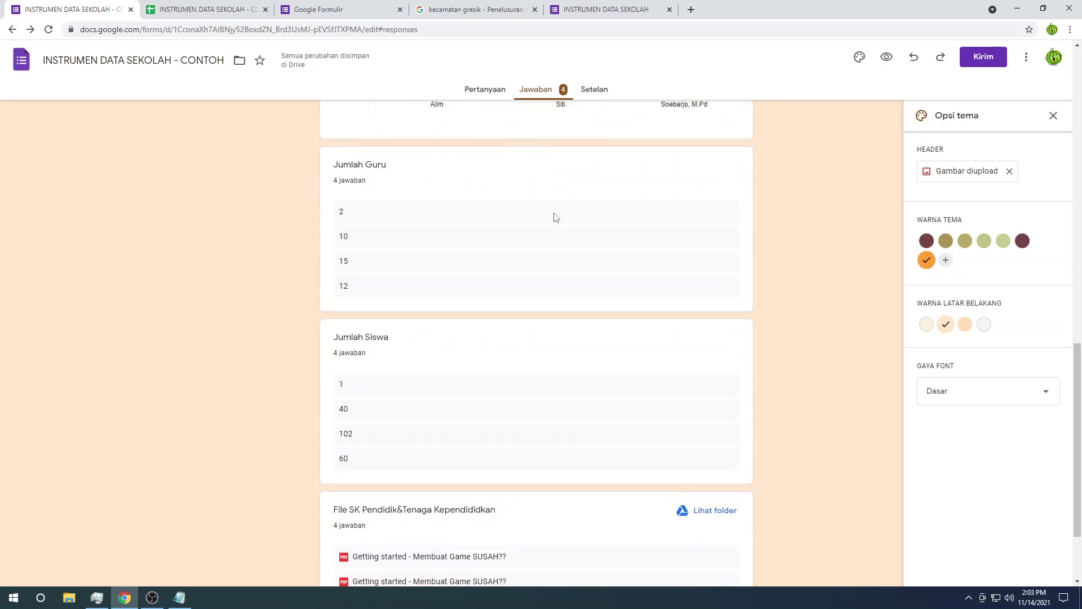
scroll(554, 217, "up", 9)
scroll(555, 217, "up", 10)
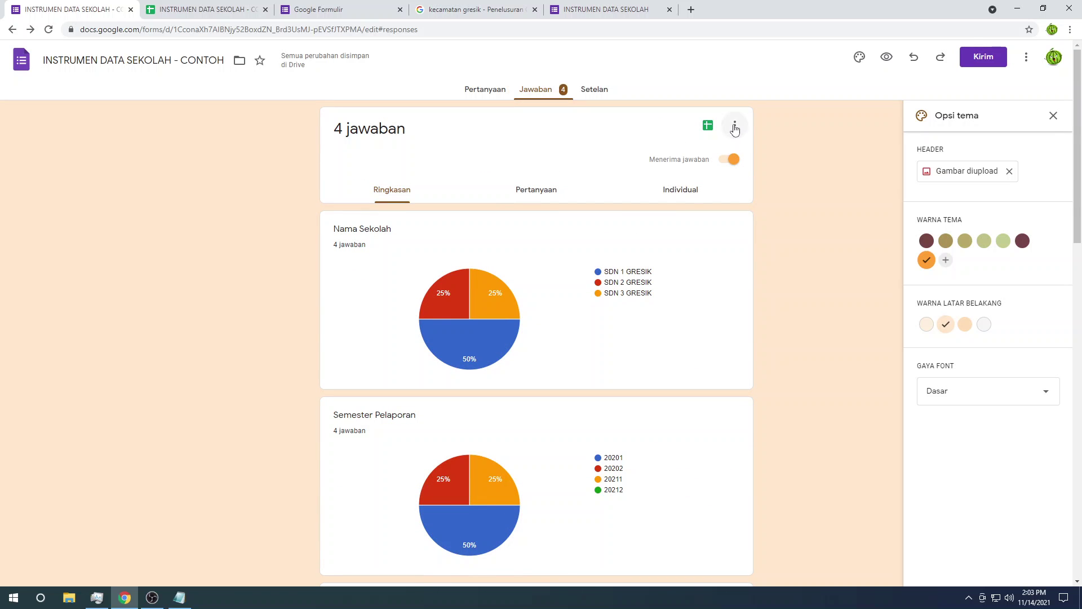
left_click(678, 190)
scroll(538, 236, "down", 9)
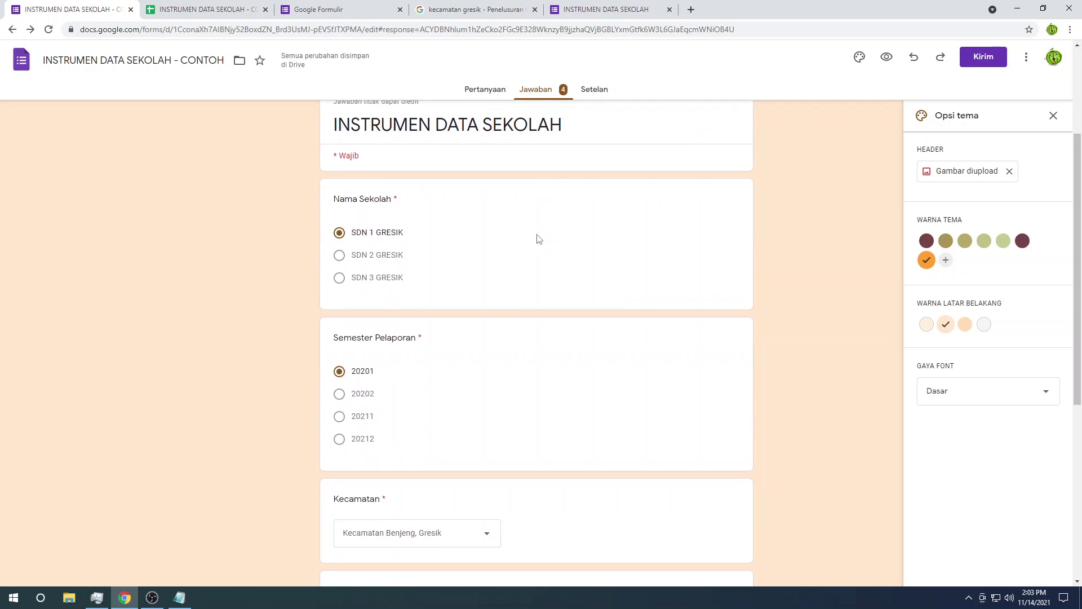
scroll(553, 217, "up", 8)
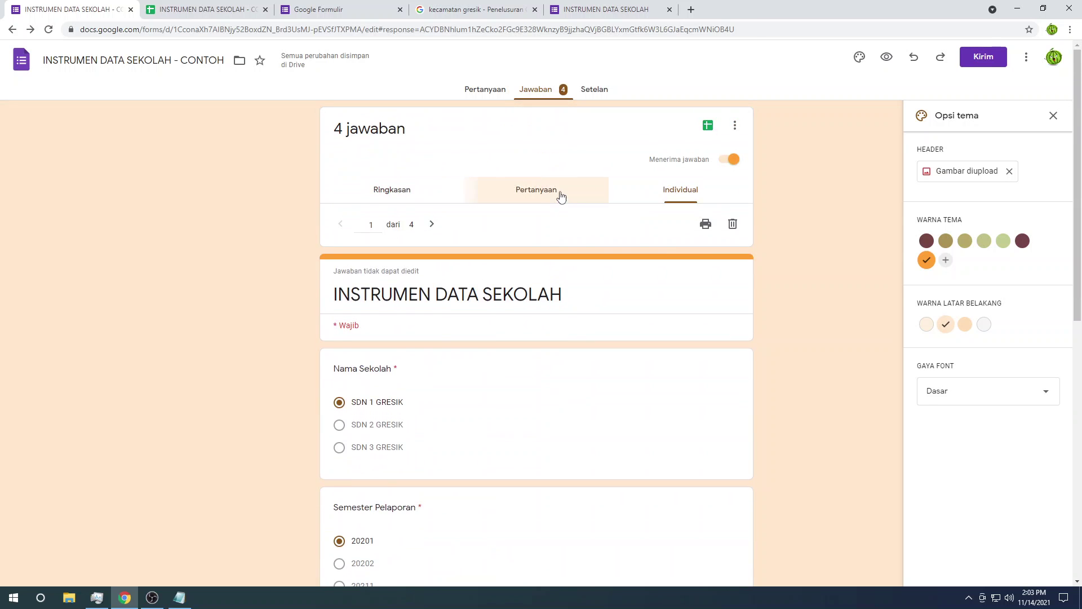
left_click(559, 191)
scroll(569, 248, "down", 1)
scroll(568, 247, "up", 2)
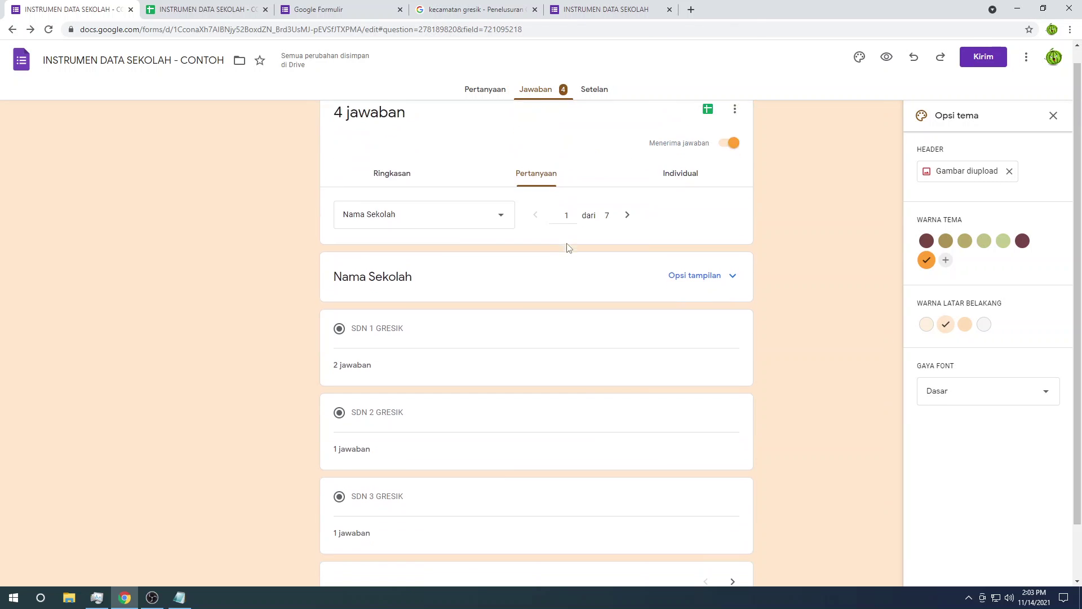
left_click(353, 183)
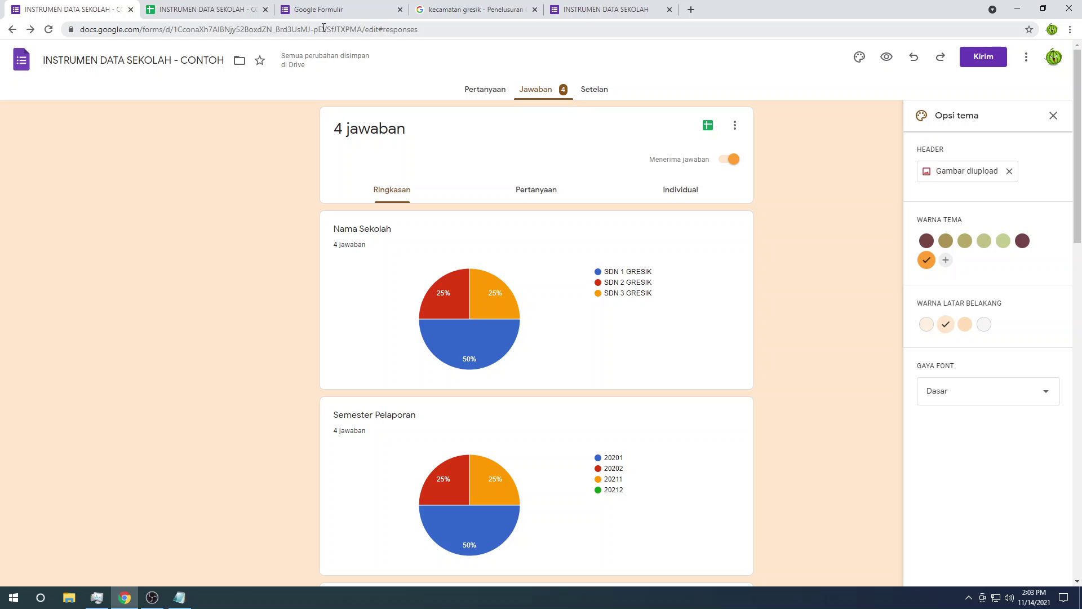
Step: Close the kecamatan gresik search tab and return to the form responses
left_click(445, 5)
left_click(535, 10)
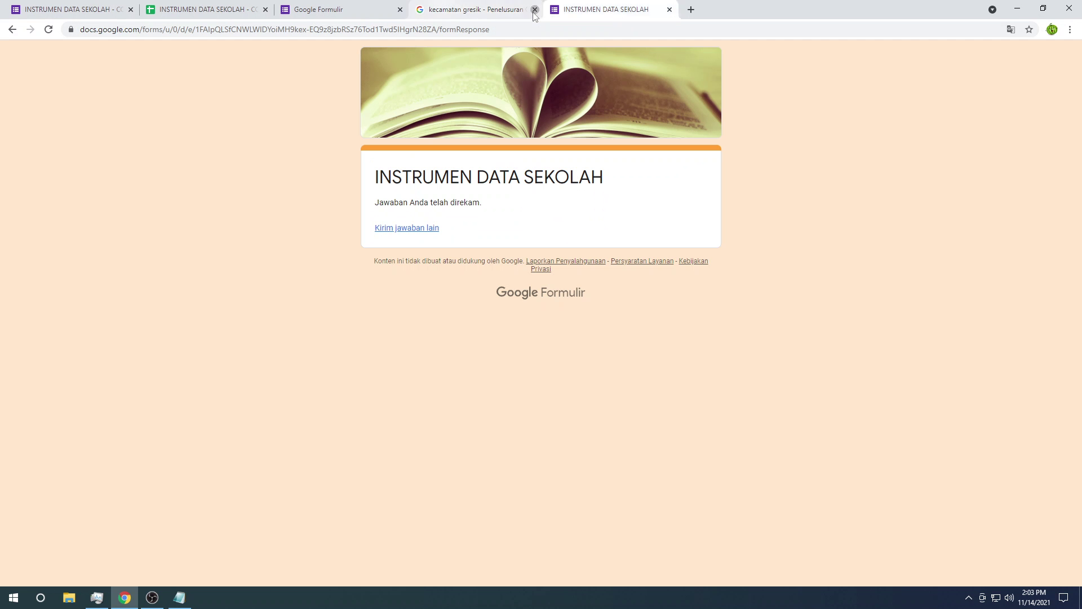
left_click(3, 5)
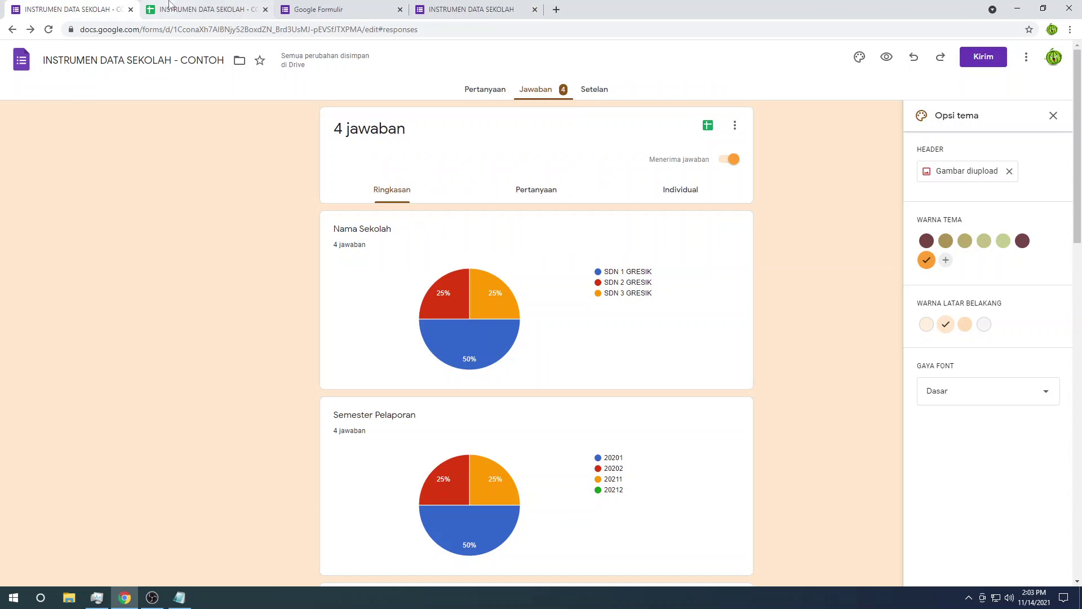
Step: Search 'google data studio' in a new tab and open the Data Studio overview site
left_click(560, 6)
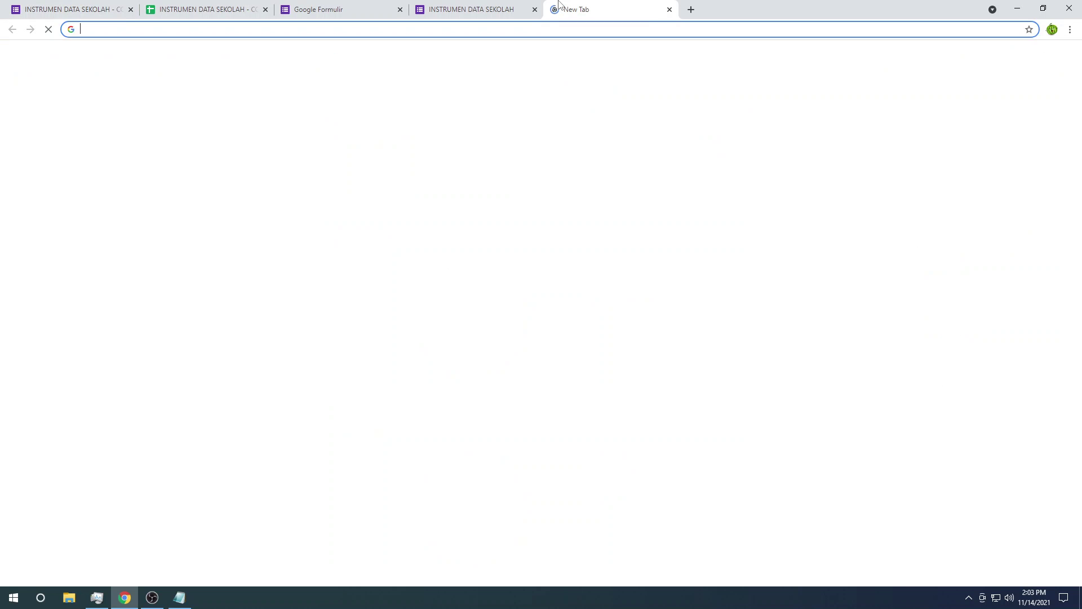
type("google data s")
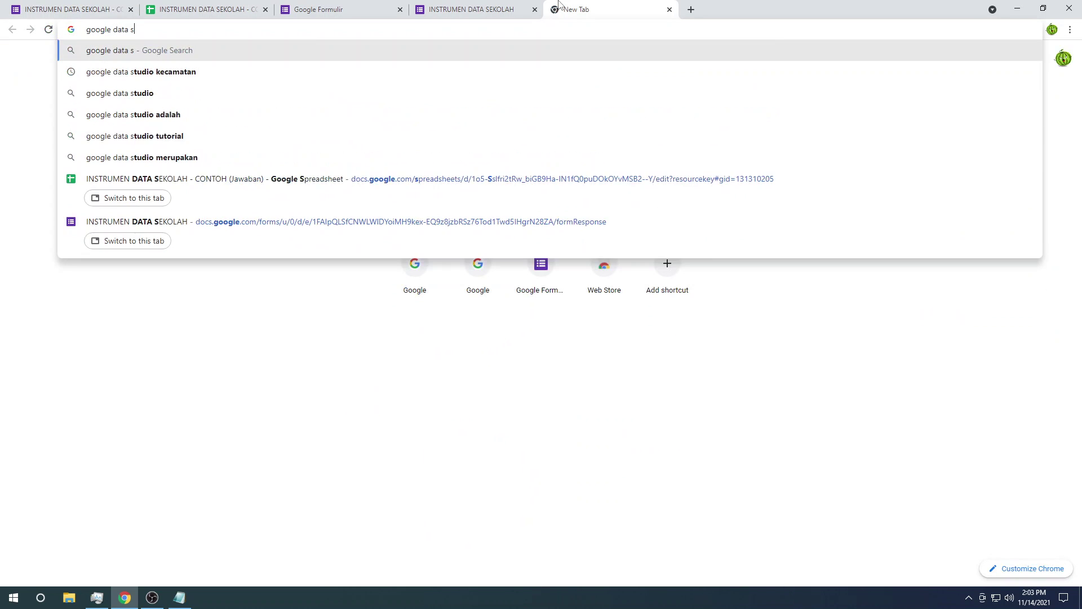
type("tu")
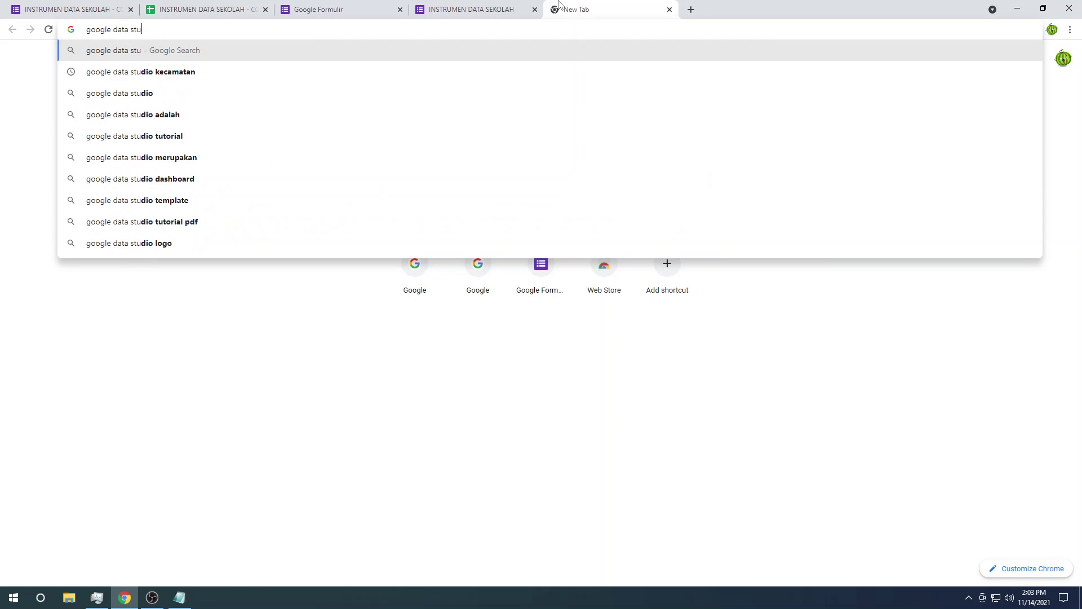
key("Down")
key("Down")
key("Return")
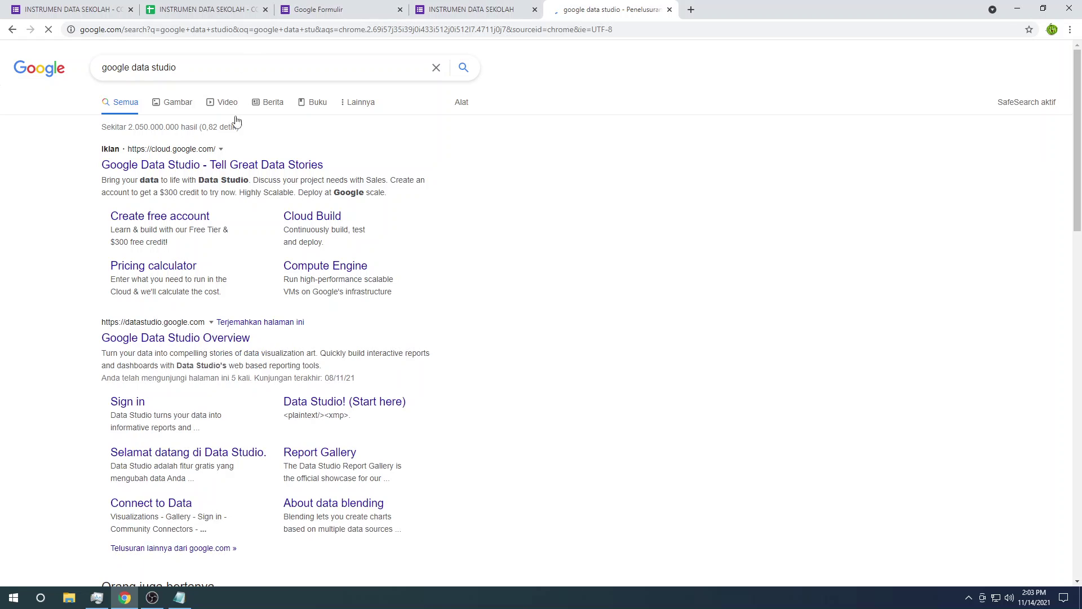
left_click(184, 338)
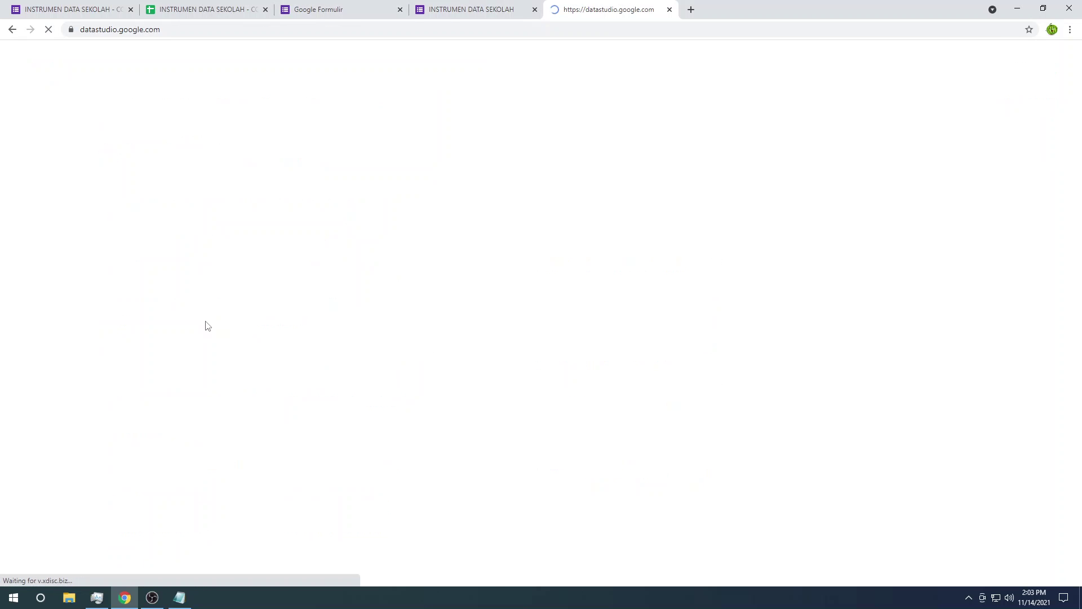
left_click_drag(82, 29, 159, 30)
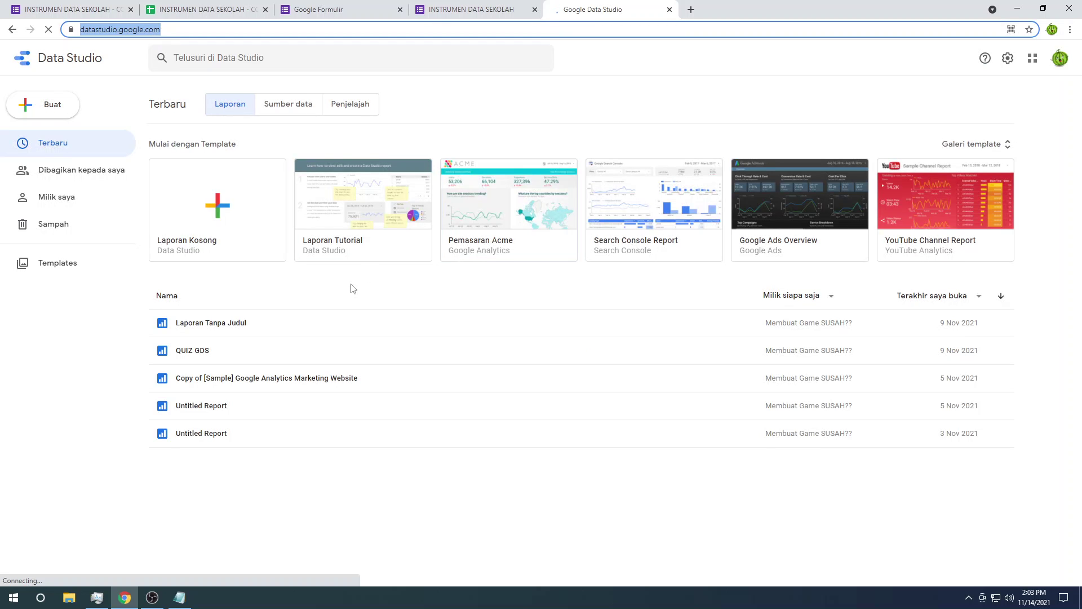
Step: Open the QUIZ GDS report in a new tab
right_click(198, 351)
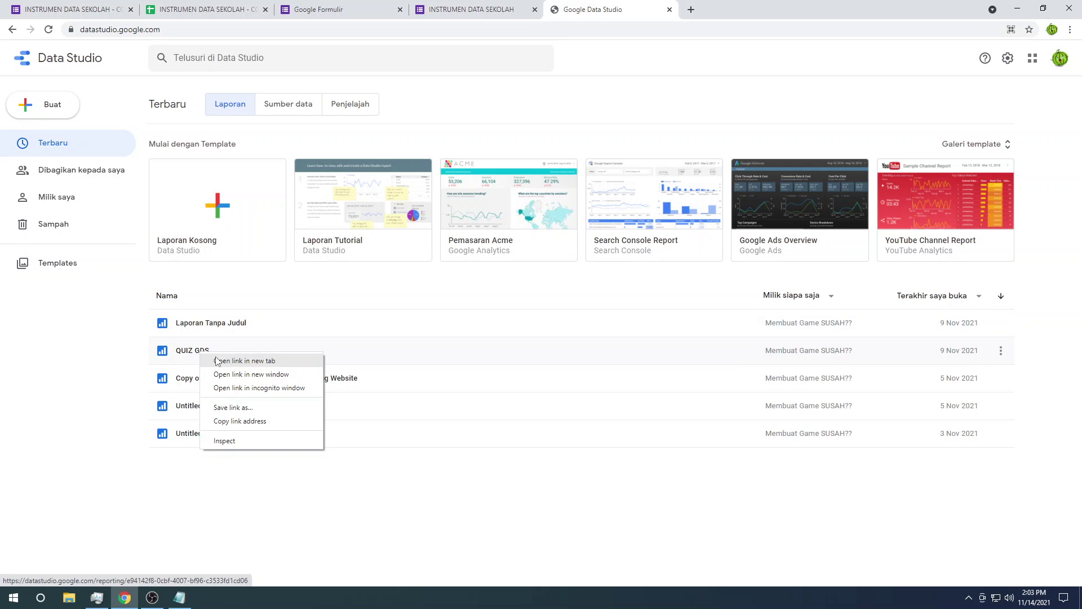
left_click(217, 359)
left_click(747, 5)
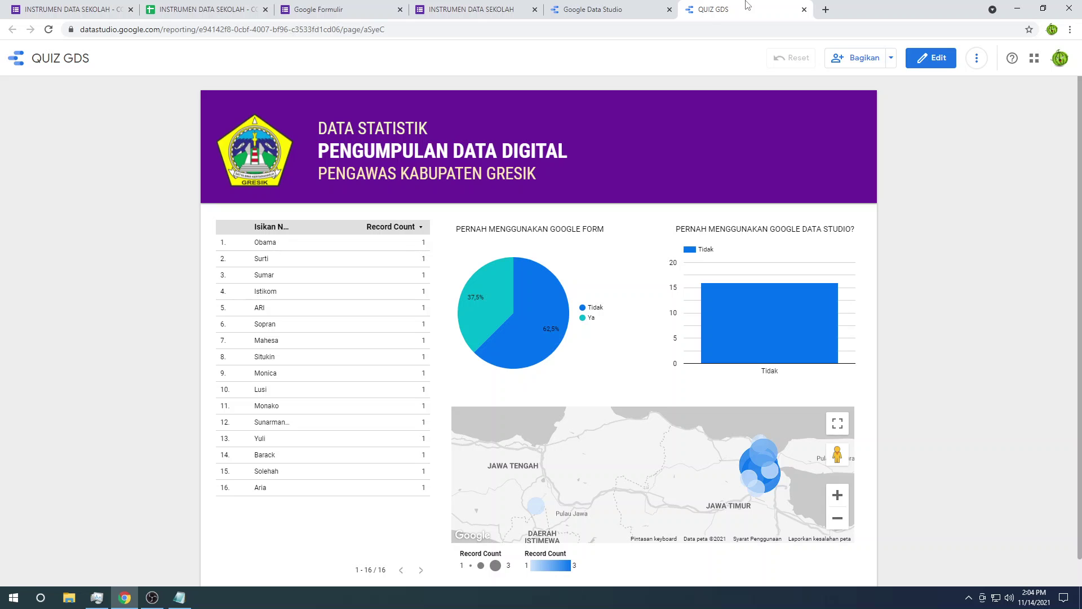
Step: Inspect the QUIZ GDS pie and bar charts and pan the Gresik map
scroll(715, 347, "down", 1)
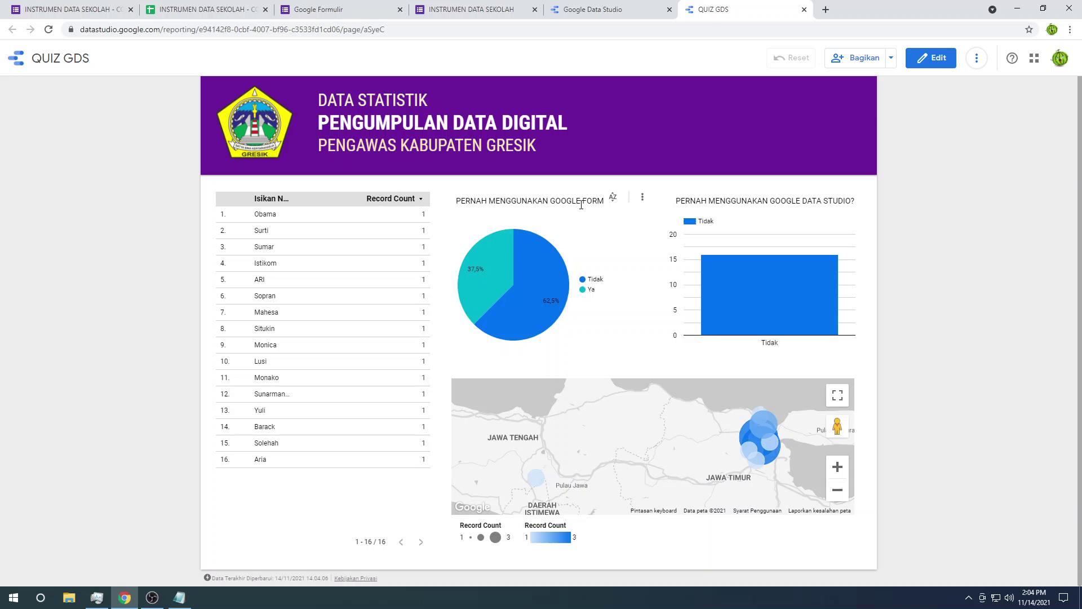
mouse_move(481, 283)
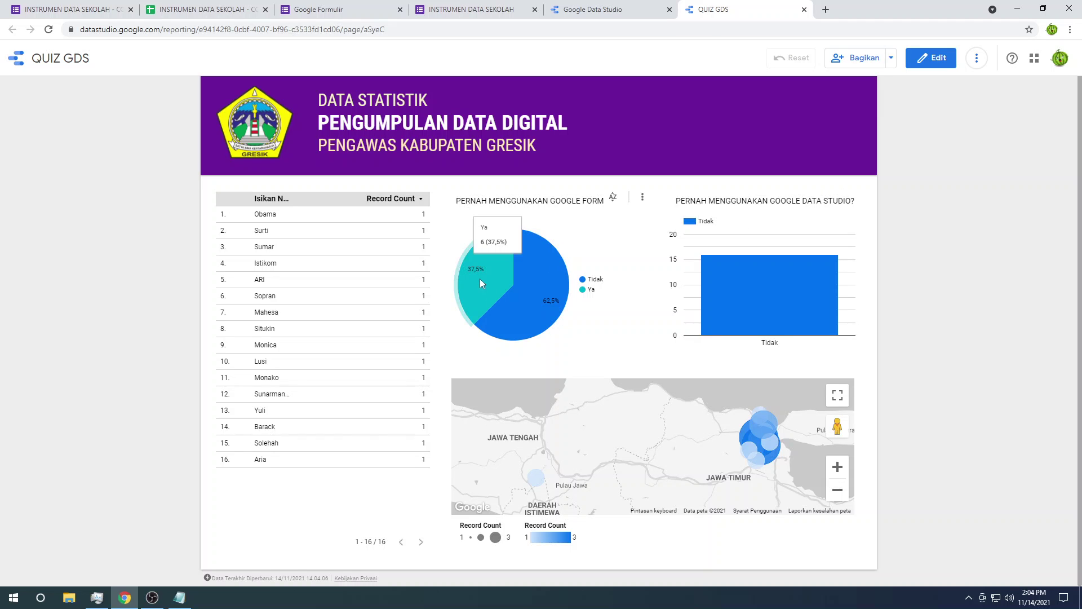
mouse_move(545, 313)
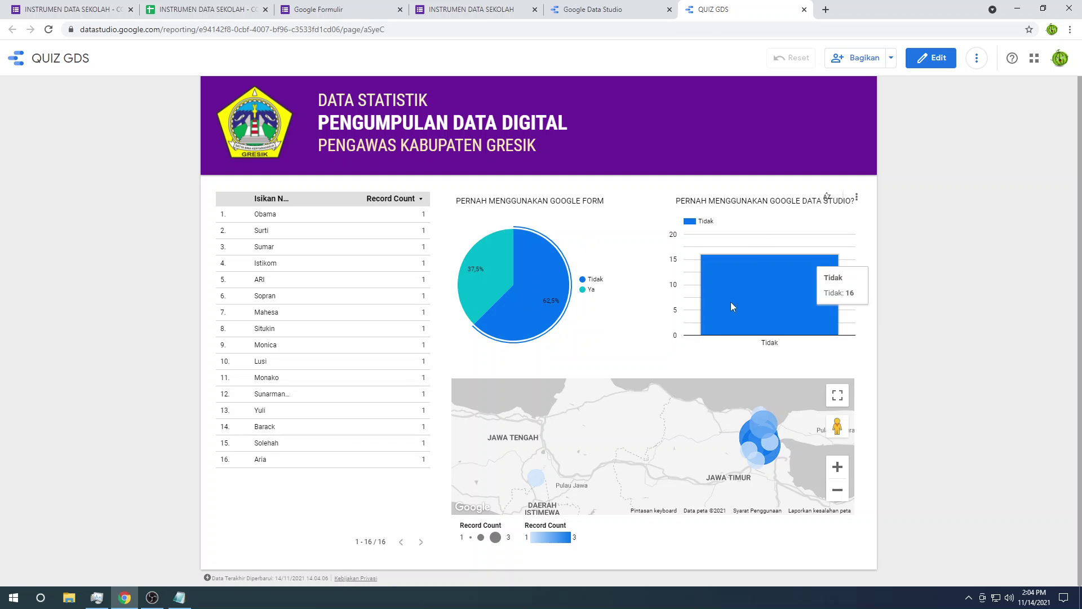
scroll(693, 464, "up", 4)
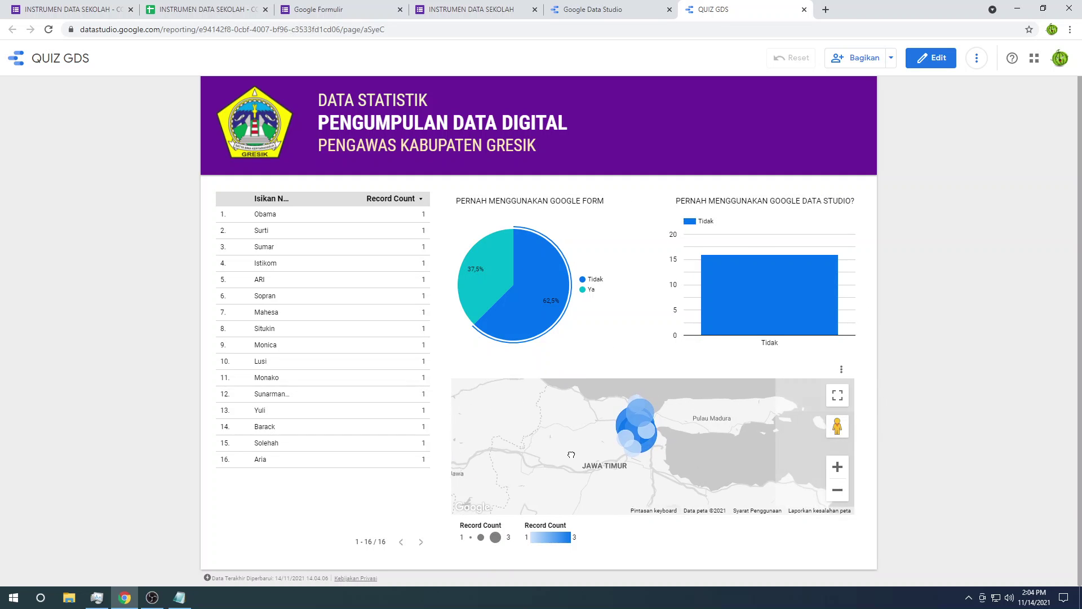
left_click_drag(665, 424, 661, 464)
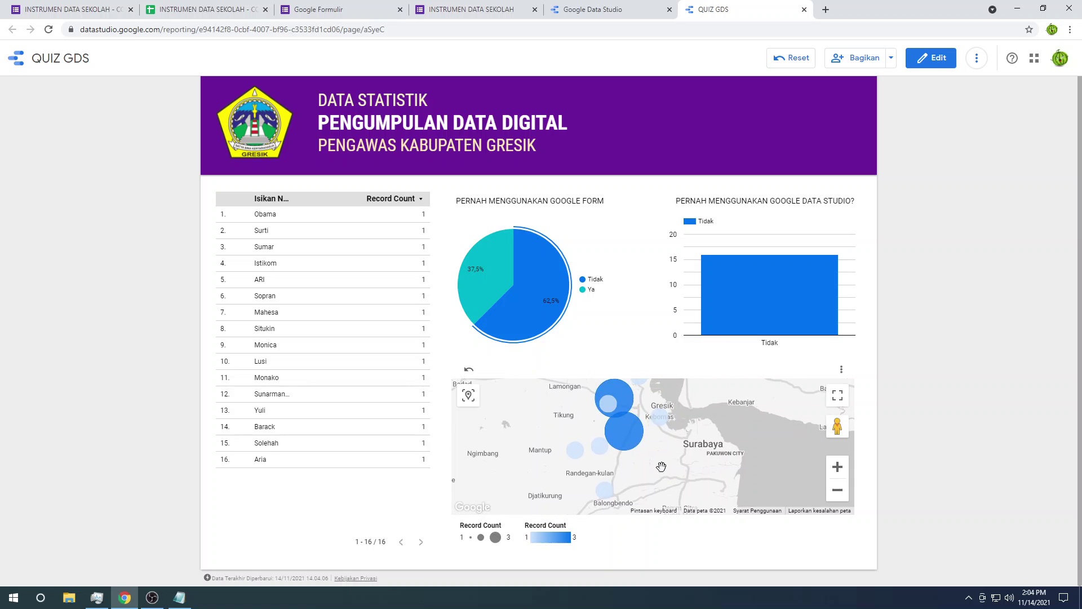
mouse_move(629, 447)
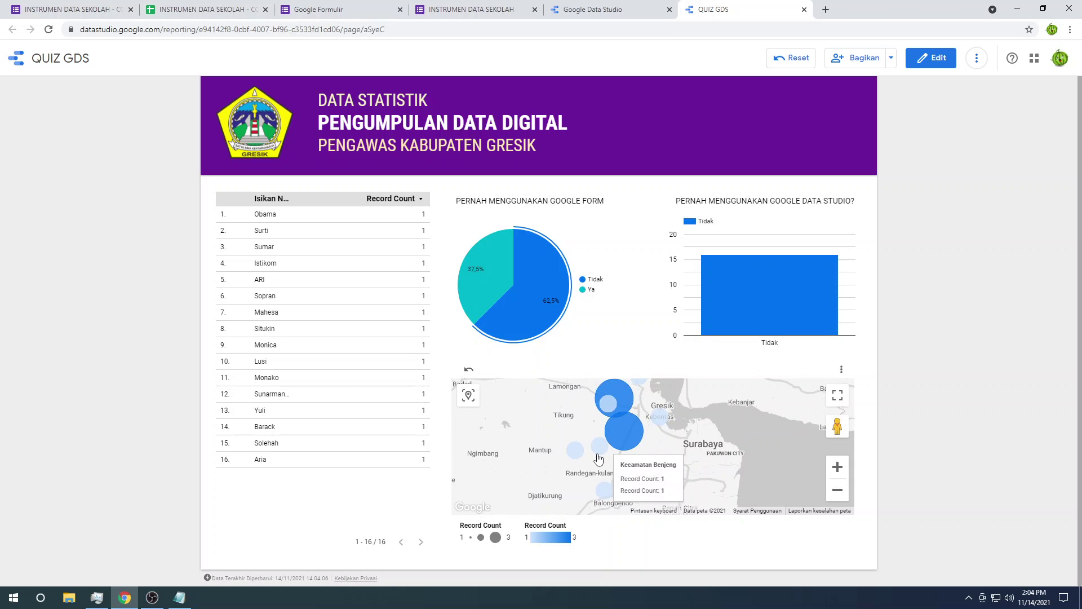
scroll(668, 424, "down", 1)
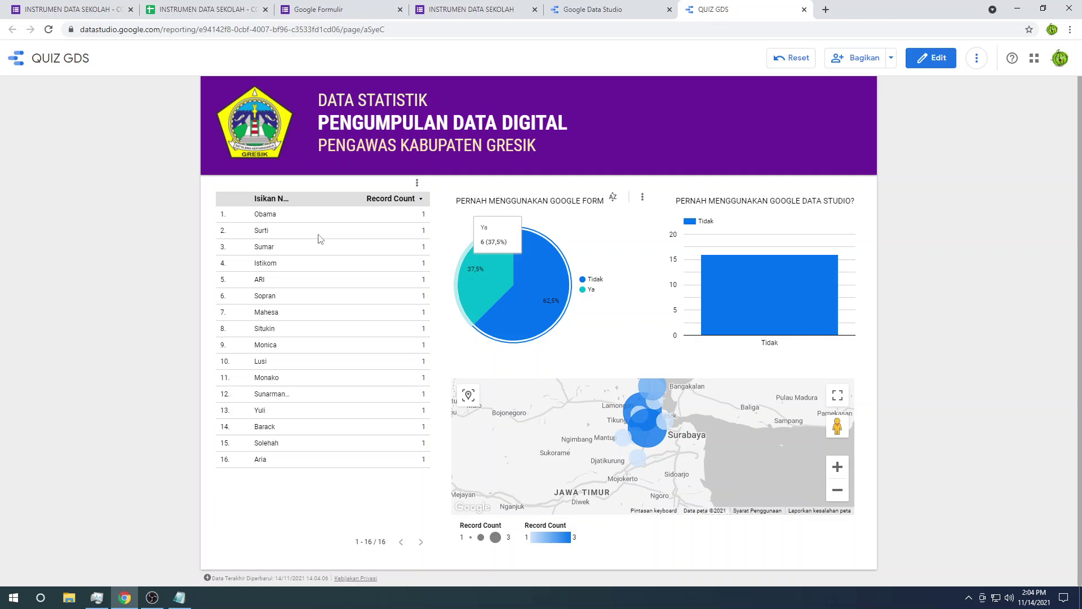
scroll(319, 238, "up", 1)
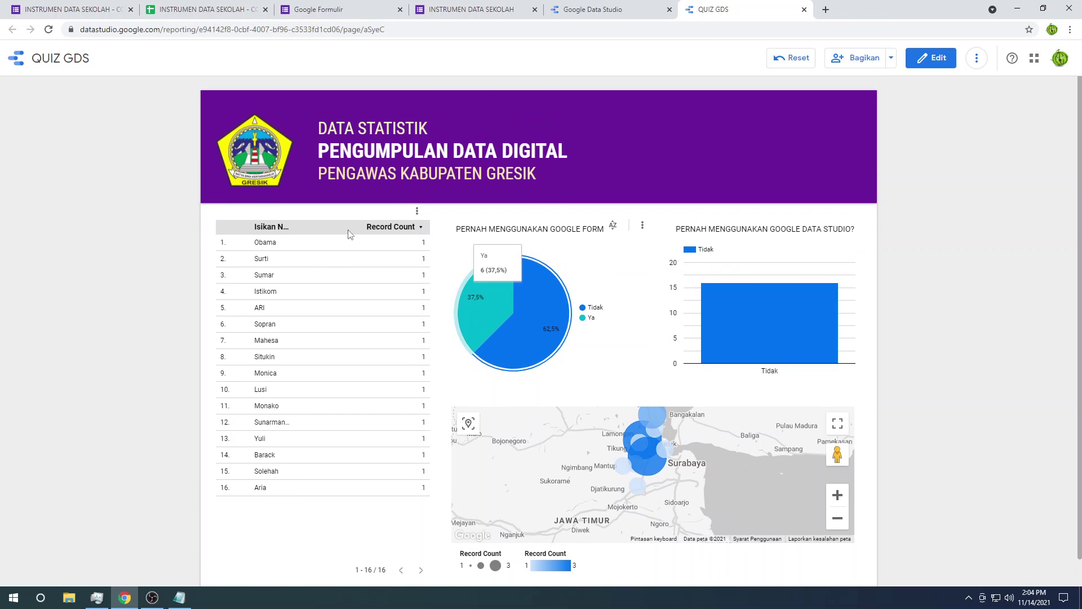
scroll(349, 220, "down", 1)
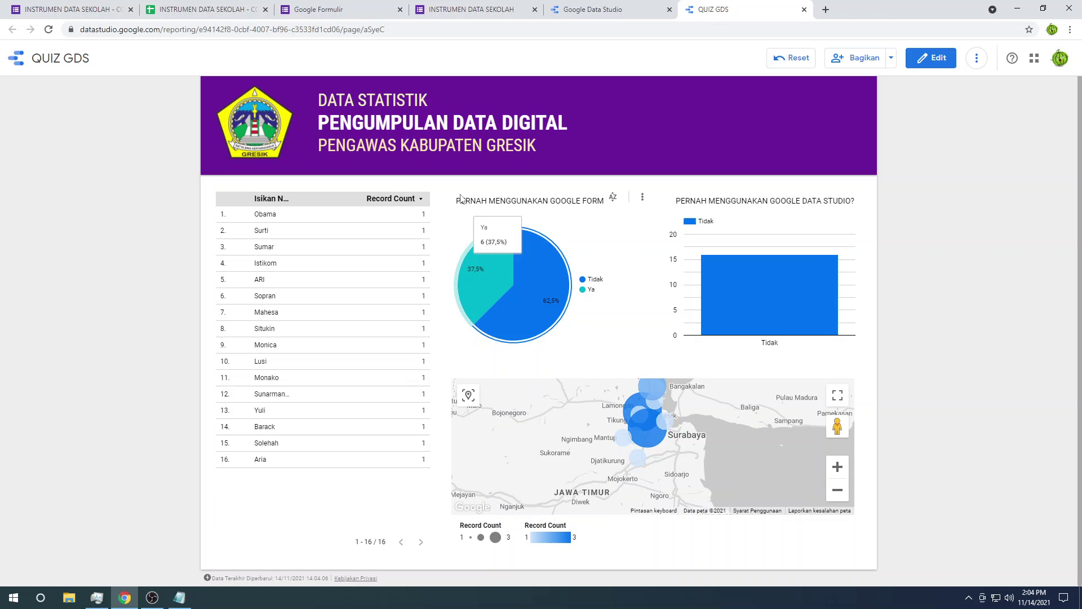
Step: Return to the Data Studio home page and create a new blank report
left_click(623, 5)
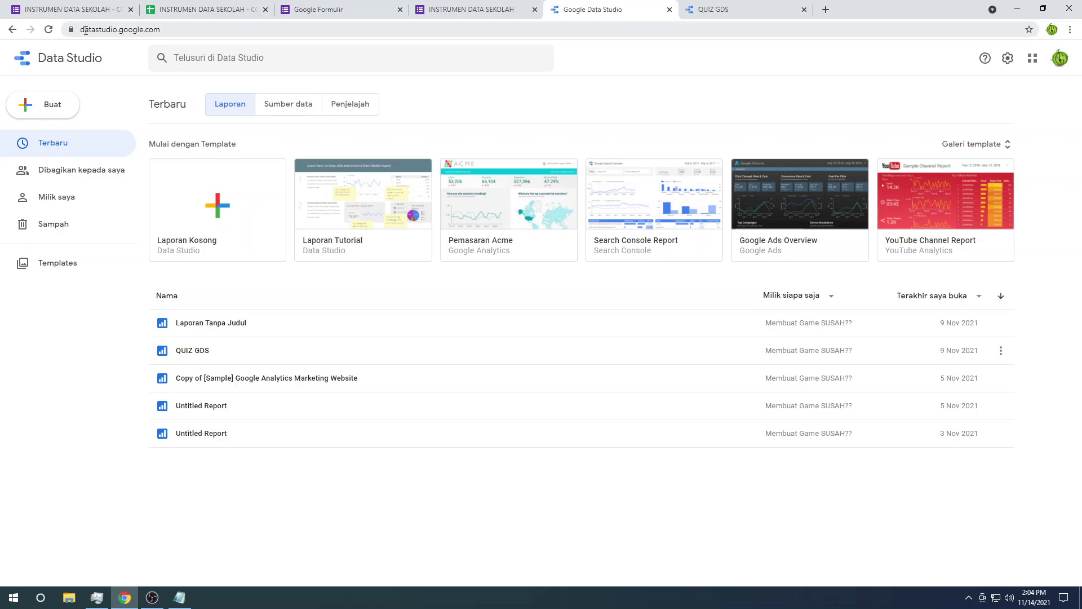
left_click_drag(83, 29, 169, 31)
left_click(183, 86)
left_click(220, 217)
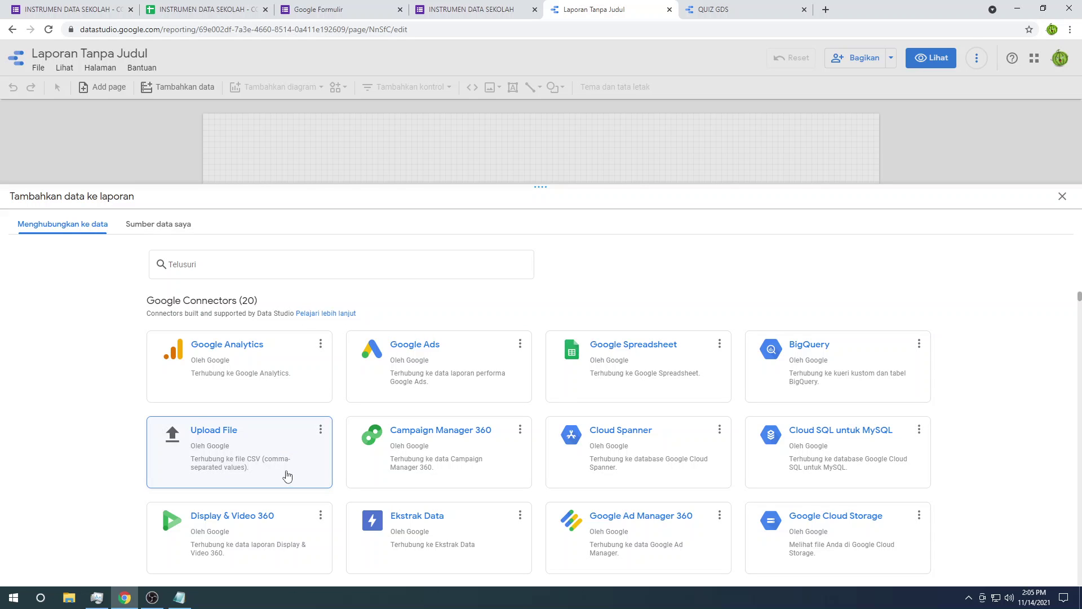
Step: Scroll through the Google connectors in the add-data panel
scroll(290, 469, "down", 10)
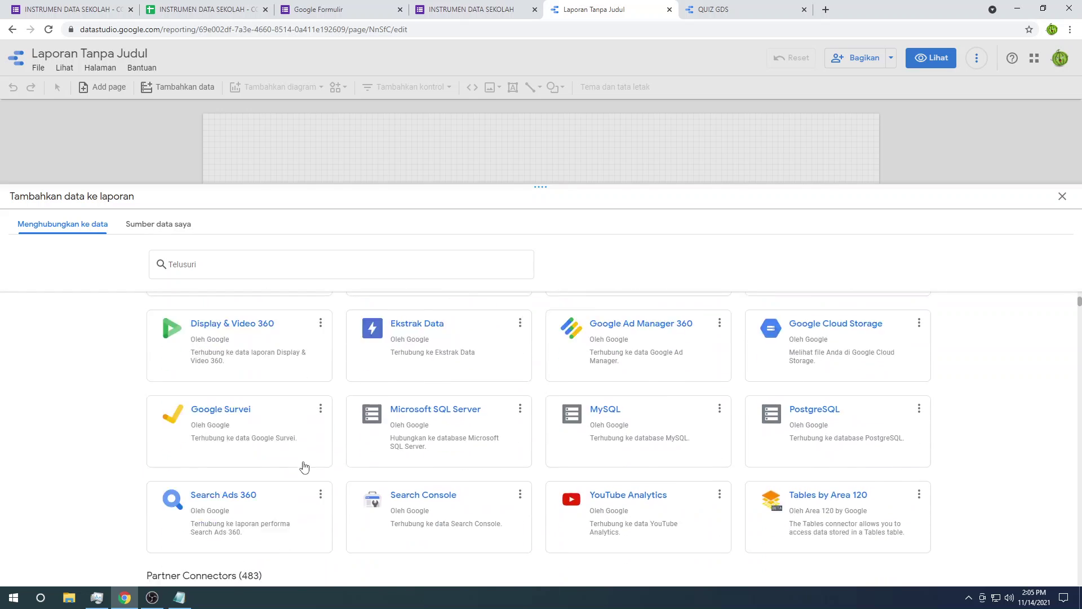
scroll(306, 467, "down", 3)
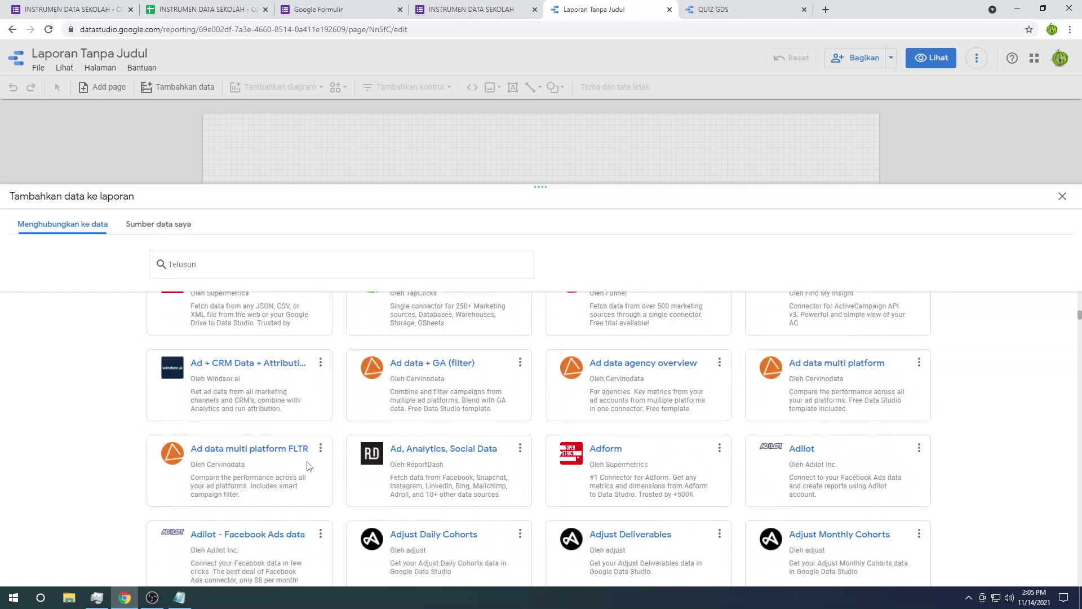
scroll(700, 448, "up", 4)
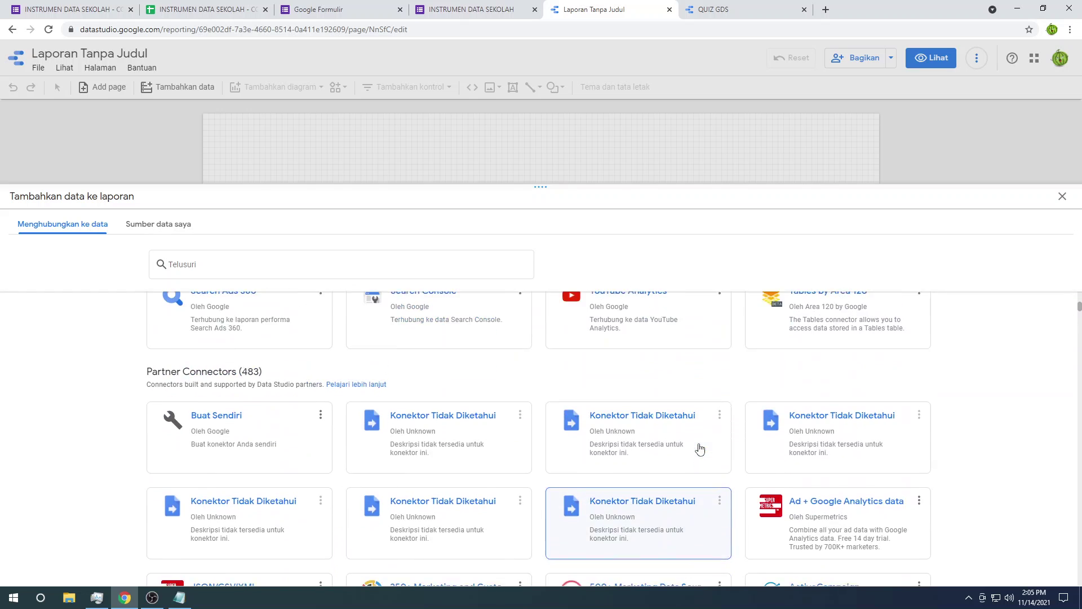
scroll(699, 448, "down", 3)
scroll(699, 448, "down", 14)
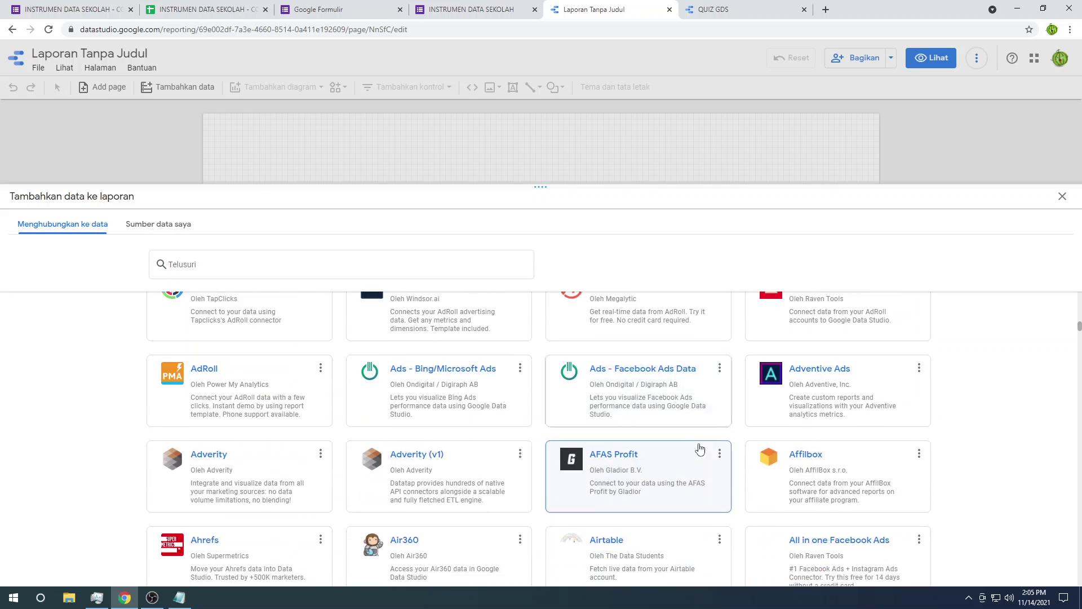
scroll(699, 448, "up", 2)
scroll(699, 448, "up", 15)
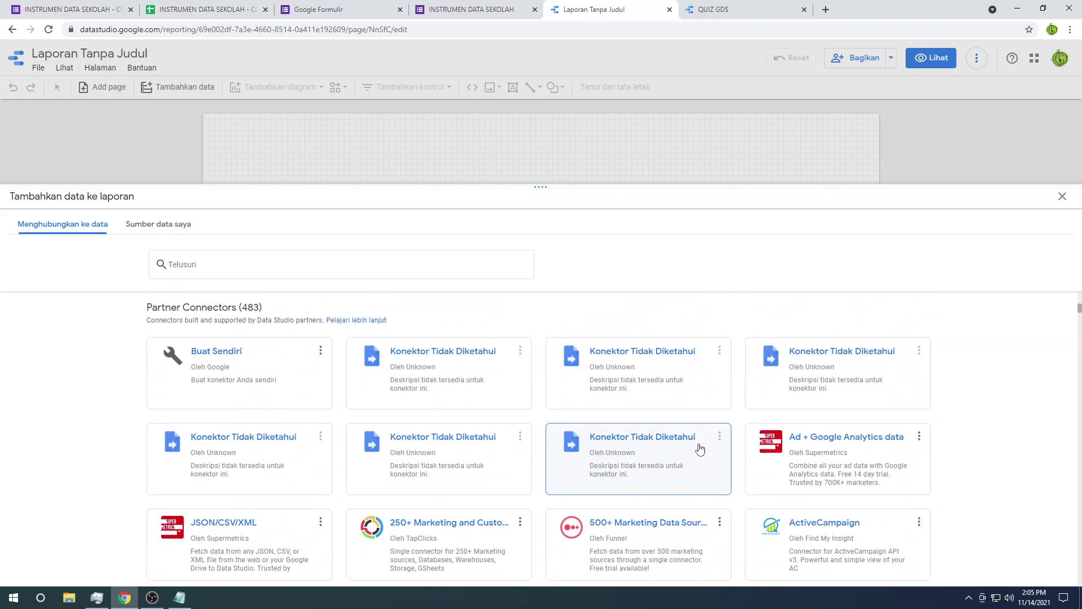
scroll(700, 448, "up", 1)
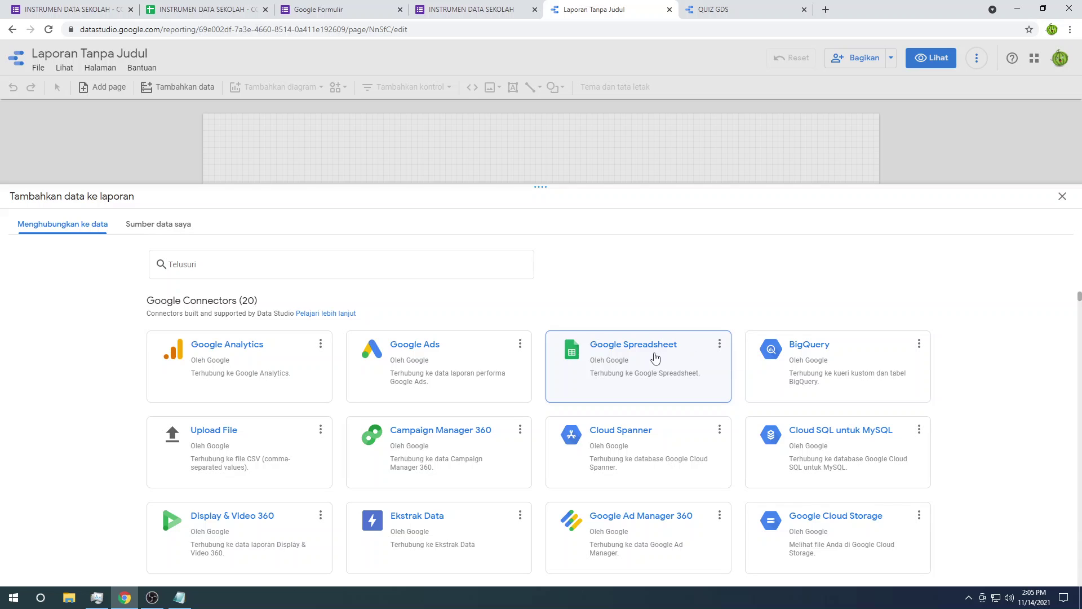
Step: Choose Google Spreadsheet, INSTRUMEN DATA SEKOLAH - CONTOH (Jawaban), and its Form Responses 1 sheet
left_click(634, 356)
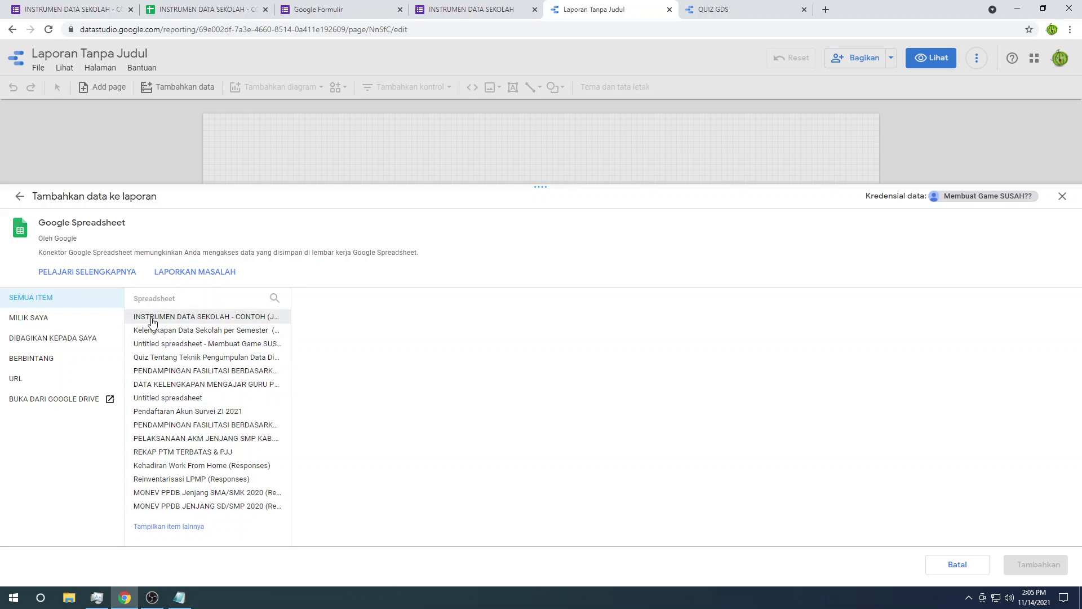
left_click(199, 319)
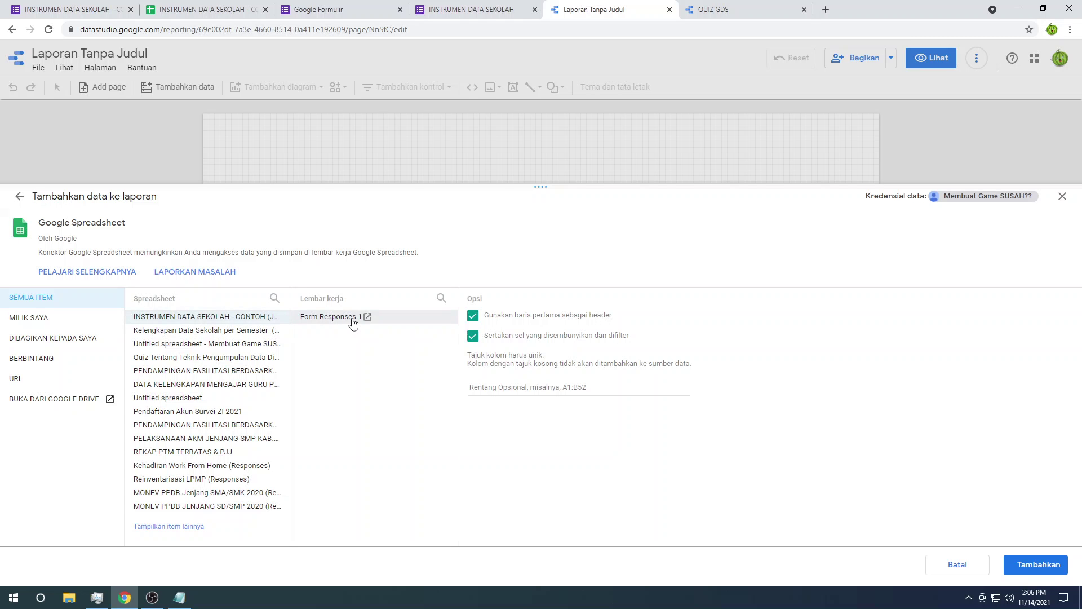
left_click(353, 320)
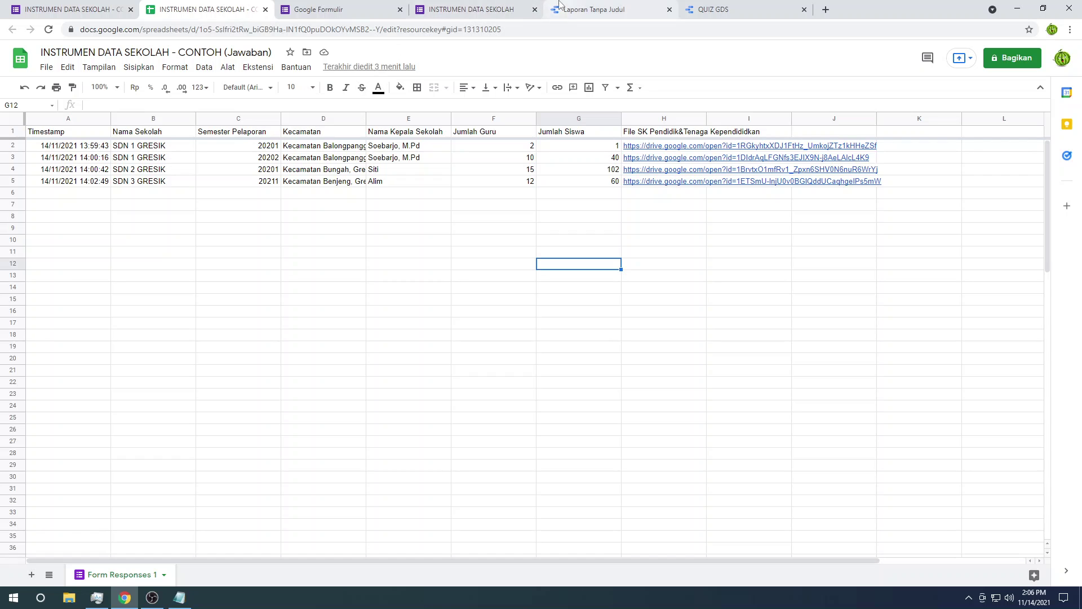
Step: Glance at the Forms and QUIZ GDS tabs, then return to the data setup
left_click(474, 9)
left_click(350, 9)
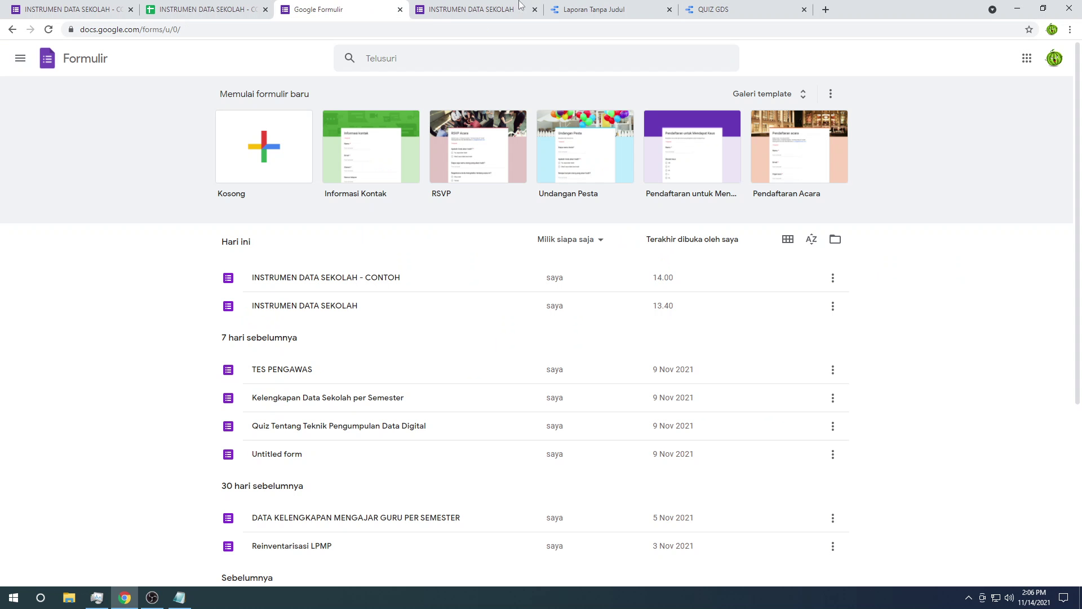
left_click(706, 6)
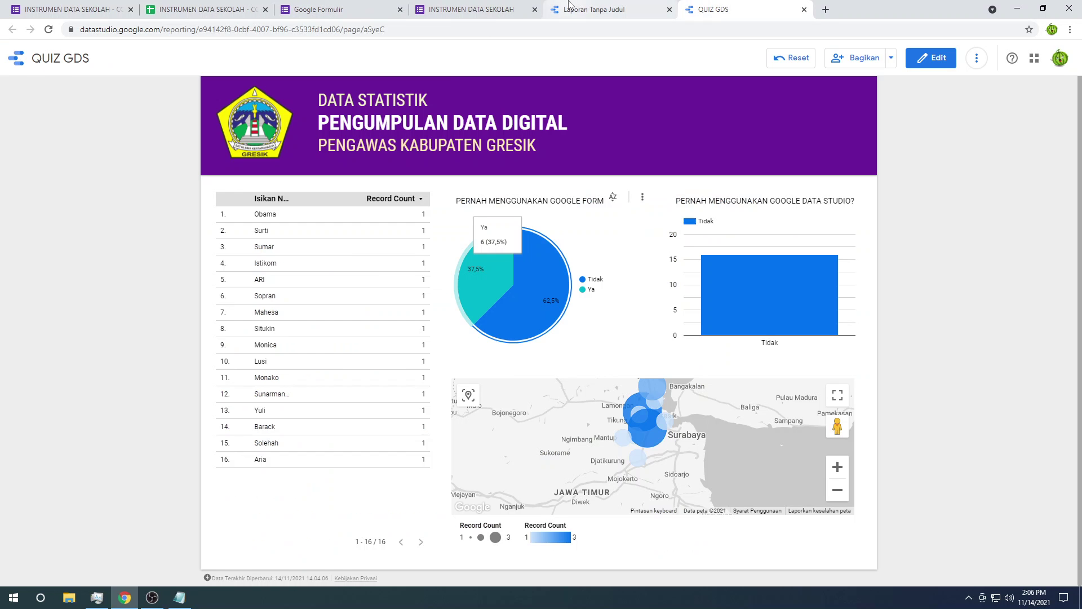
left_click(589, 9)
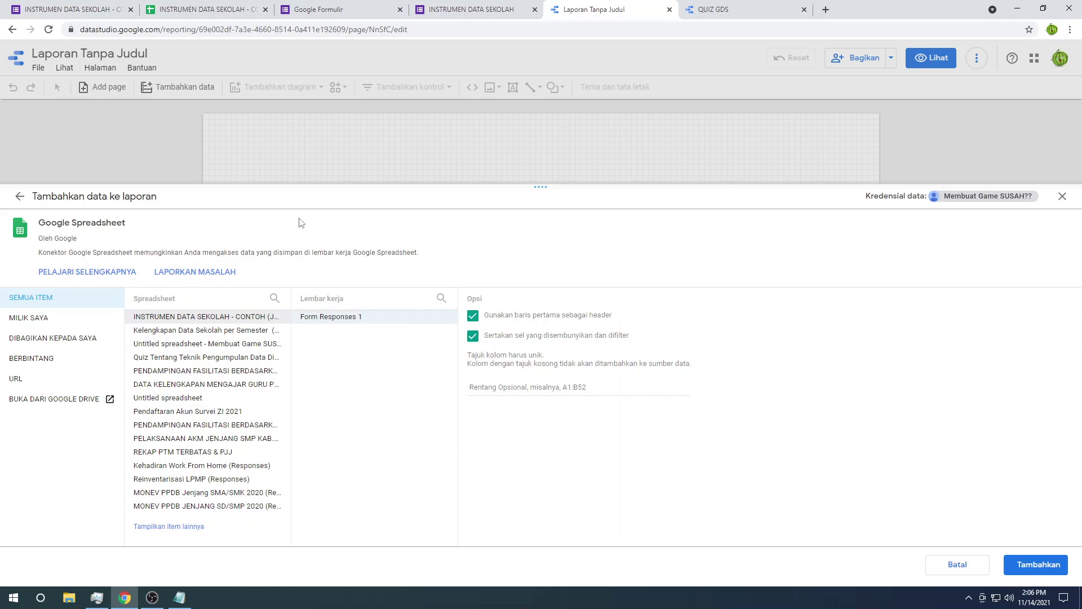
left_click(186, 9)
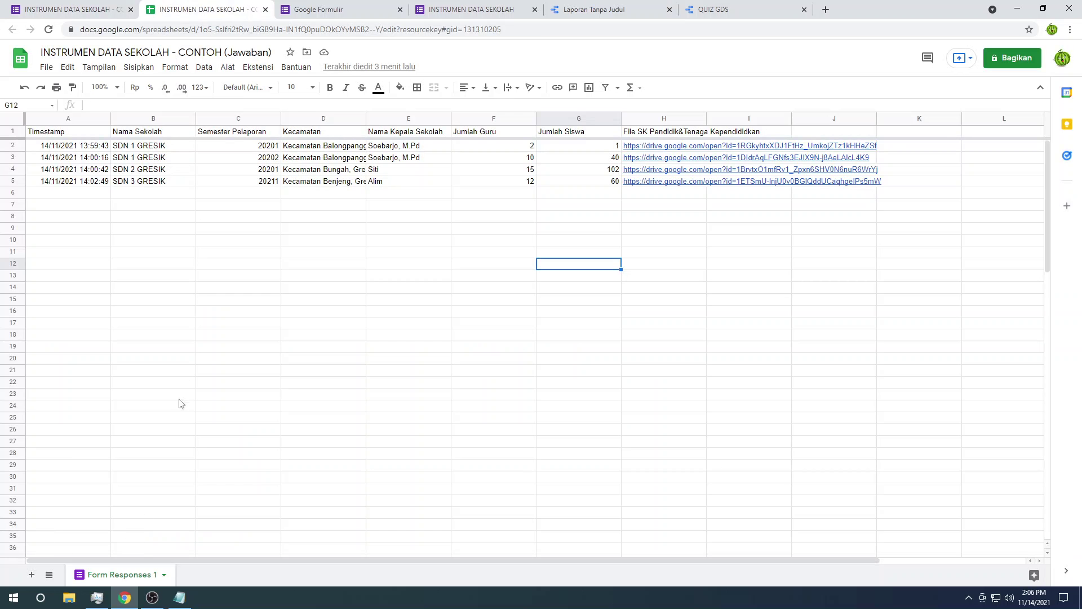
left_click(178, 317)
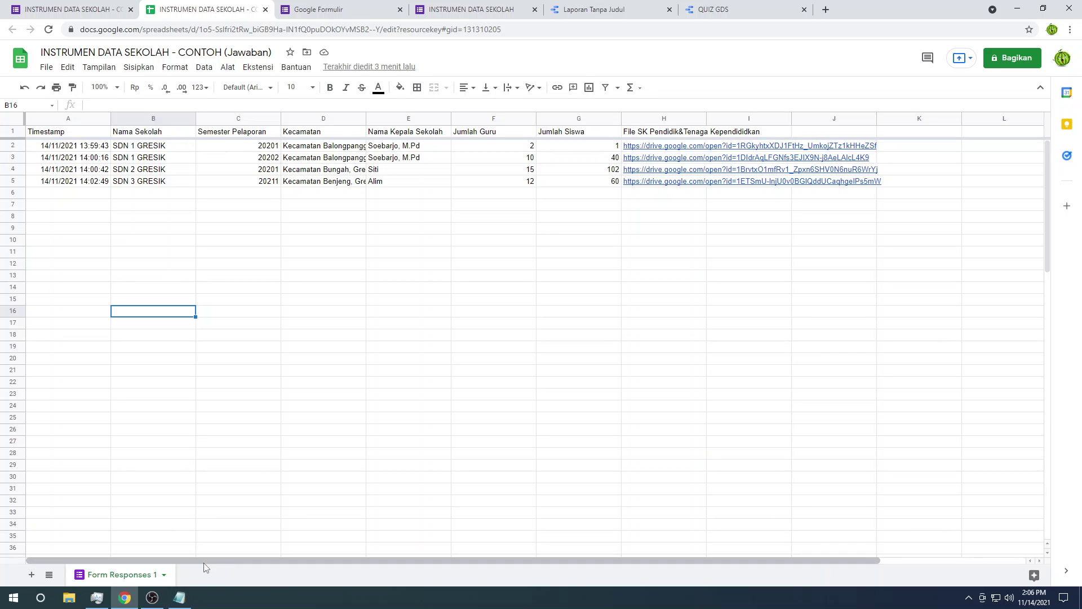
left_click(629, 7)
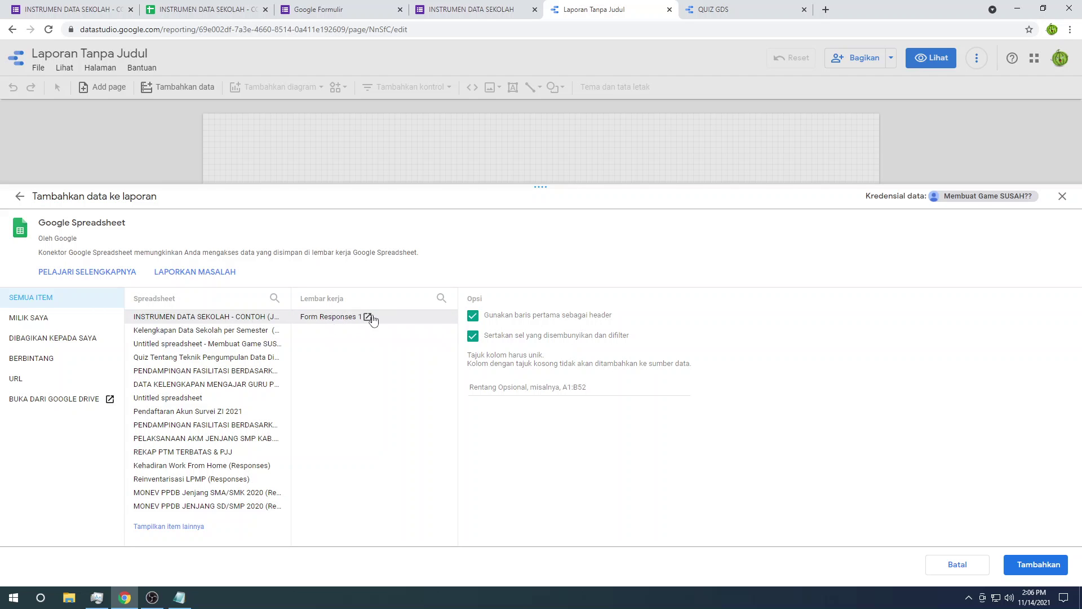
Step: Add Form Responses 1 to the report and drag Semester Pelaporan into the school table
left_click(1031, 563)
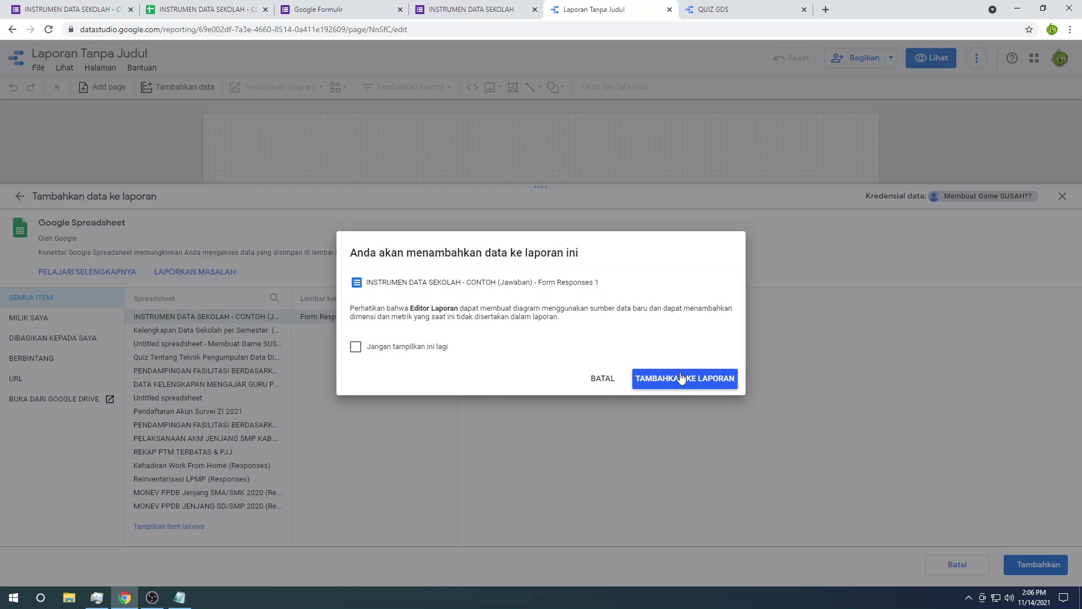
left_click(681, 377)
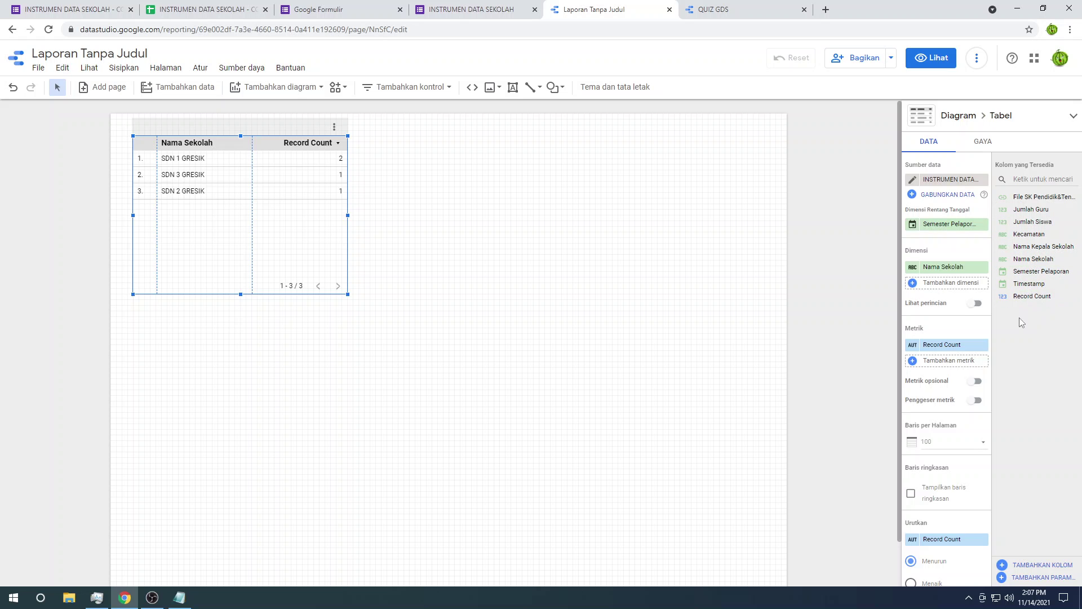
left_click_drag(1031, 273, 243, 142)
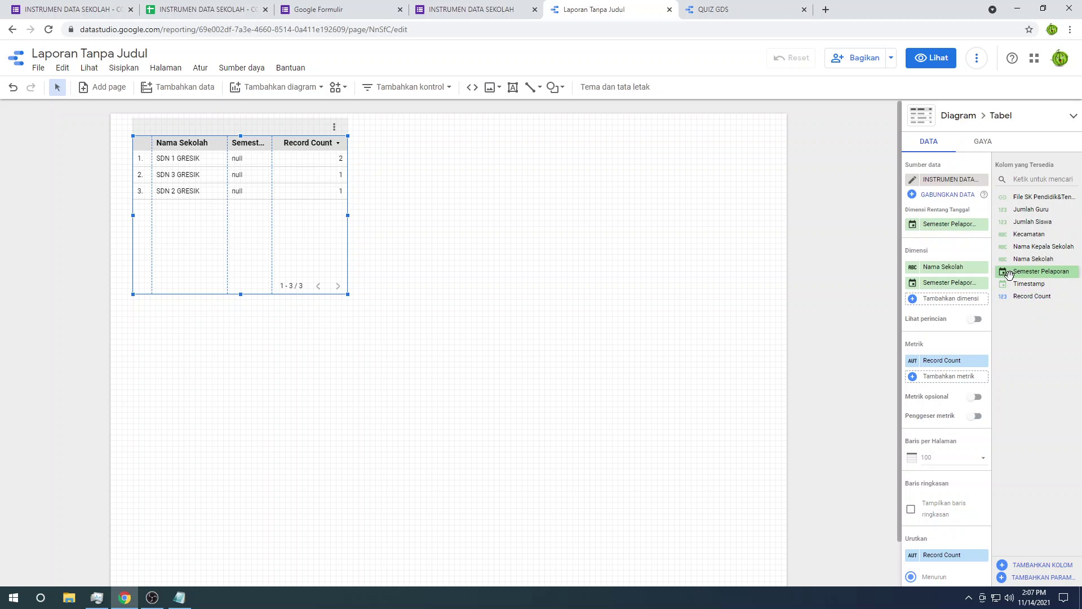
left_click_drag(1004, 272, 264, 149)
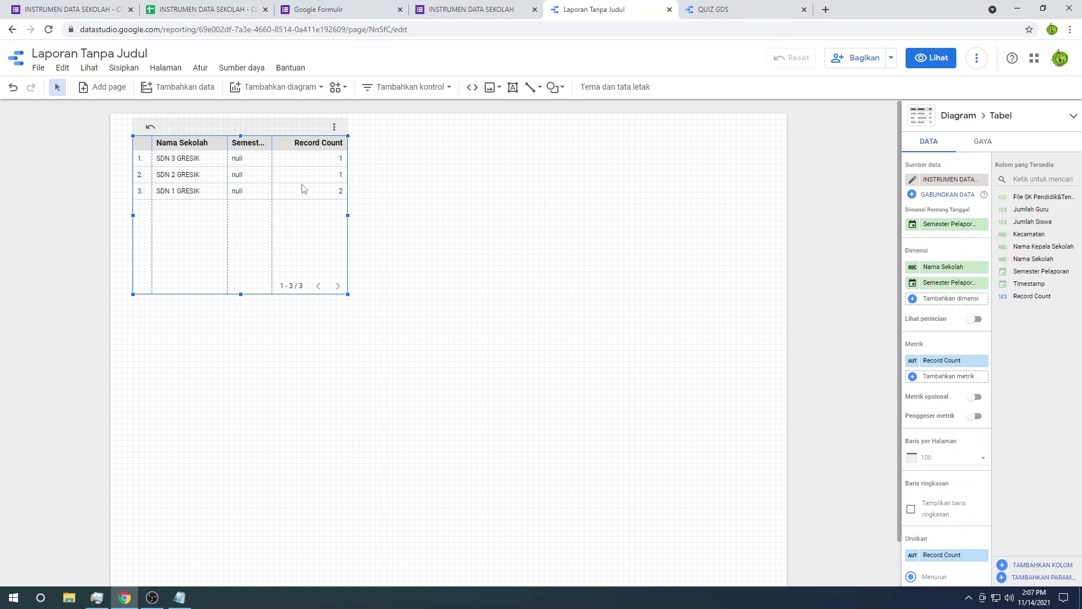
left_click(396, 185)
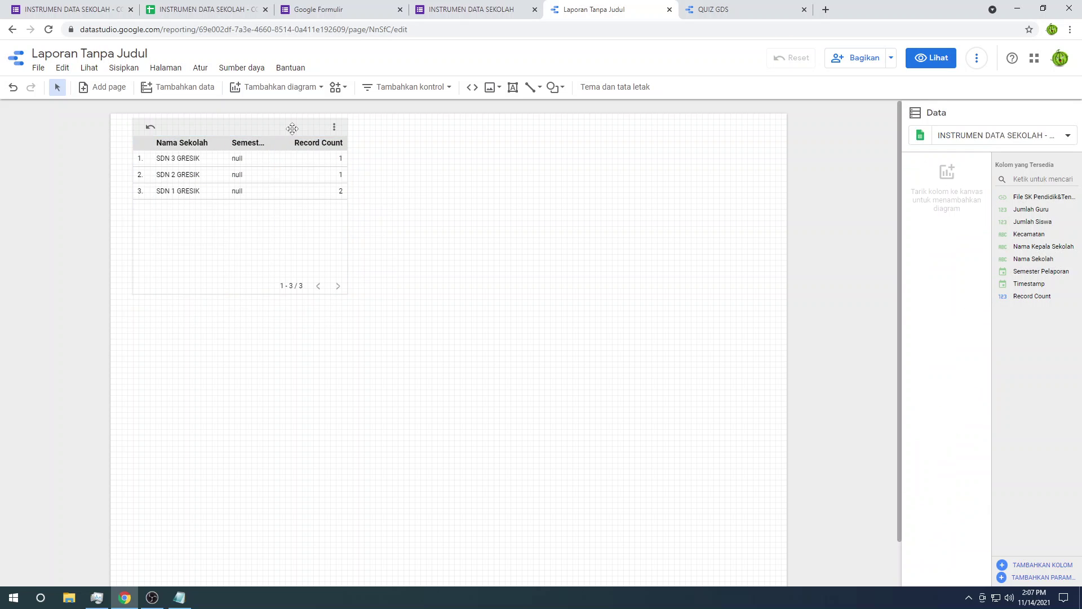
left_click(291, 129)
Step: Delete the school table and draw an image box near the page's top-left
key("Delete")
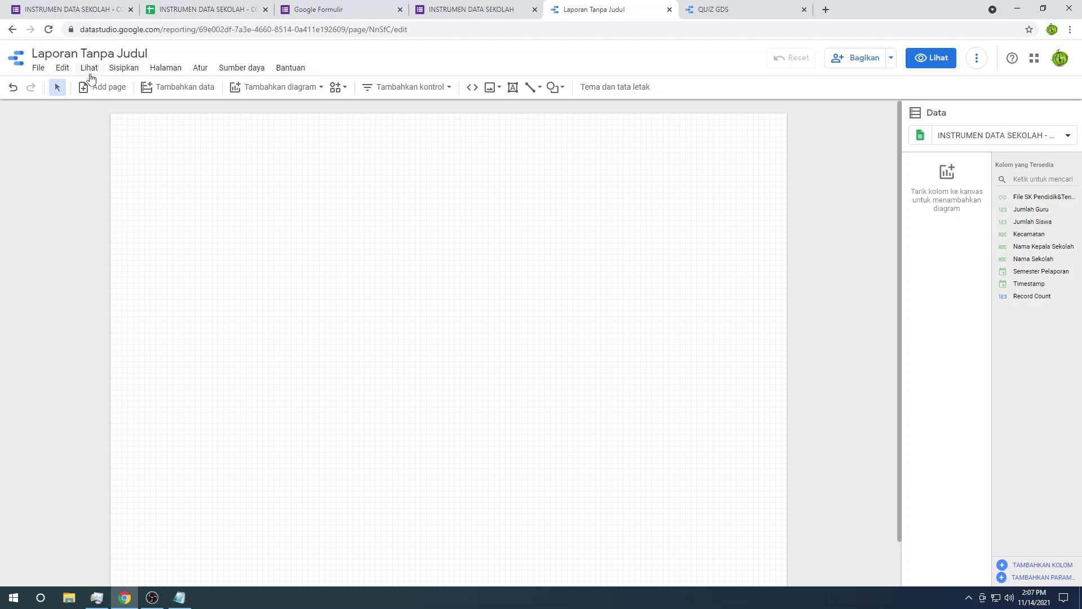
left_click(129, 68)
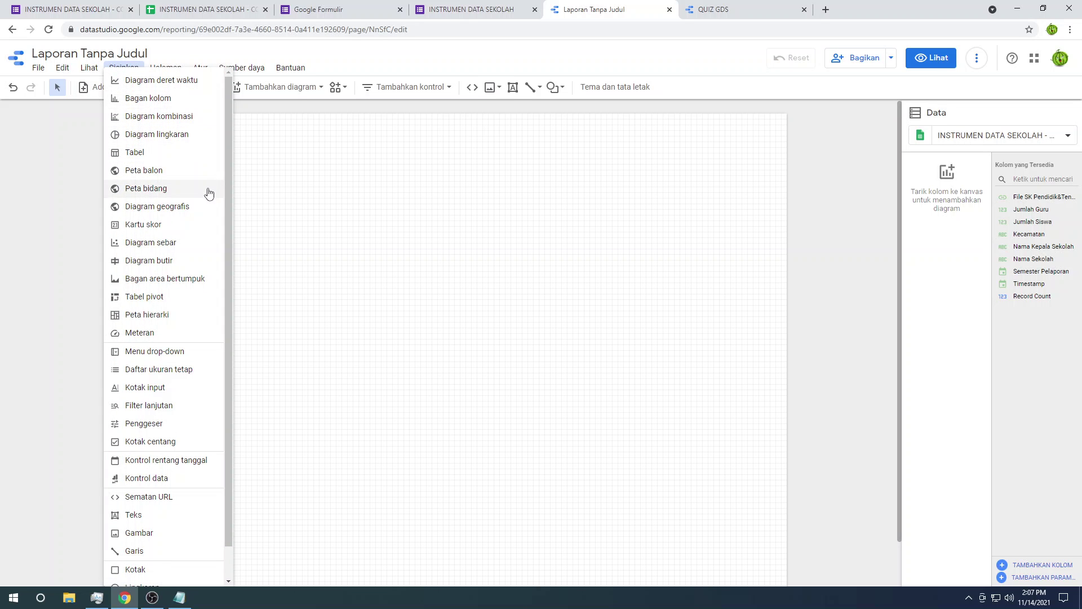
scroll(207, 197, "down", 1)
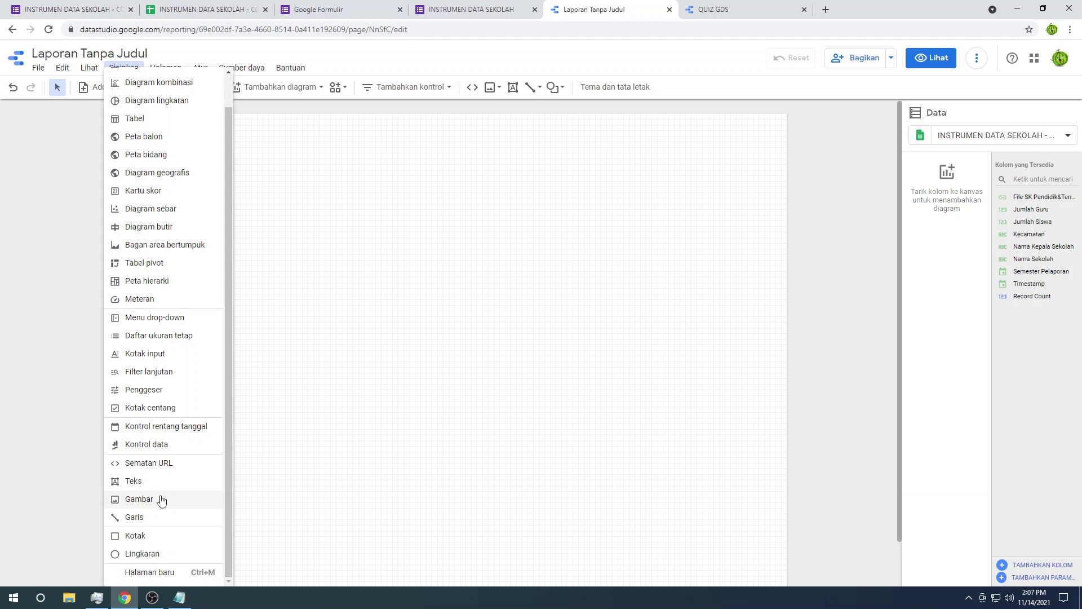
left_click(159, 499)
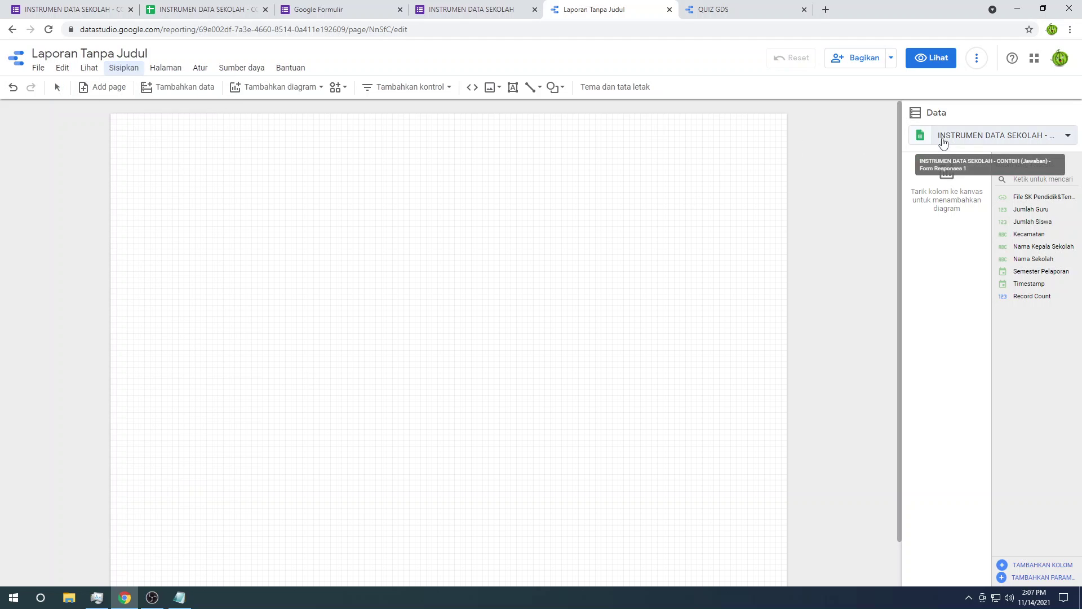
left_click_drag(143, 139, 251, 229)
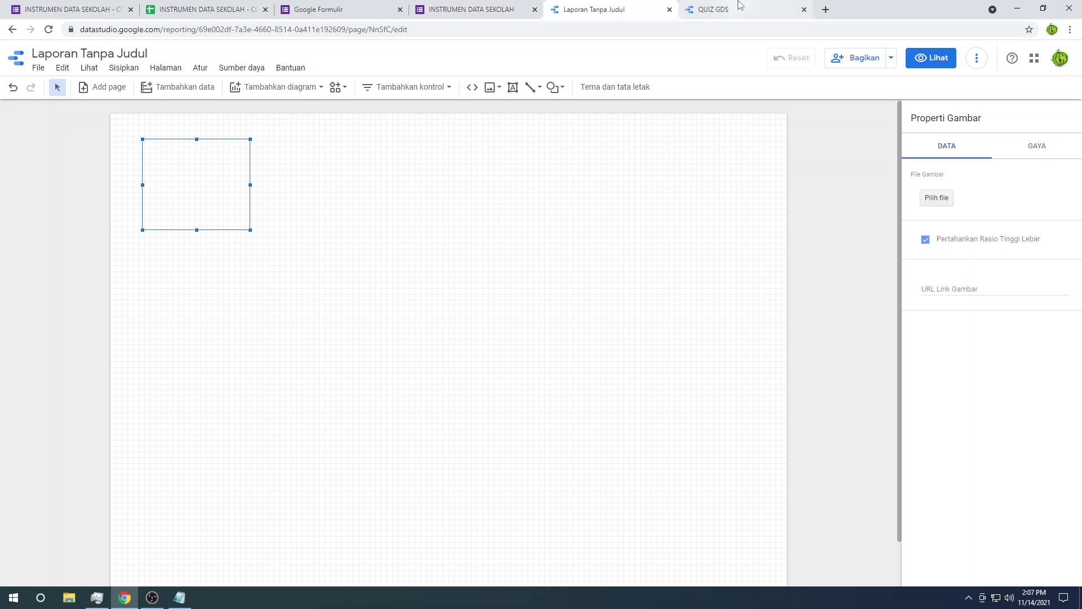
left_click(768, 9)
Step: Save the Gresik logo from the QUIZ GDS report as 'logo gresik.png'
right_click(248, 108)
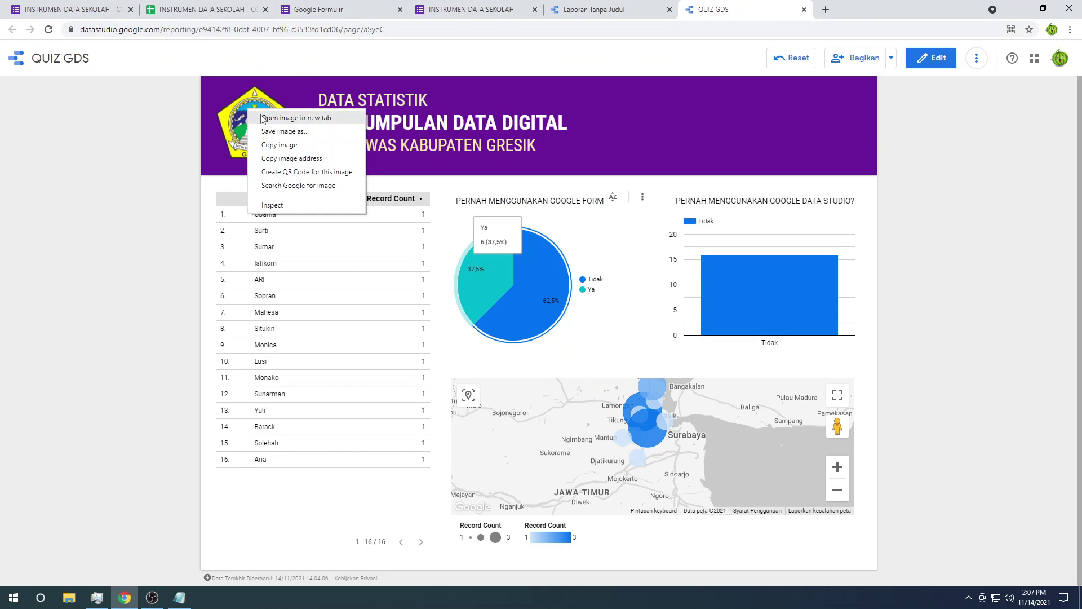
left_click(264, 116)
key("ctrl+Tab")
right_click(530, 184)
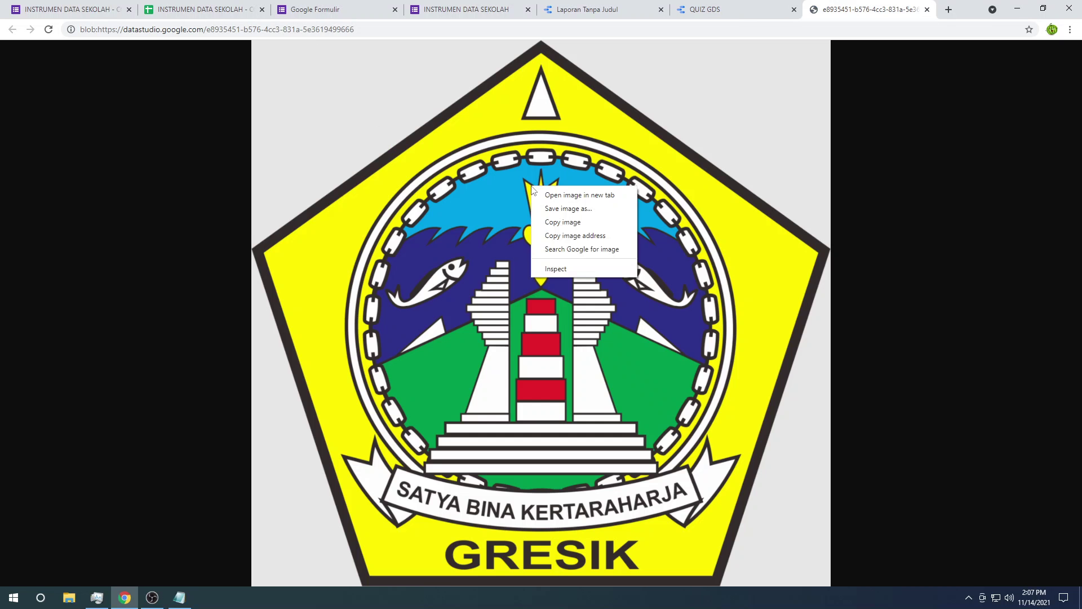
left_click(568, 209)
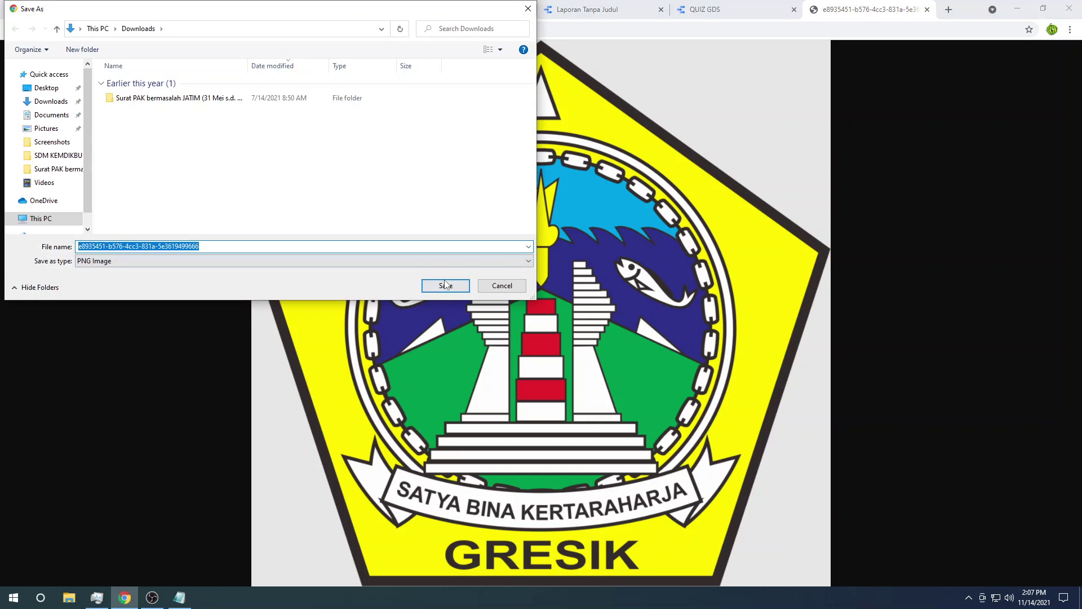
key("BackSpace")
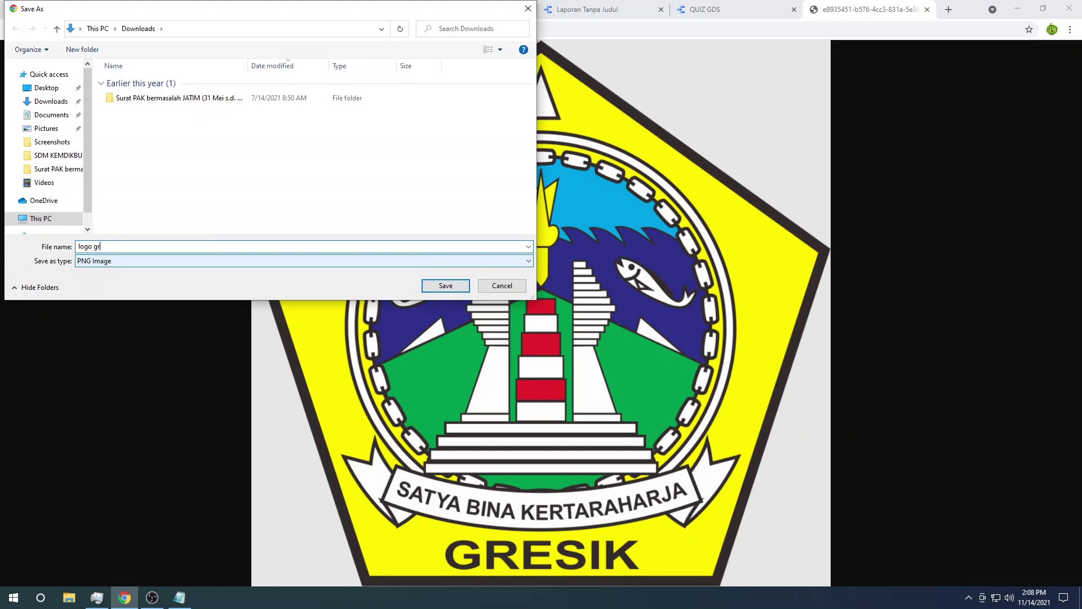
type("logo gresik")
key("Return")
Step: Go back to the new Data Studio report tab
left_click(361, 5)
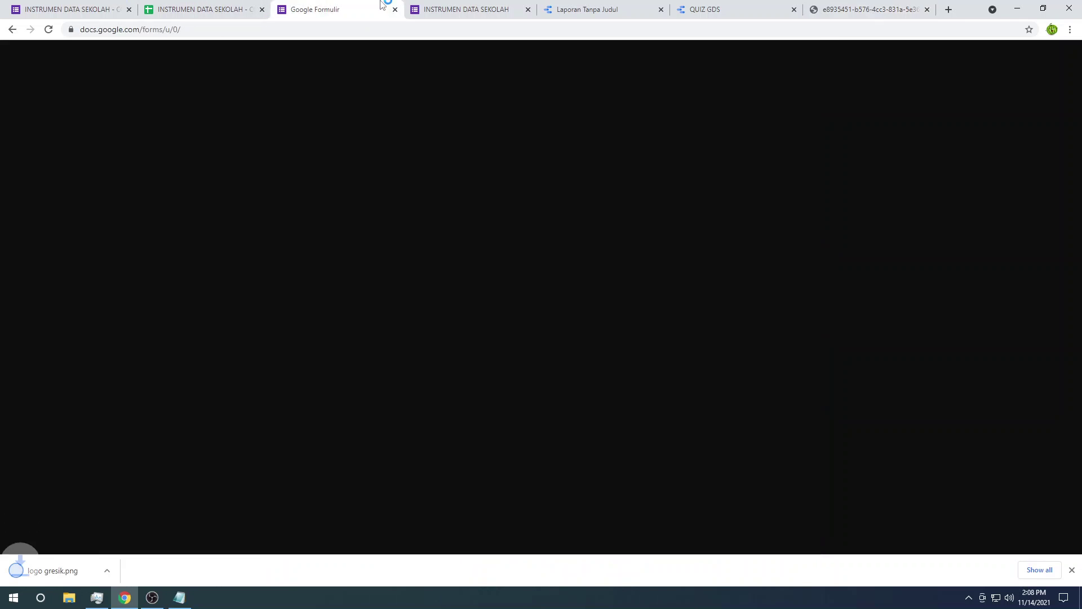
left_click(496, 4)
left_click(652, 5)
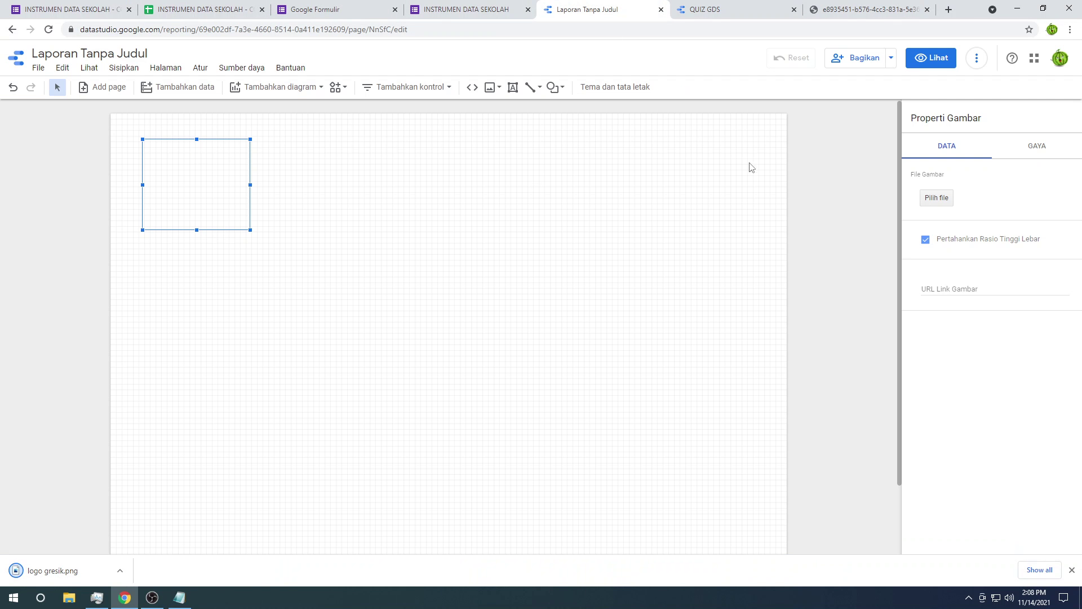
Step: Load logo gresik.png from Downloads into the image box
left_click(936, 197)
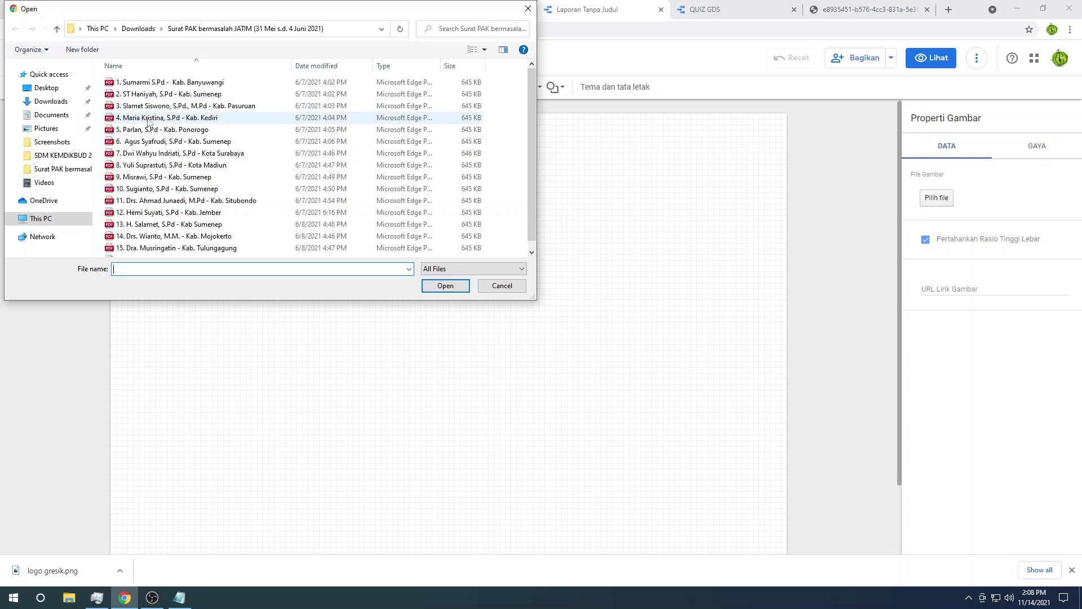
left_click(50, 101)
double_click(130, 87)
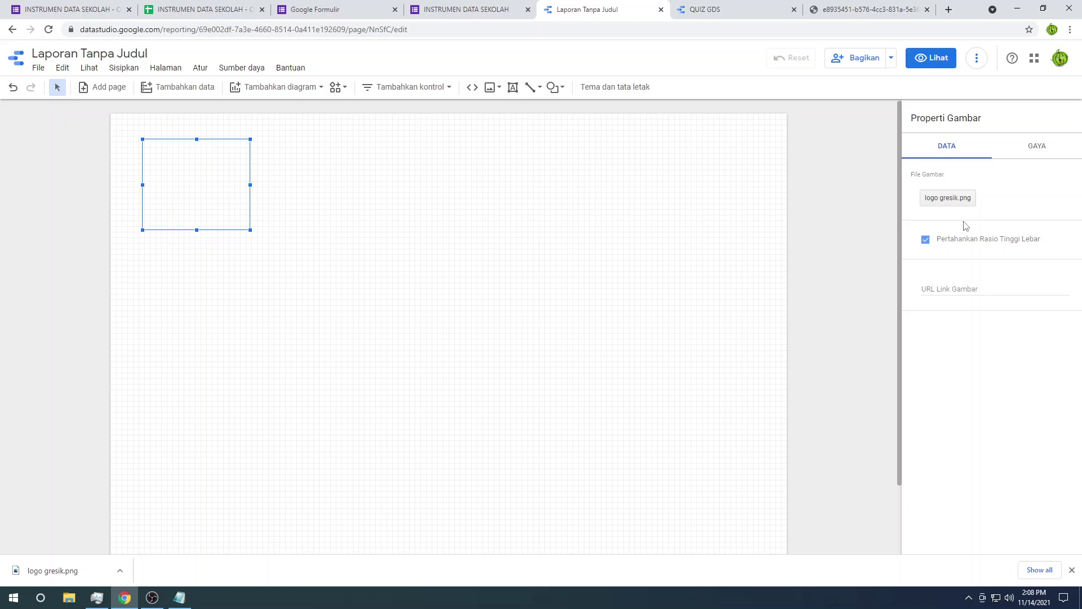
left_click(377, 278)
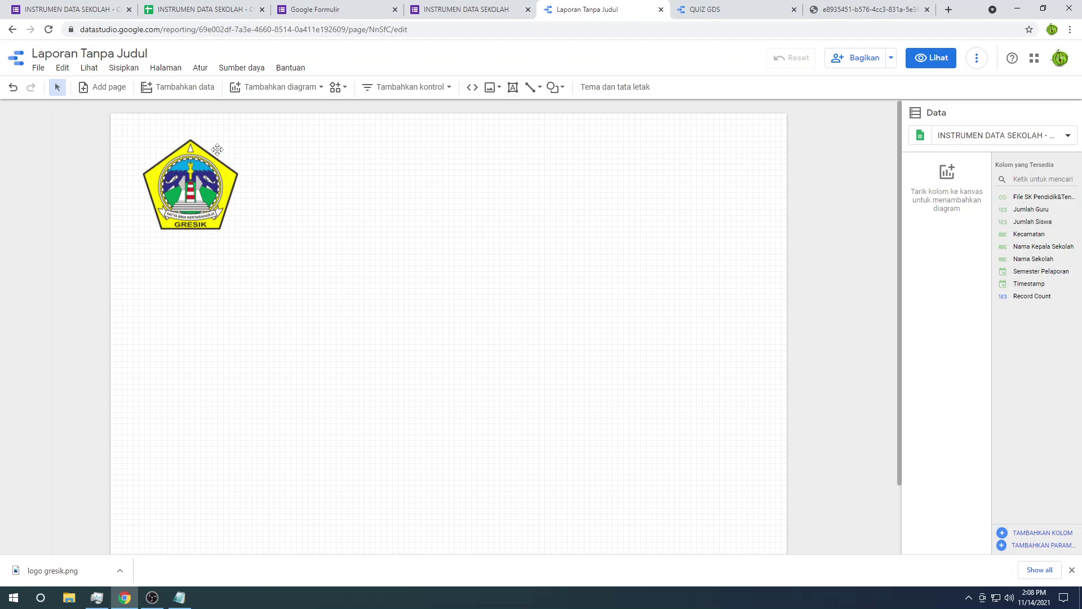
Step: Draw a text box to the right of the Gresik logo
left_click(125, 70)
left_click(296, 165)
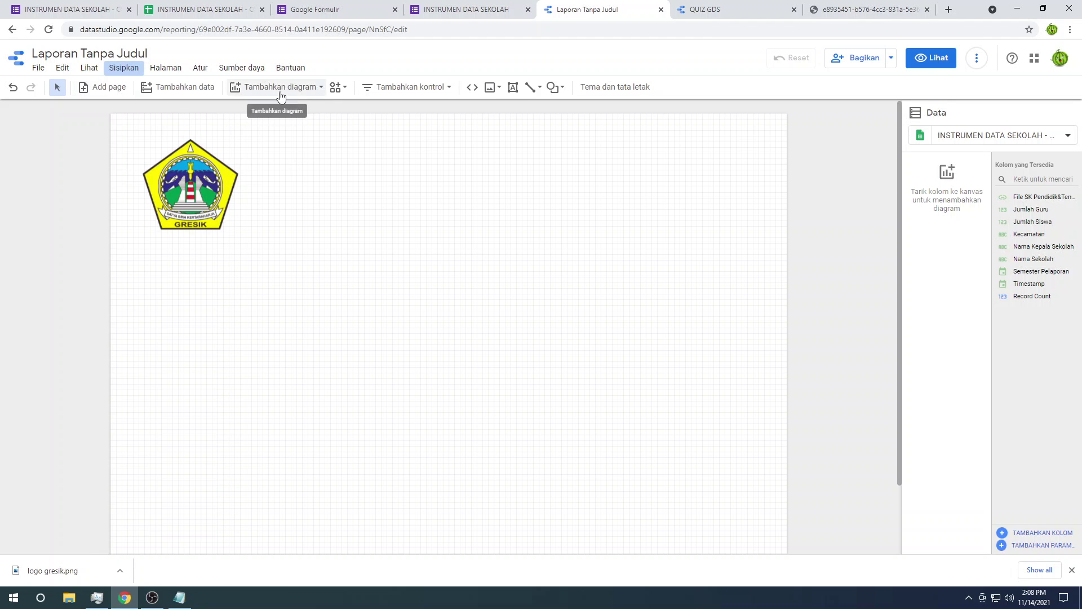
left_click(140, 69)
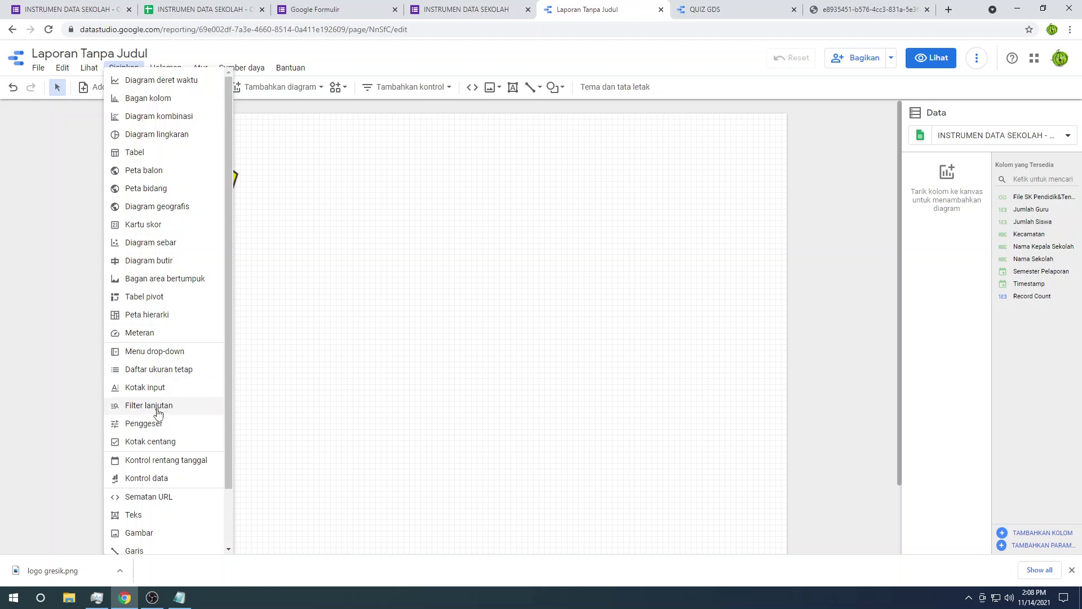
scroll(146, 450, "down", 1)
left_click(145, 460)
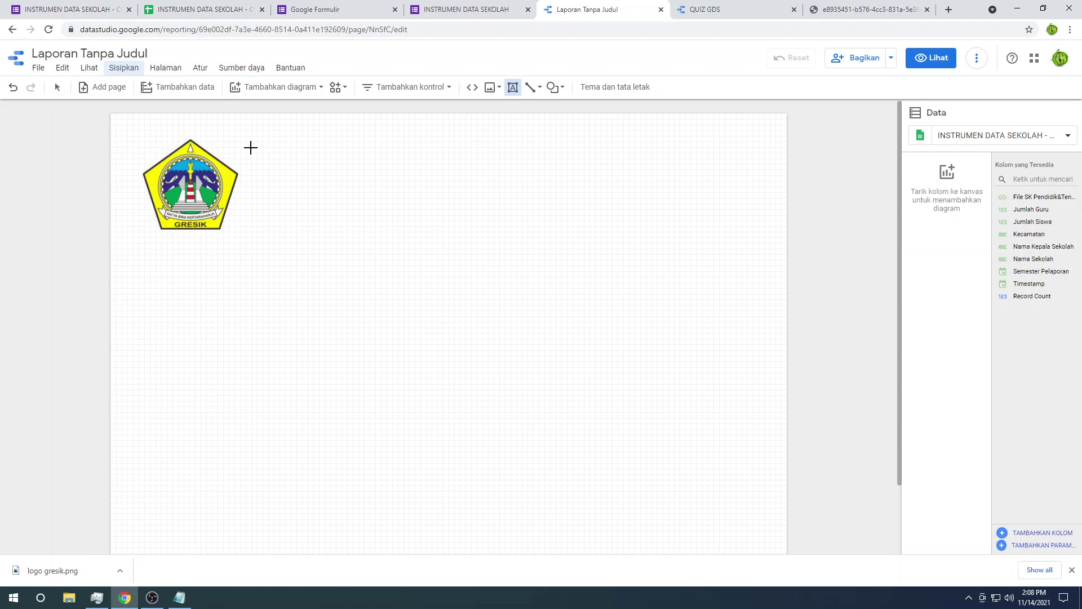
left_click_drag(244, 142, 762, 232)
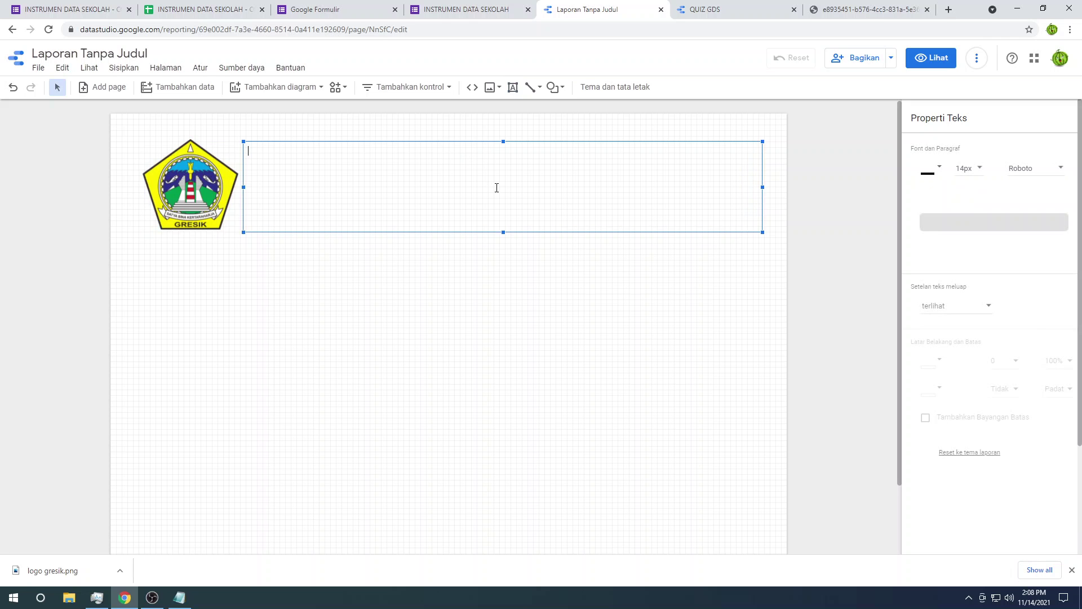
Step: Type the lines DATA SEKOLAH PER SEMESTER, the supervisor line, and KABUPATEN GRESIK
type("DATA SEKOLAH")
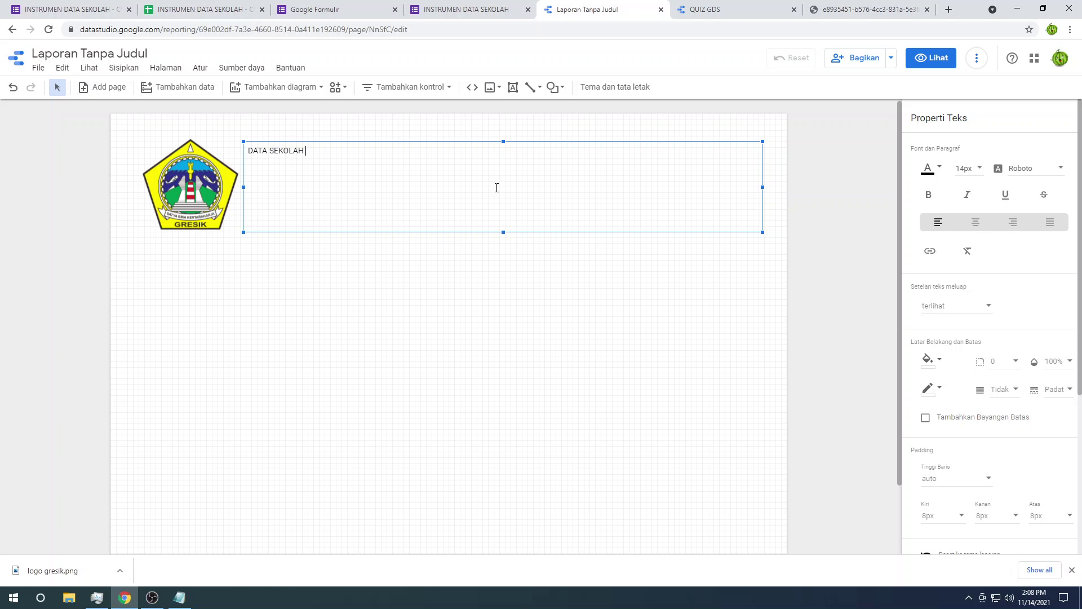
type("PER SEMESTER")
key("Return")
type("PENGAWAS ABDUL")
key("Return")
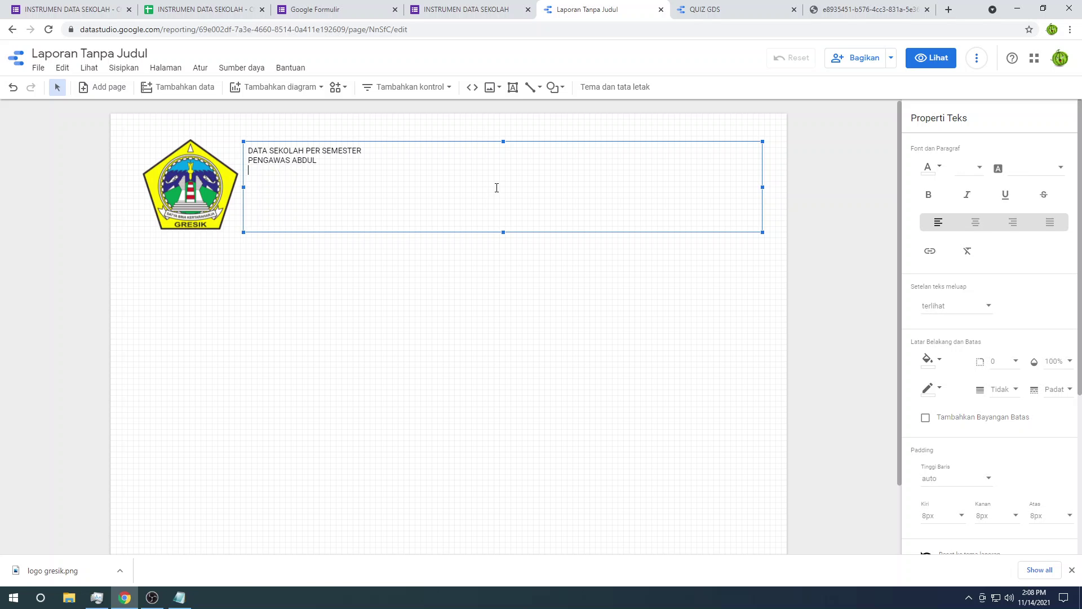
type("KABUPATEN GRESIK")
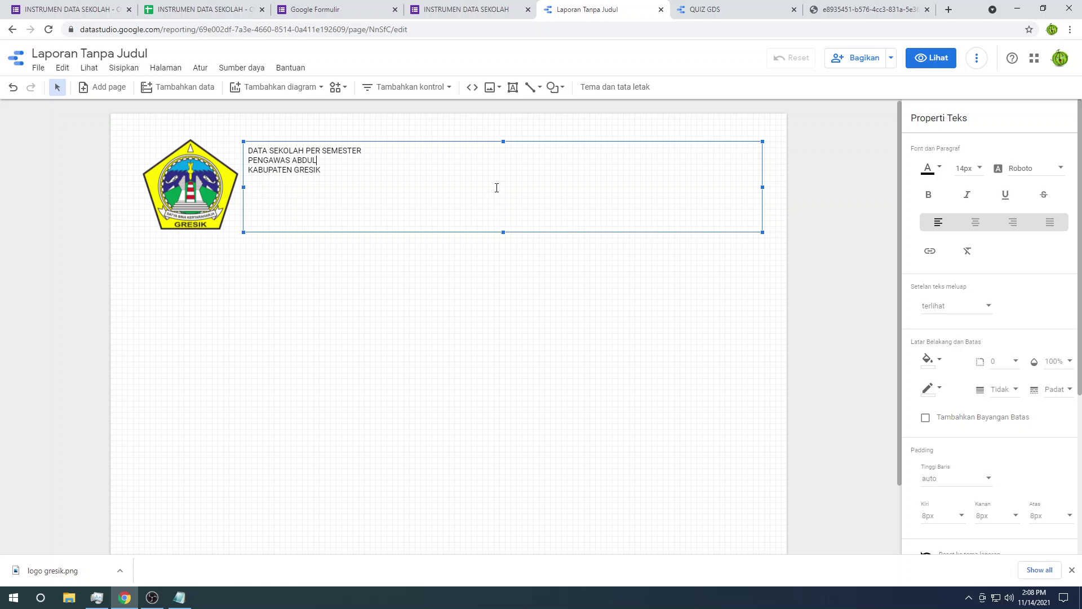
type("SD")
Step: Set all three title lines to 30px
left_click_drag(338, 178, 234, 137)
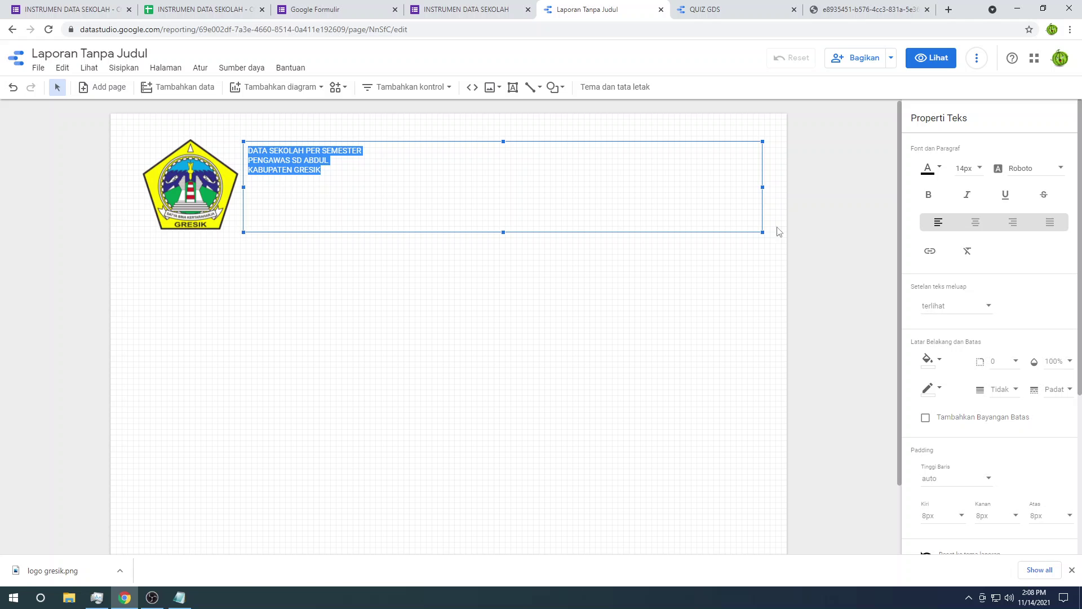
left_click(970, 169)
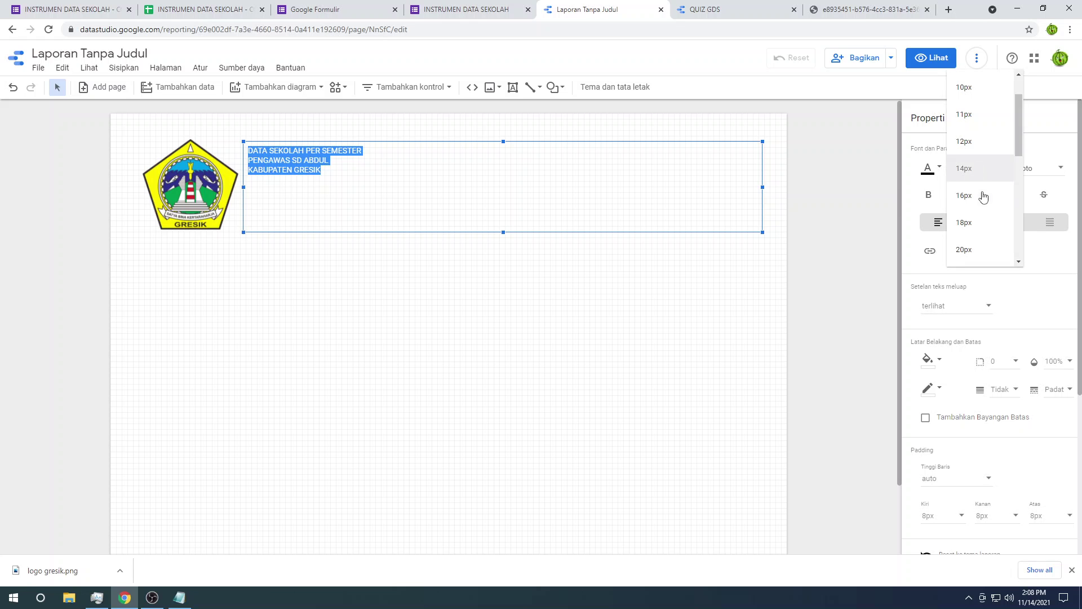
left_click(963, 217)
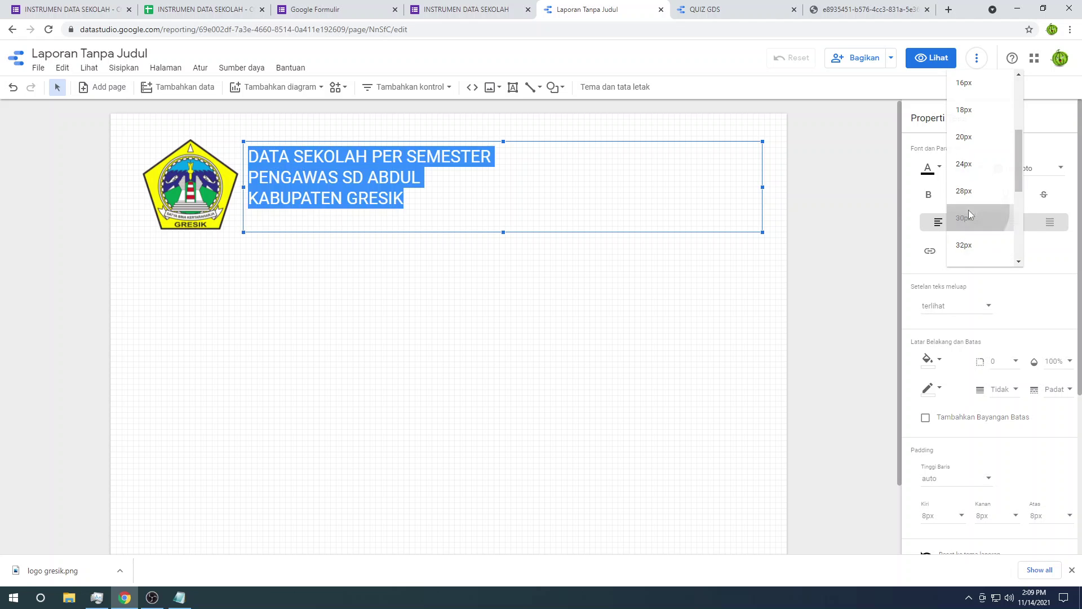
left_click(386, 153)
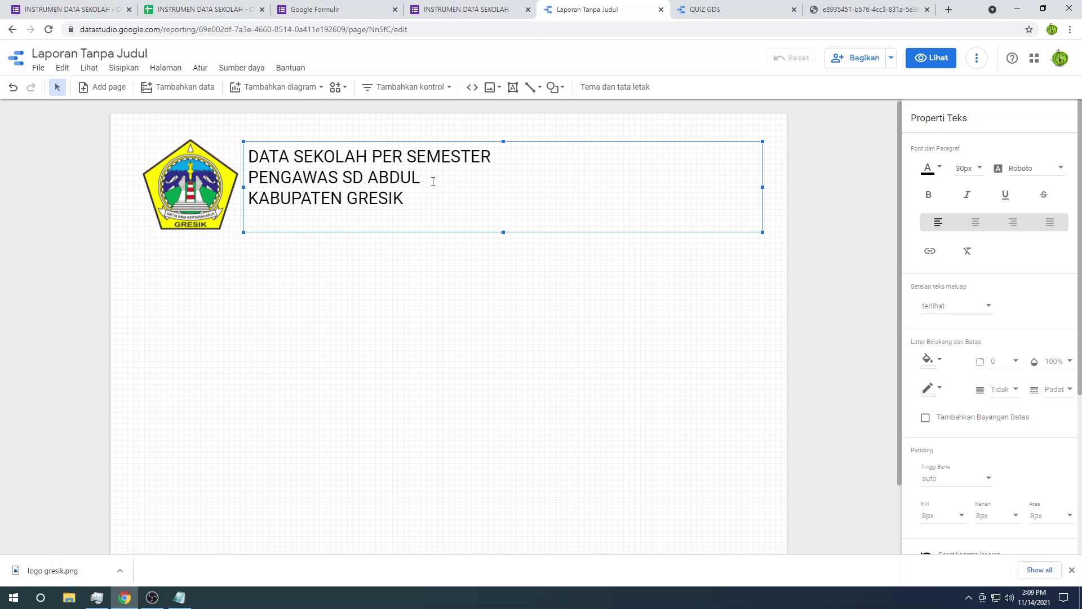
Step: Enlarge the supervisor line to 40px and check the title layout
left_click_drag(430, 179, 254, 173)
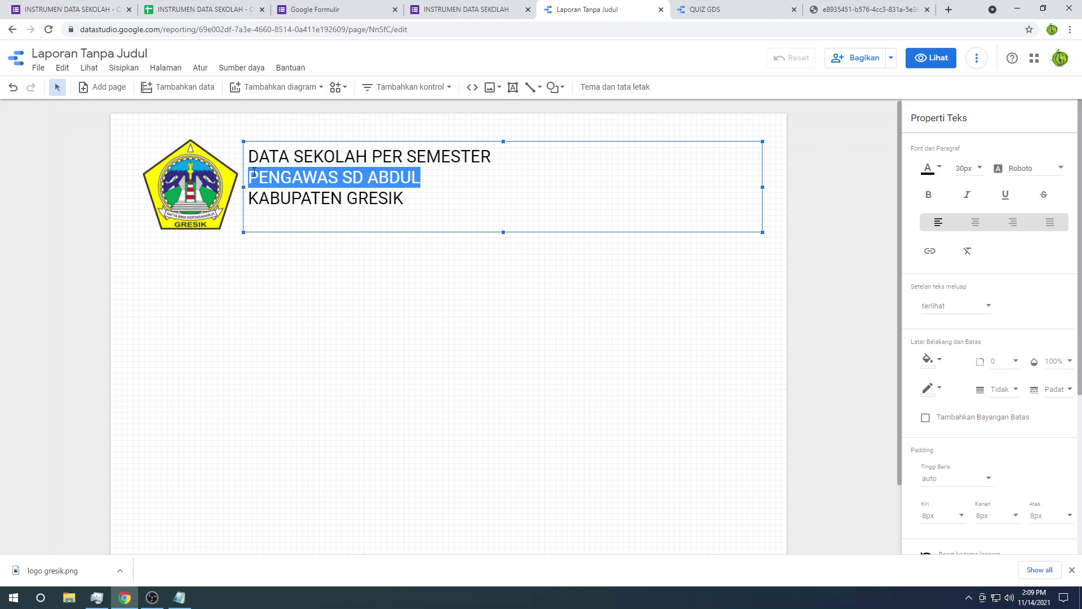
left_click(966, 172)
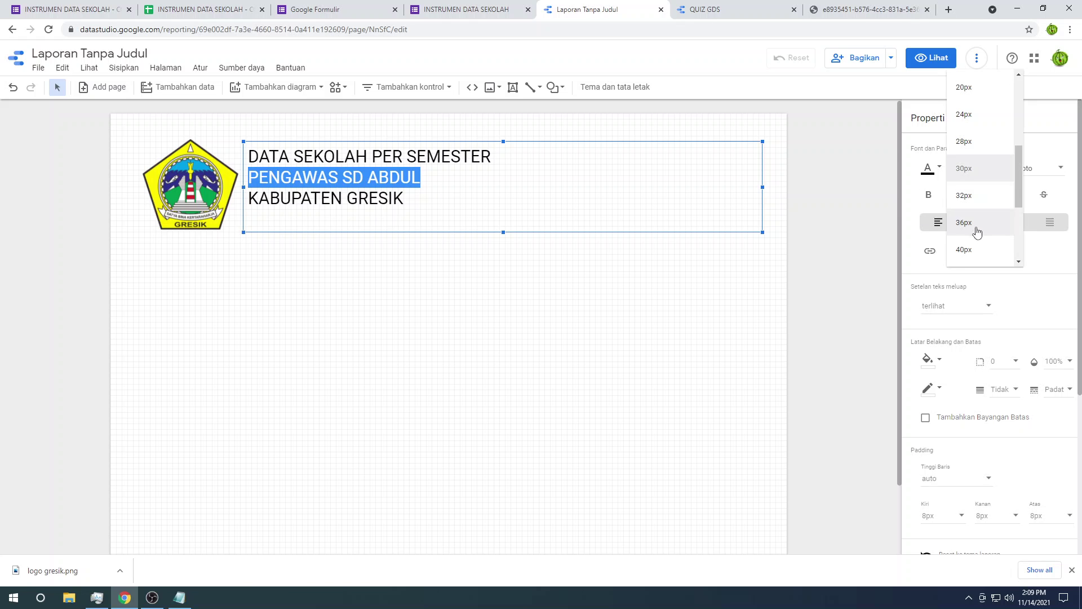
left_click(974, 249)
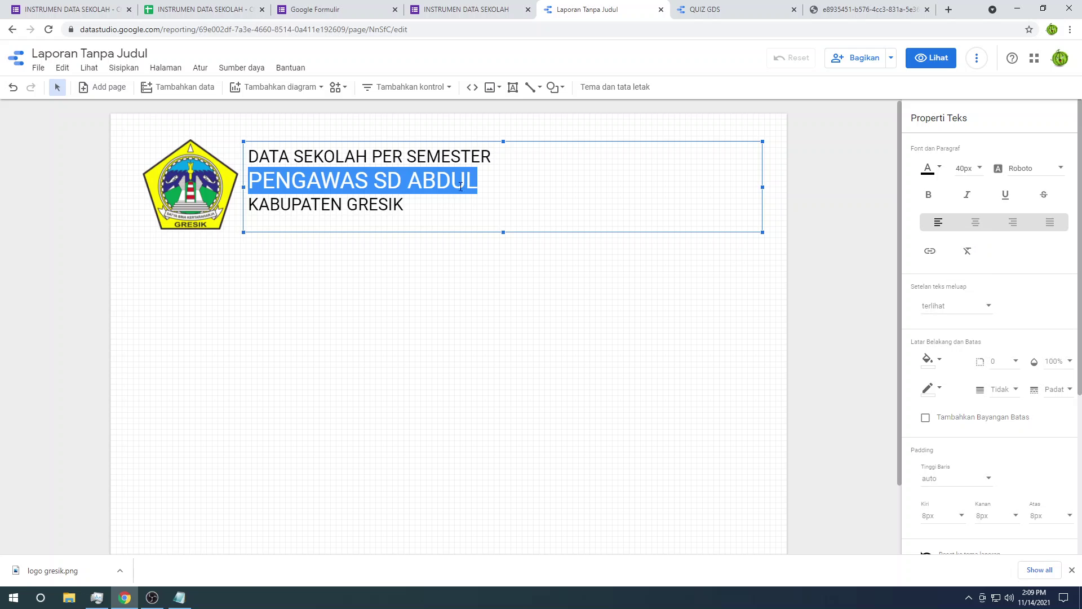
left_click(427, 161)
left_click_drag(486, 162, 187, 158)
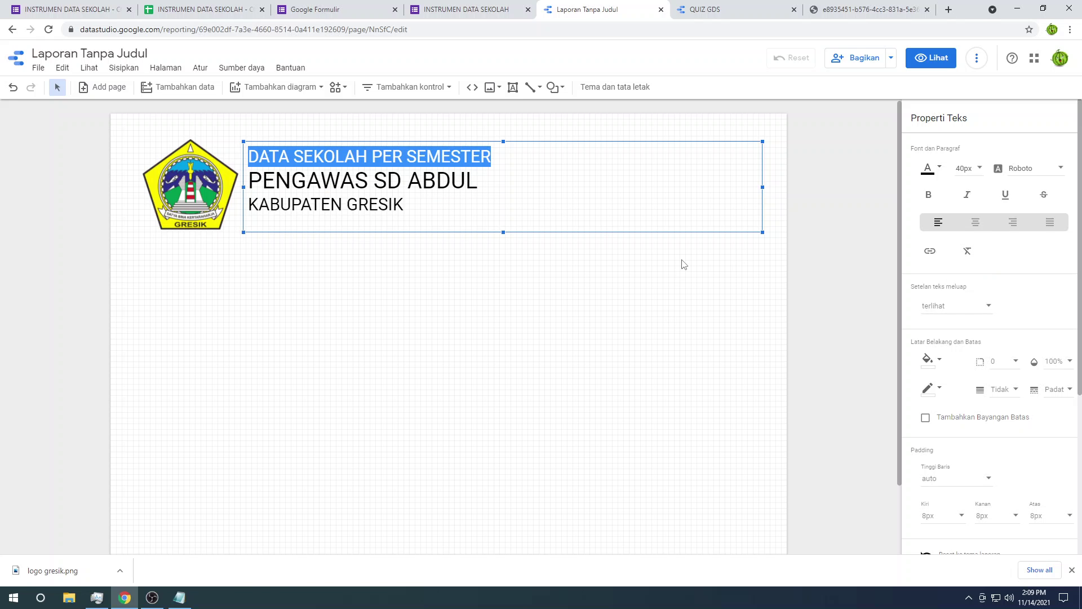
left_click(653, 270)
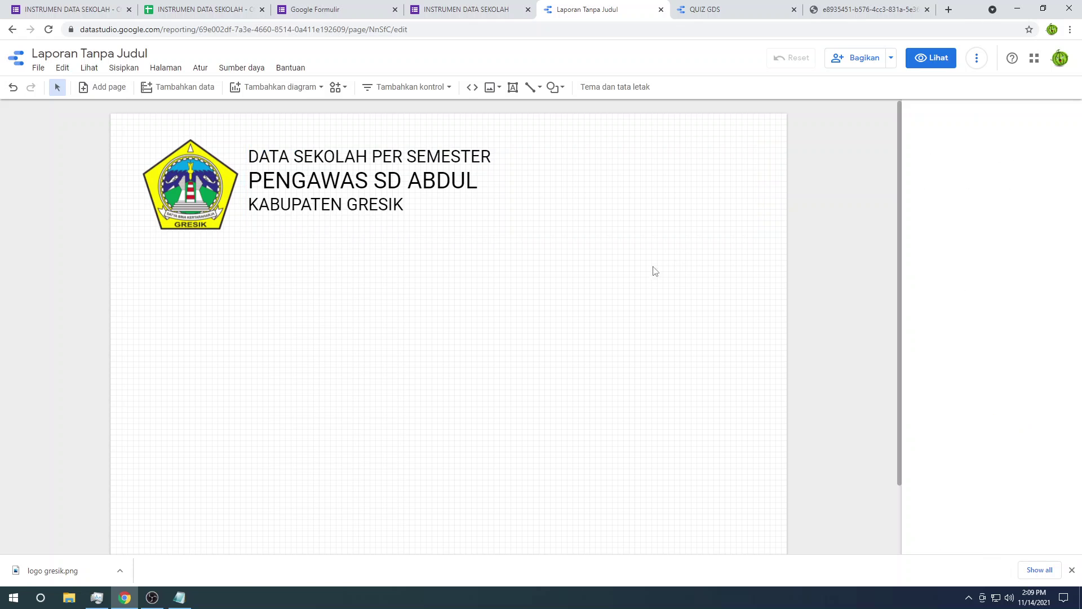
left_click(327, 207)
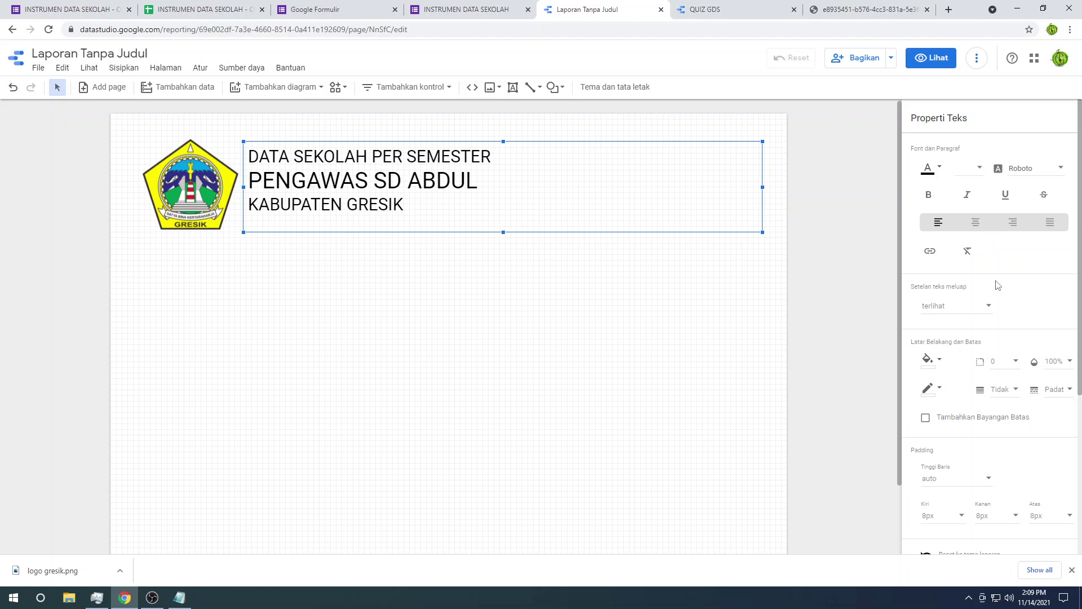
scroll(996, 285, "down", 2)
left_click(337, 293)
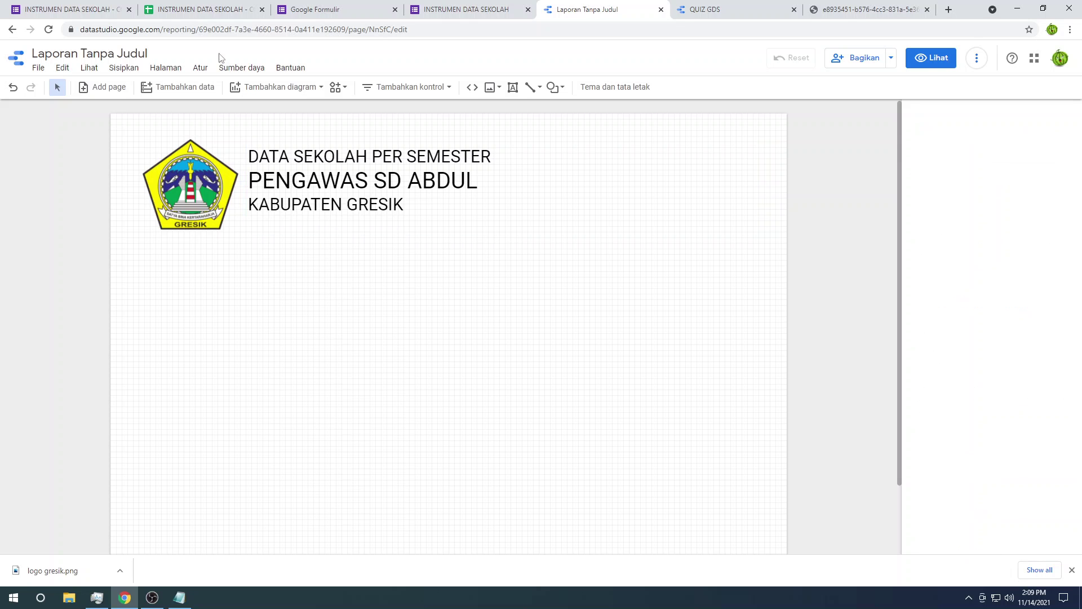
left_click(91, 72)
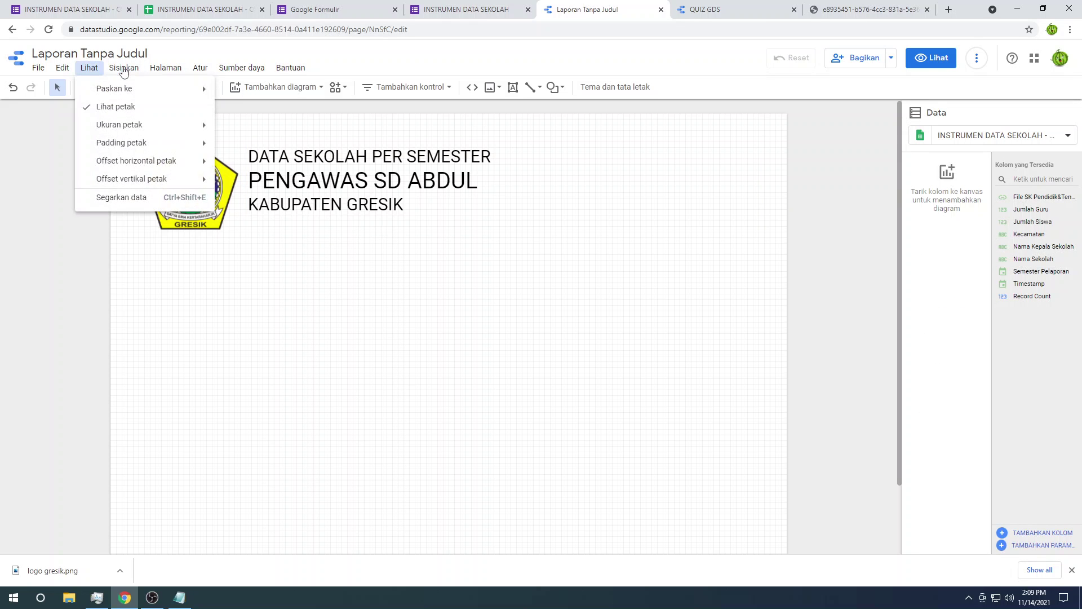
Step: Draw a rectangle across the top of the page over the header
left_click(124, 70)
left_click(123, 68)
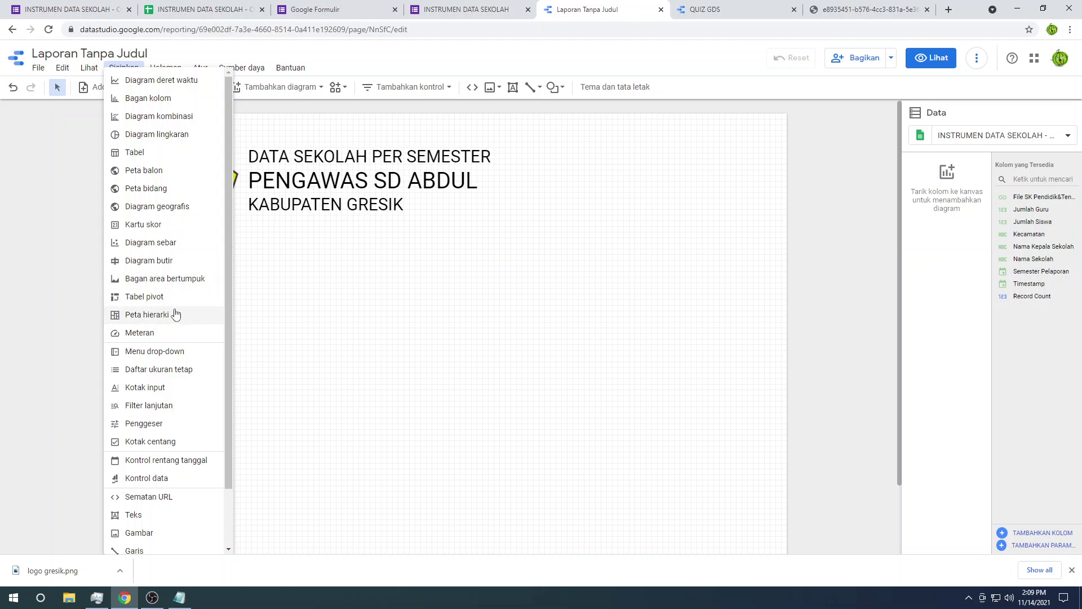
scroll(176, 314, "down", 2)
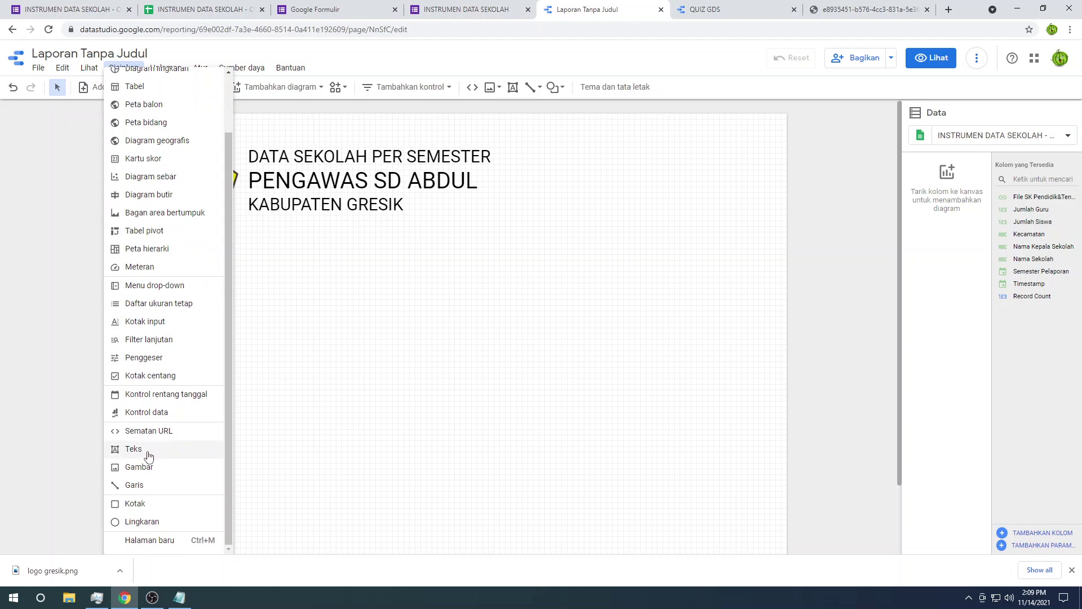
left_click(147, 501)
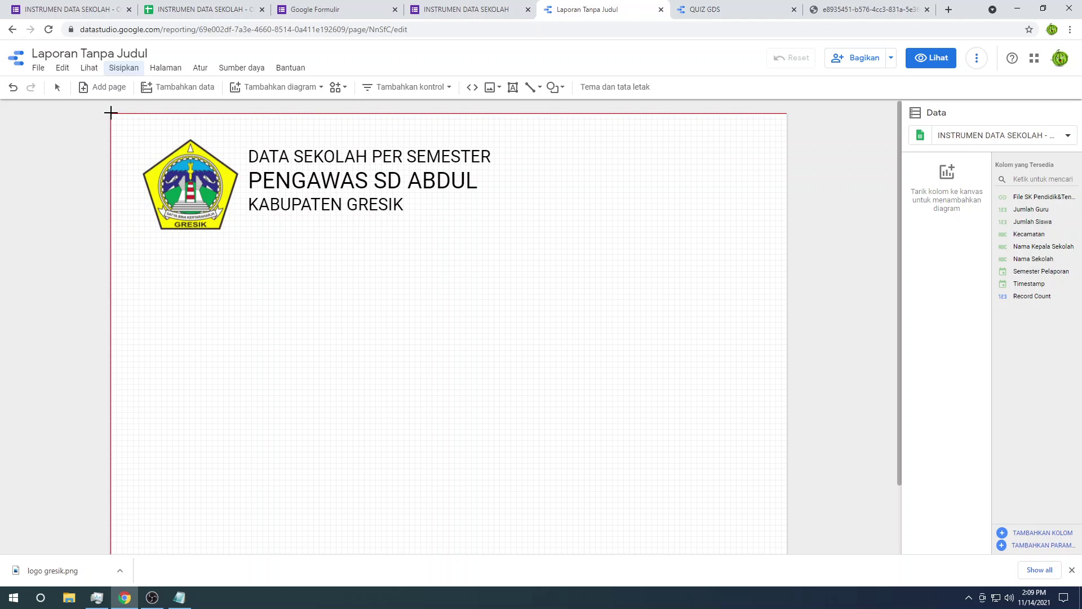
left_click_drag(110, 113, 786, 236)
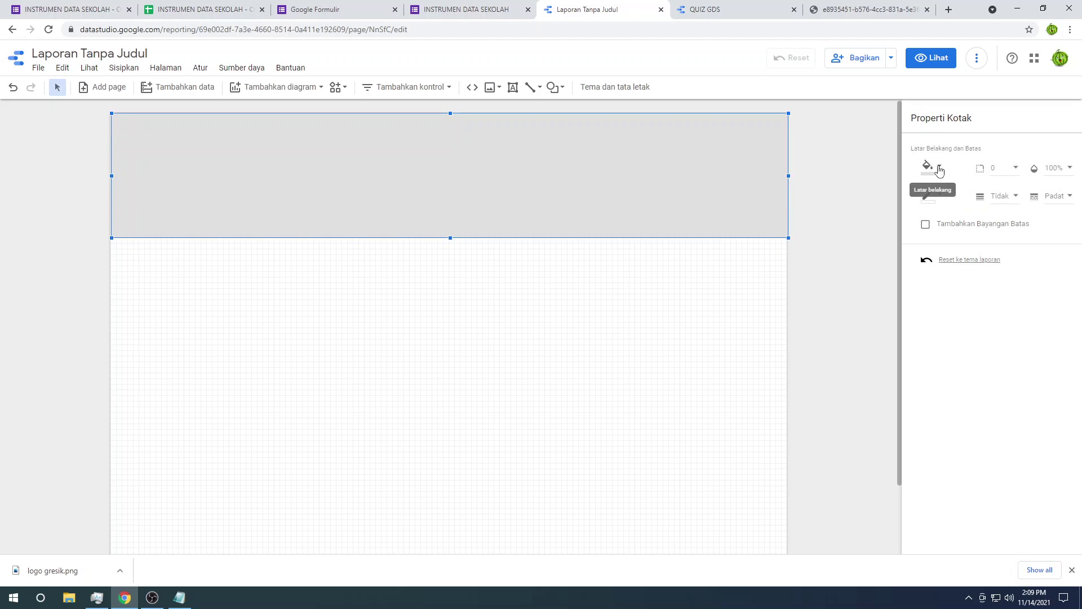
Step: Fill the rectangle blue and send it behind the logo and title
left_click(930, 168)
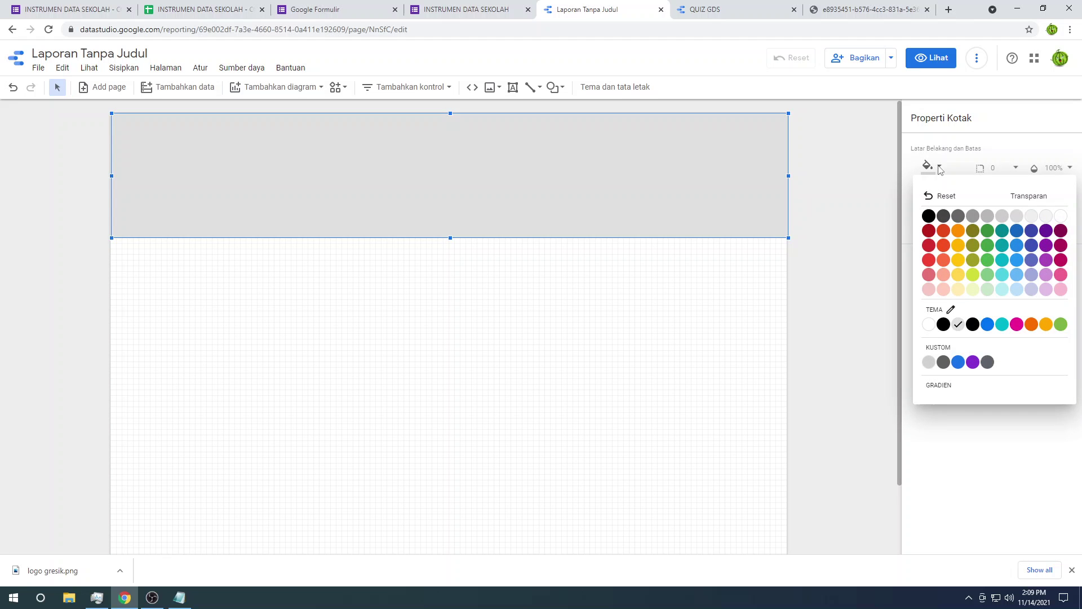
left_click(1017, 246)
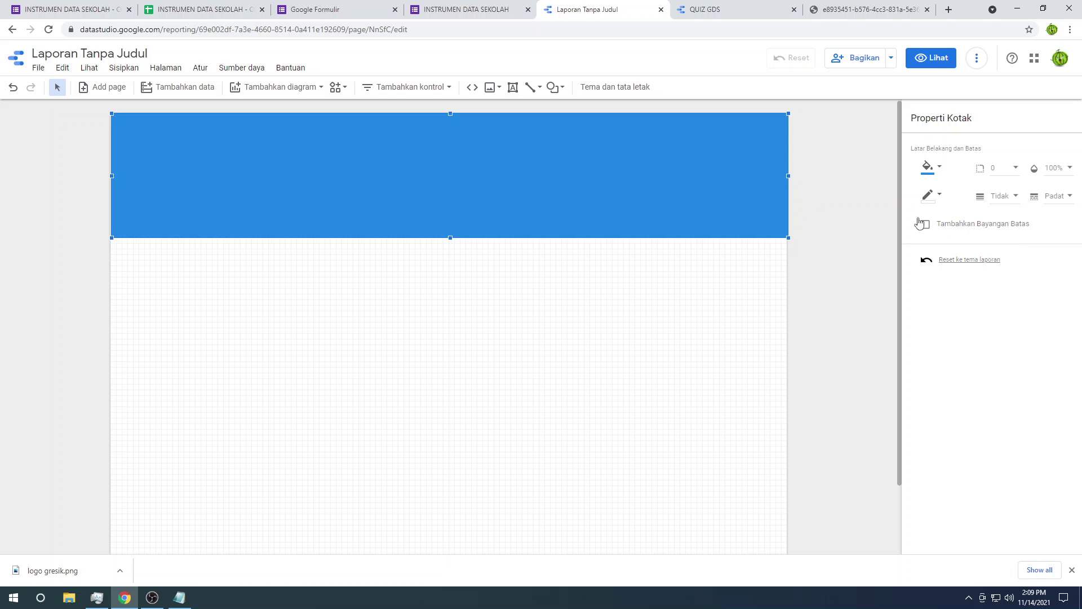
right_click(647, 165)
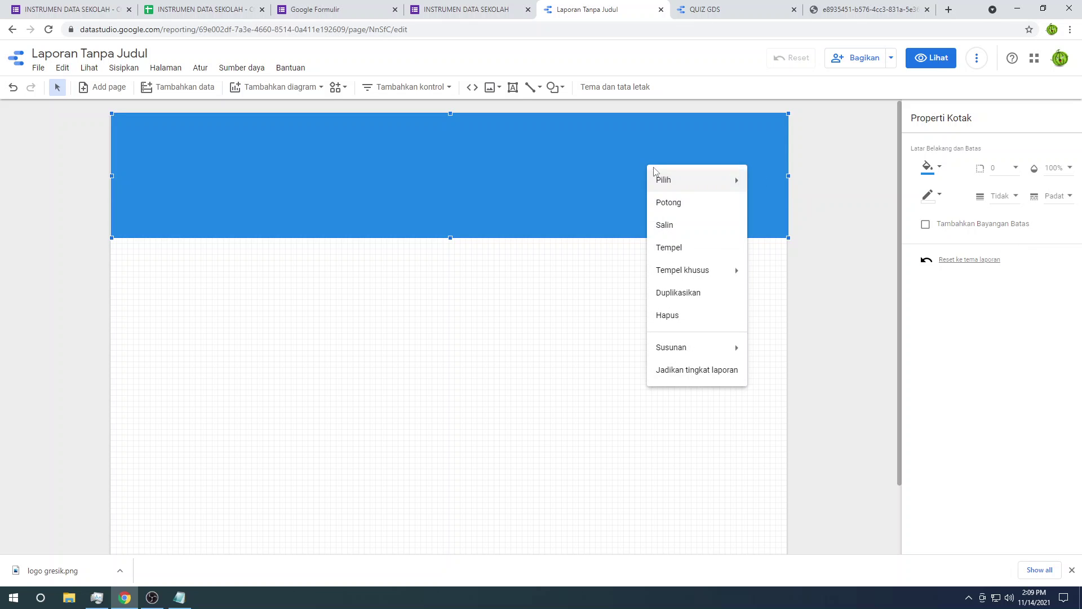
mouse_move(697, 347)
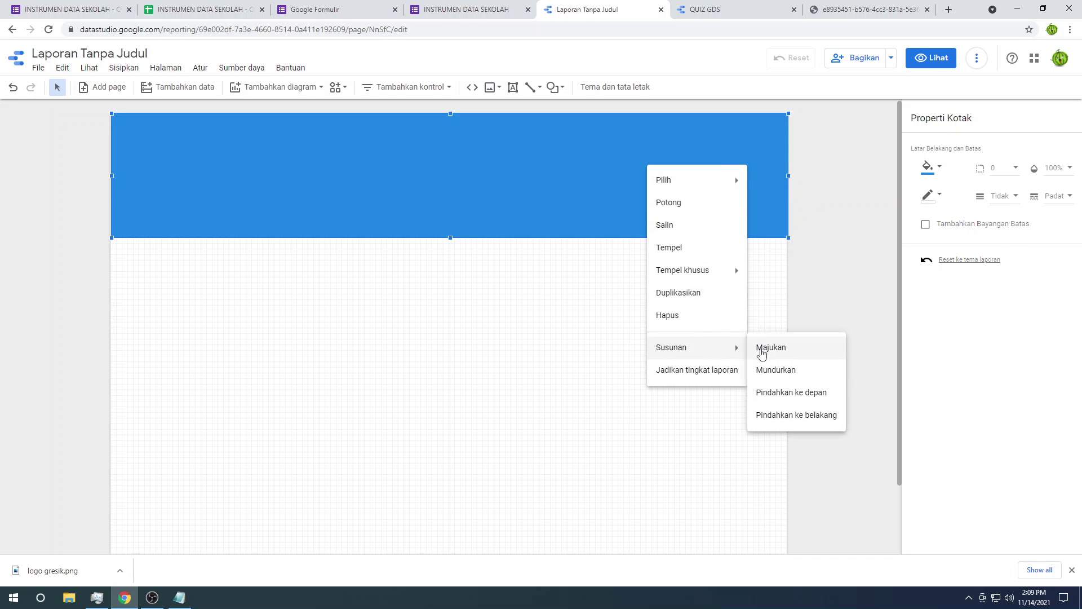
left_click(769, 416)
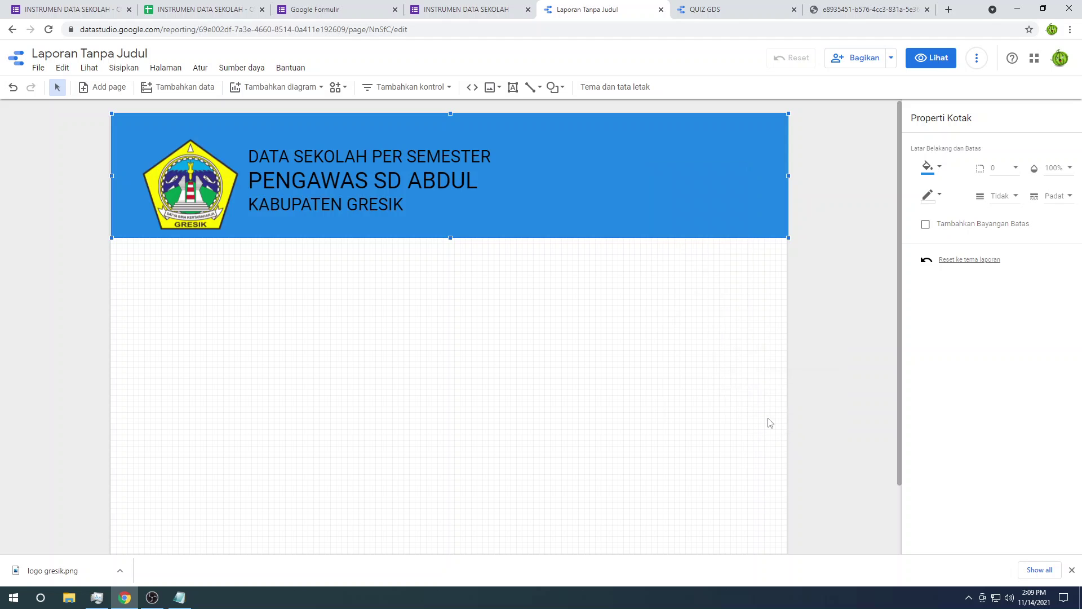
left_click(383, 278)
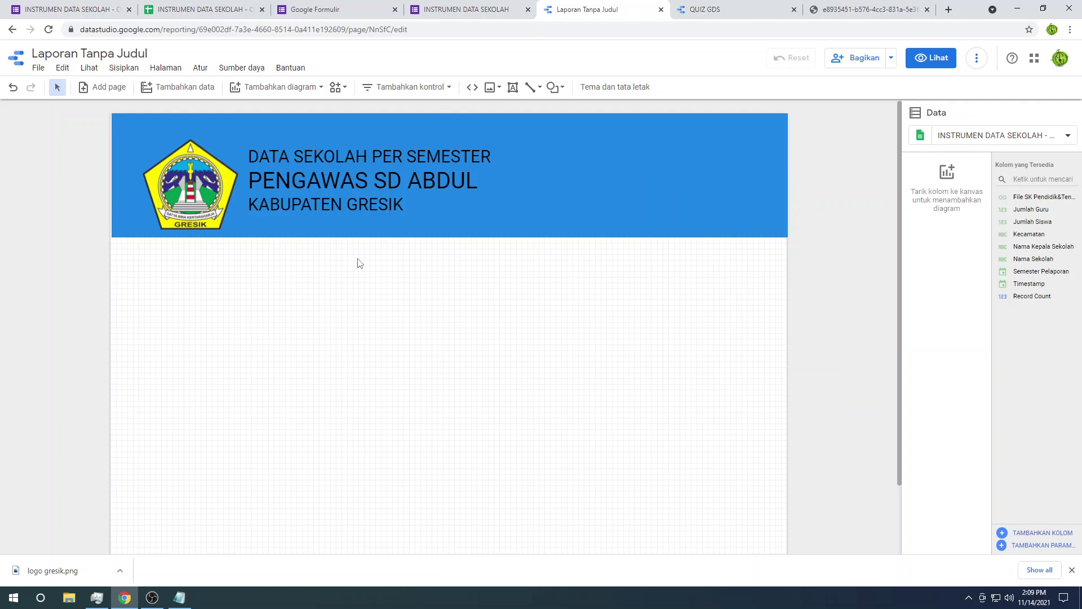
Step: Make the supervisor line bold and white, nudging the header text slightly lower
left_click(365, 188)
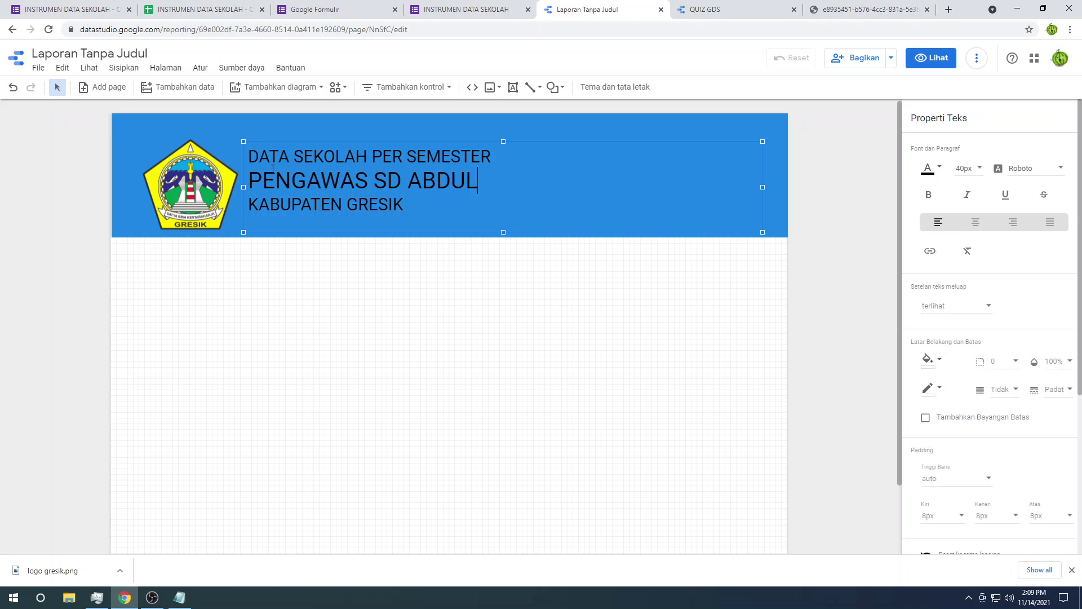
left_click_drag(478, 182, 241, 169)
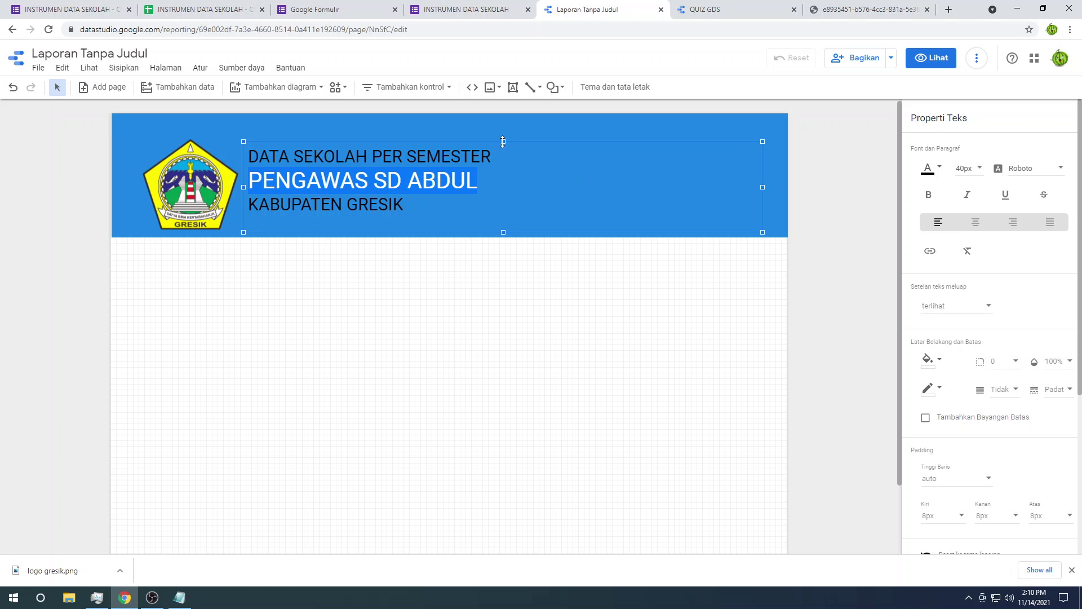
left_click_drag(503, 141, 503, 149)
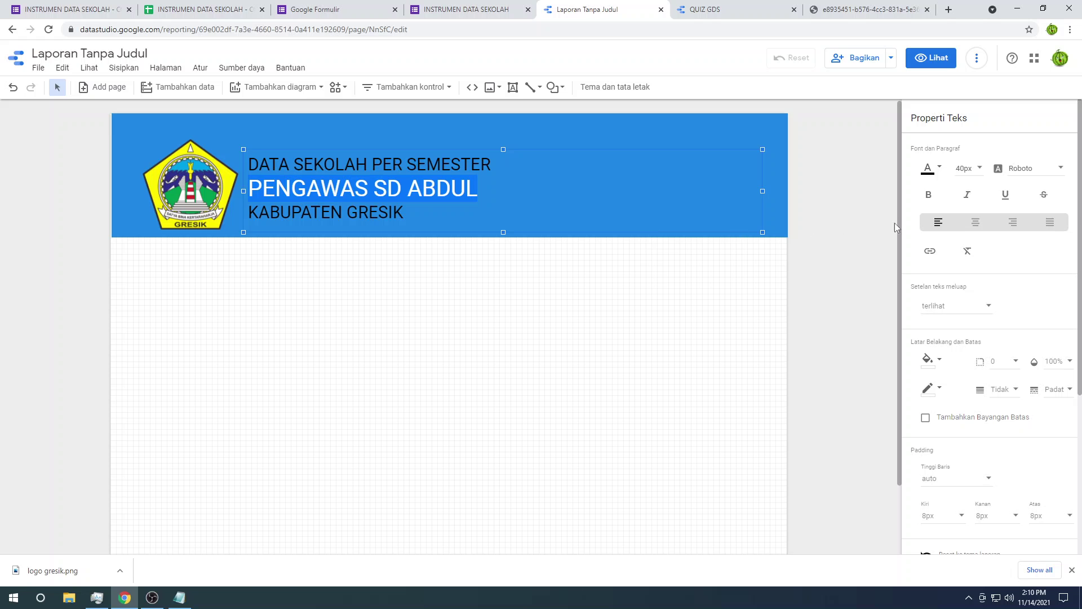
left_click(928, 194)
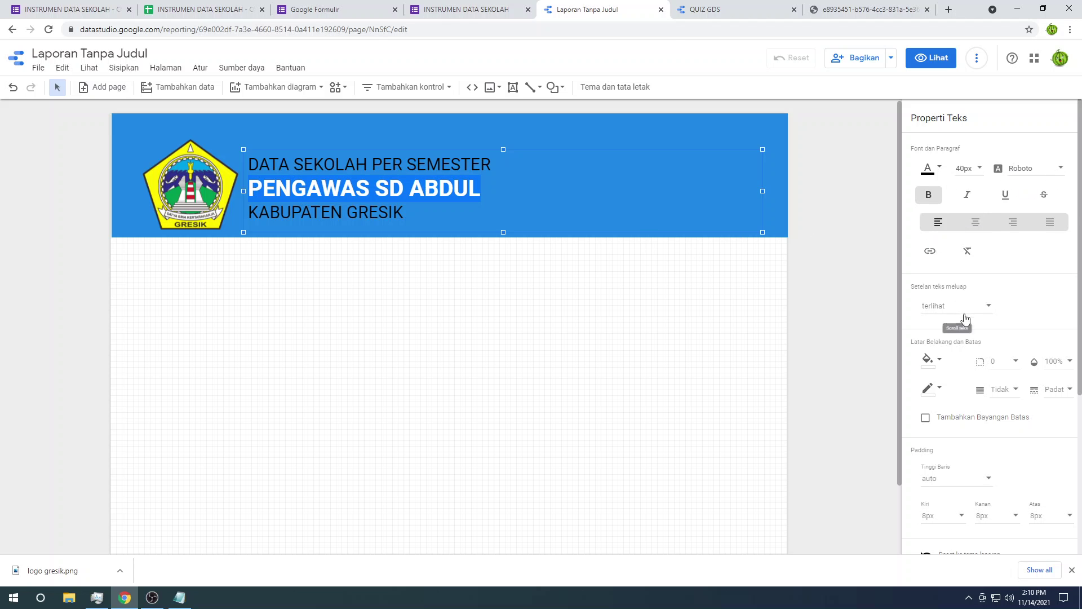
scroll(952, 365, "down", 4)
scroll(969, 347, "up", 4)
left_click(940, 169)
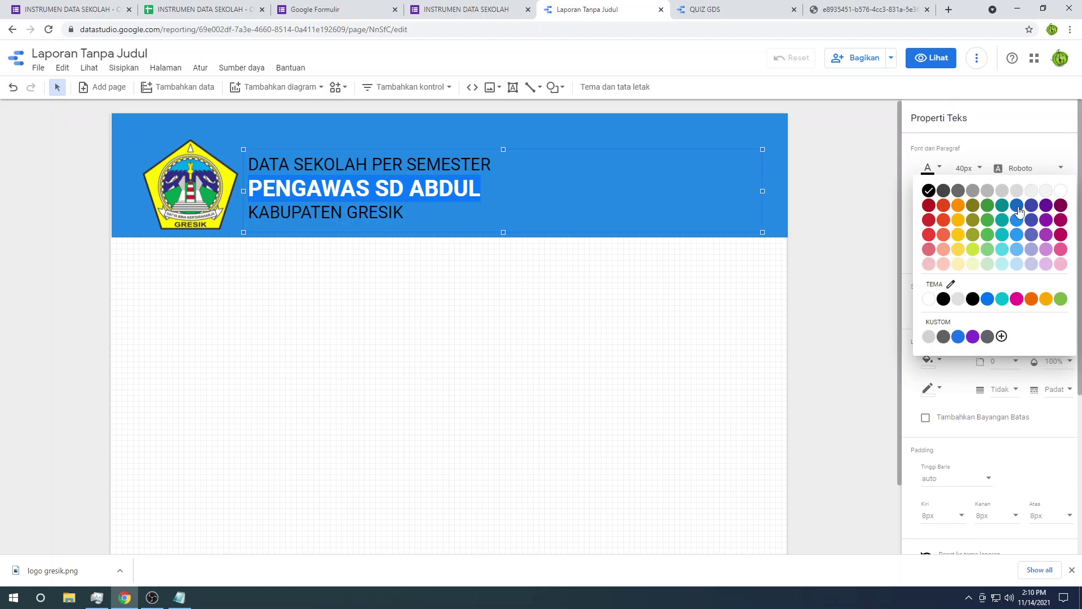
left_click(1061, 193)
Step: Turn DATA SEKOLAH PER SEMESTER and KABUPATEN GRESIK white
left_click(498, 165)
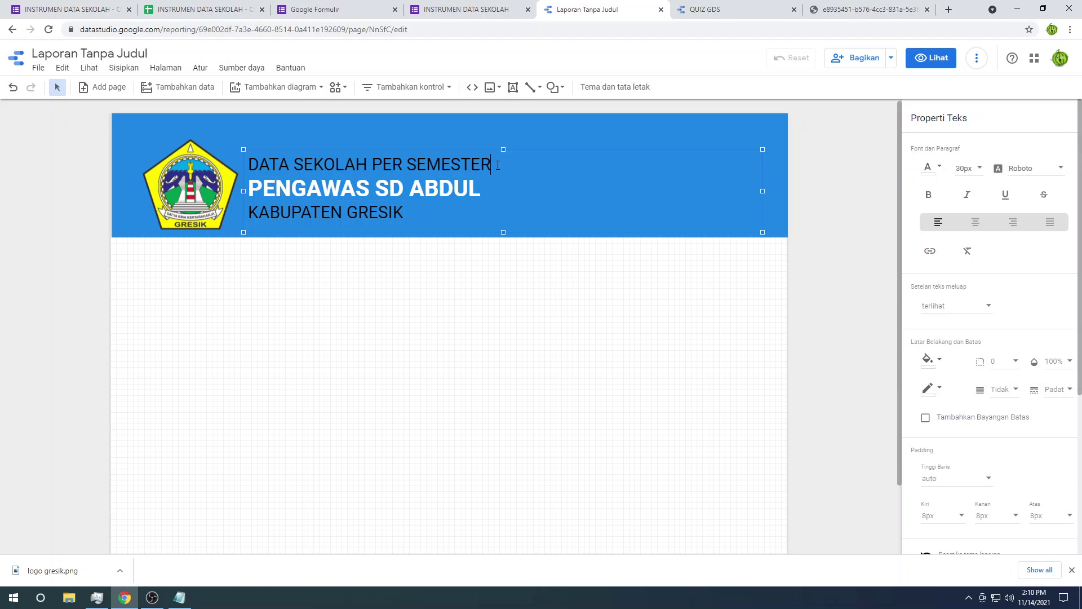
left_click_drag(456, 160, 236, 150)
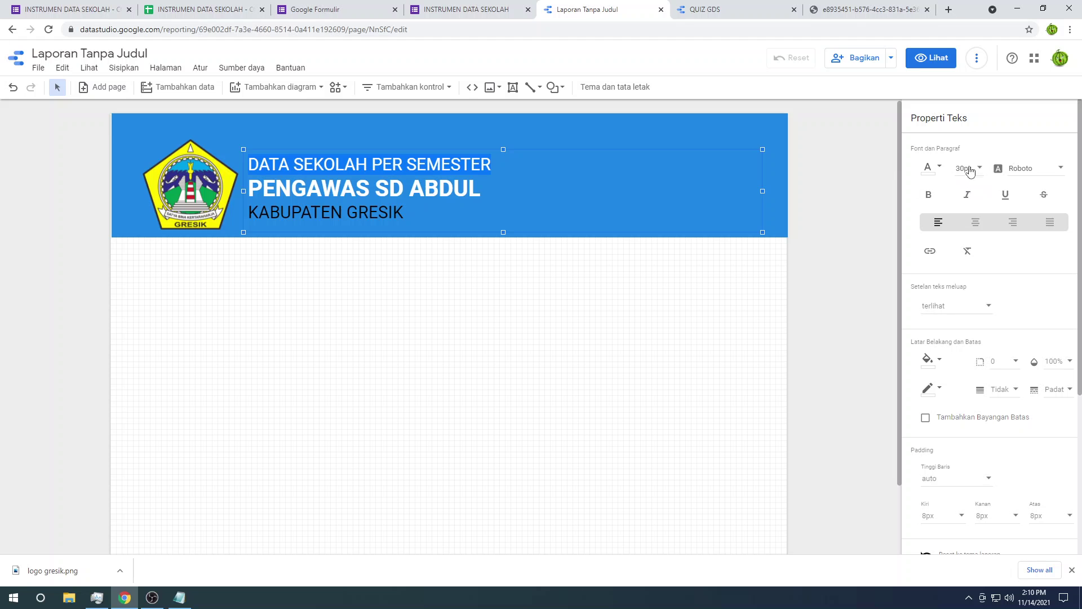
left_click(939, 168)
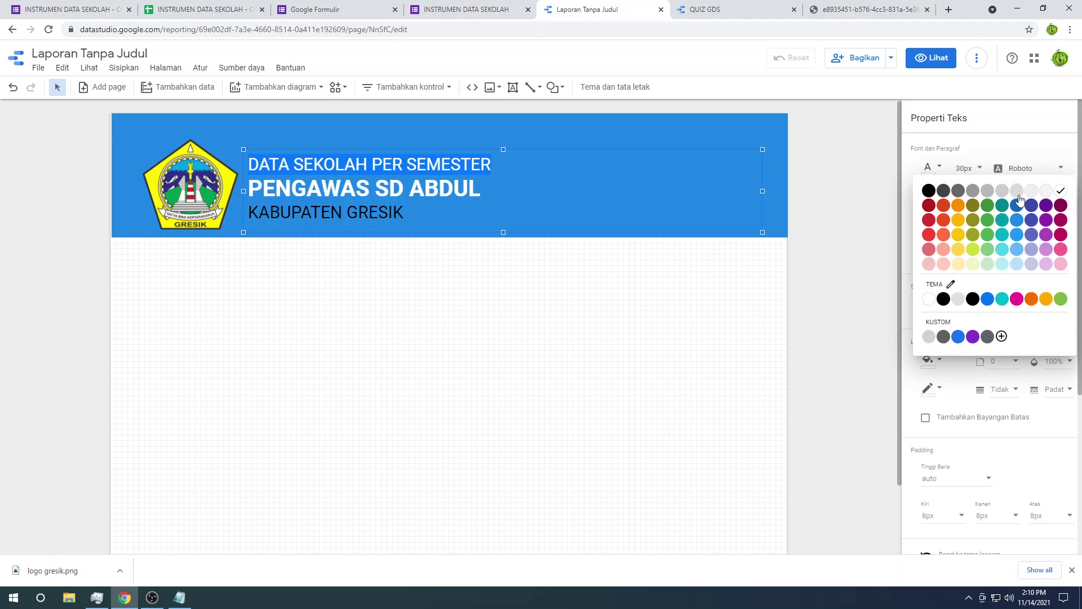
left_click(1047, 193)
left_click(399, 228)
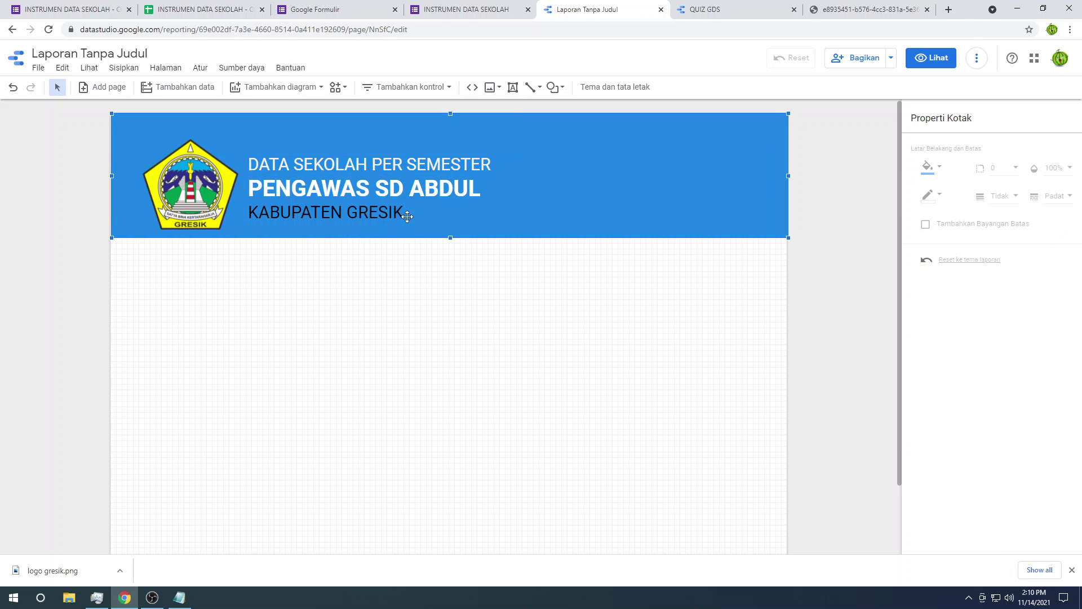
left_click_drag(406, 215, 247, 212)
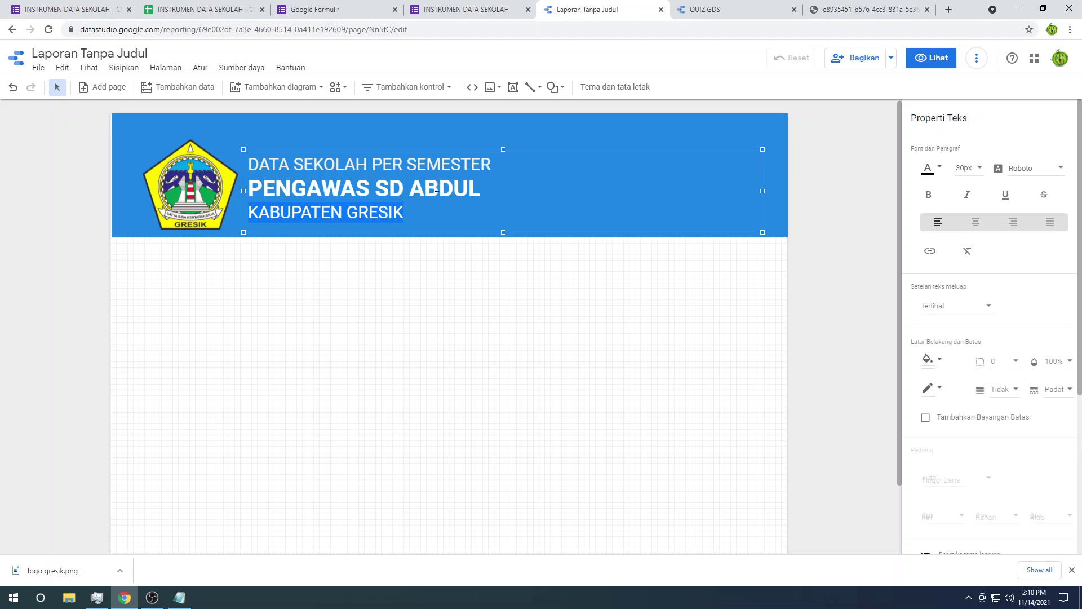
left_click(928, 169)
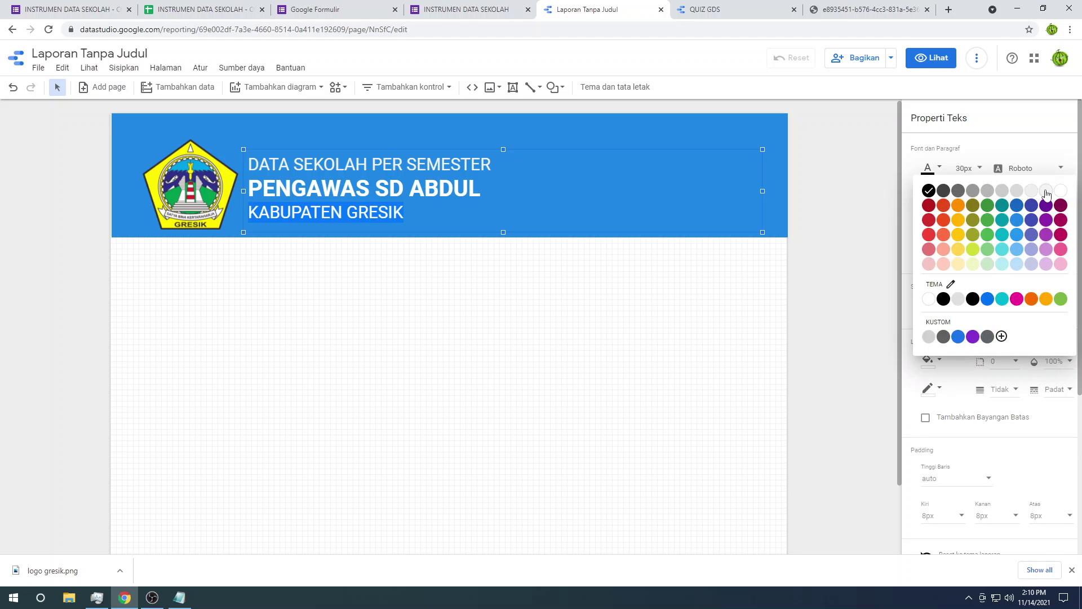
left_click(1045, 193)
left_click(657, 293)
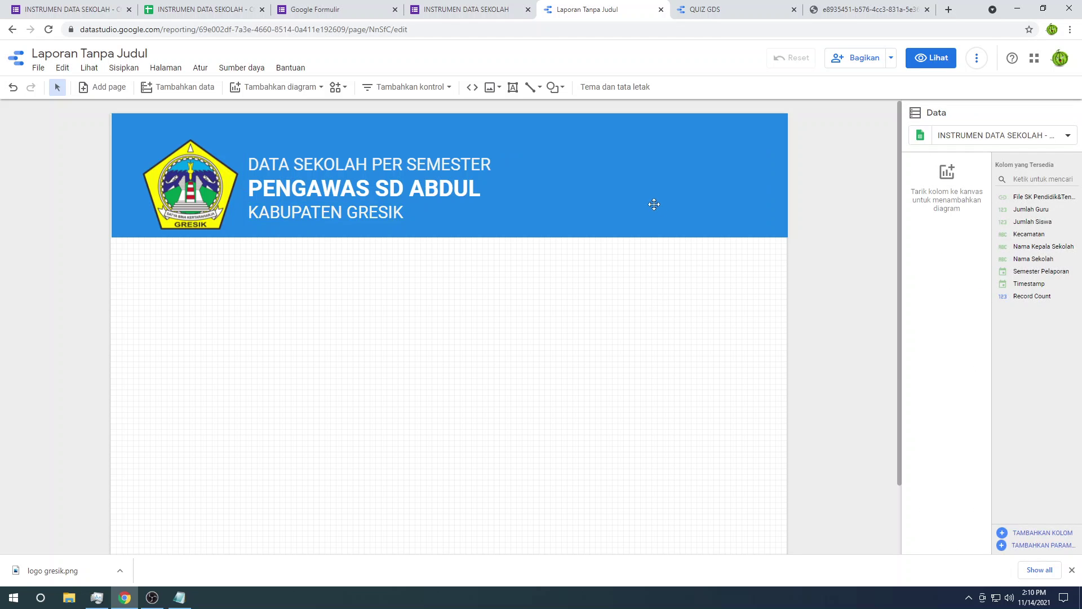
left_click(492, 231)
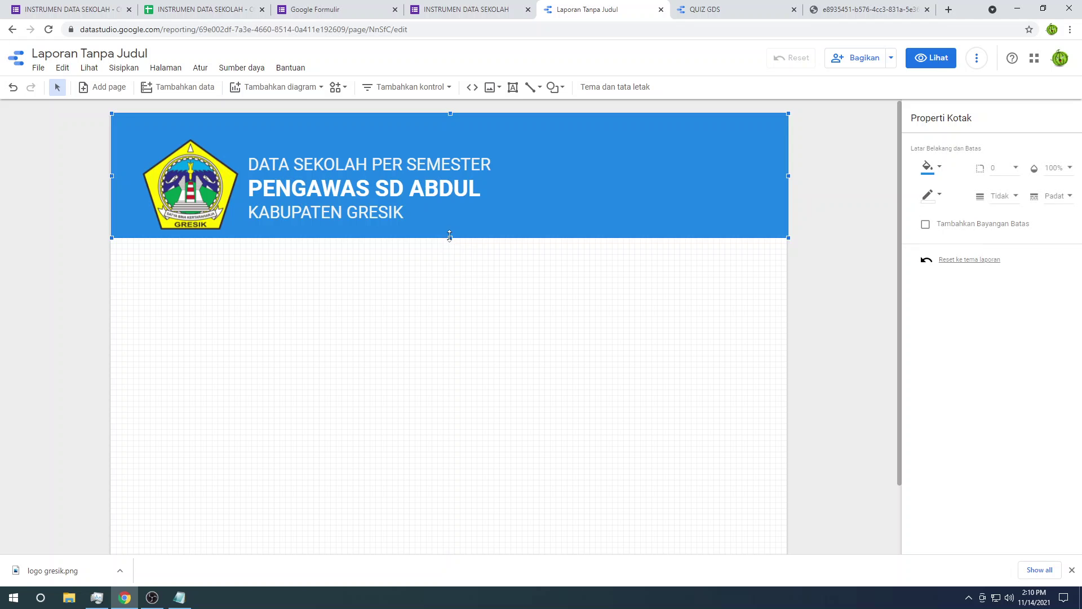
Step: Make the header banner taller and change its background to indigo
left_click_drag(449, 236, 450, 248)
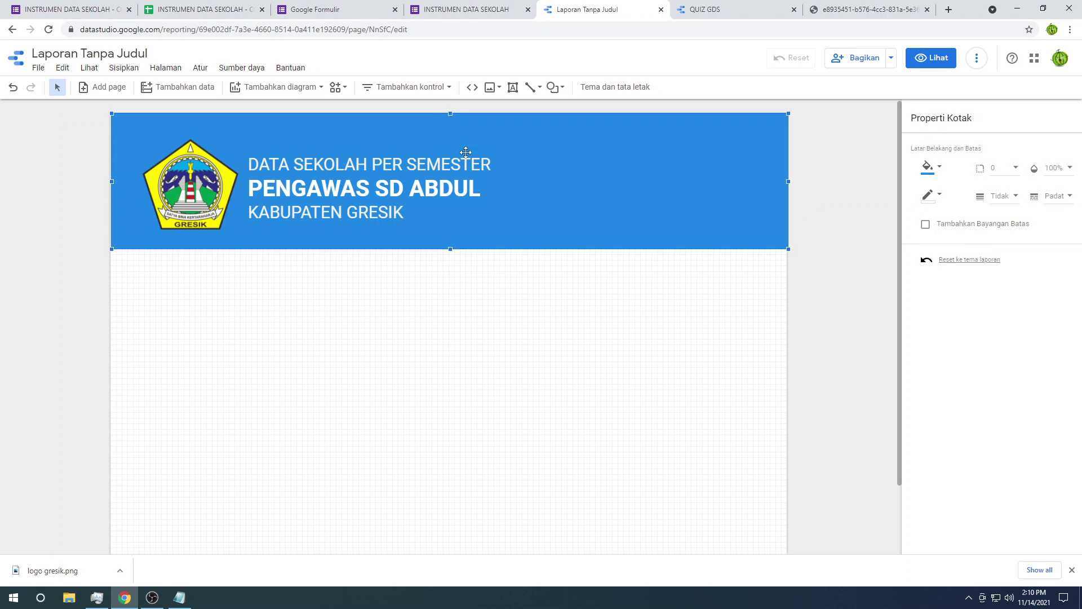
left_click(306, 279)
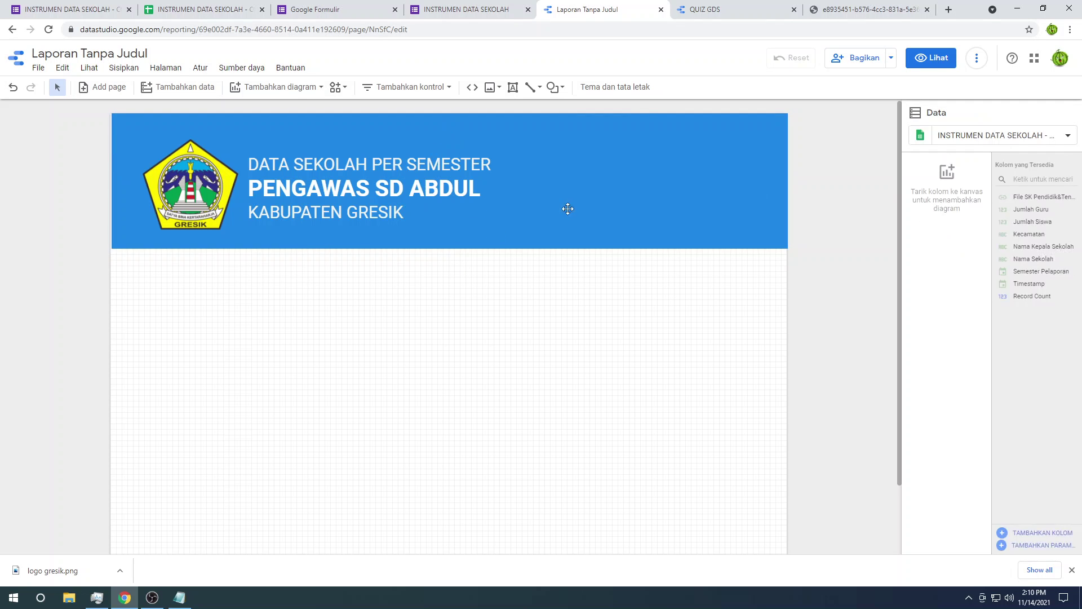
left_click(601, 162)
left_click(619, 131)
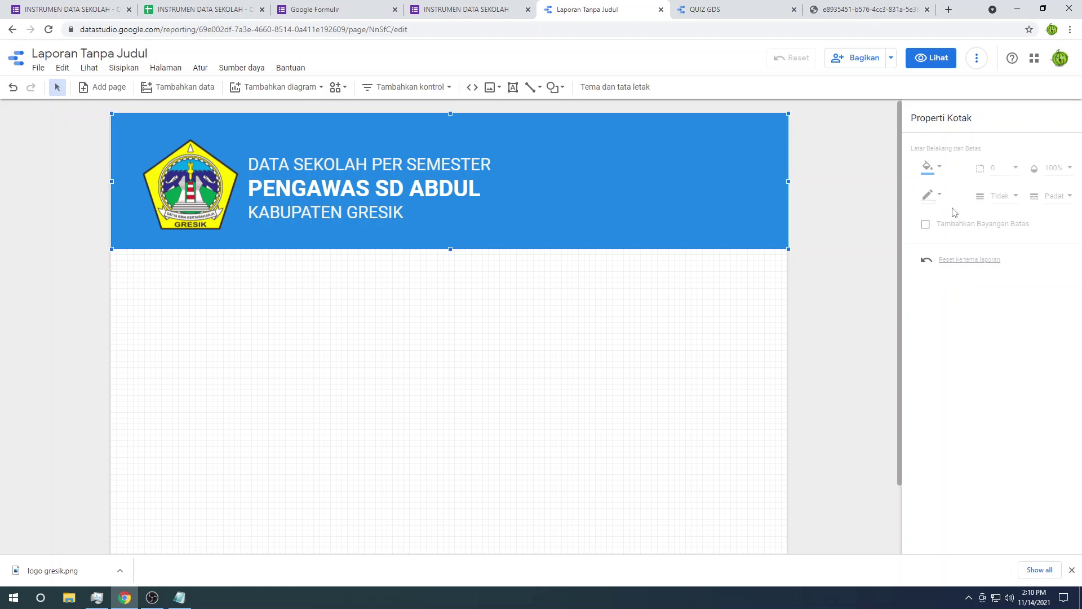
left_click(937, 169)
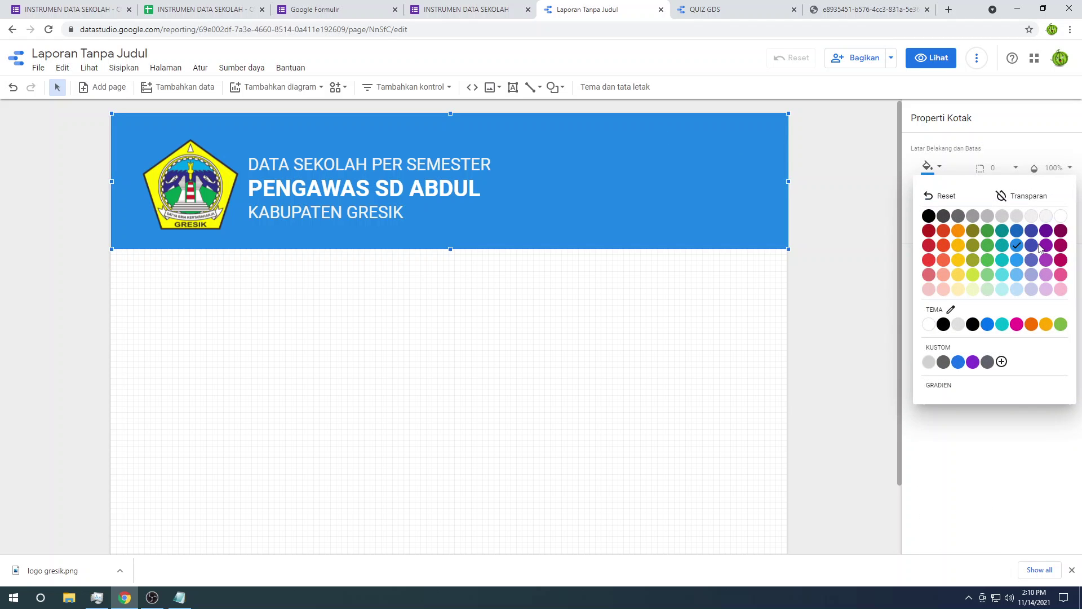
left_click(1047, 261)
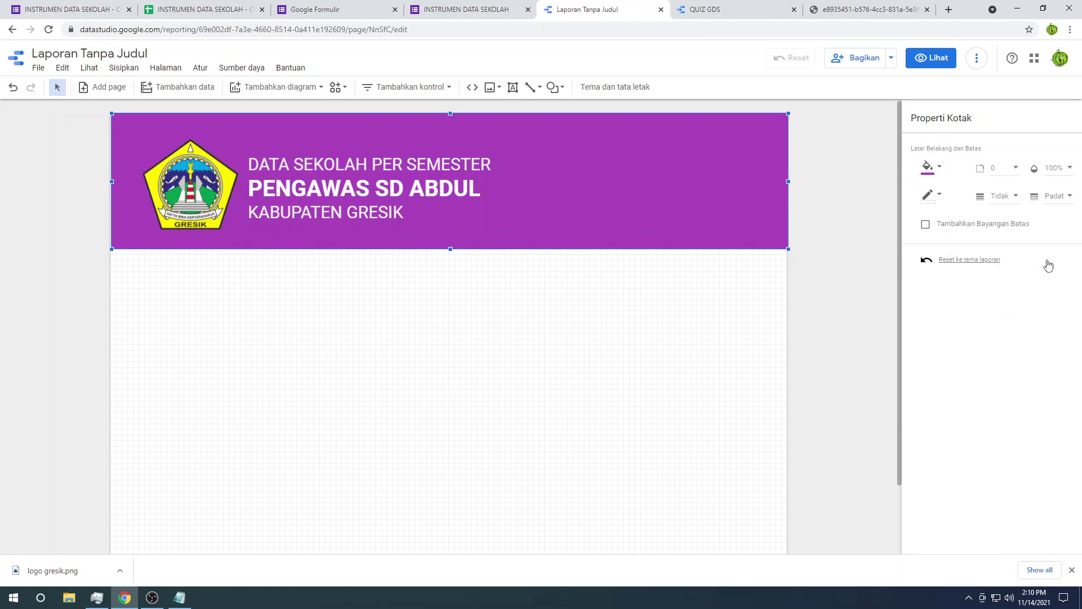
left_click(928, 167)
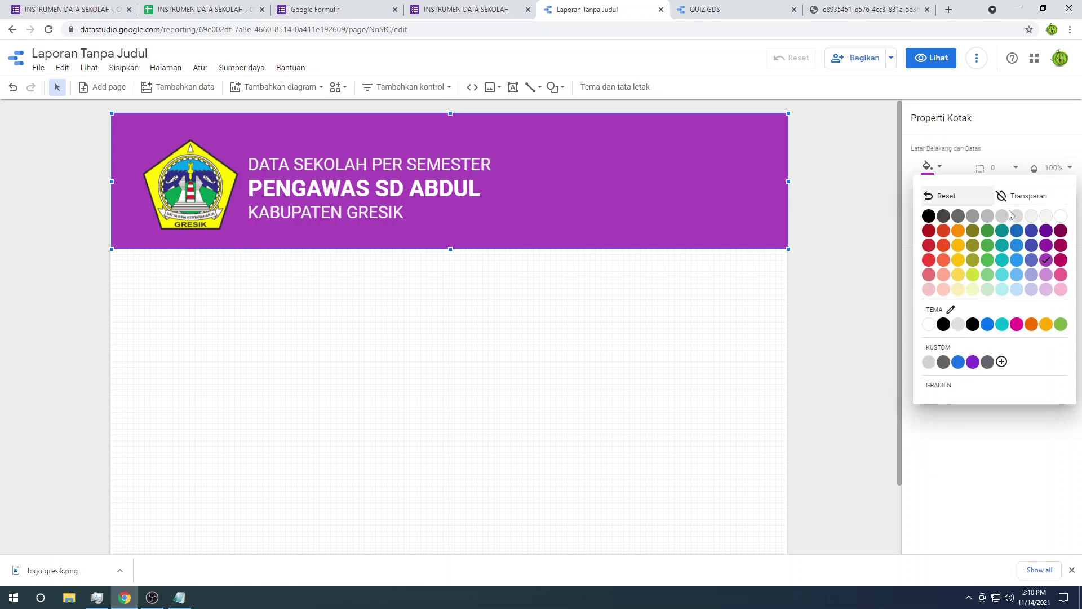
left_click(1033, 231)
left_click(517, 350)
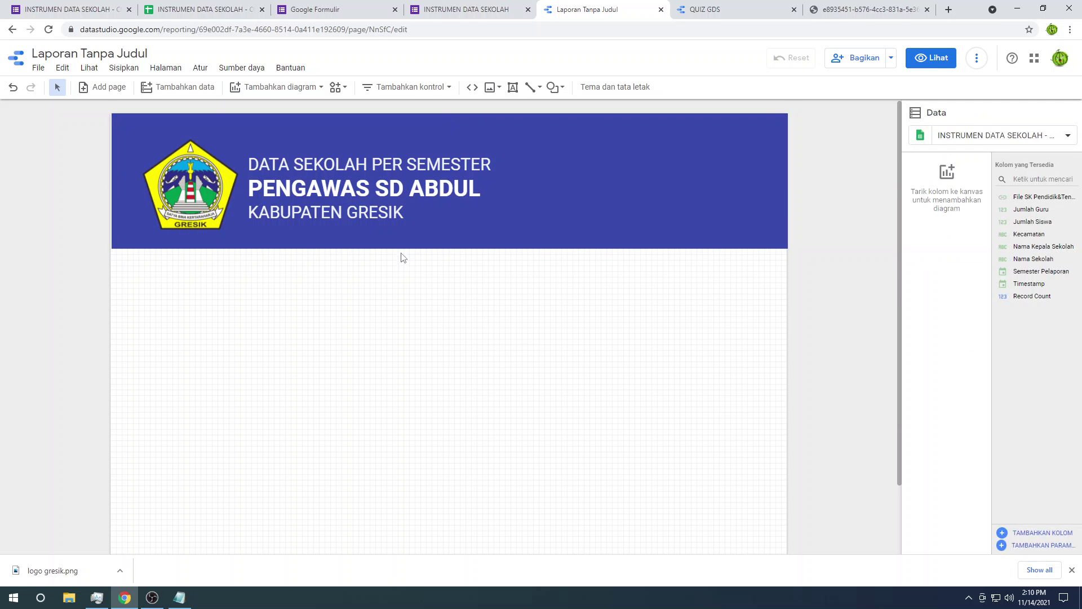
Step: Move the title text and Gresik logo up so they align within the banner
left_click_drag(212, 190, 203, 187)
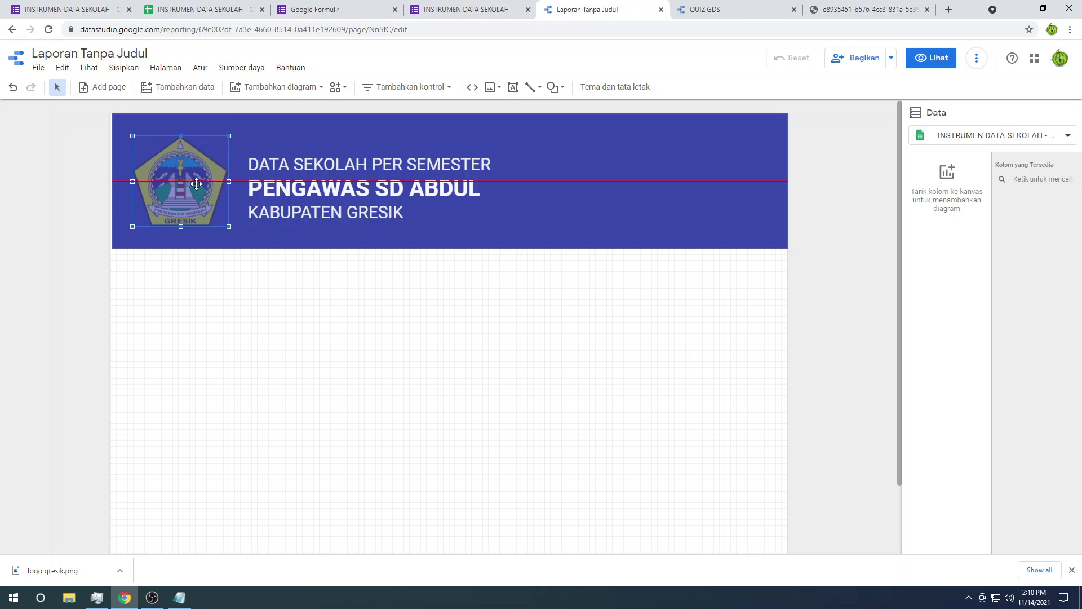
left_click(329, 316)
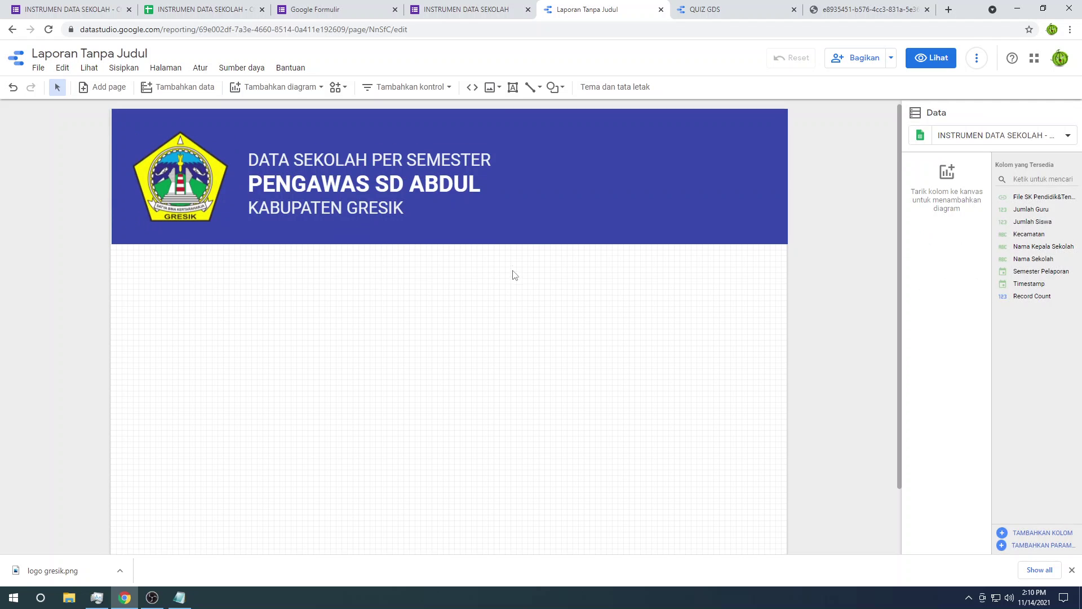
scroll(512, 273, "down", 2)
scroll(516, 273, "up", 2)
left_click(353, 201)
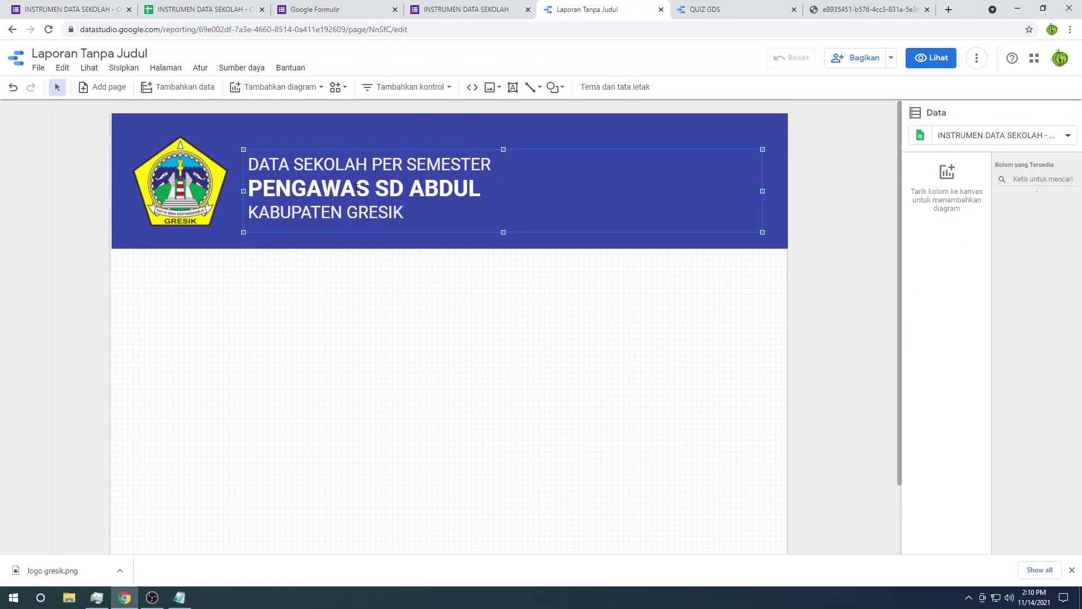
left_click(358, 139)
left_click_drag(358, 134, 357, 134)
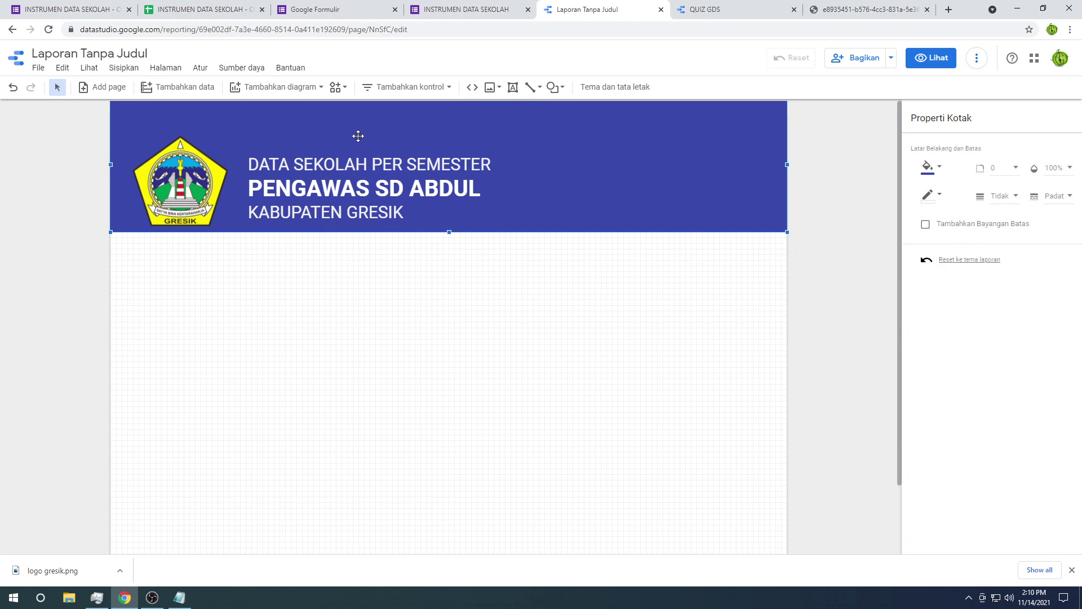
key("ctrl+z")
left_click(377, 185)
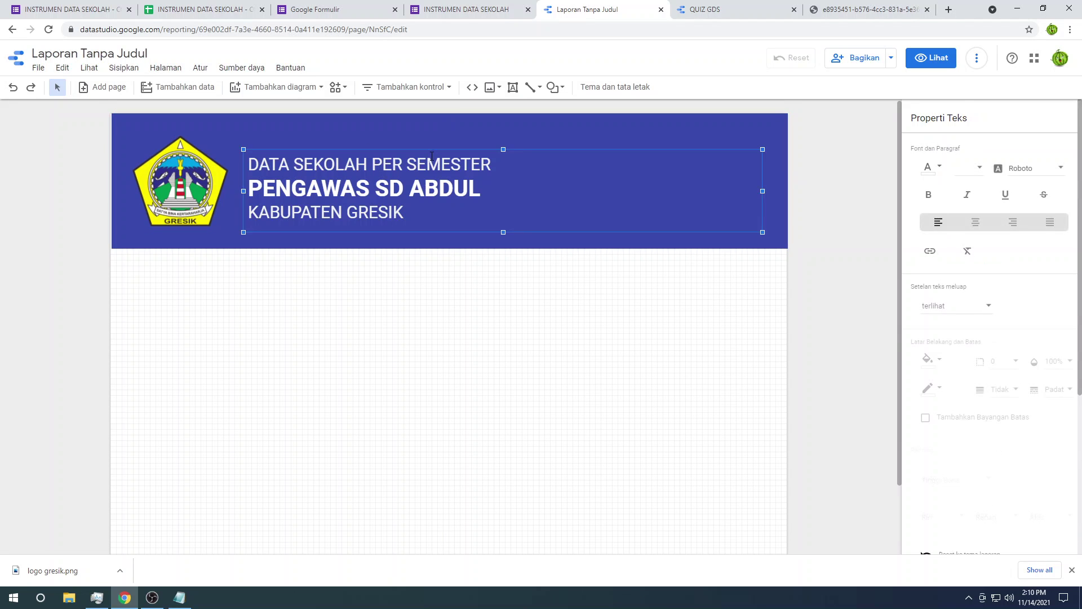
left_click_drag(510, 151, 511, 138)
left_click_drag(229, 228, 185, 178)
left_click(274, 290)
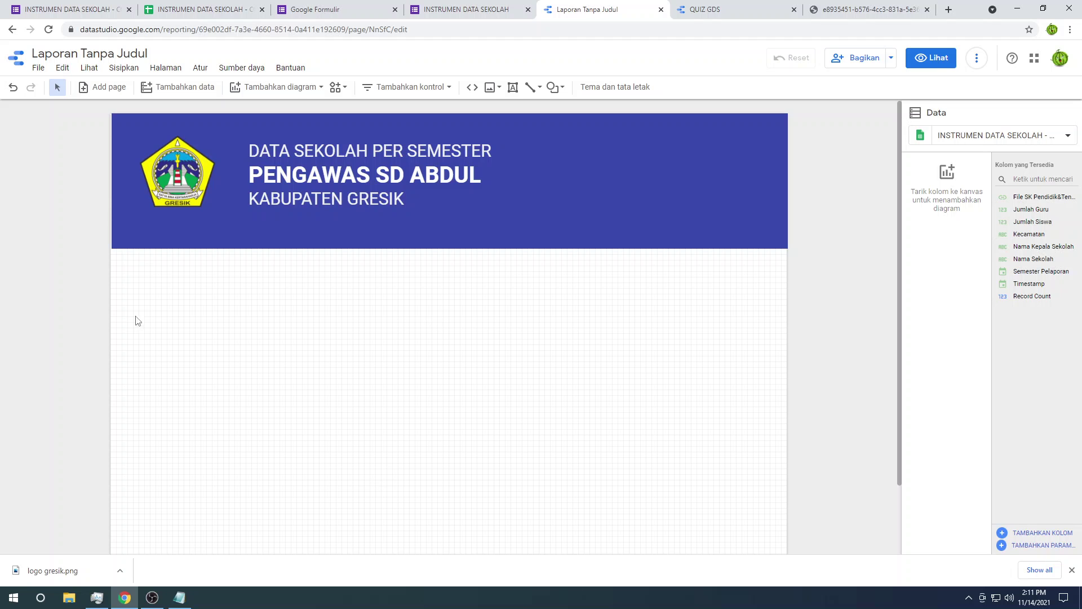
Step: Add a table of Record Count per Nama Sekolah below the banner
left_click(114, 69)
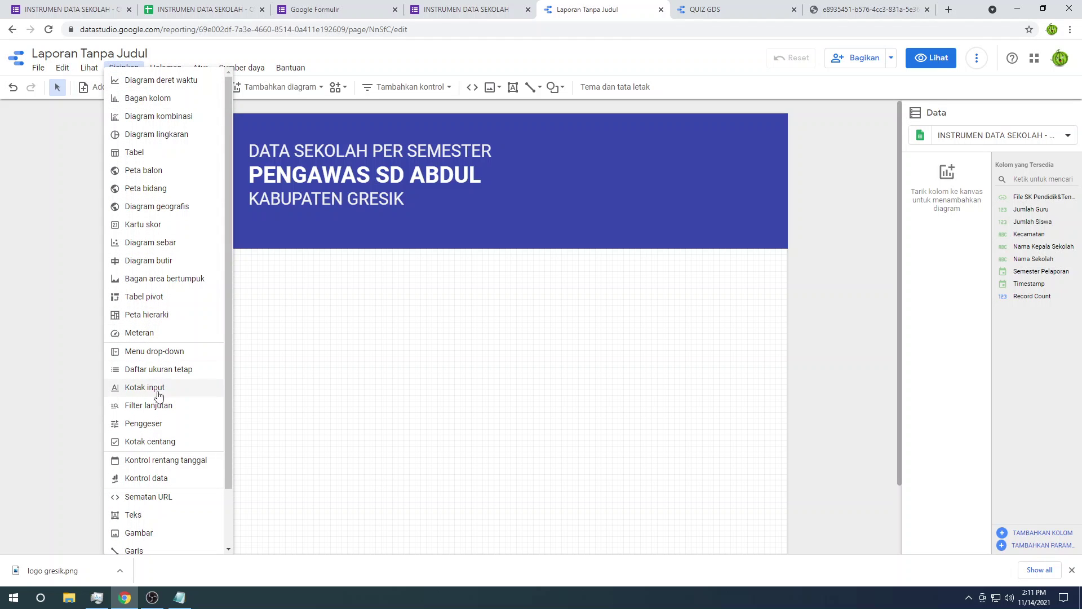
scroll(164, 502, "down", 2)
scroll(160, 439, "up", 2)
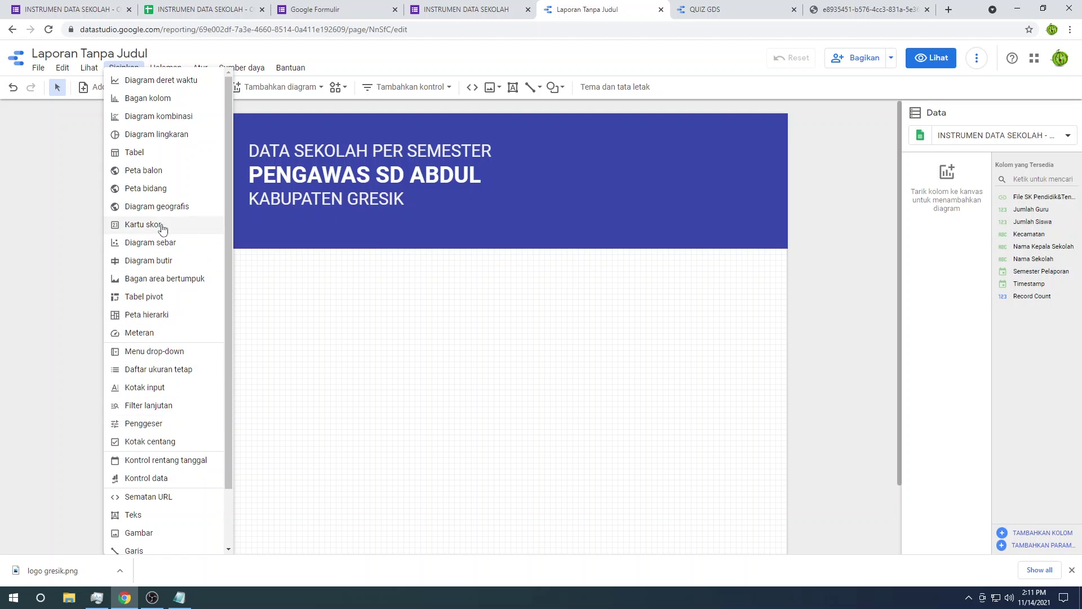
left_click(164, 152)
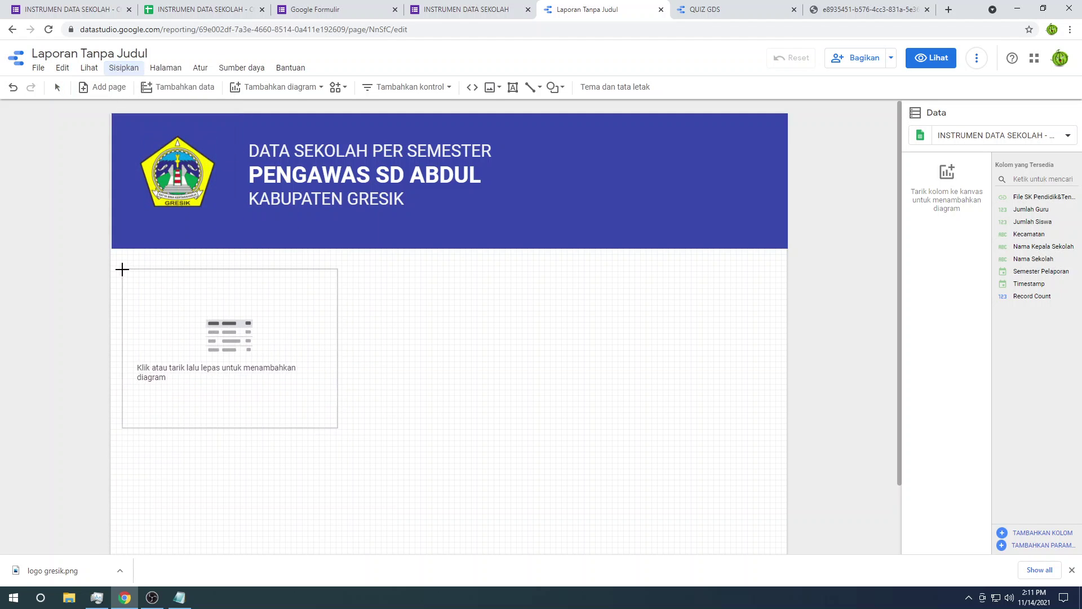
left_click(141, 271)
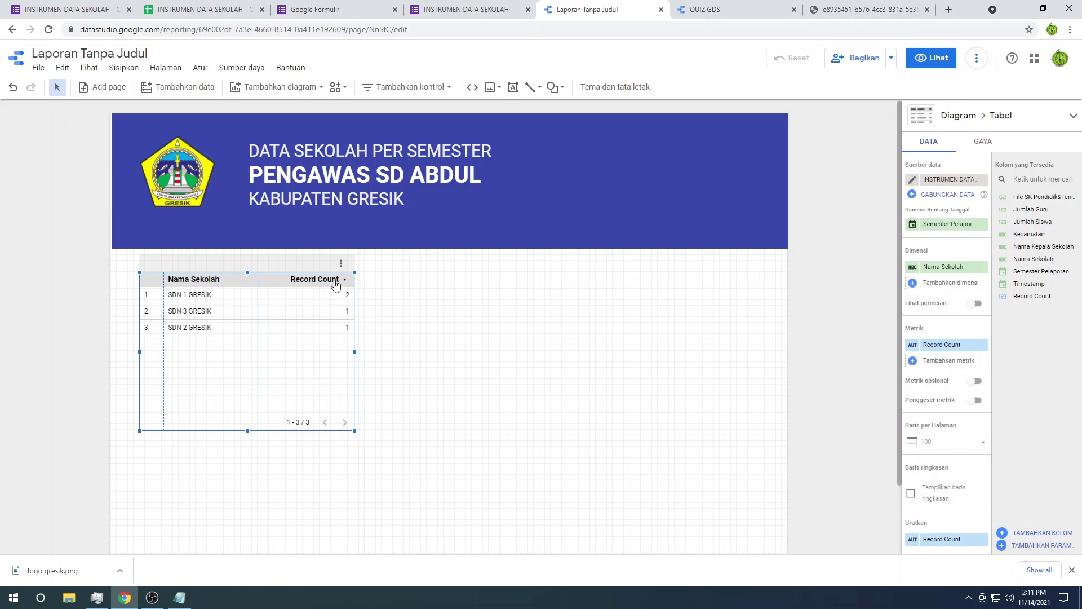
left_click(403, 271)
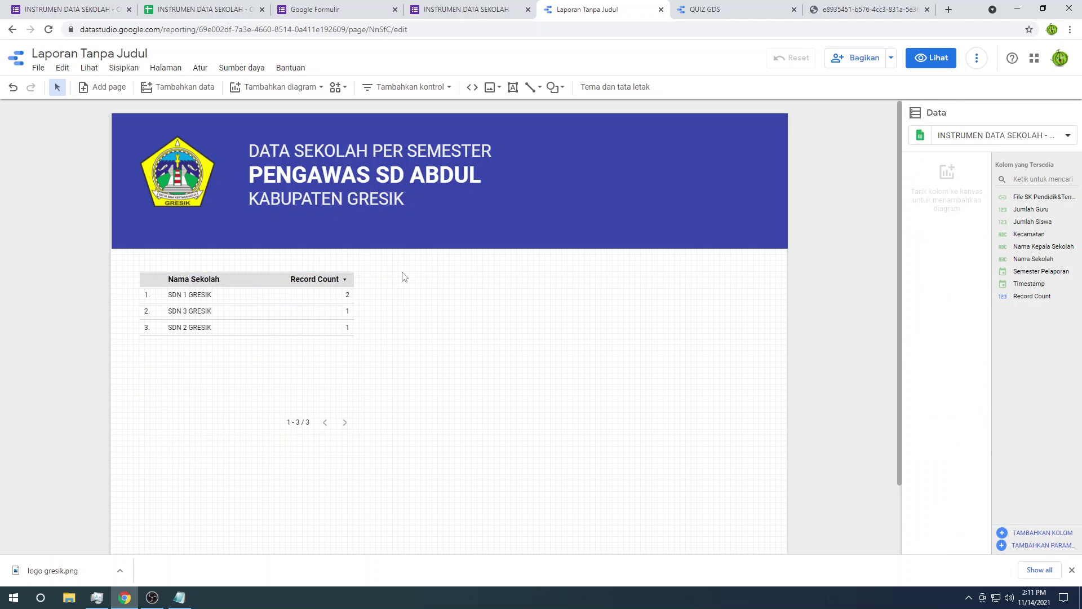
left_click(90, 67)
left_click(125, 68)
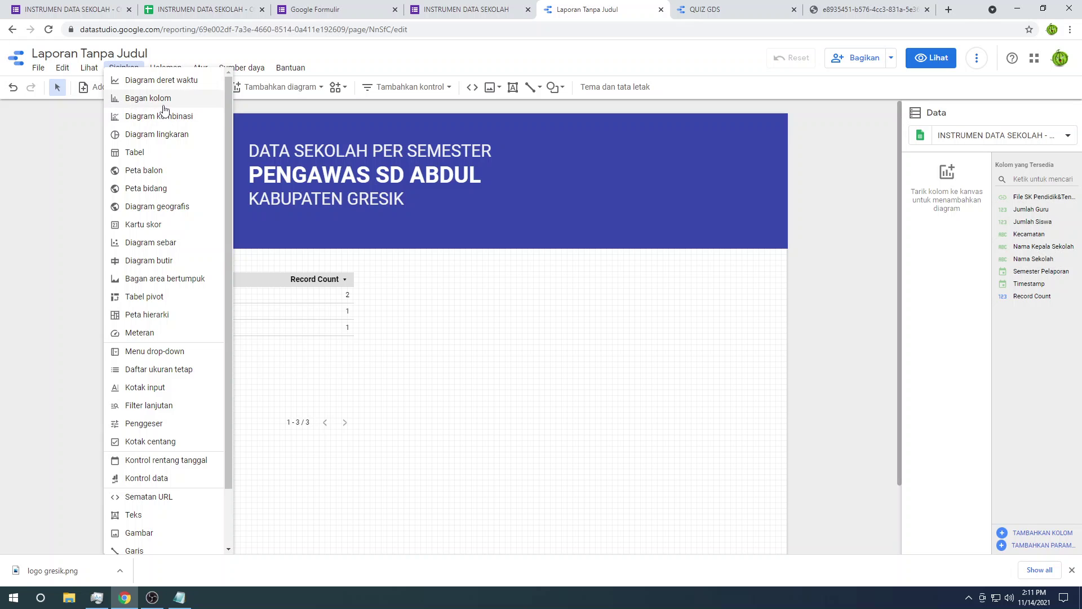
Step: Check the INSTRUMEN DATA SEKOLAH - CONTOH (Jawaban) spreadsheet and form tabs for teacher and student columns
left_click(179, 7)
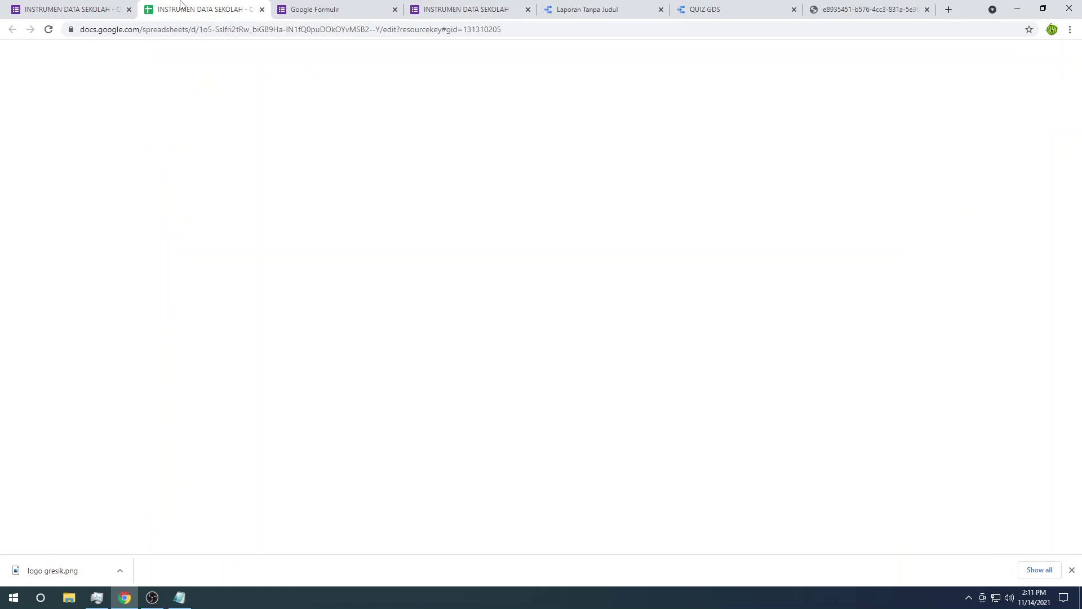
left_click(74, 4)
left_click(174, 7)
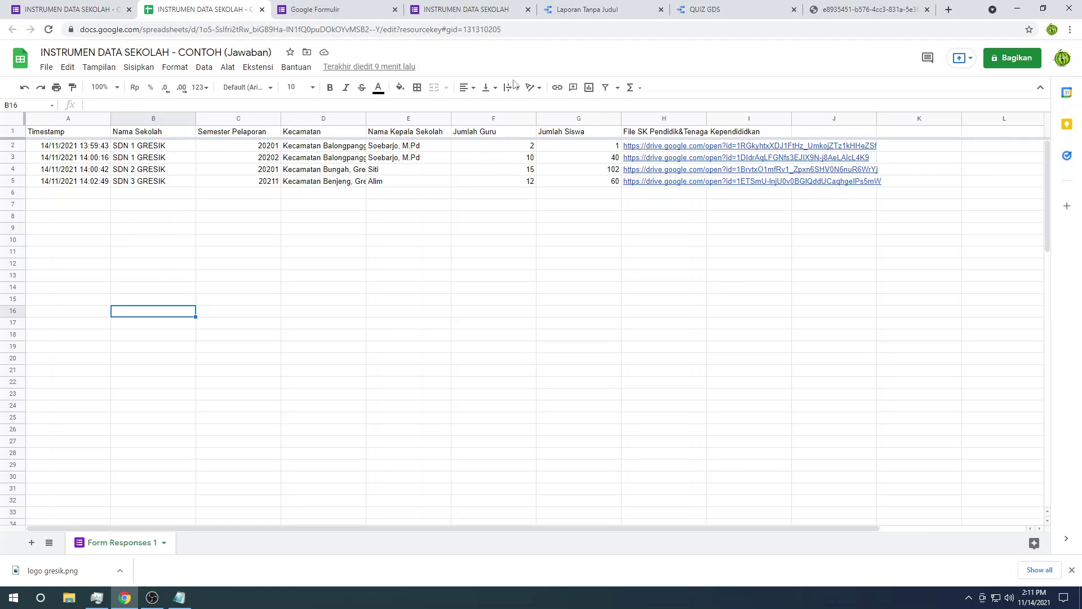
left_click(338, 9)
left_click(473, 9)
Step: Place a column chart beside the school table
left_click(615, 7)
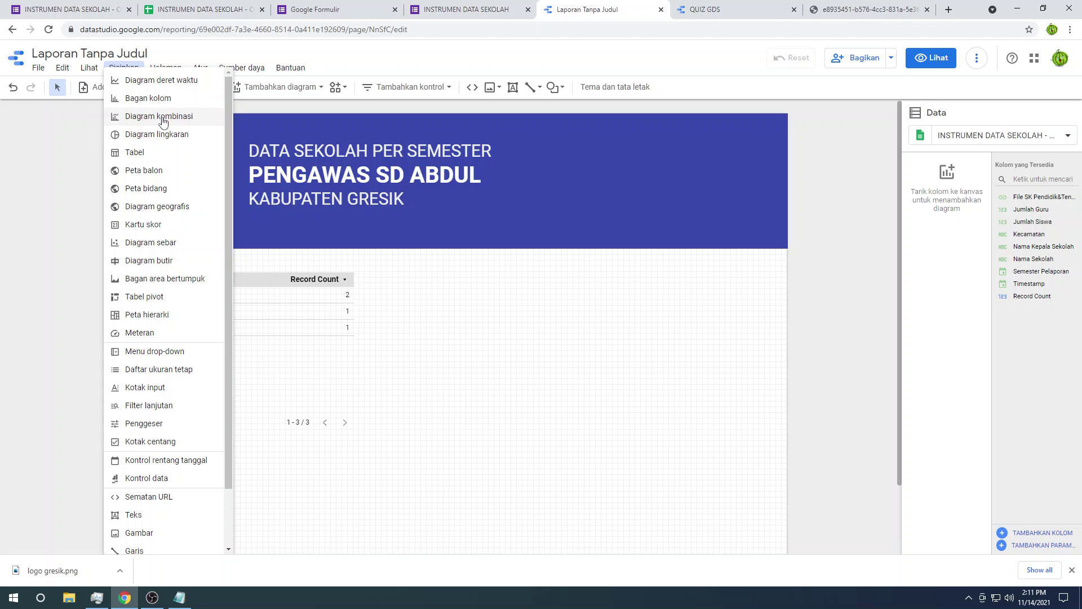
left_click(171, 101)
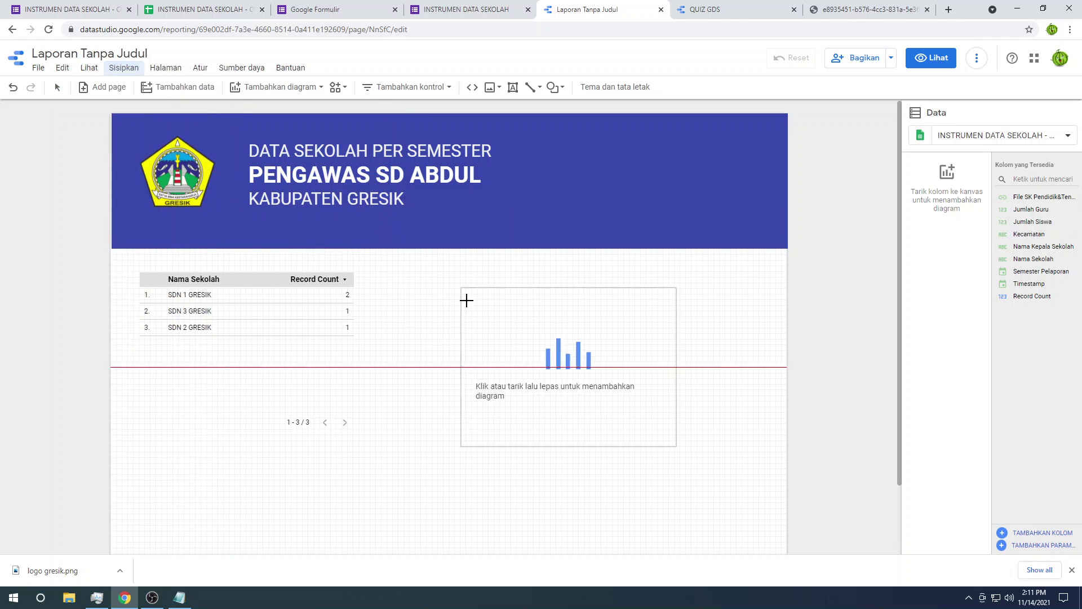
left_click(374, 273)
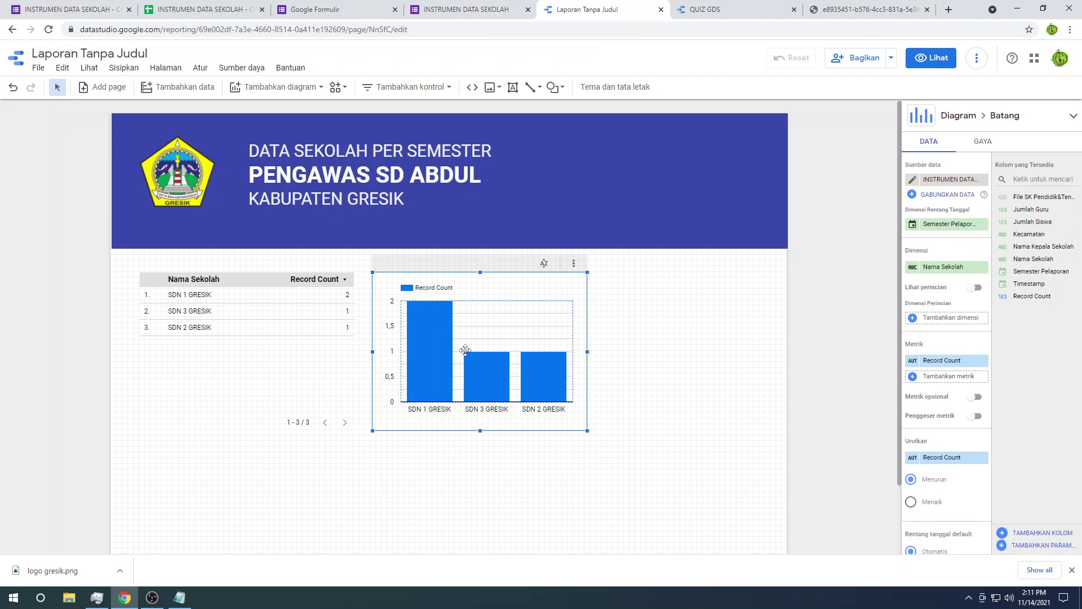
mouse_move(450, 382)
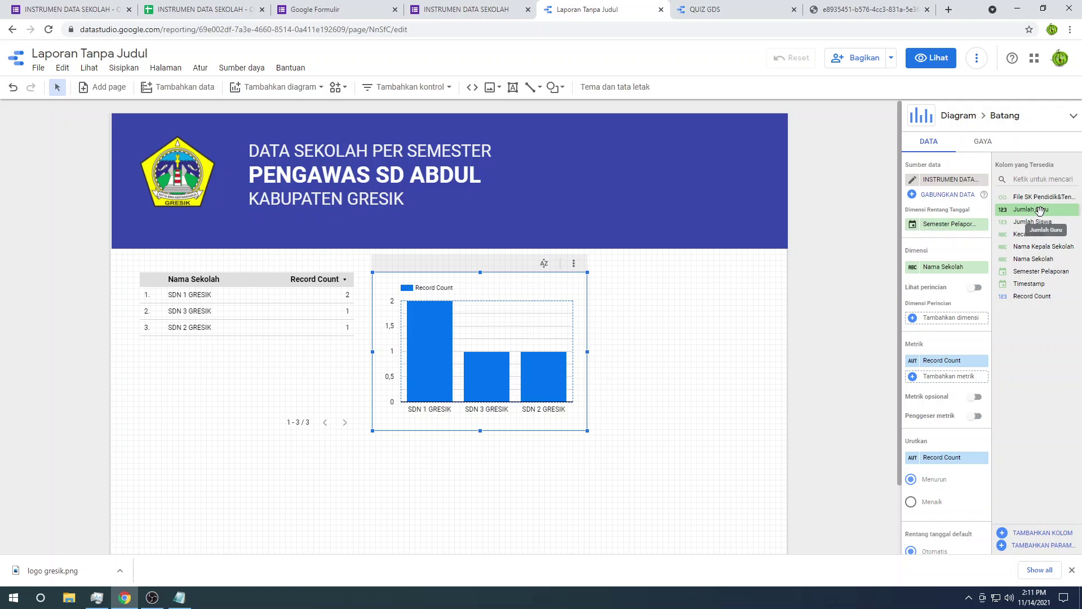
Step: Set the column chart's dimension to Nama Sekolah, adjusting the Semester Pelaporan date range dimension
left_click_drag(1035, 212, 941, 269)
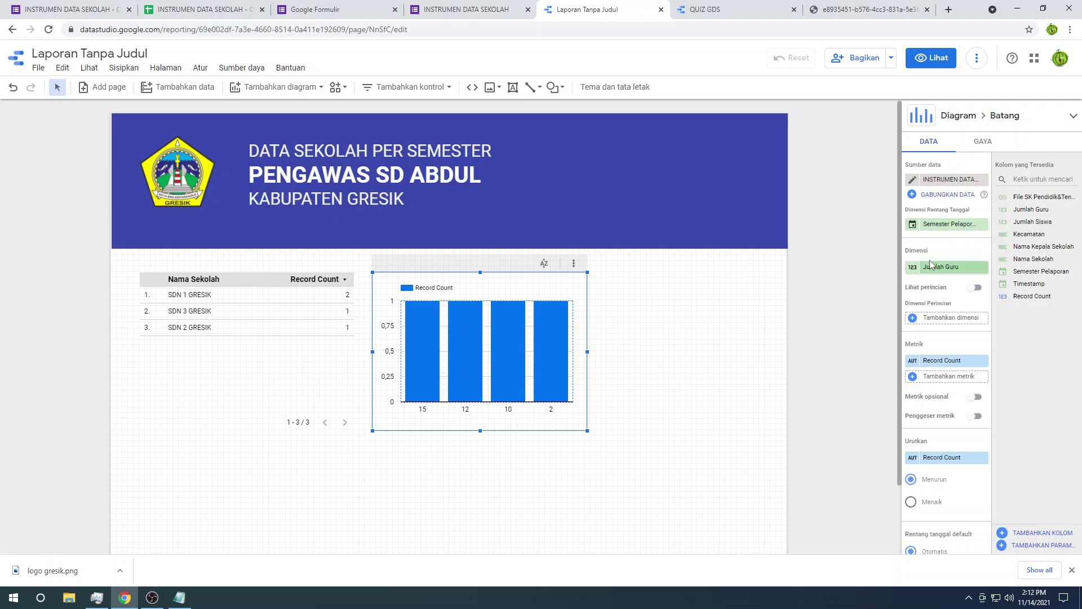
left_click(982, 224)
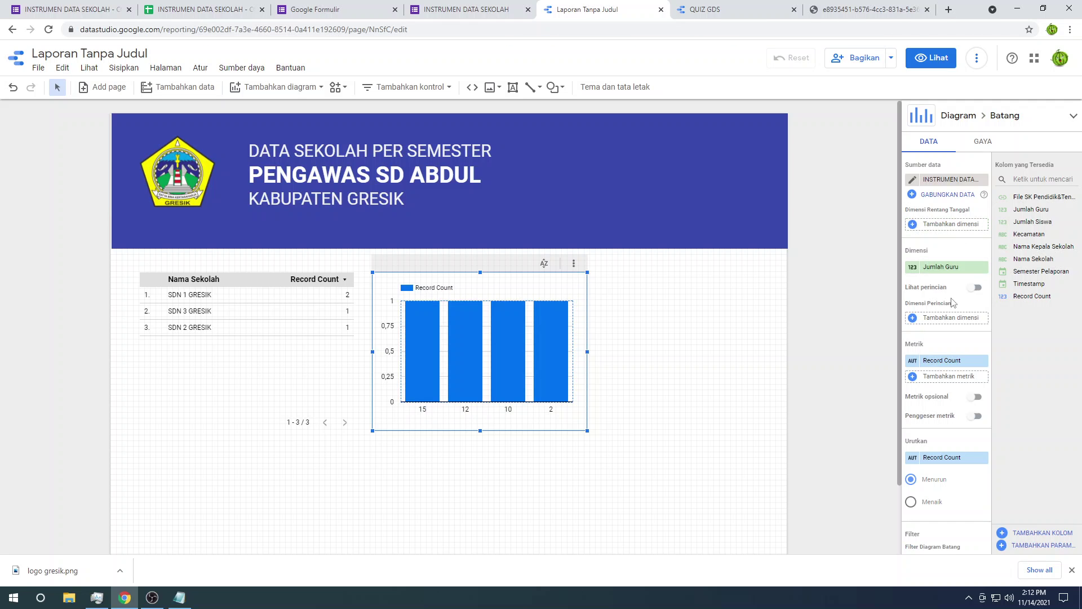
left_click(645, 399)
left_click(479, 367)
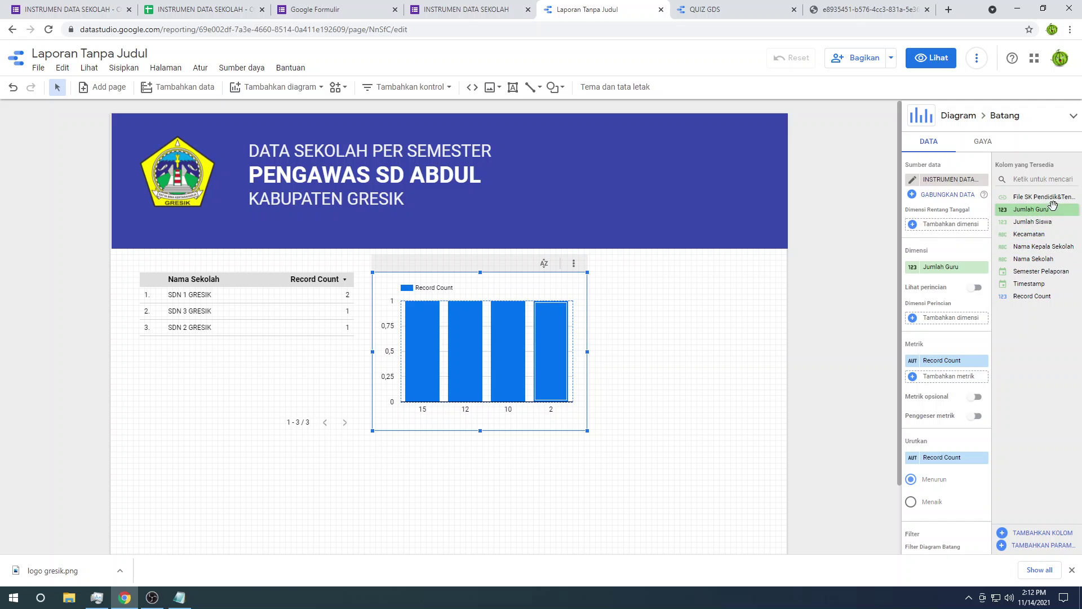
left_click_drag(1043, 254, 940, 279)
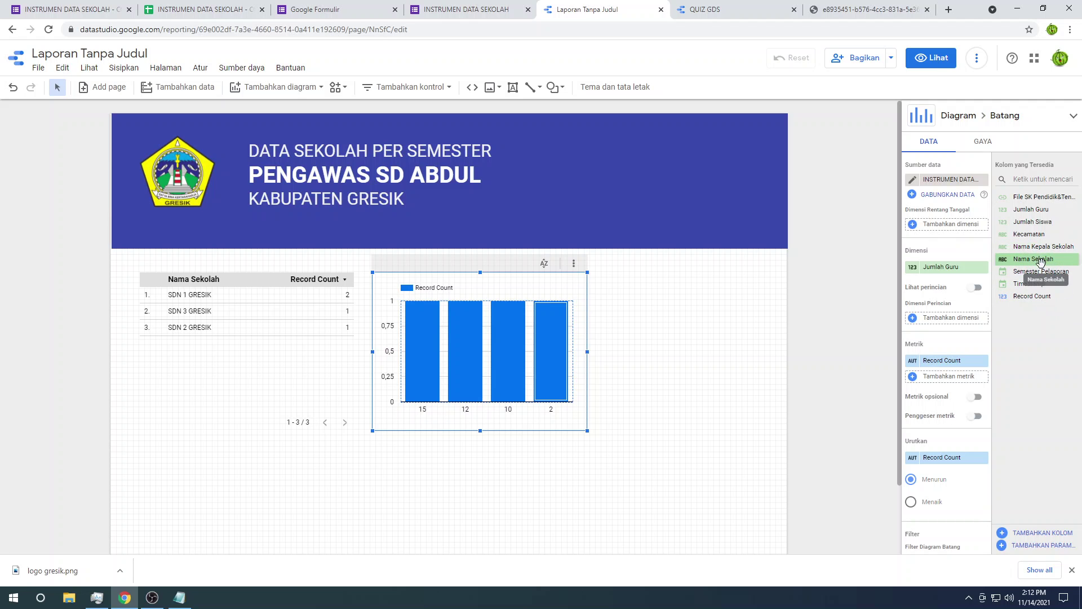
left_click_drag(1040, 261, 964, 230)
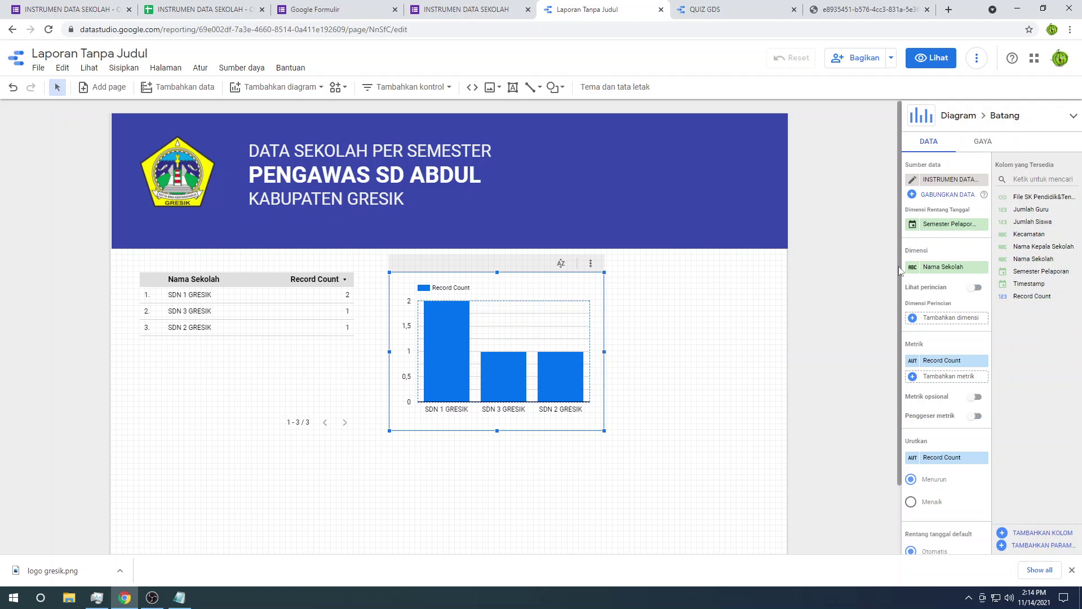
left_click(161, 598)
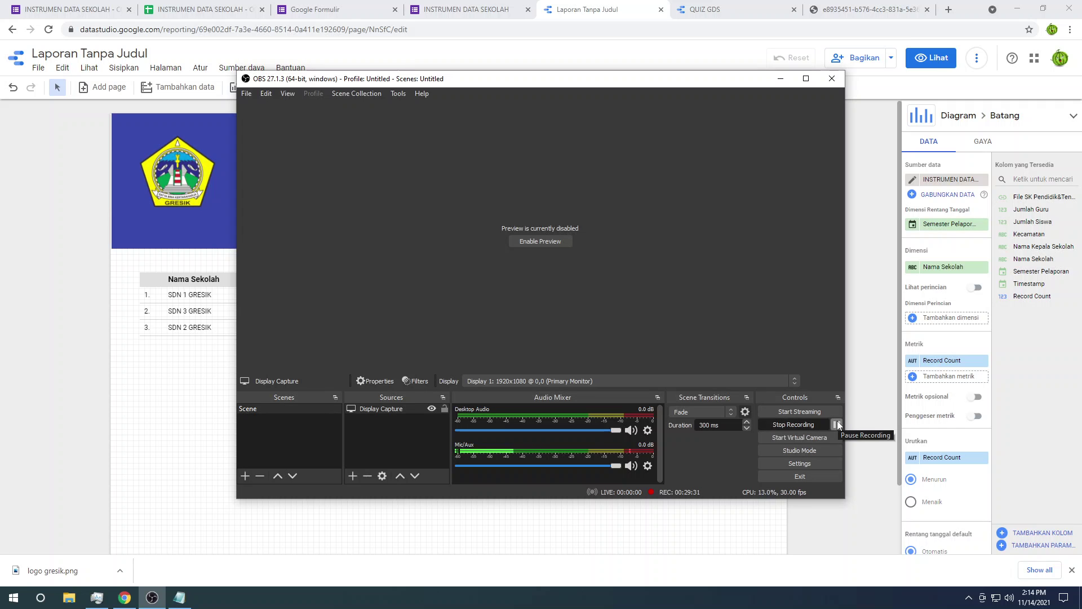
Step: Keep Nama Sekolah as the bar chart's dimension and chart Jumlah Siswa and Jumlah Guru as metrics
left_click(838, 425)
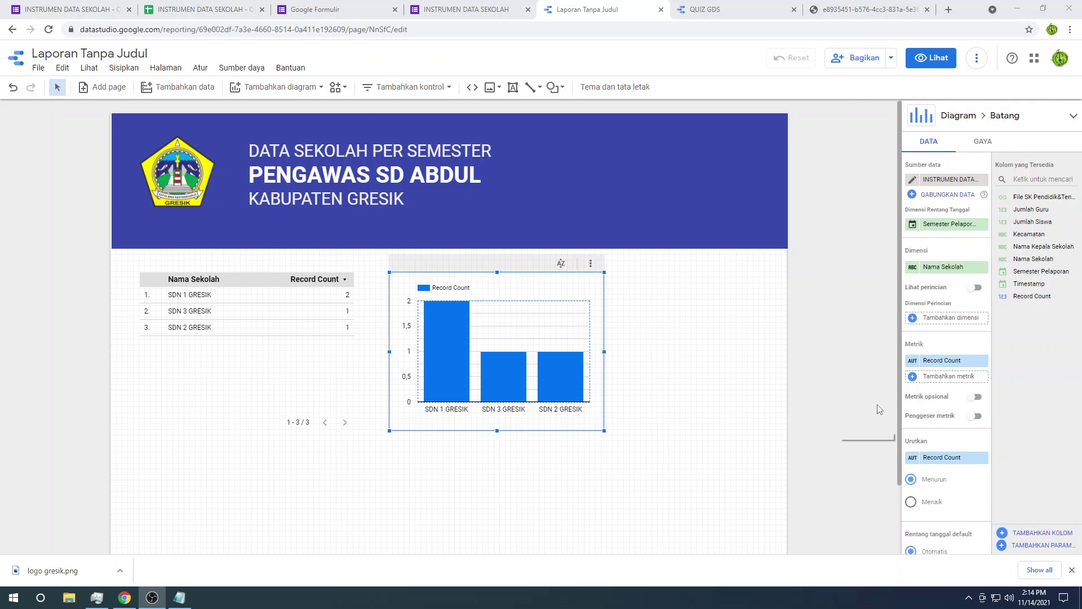
left_click(775, 404)
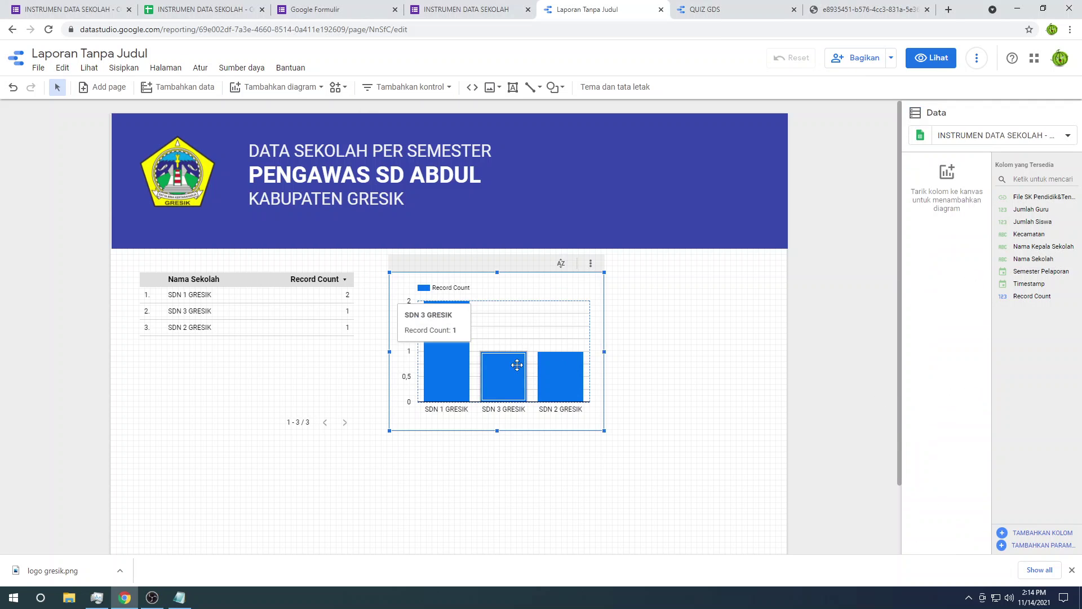
left_click(584, 317)
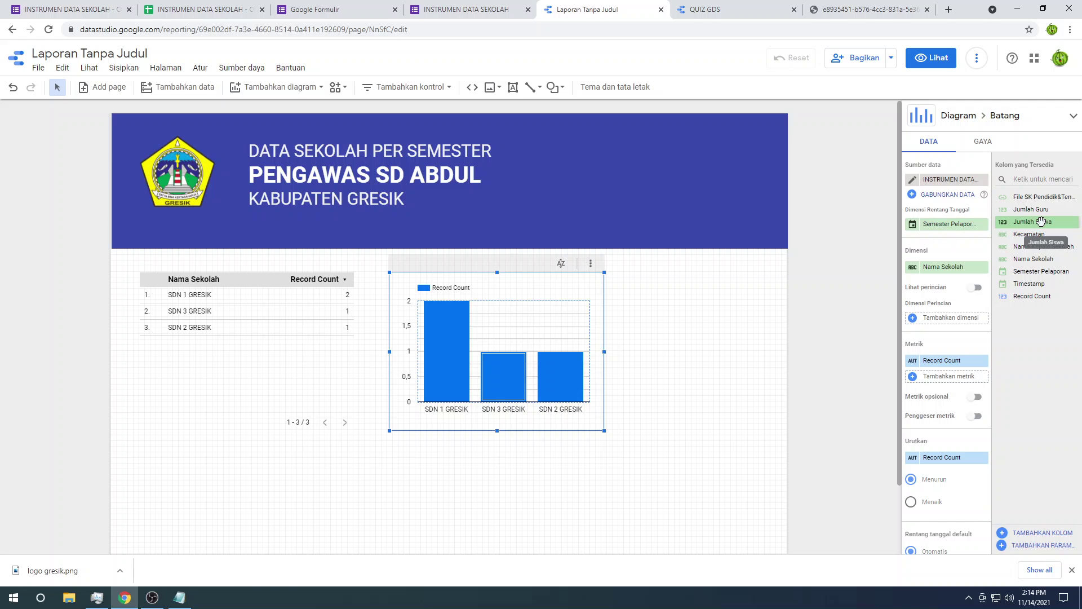
left_click_drag(1031, 209, 937, 270)
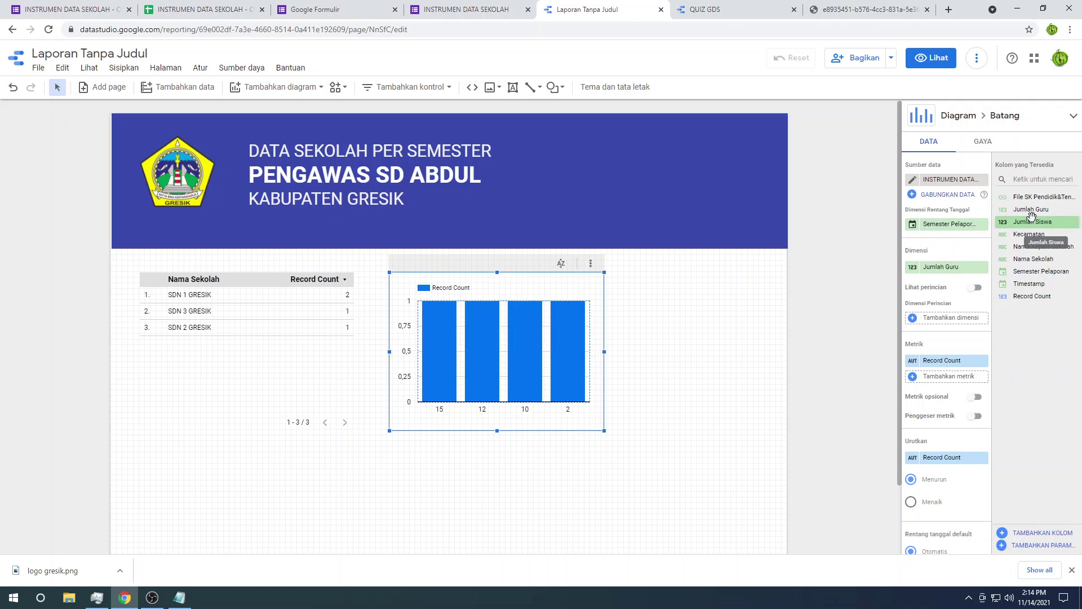
mouse_move(1031, 219)
left_mouse_down()
mouse_move(939, 273)
mouse_move(1022, 225)
left_mouse_up()
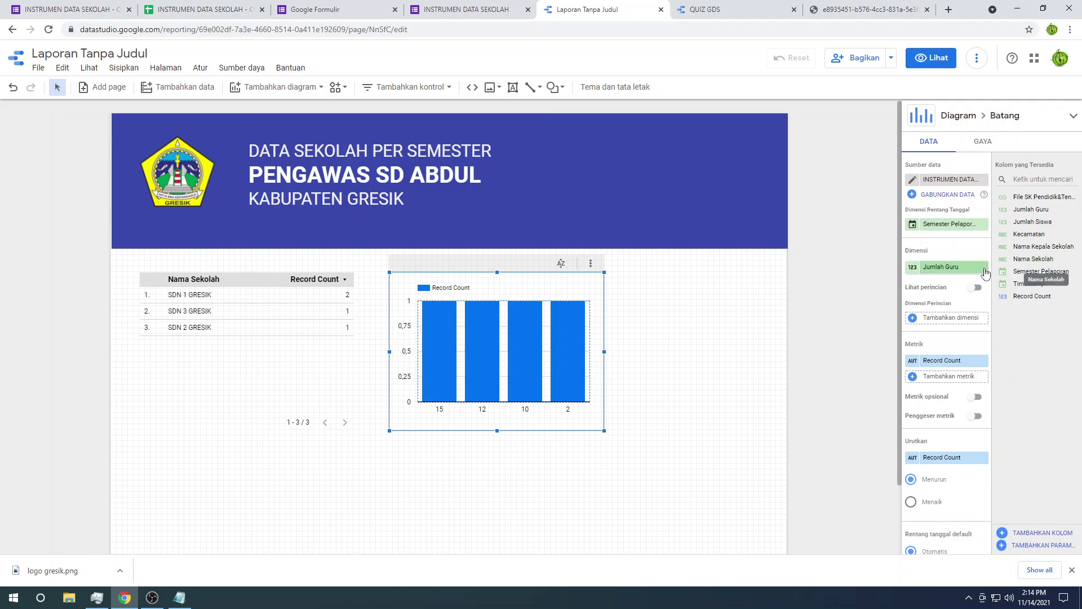
left_click_drag(1032, 260, 933, 274)
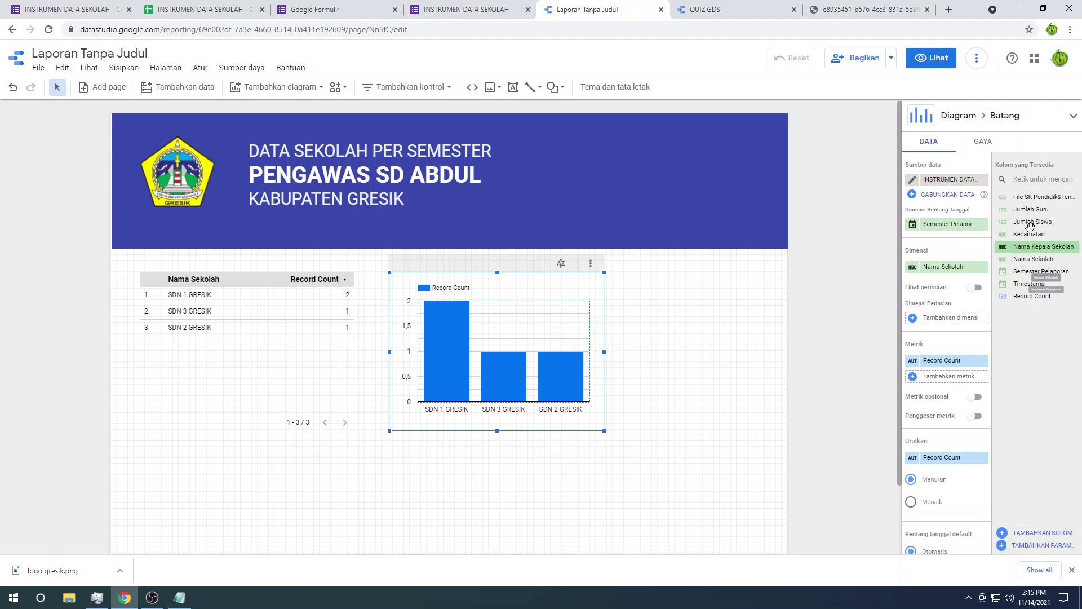
left_click_drag(1021, 222, 940, 361)
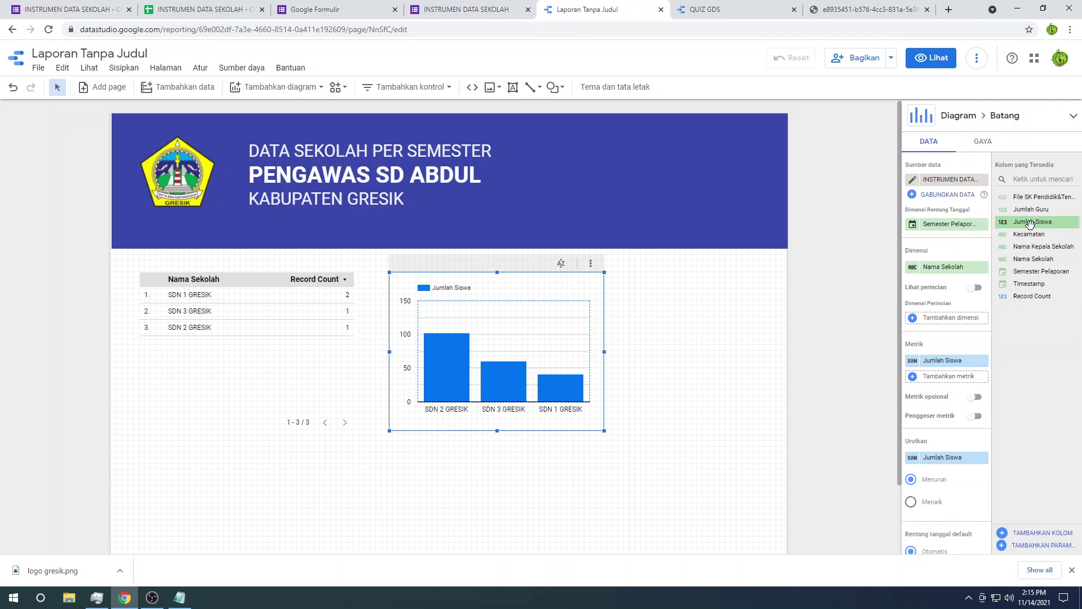
left_click_drag(1033, 269, 943, 376)
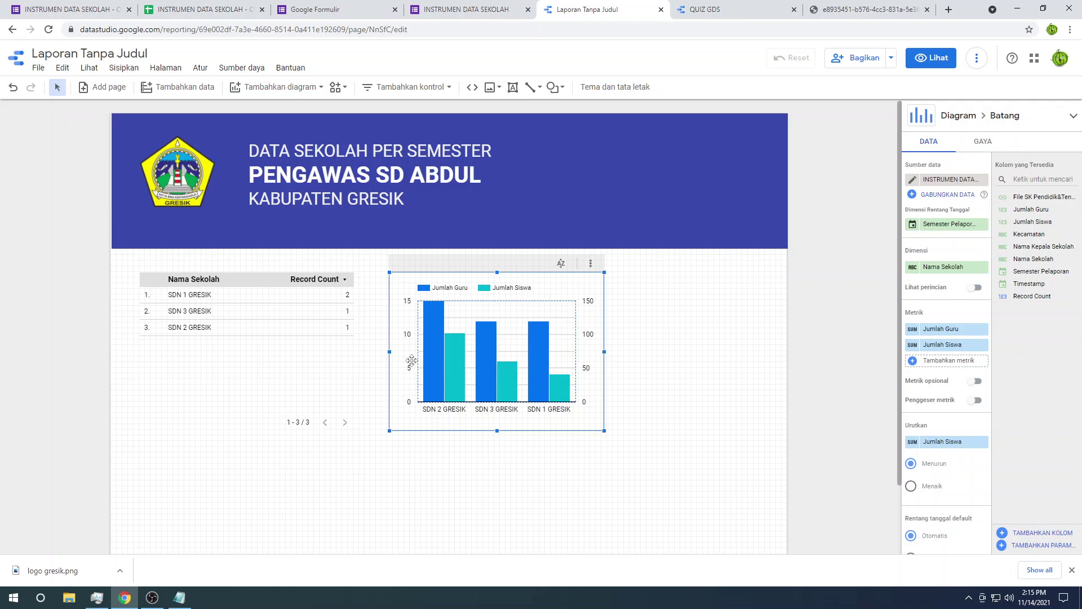
left_click(652, 321)
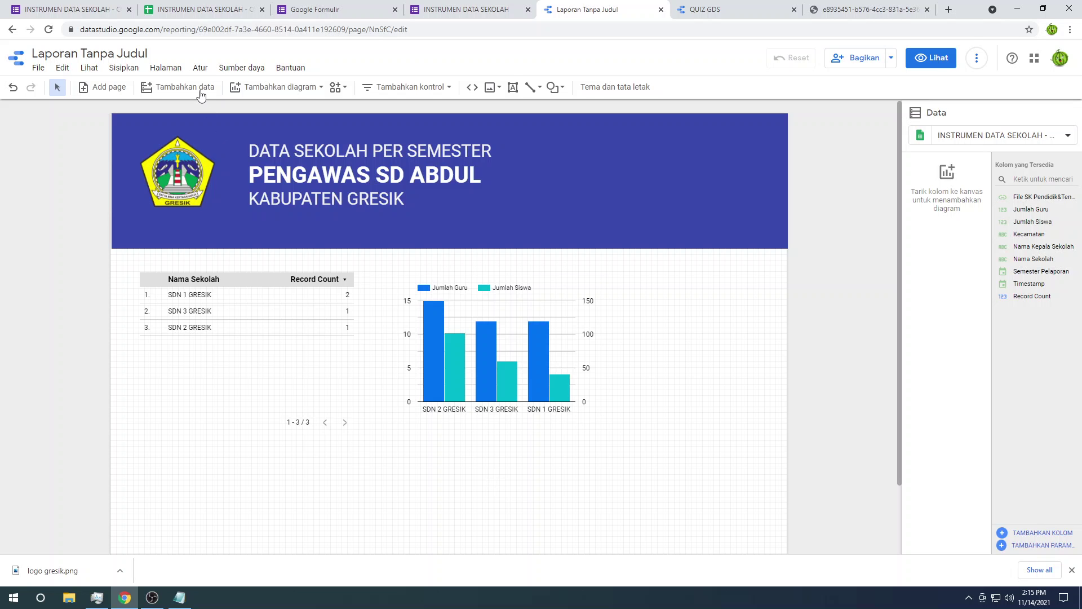
Step: Add a bold 'JUMLAH GURU& SISWA' title text box above the bar chart
left_click(89, 69)
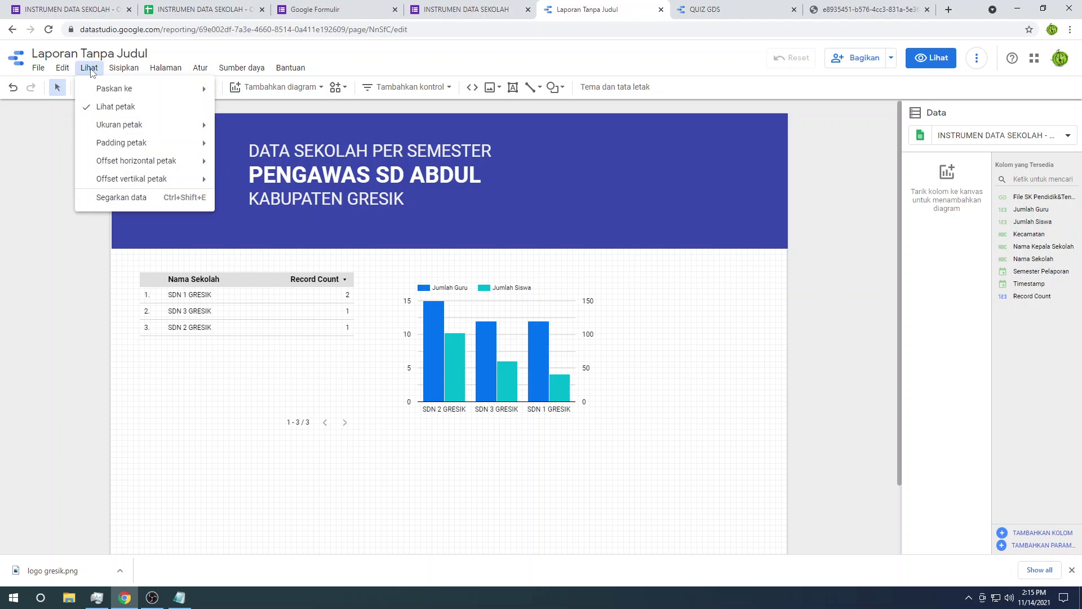
left_click(123, 68)
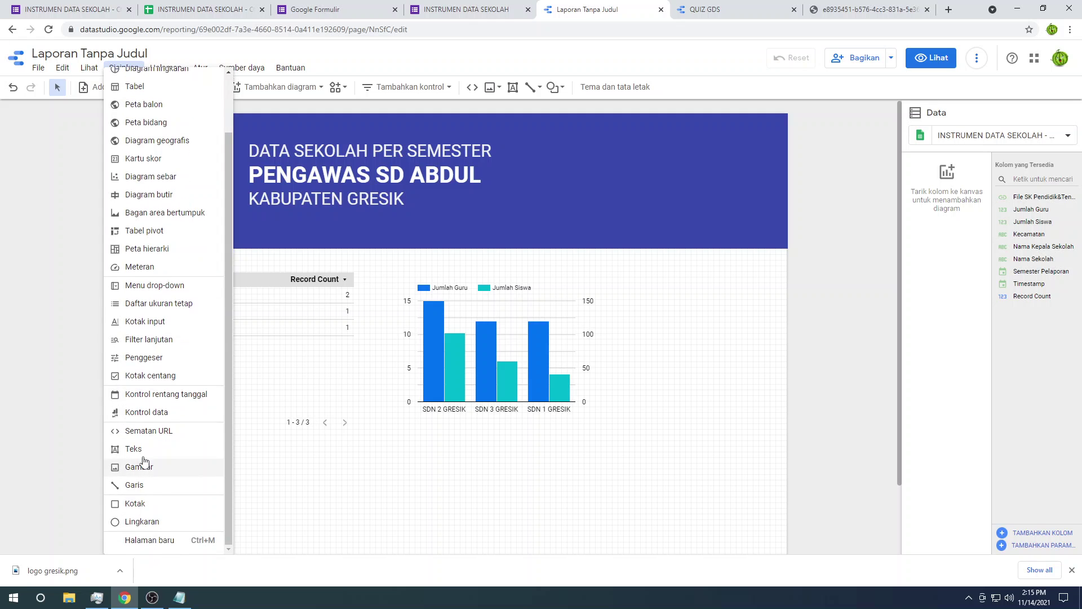
left_click(138, 449)
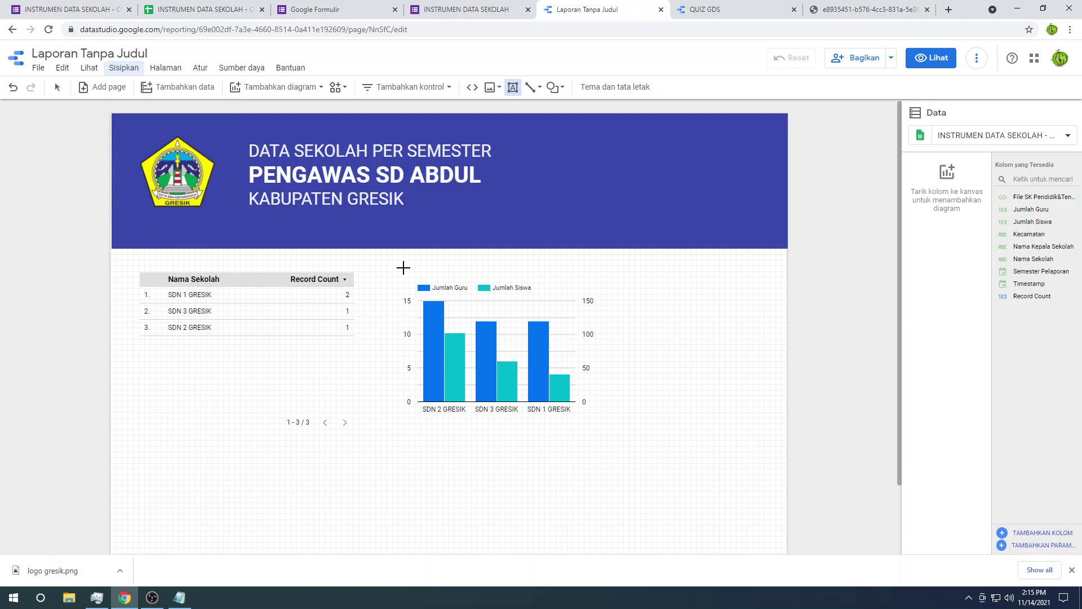
left_click_drag(403, 268, 593, 282)
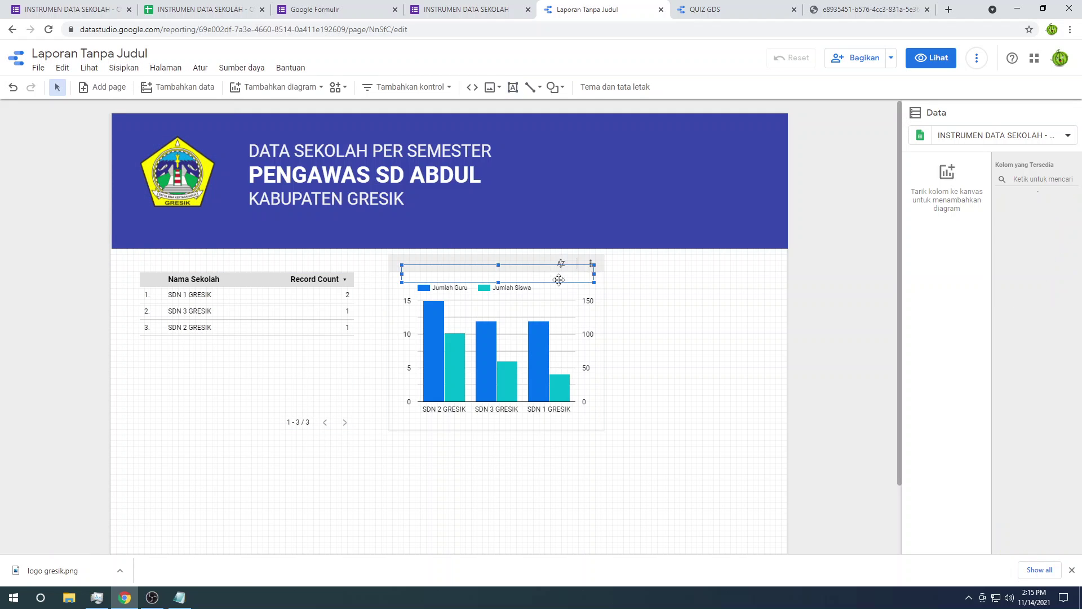
left_click(552, 277)
type("JUMLAH GURU& SISWA")
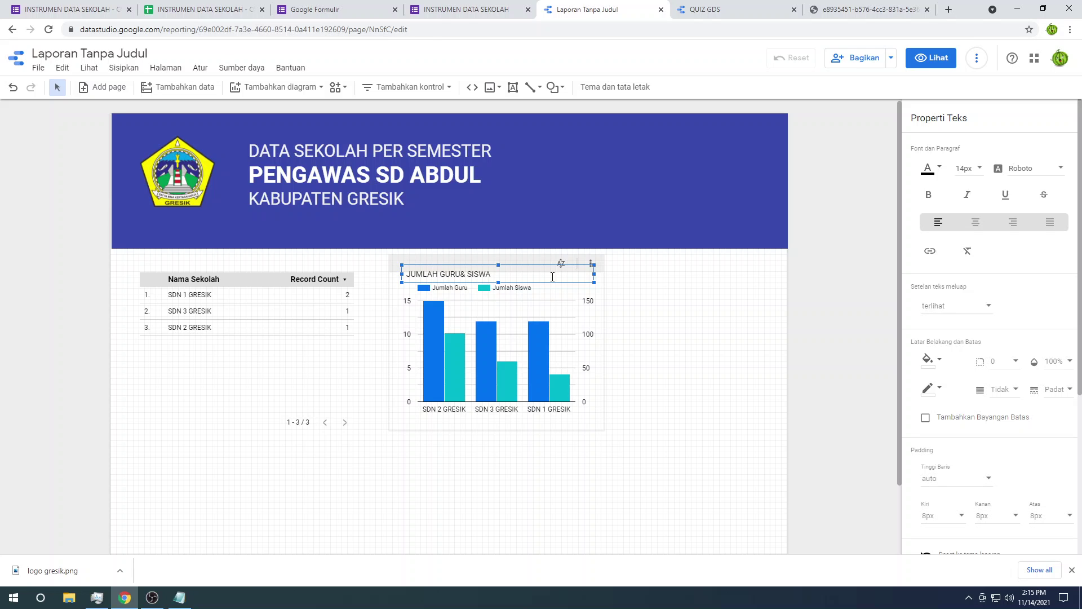
key("ctrl+a")
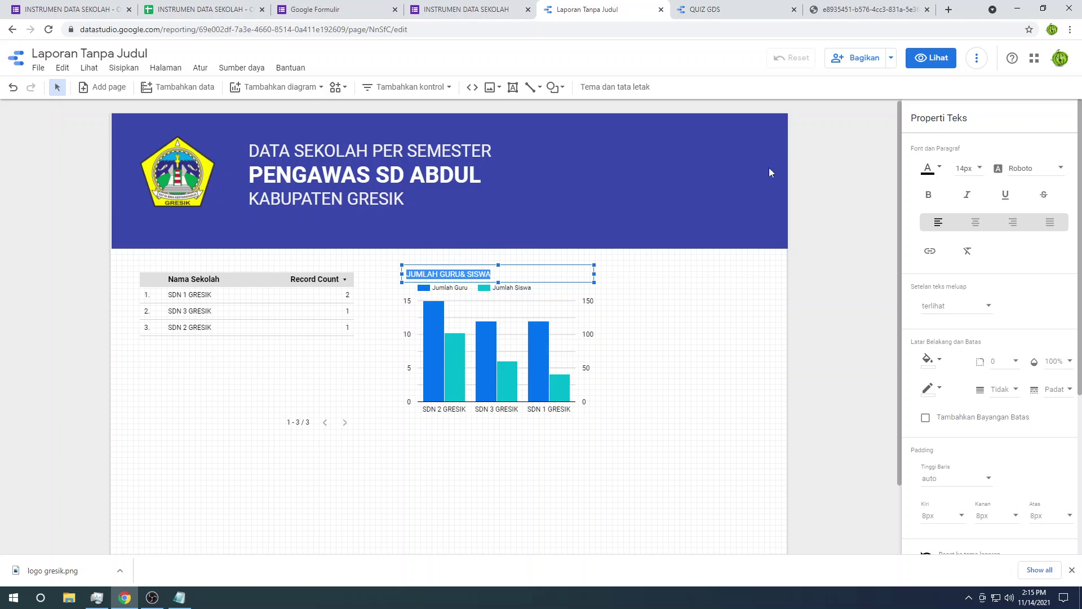
left_click(928, 194)
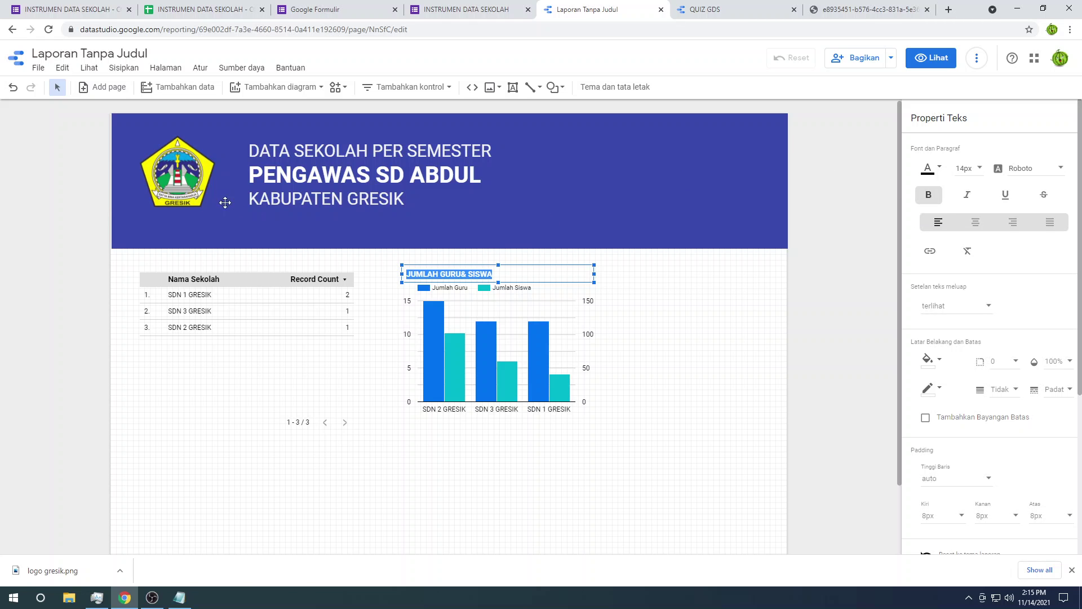
Step: Nudge the chart title and bar chart so they line up with each other
left_click(217, 255)
left_click(458, 272)
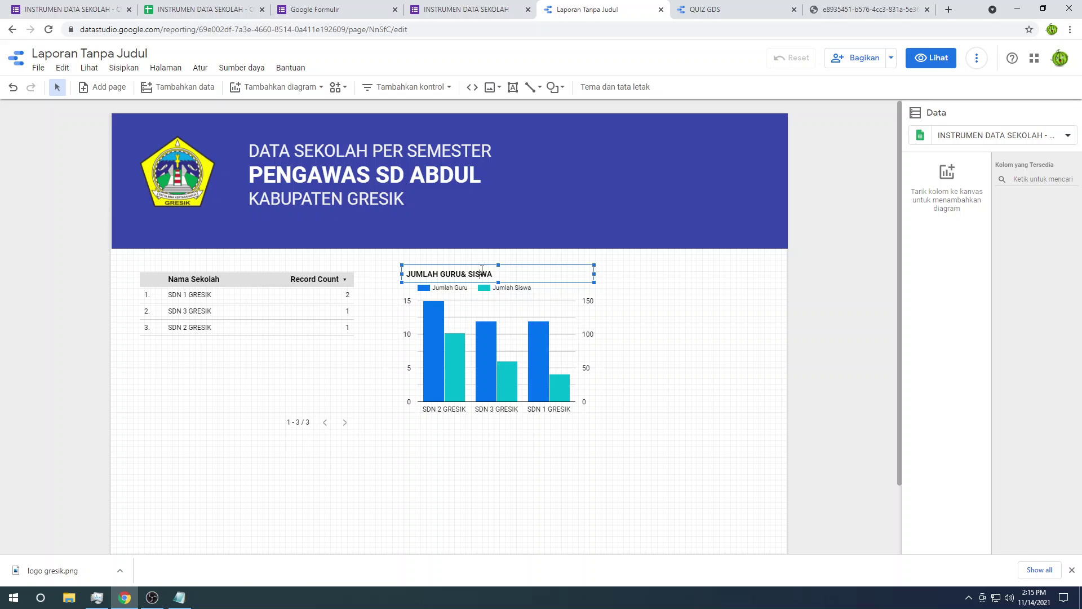
left_click(481, 273)
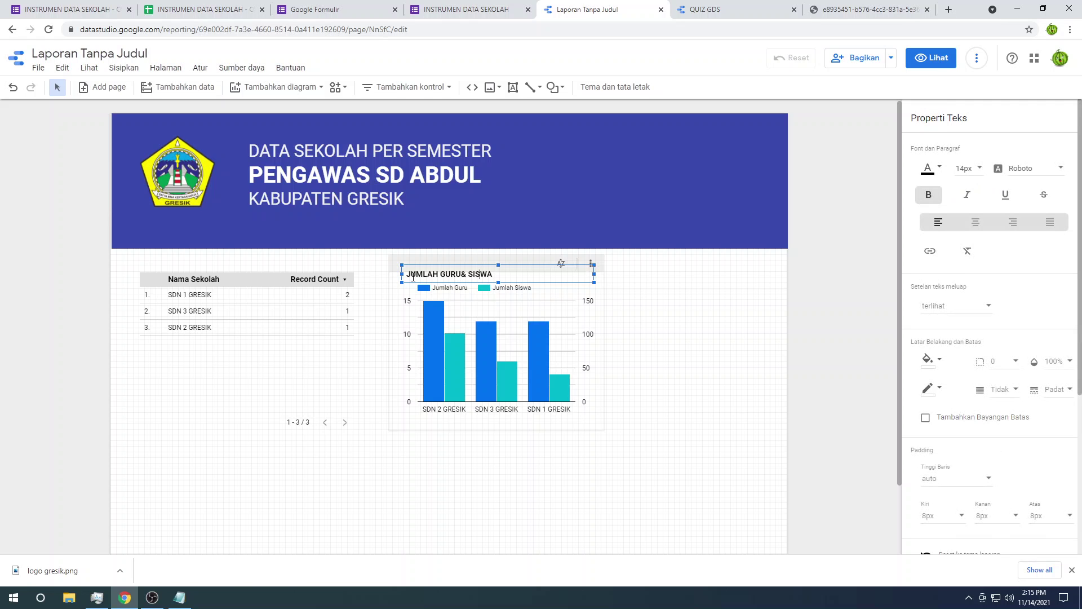
left_click_drag(401, 270, 409, 266)
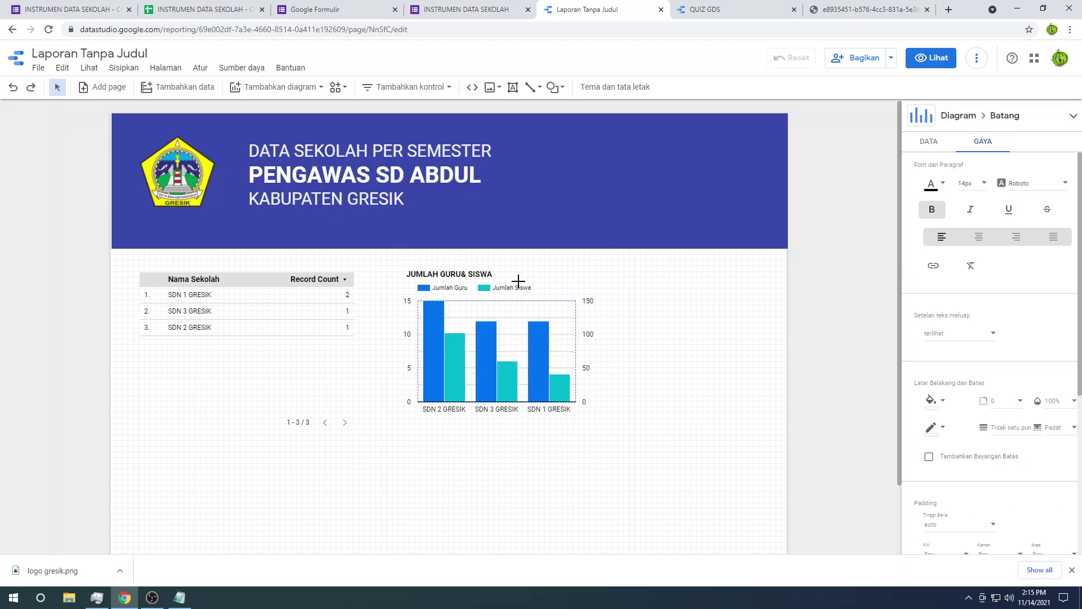
left_click(482, 273)
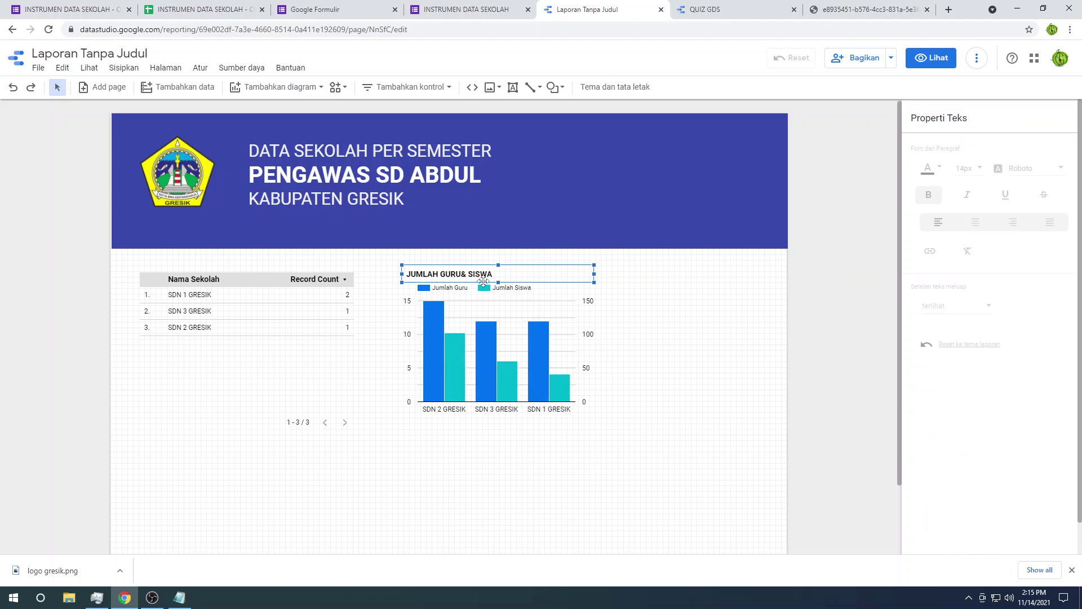
left_click_drag(486, 284, 484, 297)
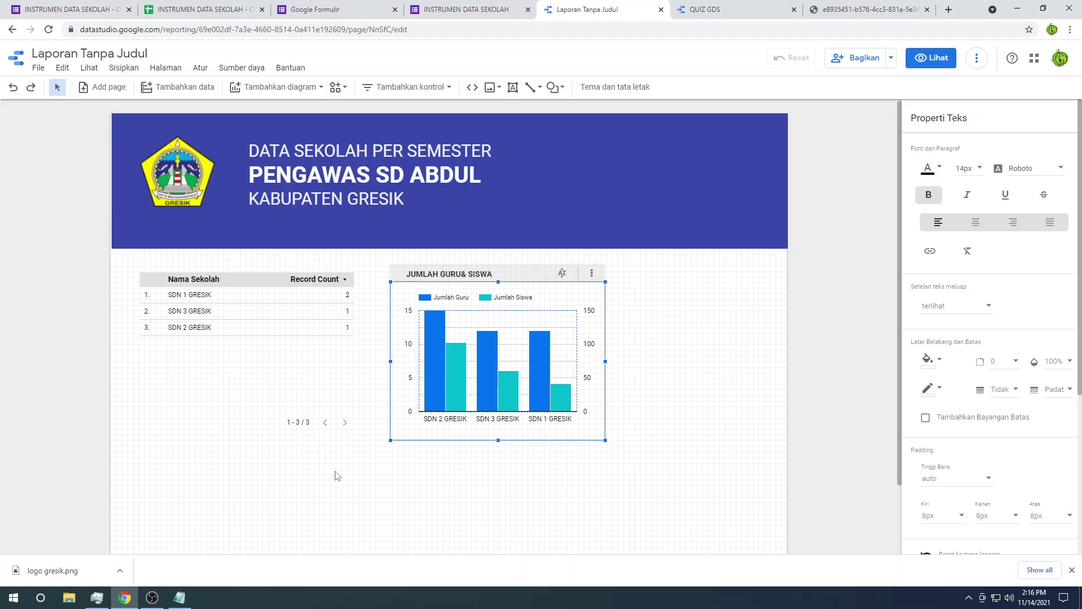
Step: Move the school table up slightly and shift the bar chart and its title beside it
left_click(286, 299)
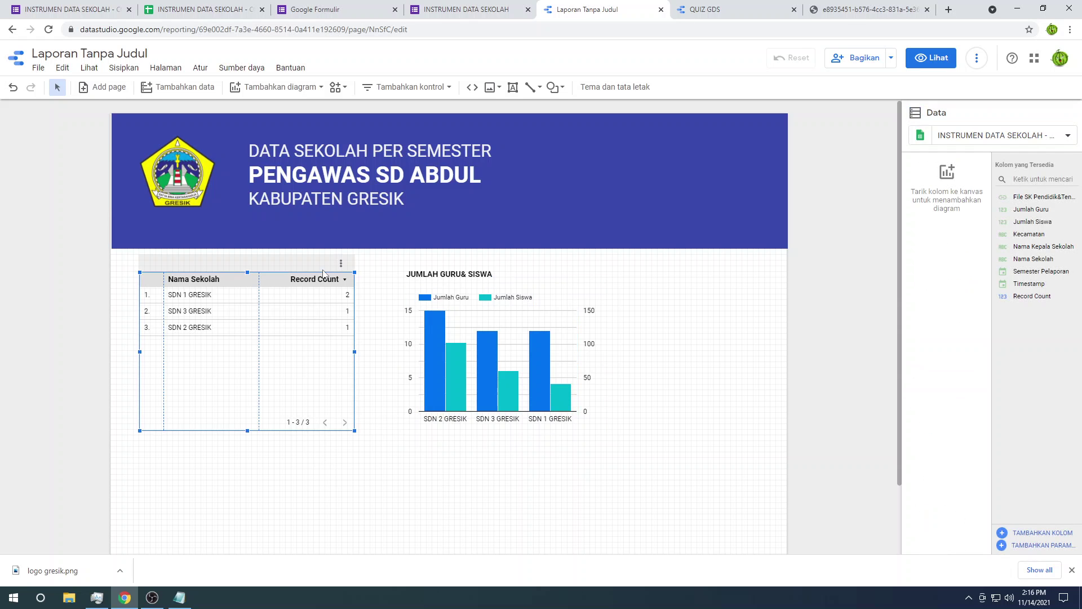
left_click_drag(307, 272, 307, 265)
left_click(387, 423)
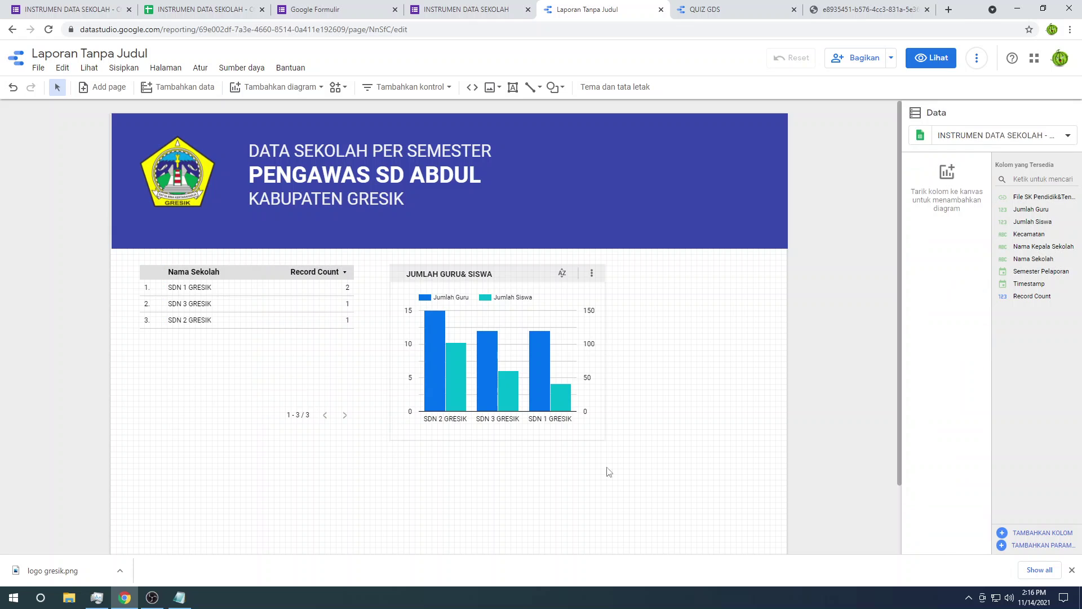
left_click(523, 373)
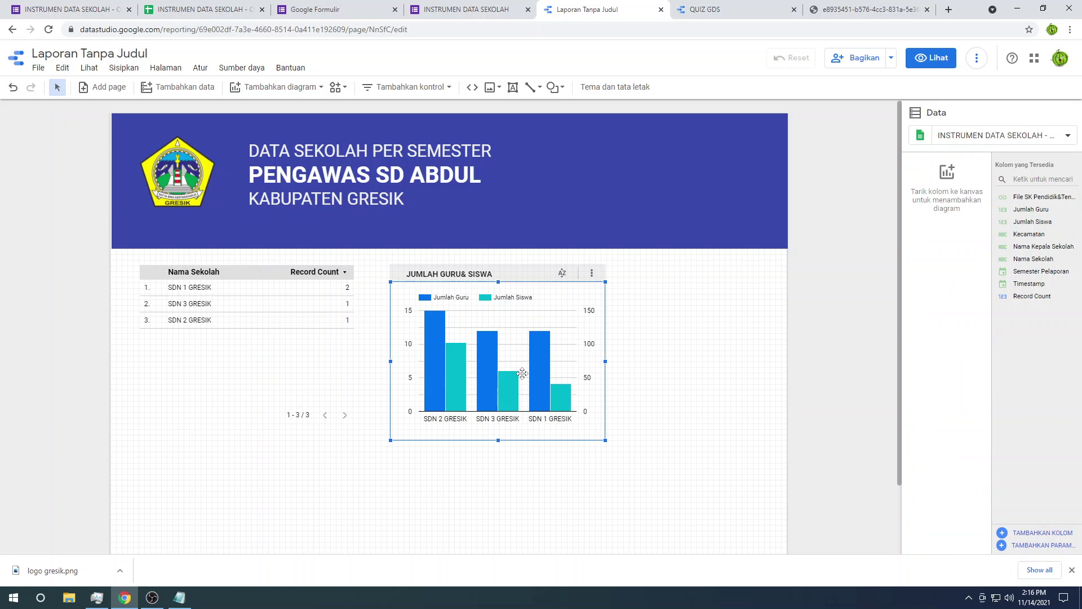
left_click(510, 273)
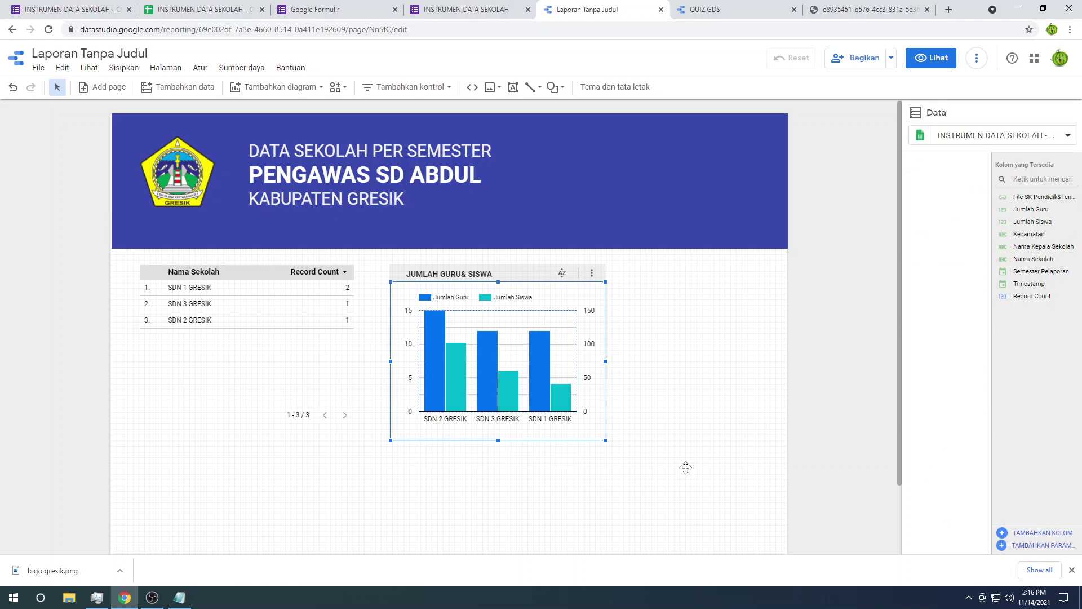
left_click(460, 269, "shift")
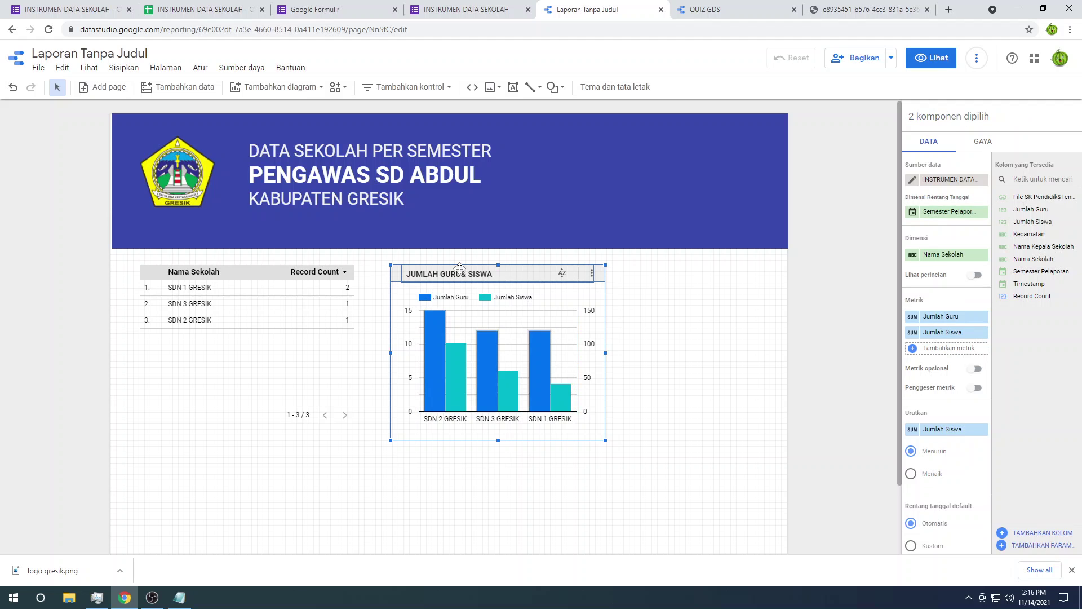
mouse_move(428, 270)
left_mouse_down()
mouse_move(389, 271)
mouse_move(436, 275)
left_mouse_up()
left_click(652, 314)
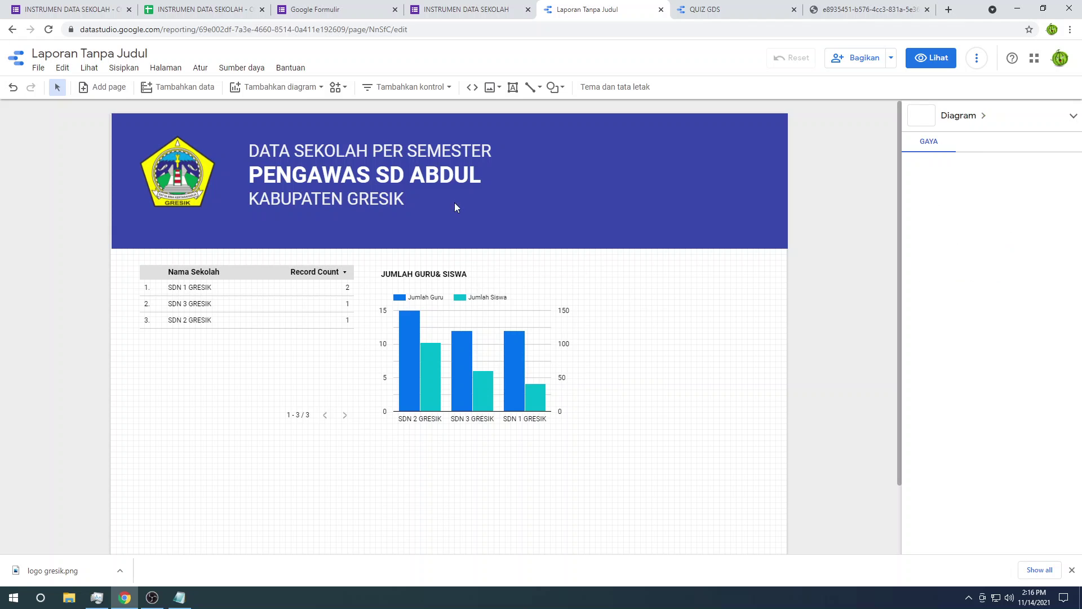
left_click(124, 67)
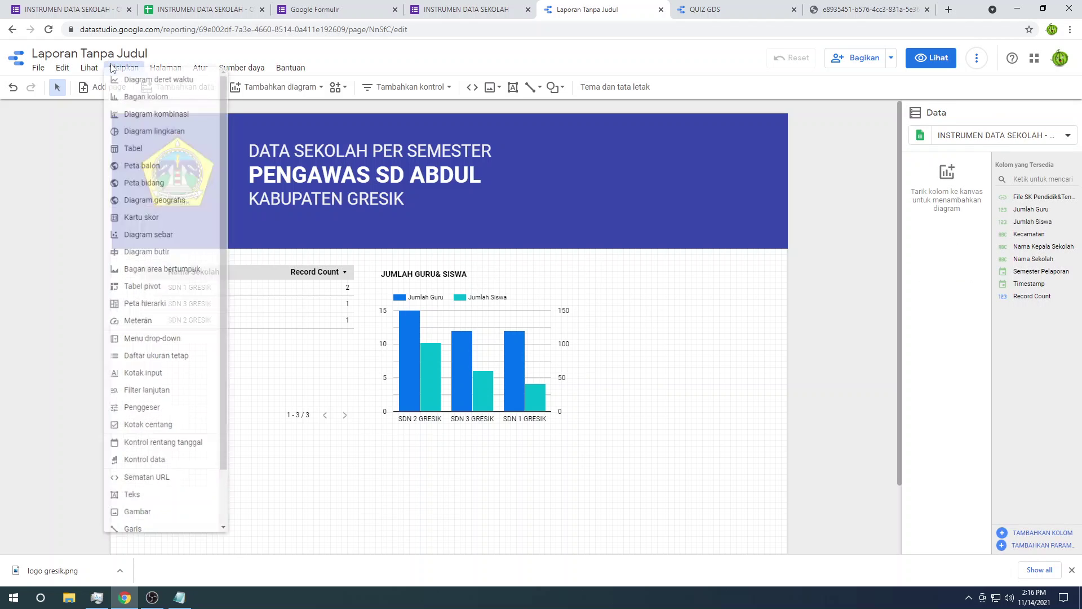
Step: Insert a pie chart right of the bar chart and narrow it to width 340
left_click(182, 135)
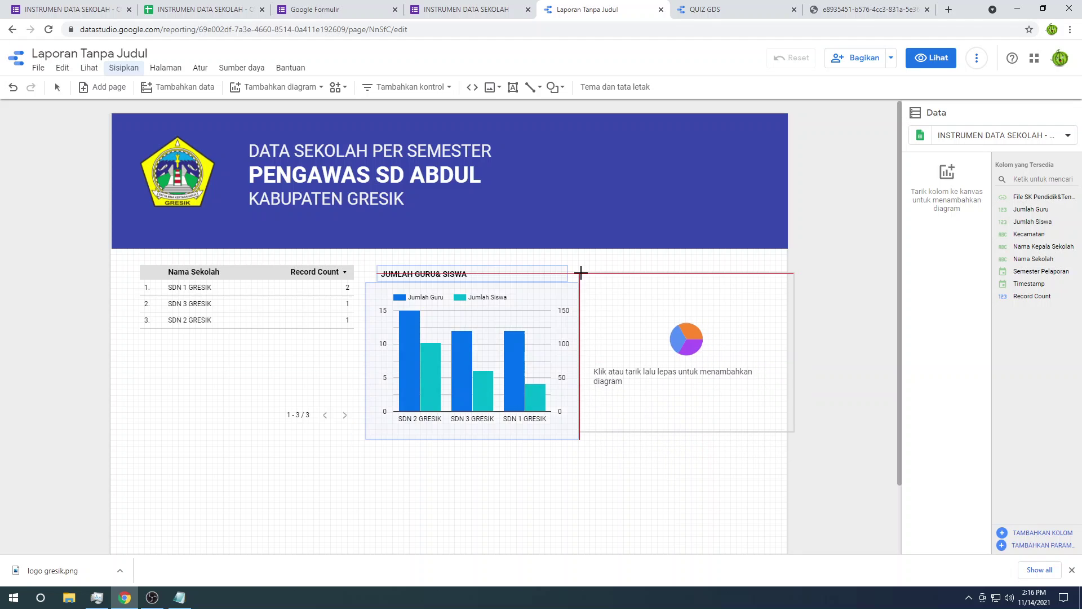
left_click(583, 280)
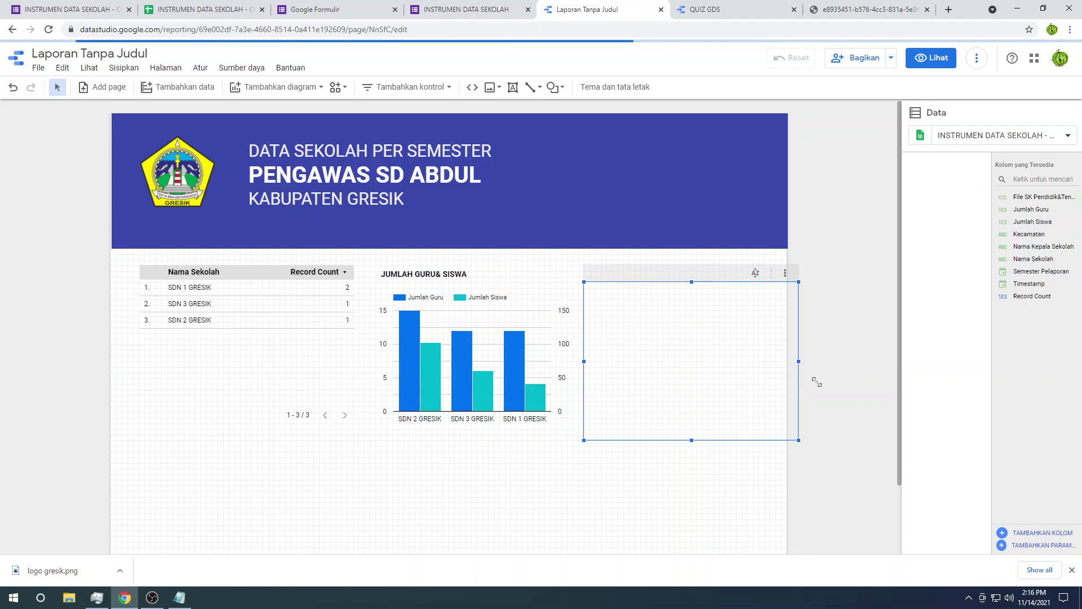
left_click_drag(797, 362, 763, 361)
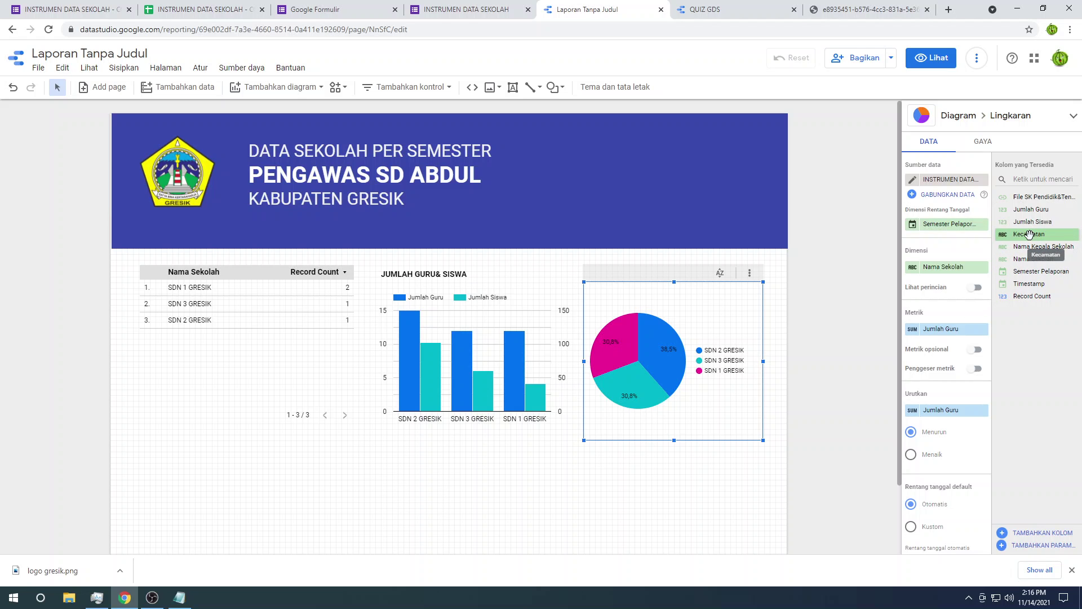
Step: Set Jumlah Guru as both the pie chart's dimension and its metric
left_click_drag(1028, 234, 941, 328)
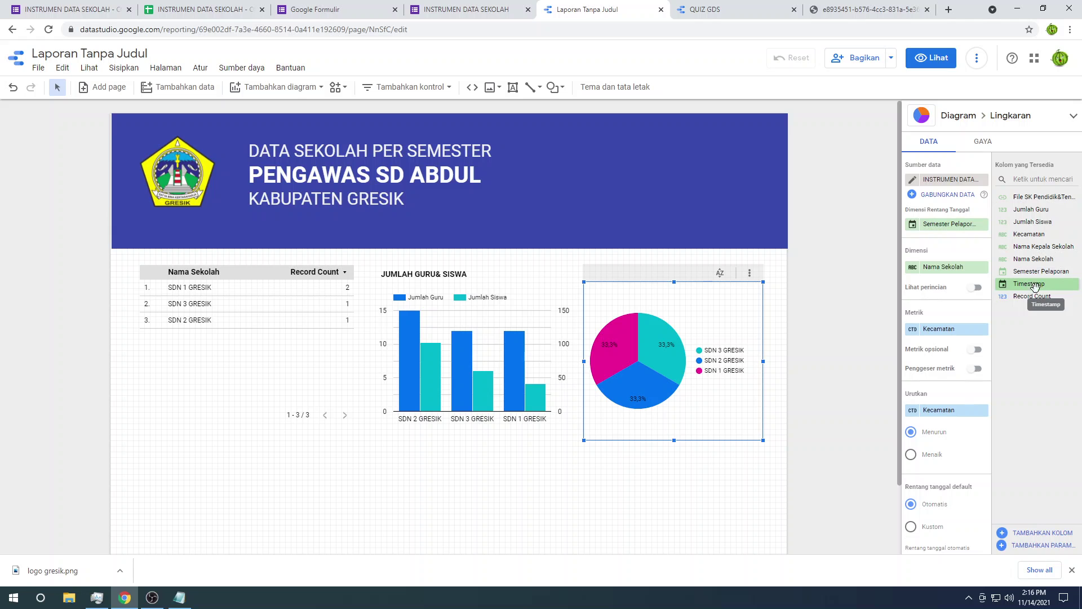
left_click_drag(1034, 271, 941, 330)
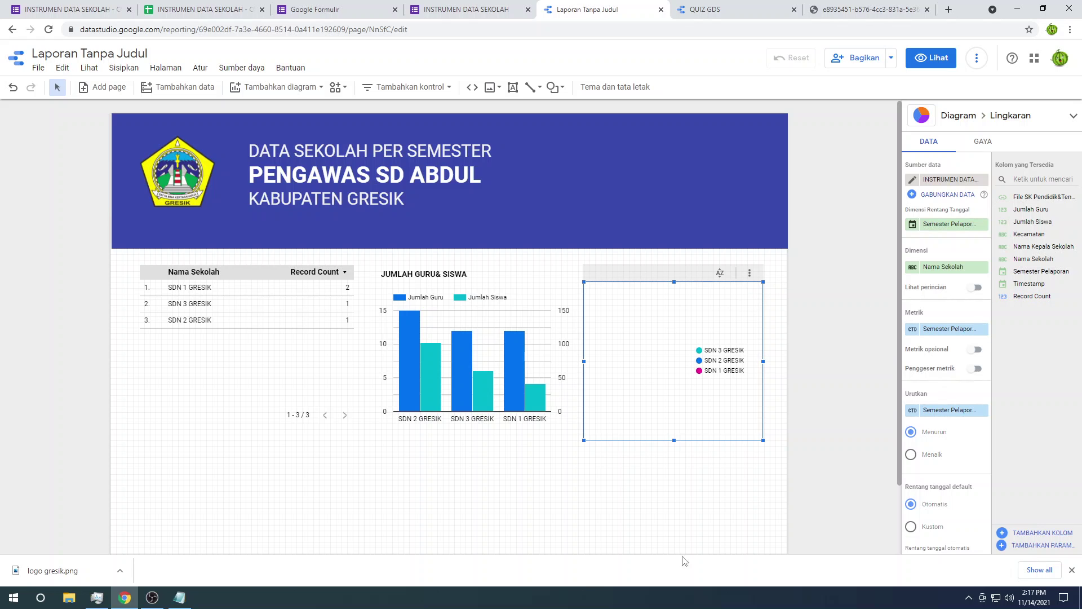
left_click(179, 603)
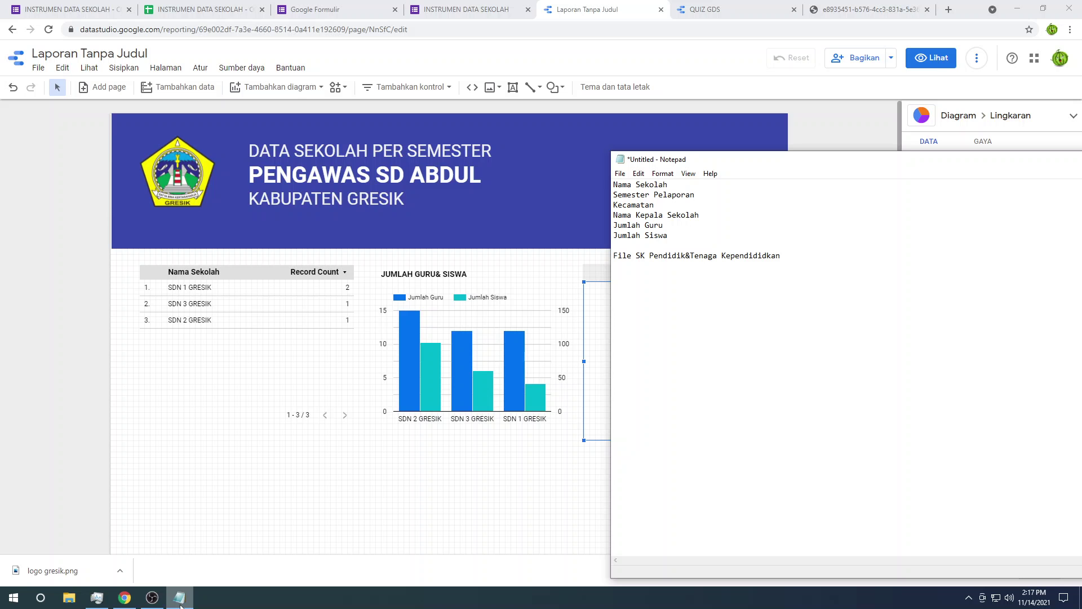
left_click(180, 602)
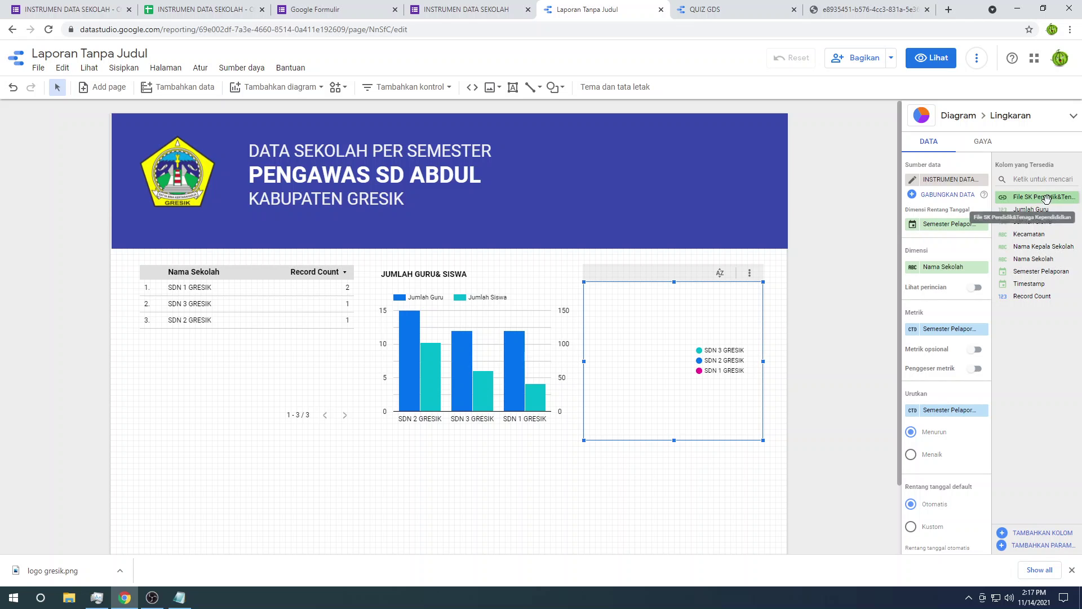
left_click_drag(967, 210, 949, 267)
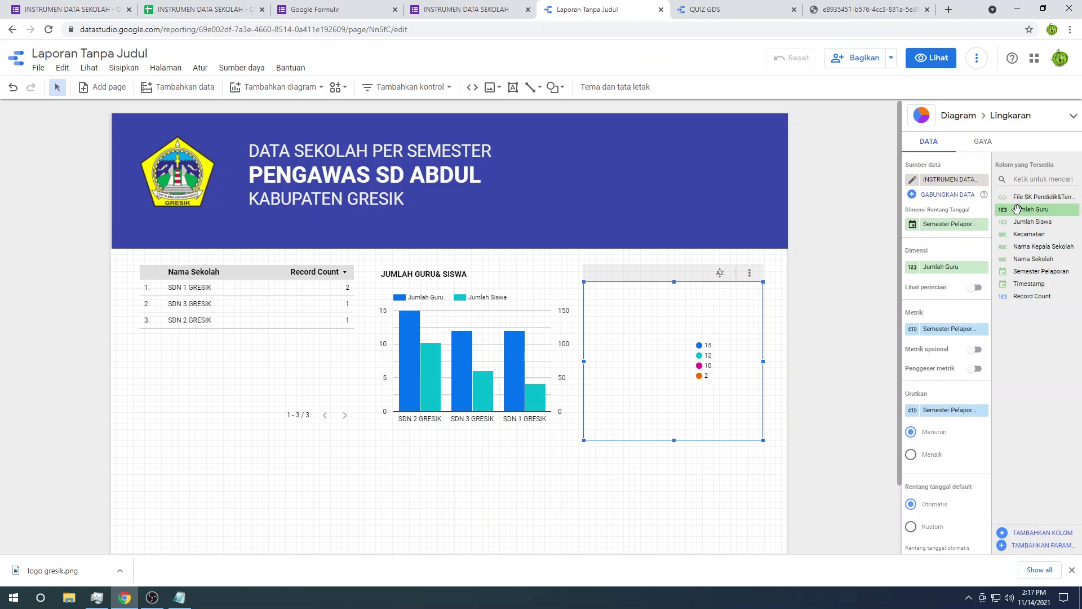
left_click_drag(1017, 209, 948, 333)
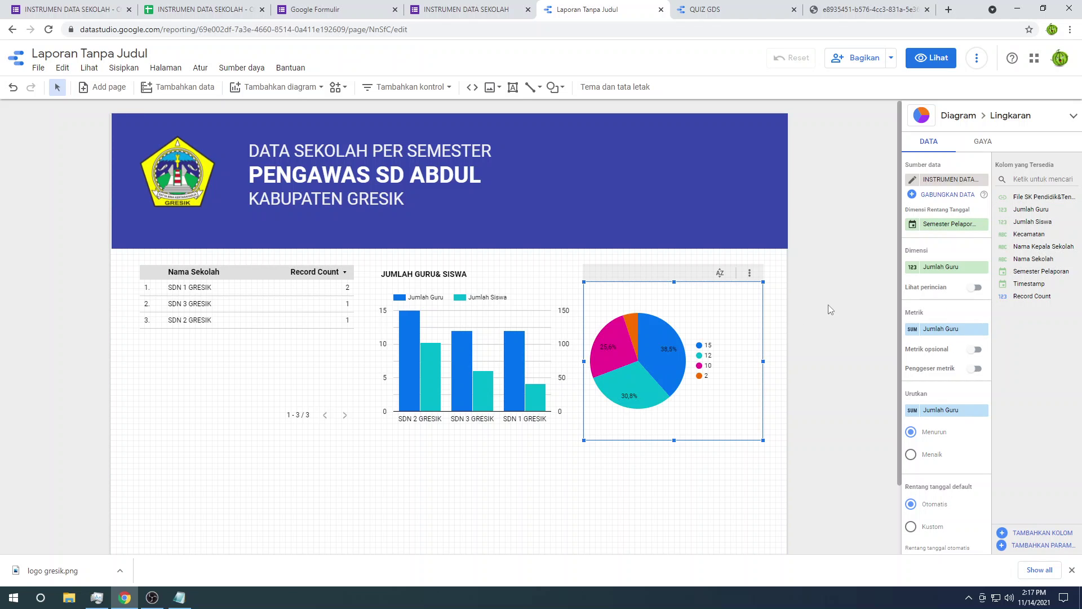
left_click(589, 482)
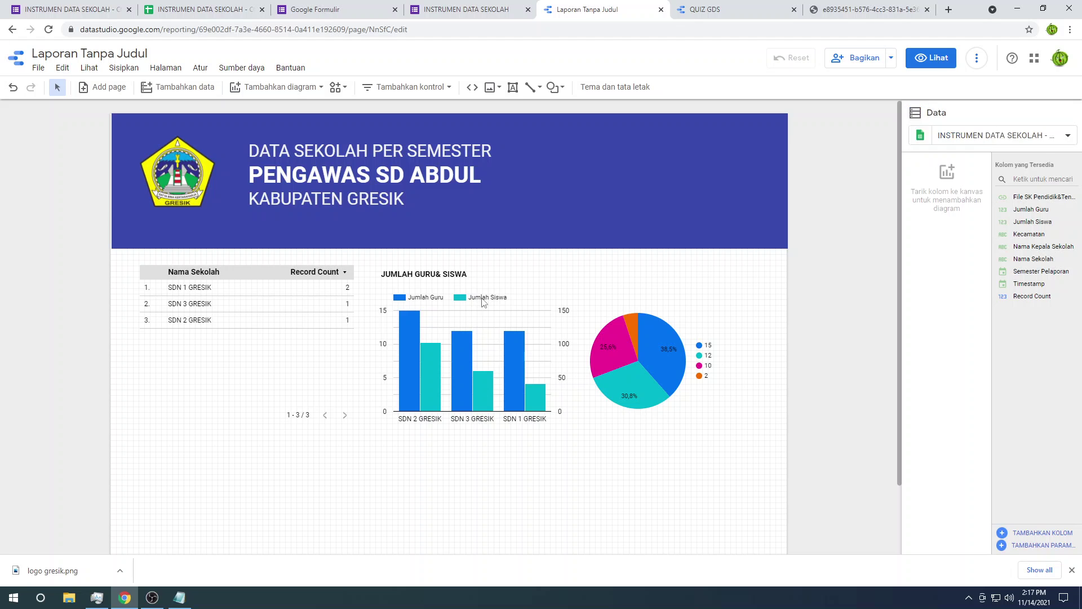
scroll(604, 446, "down", 2)
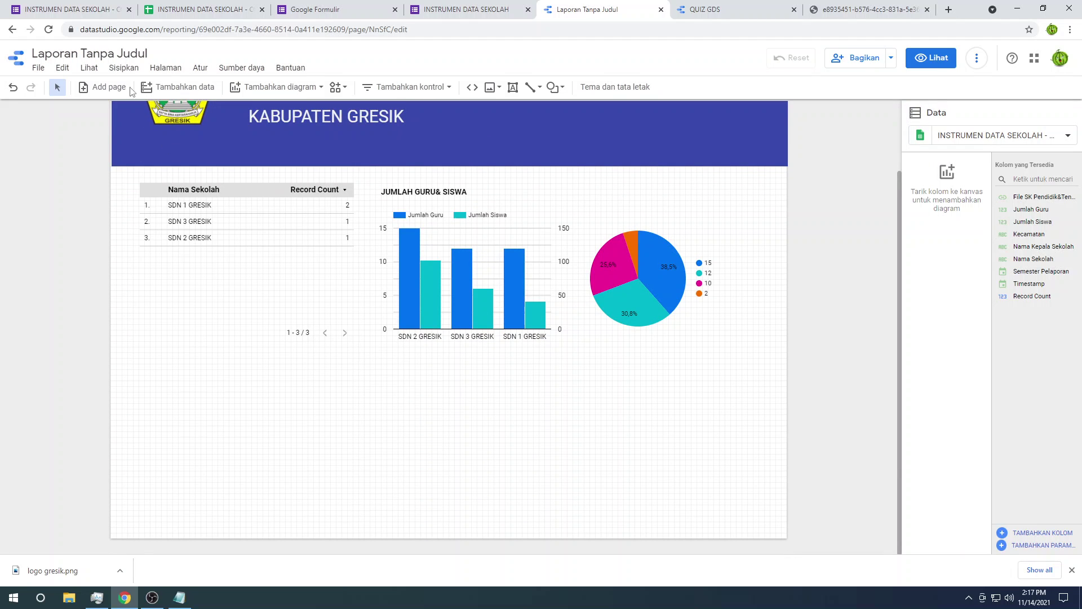
left_click(85, 69)
left_click(122, 68)
left_click(123, 68)
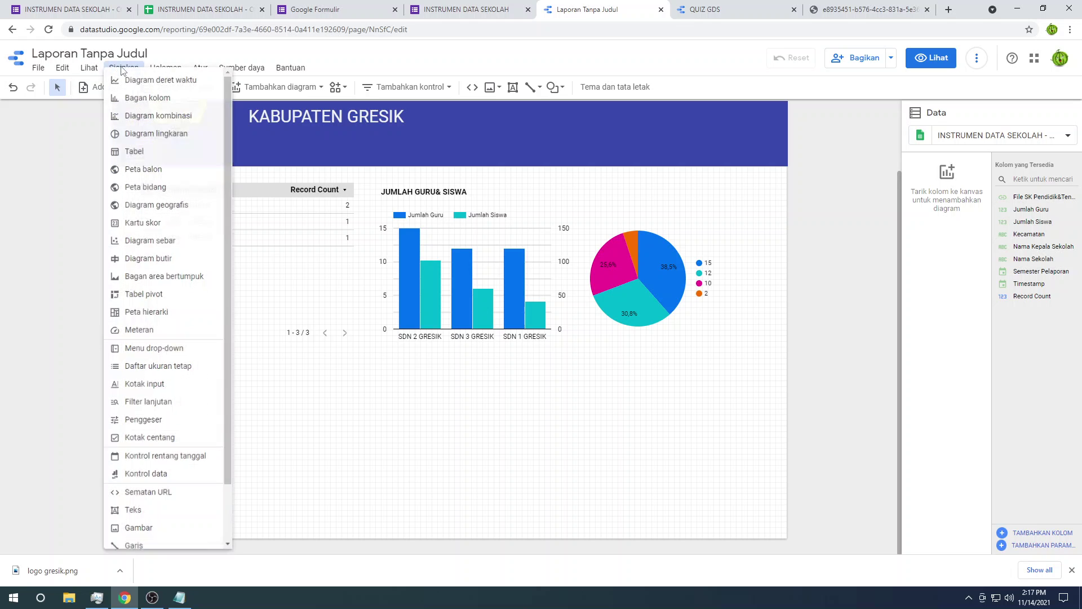
left_click(172, 171)
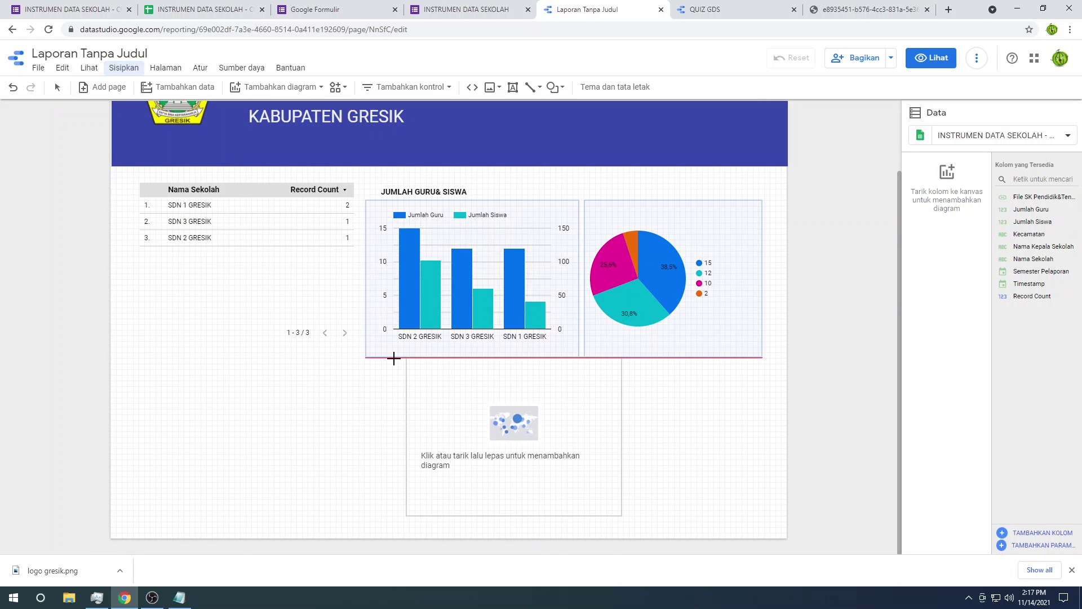
left_click(377, 358)
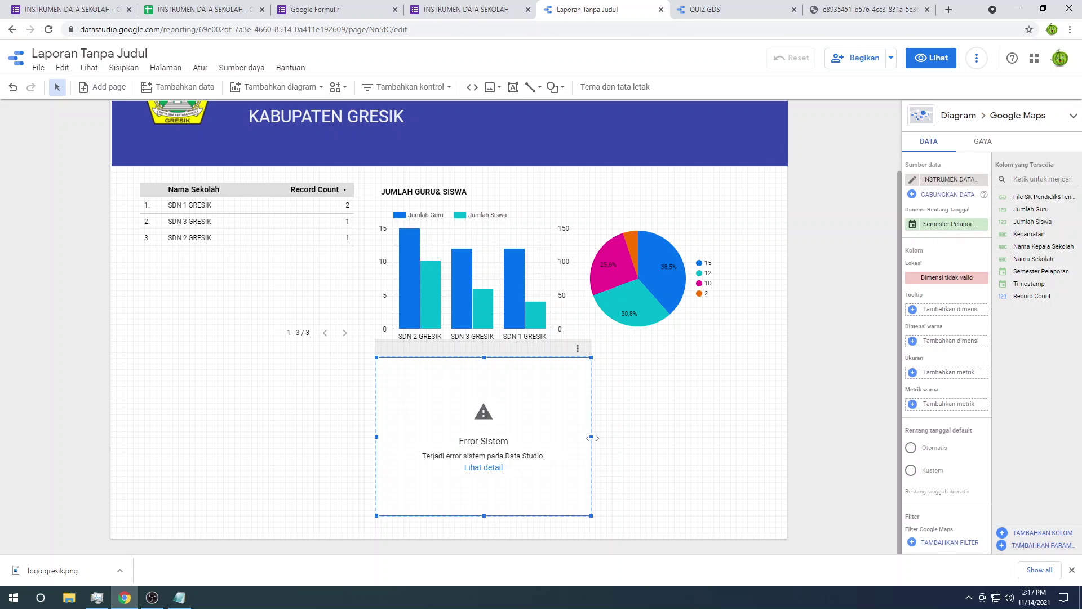
left_click_drag(592, 438, 756, 445)
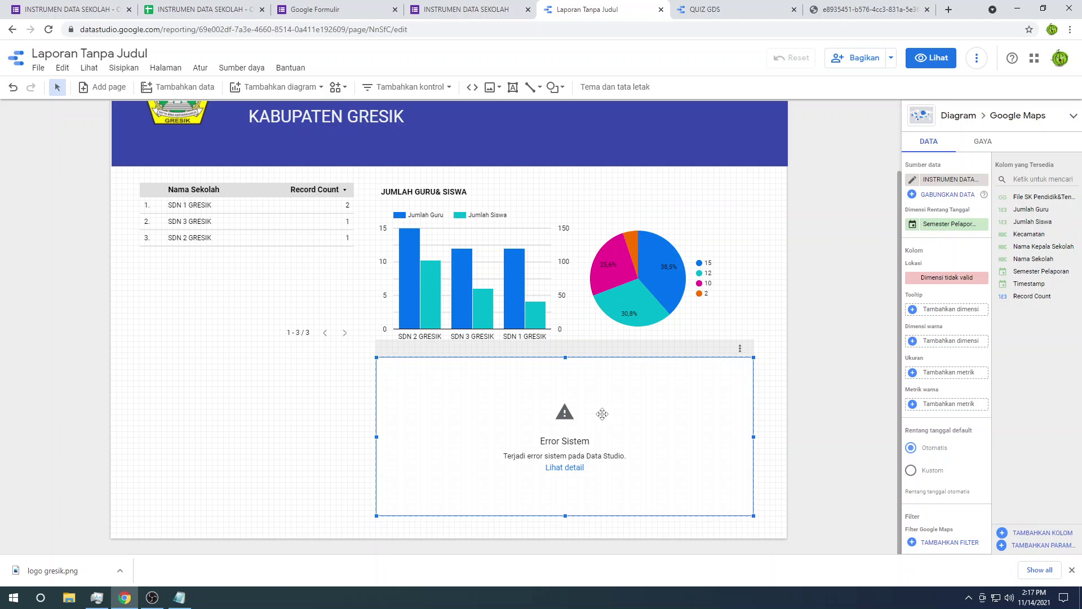
key("Delete")
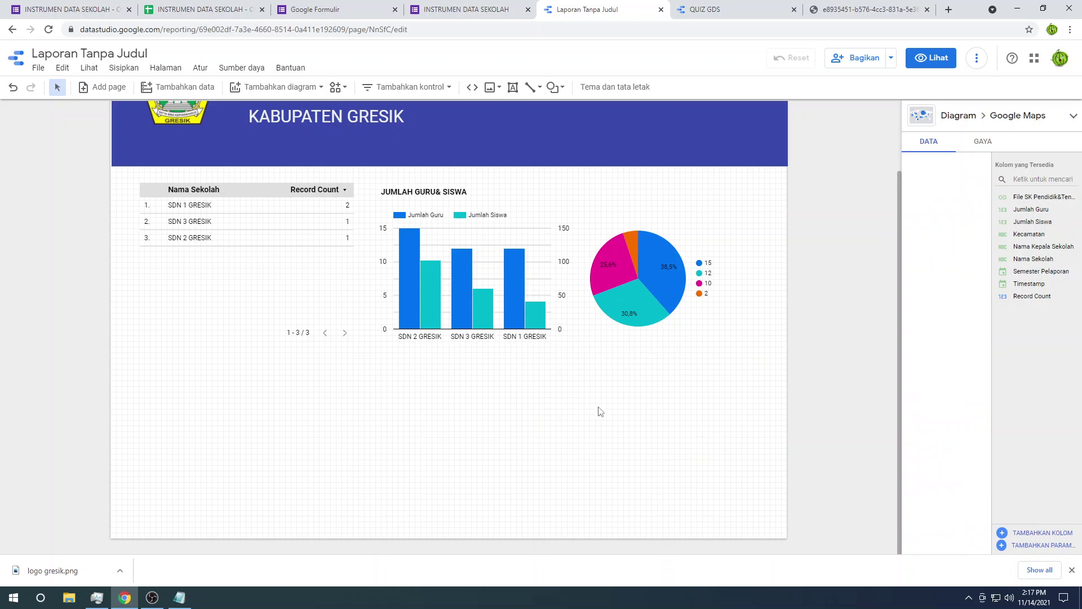
left_click(91, 68)
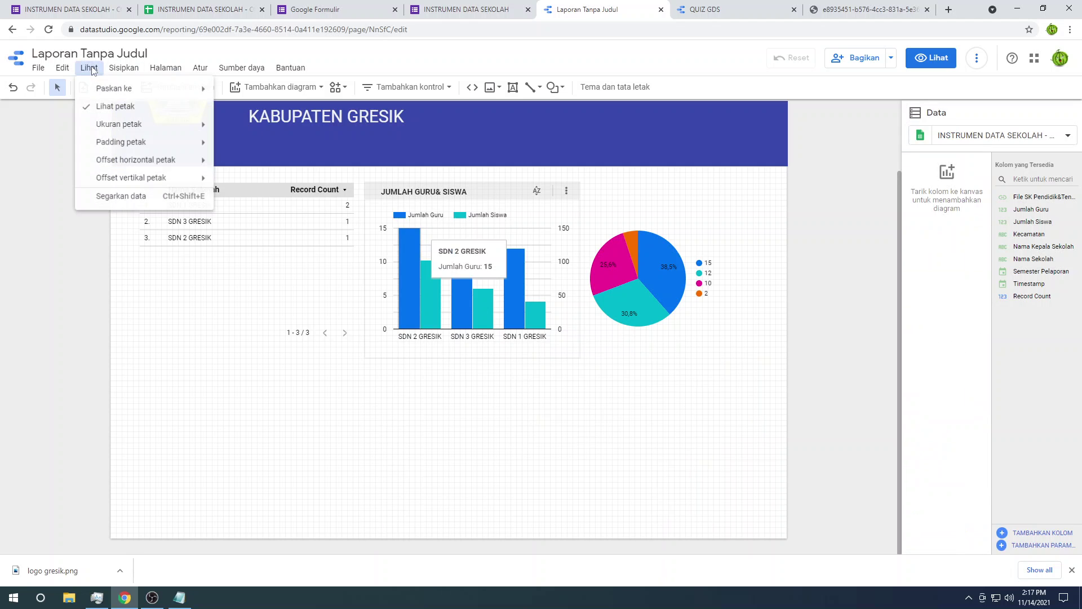
Step: Insert a table below the bar chart grouped by Kecamatan, with Kecamatan count and Semester Pelaporan metrics
left_click(124, 68)
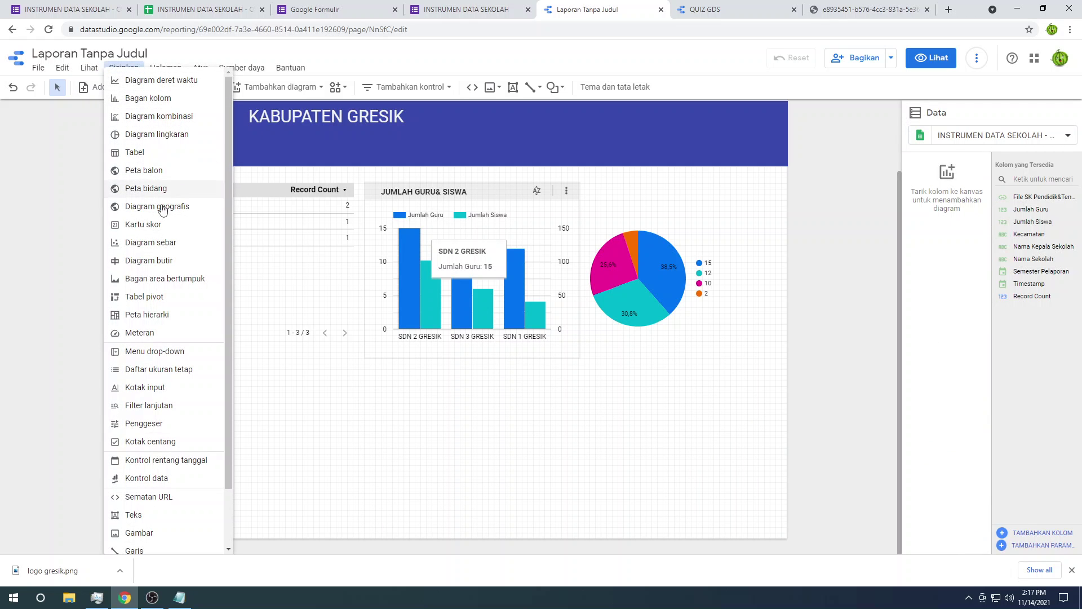
left_click(152, 152)
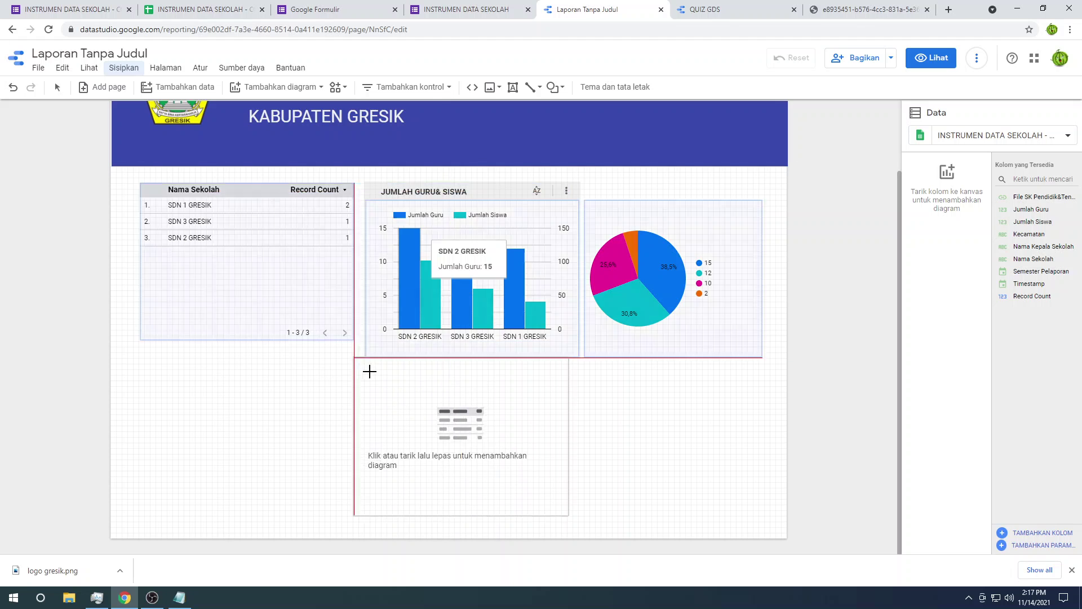
left_click(367, 369)
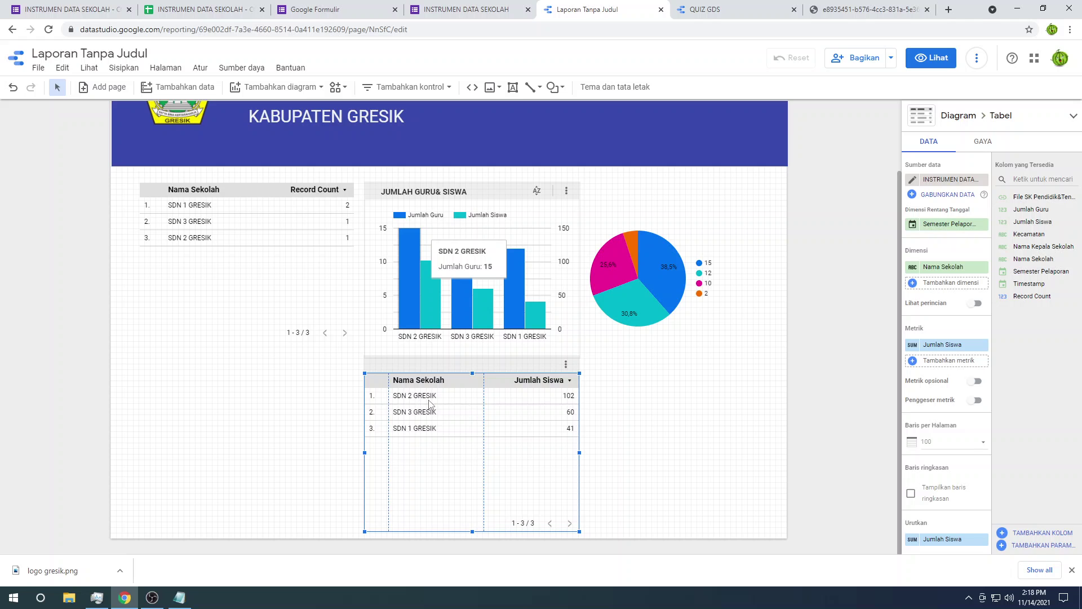
left_click_drag(1026, 235, 934, 273)
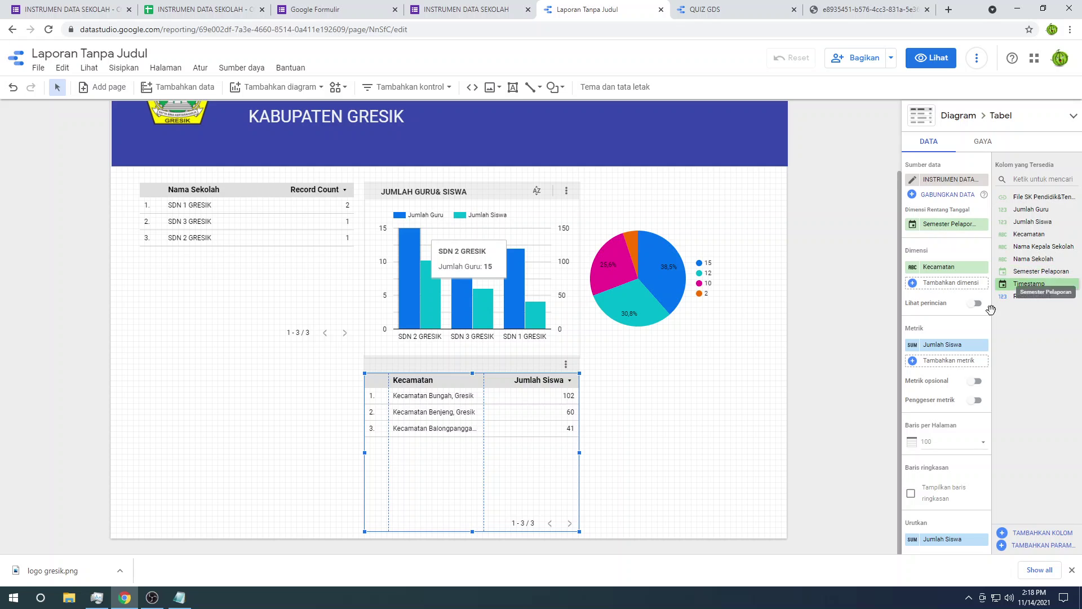
left_click_drag(1042, 234, 936, 348)
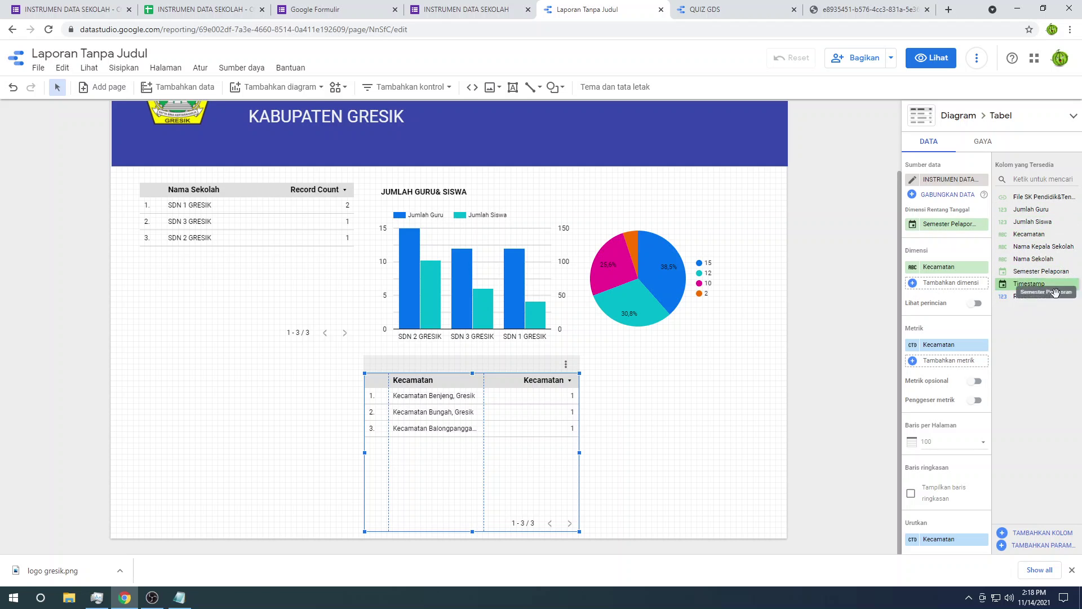
left_click_drag(1047, 273, 980, 345)
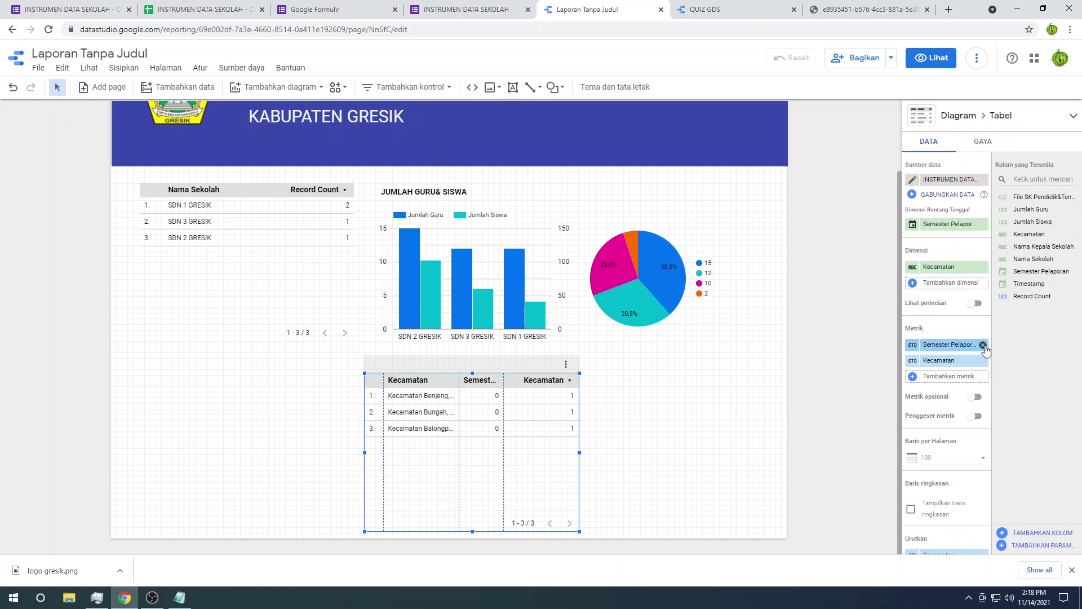
Step: Replace the table's metrics with Record Count alone: Bungah 1, Benjeng 1, Balongpanggang 2
left_click(983, 344)
left_click(983, 344)
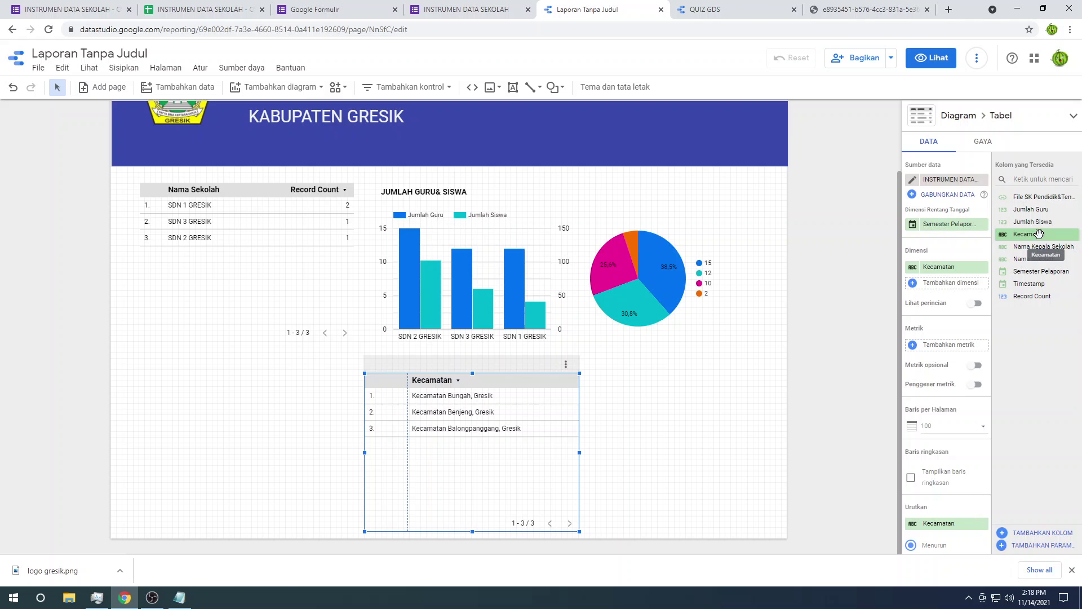
left_click_drag(1037, 233, 957, 346)
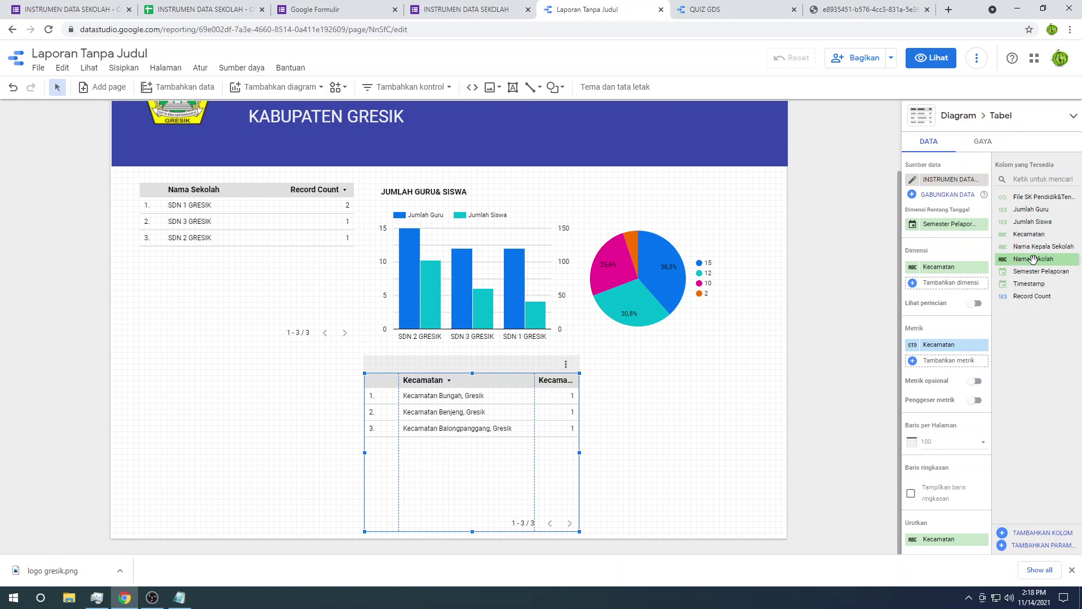
left_click_drag(1032, 259, 944, 350)
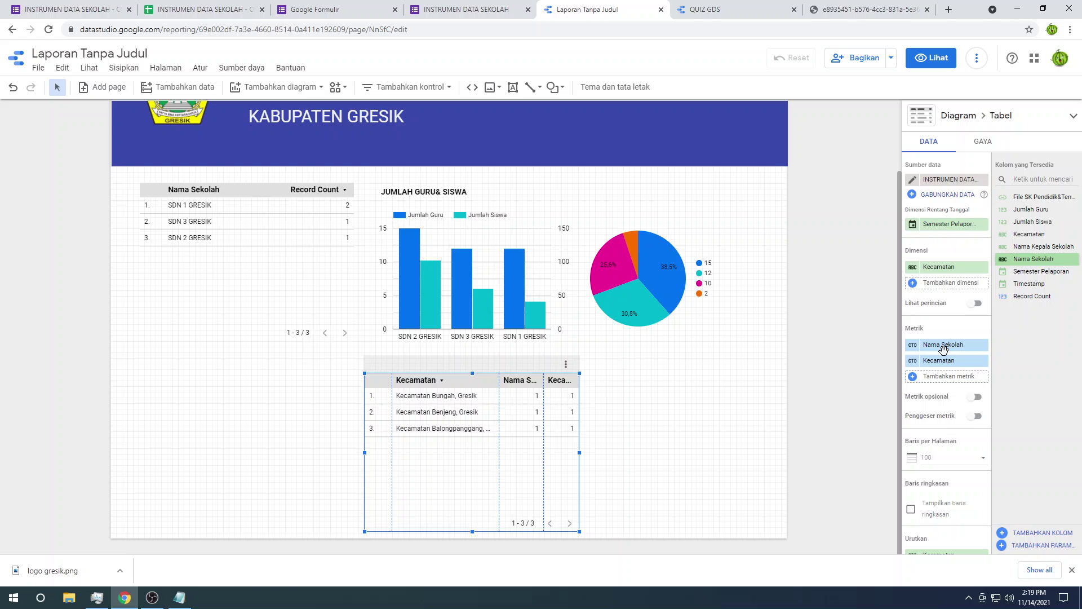
left_click(983, 345)
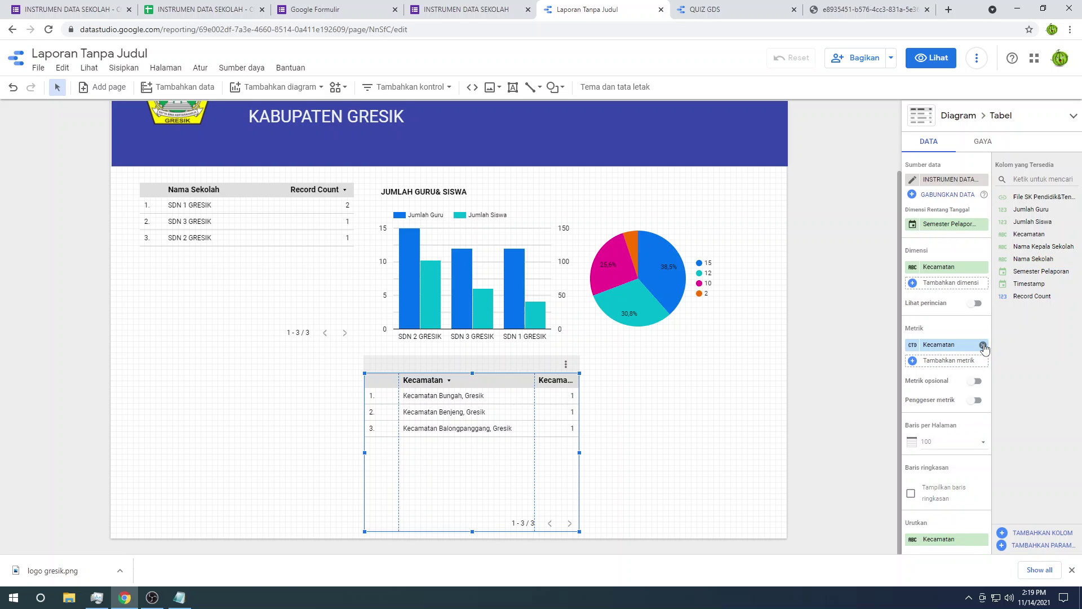
left_click(982, 345)
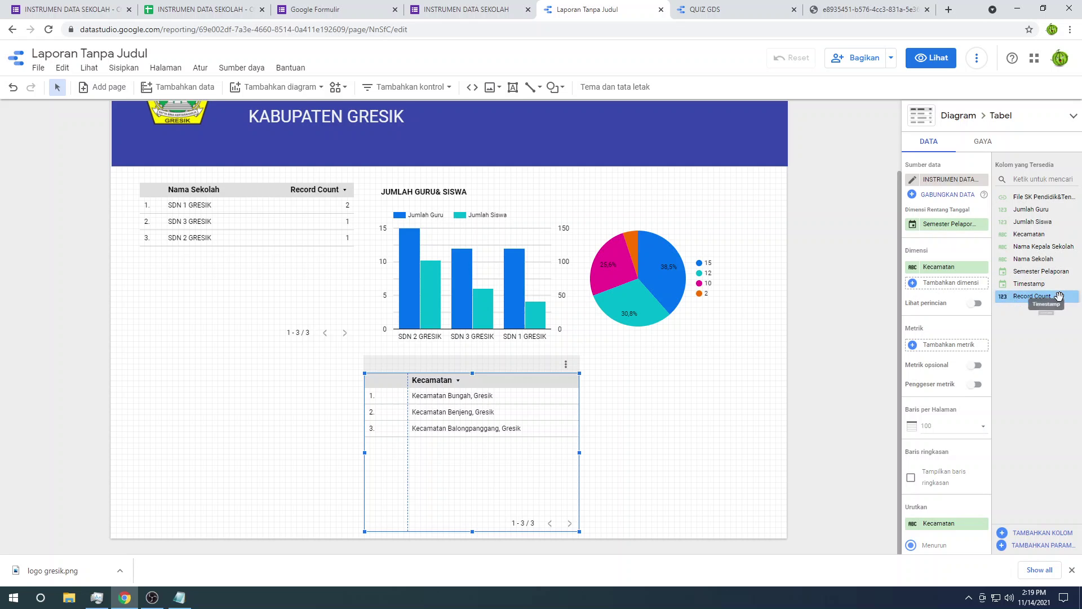
left_click_drag(1052, 296, 947, 347)
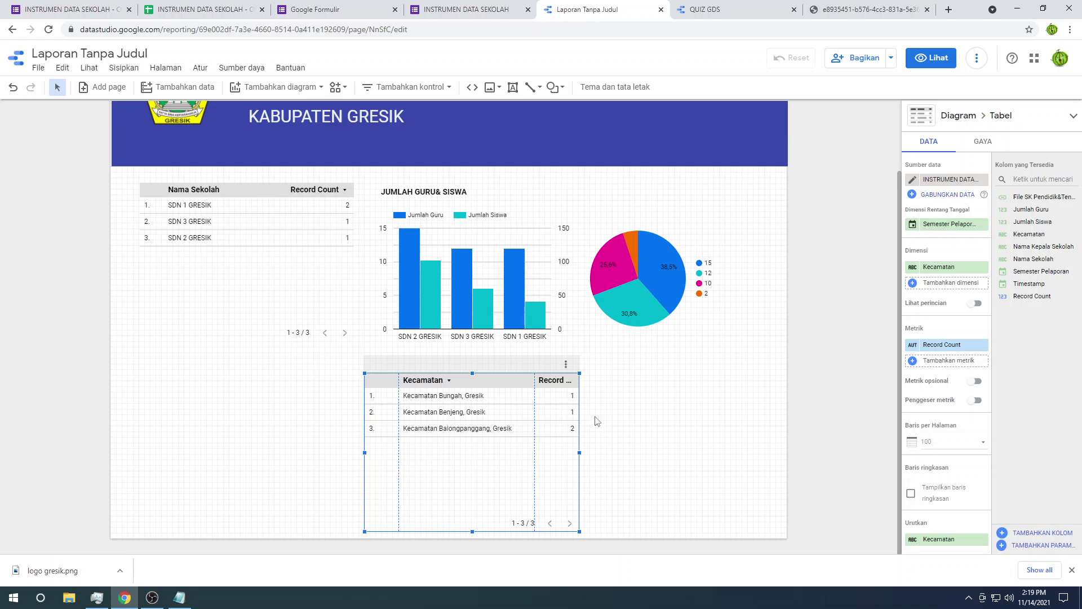
Step: Convert the Kecamatan table into a Google Maps chart and widen it to span under the pie chart
left_click(1016, 123)
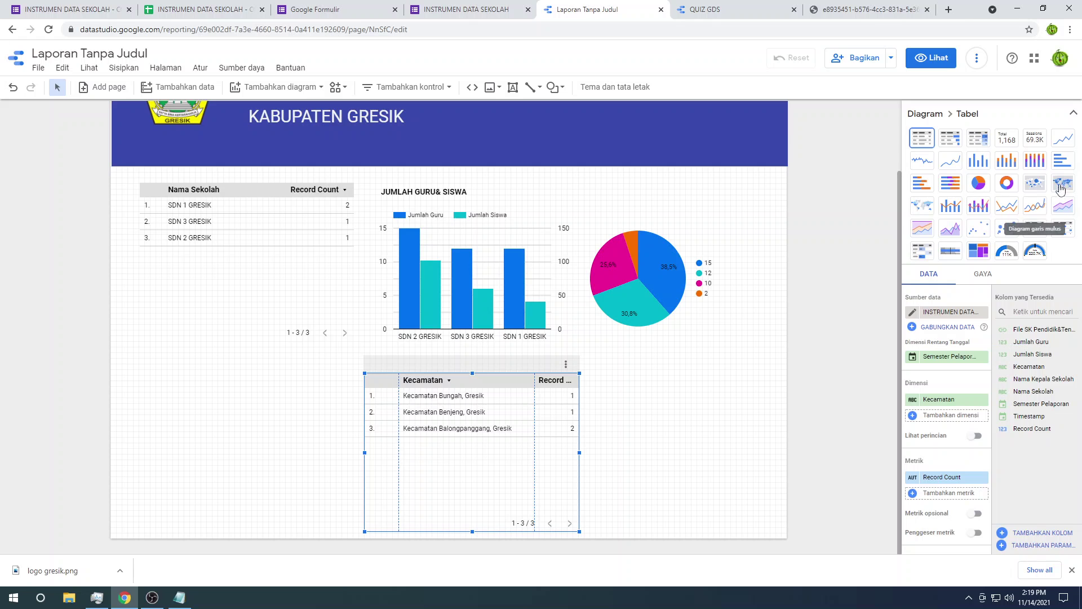
left_click(1035, 184)
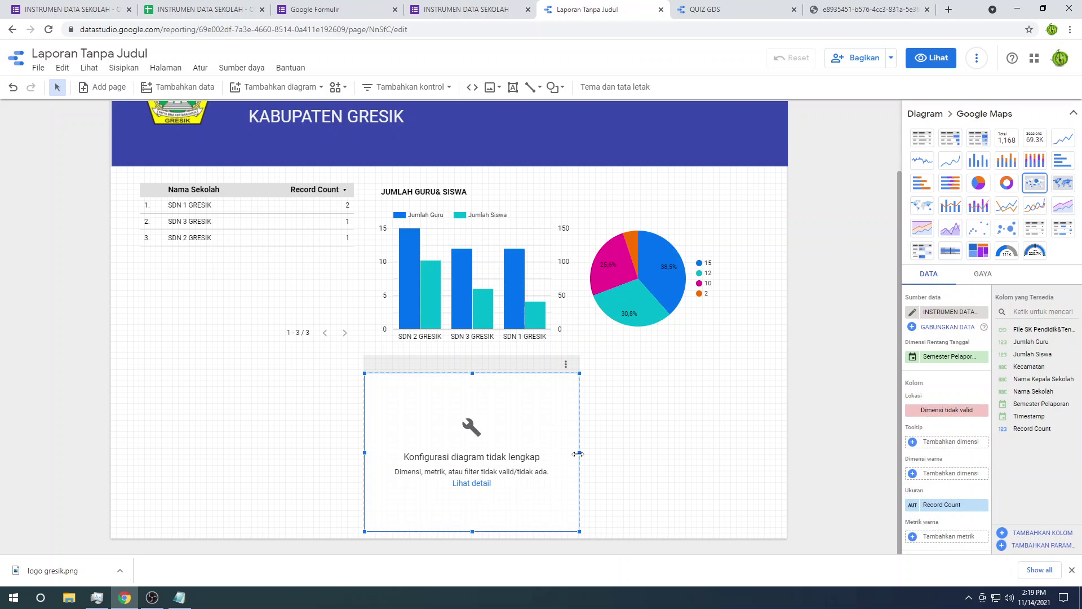
left_click_drag(579, 452, 754, 463)
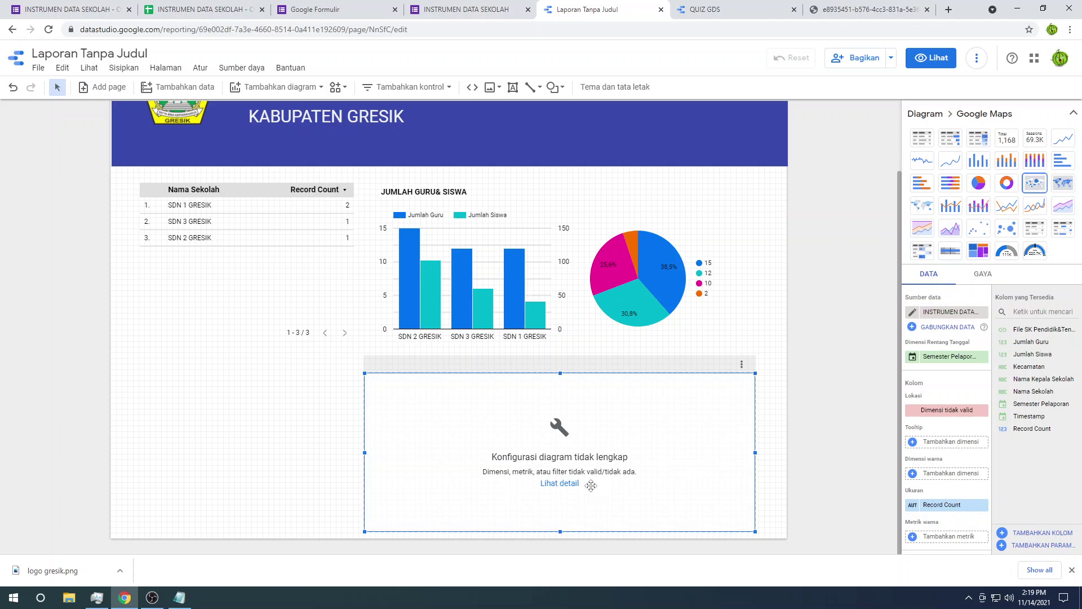
left_click(1073, 116)
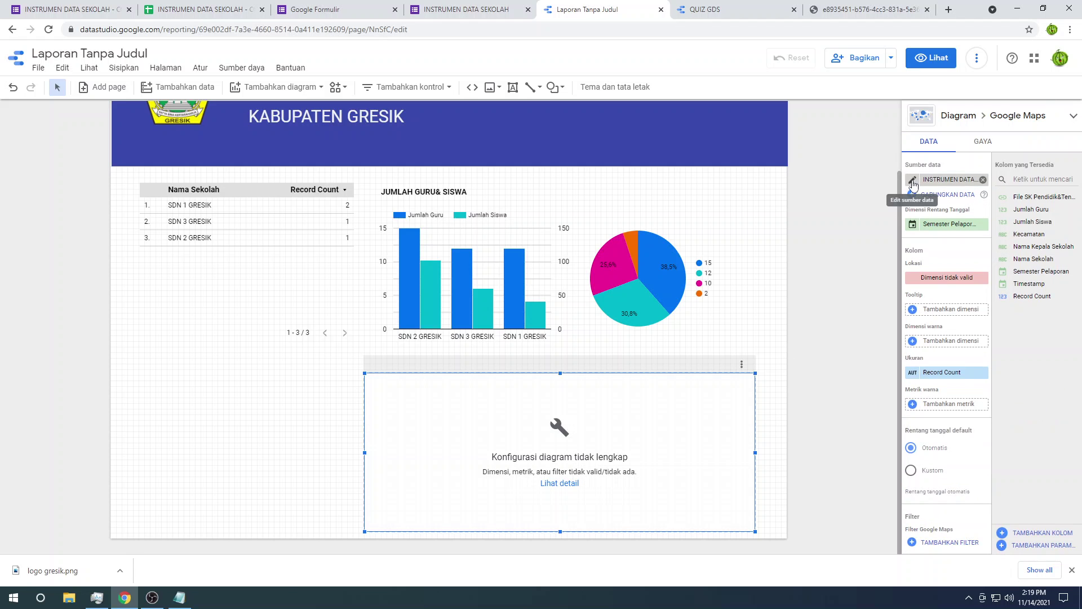
Step: Change Kecamatan's type to Geographic Alamat in the data source and use it as the map location
left_click(913, 179)
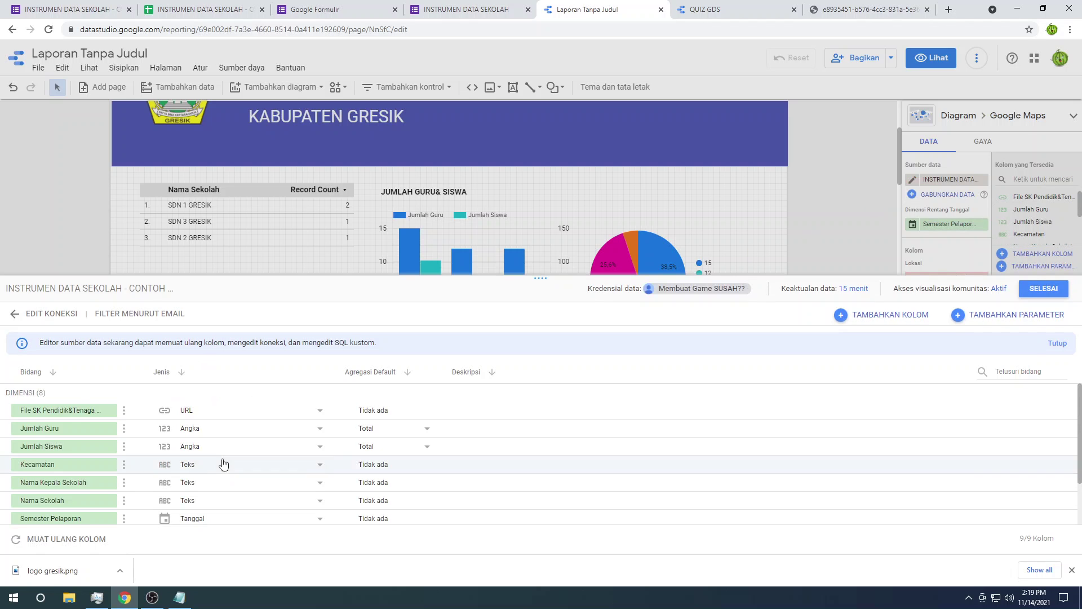
scroll(222, 466, "down", 2)
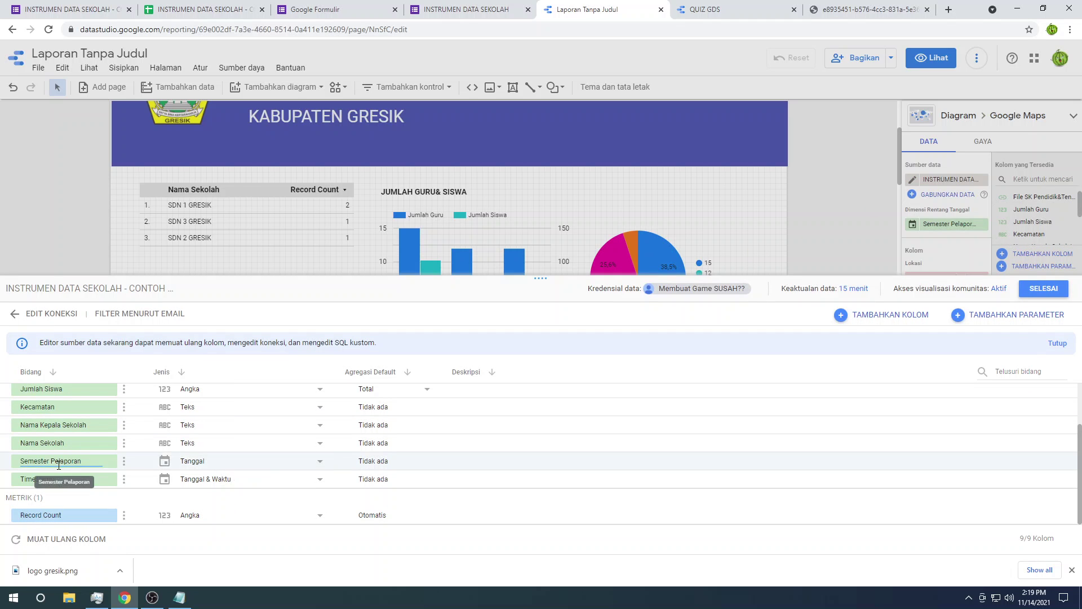
scroll(100, 497, "up", 2)
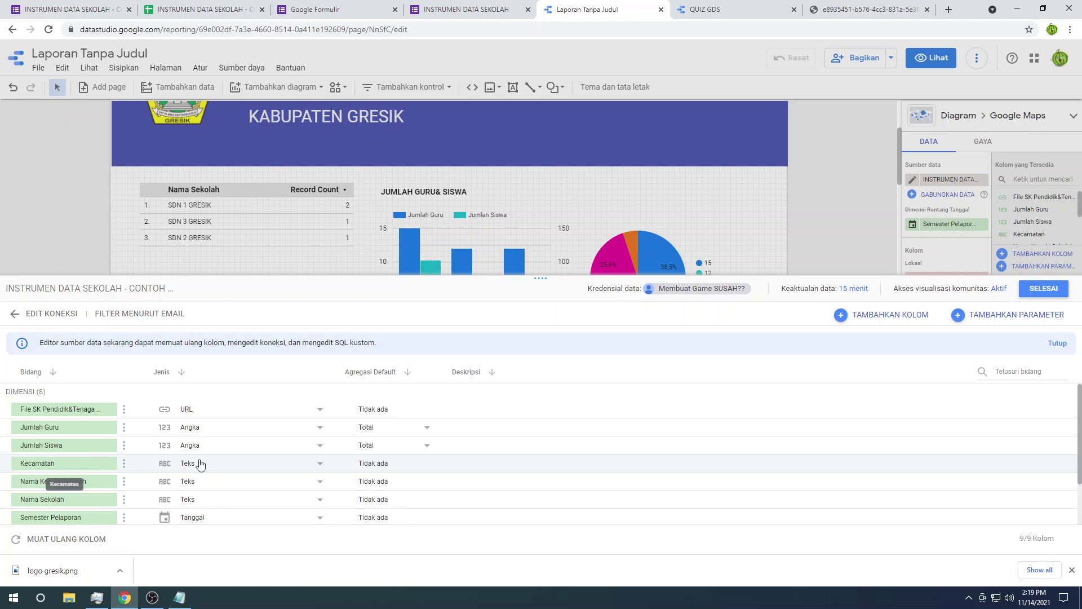
left_click(254, 463)
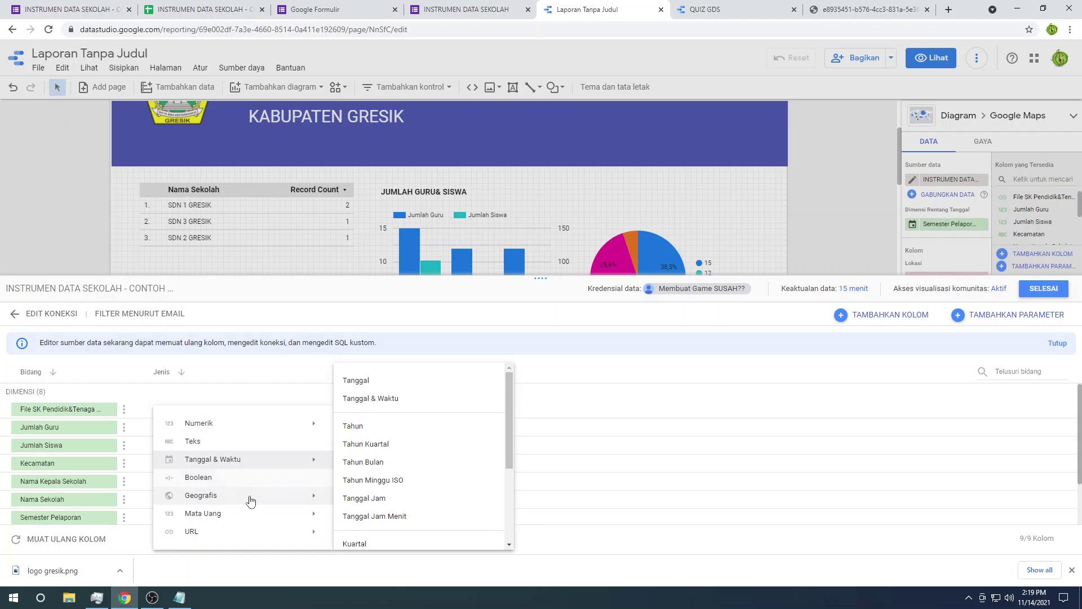
mouse_move(252, 501)
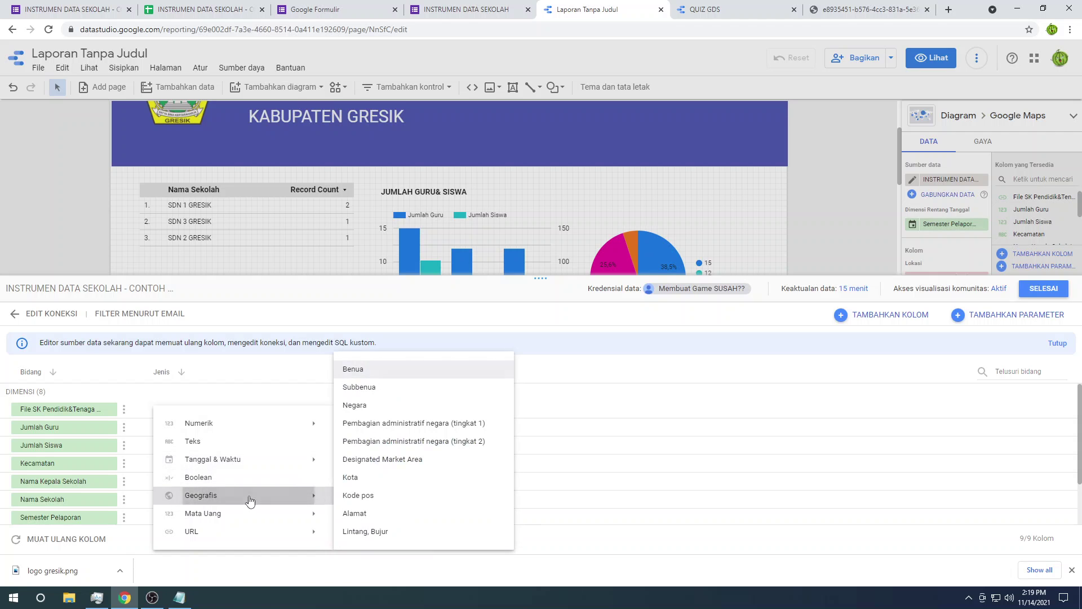
left_click(381, 516)
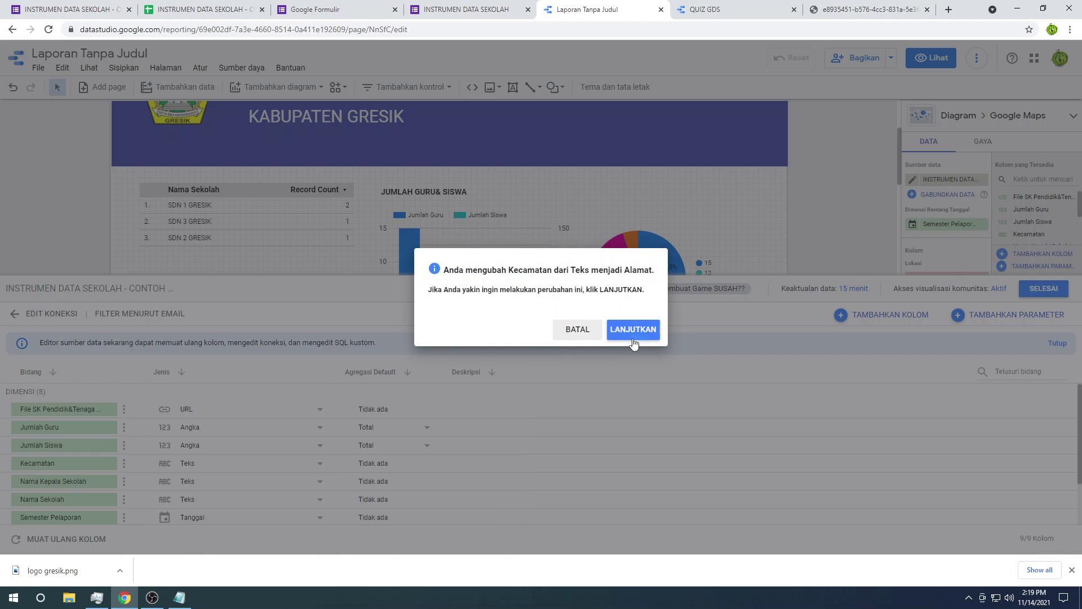
left_click(646, 335)
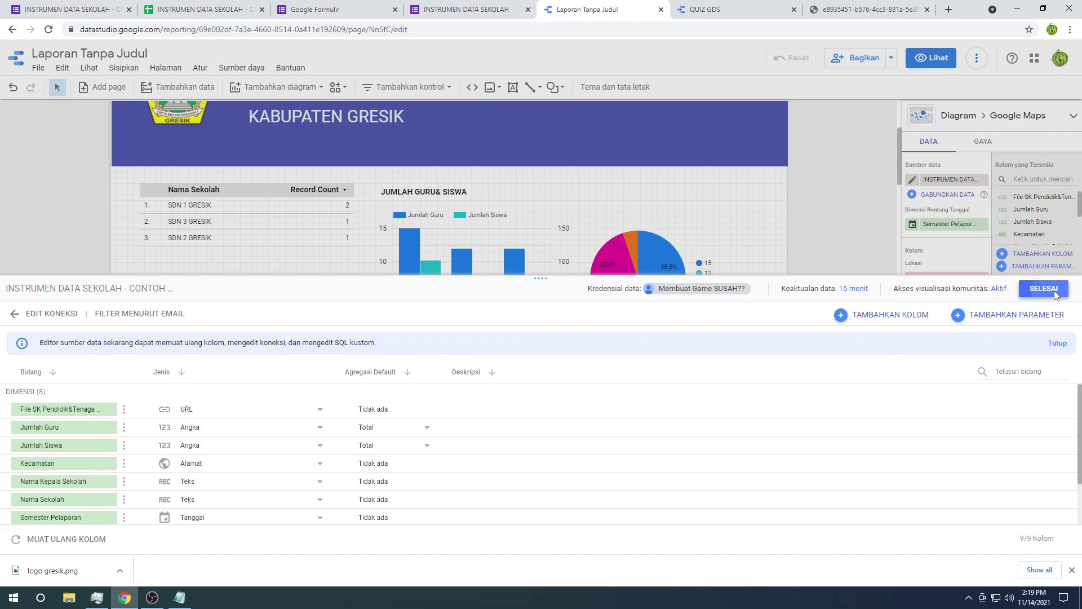
left_click(1043, 289)
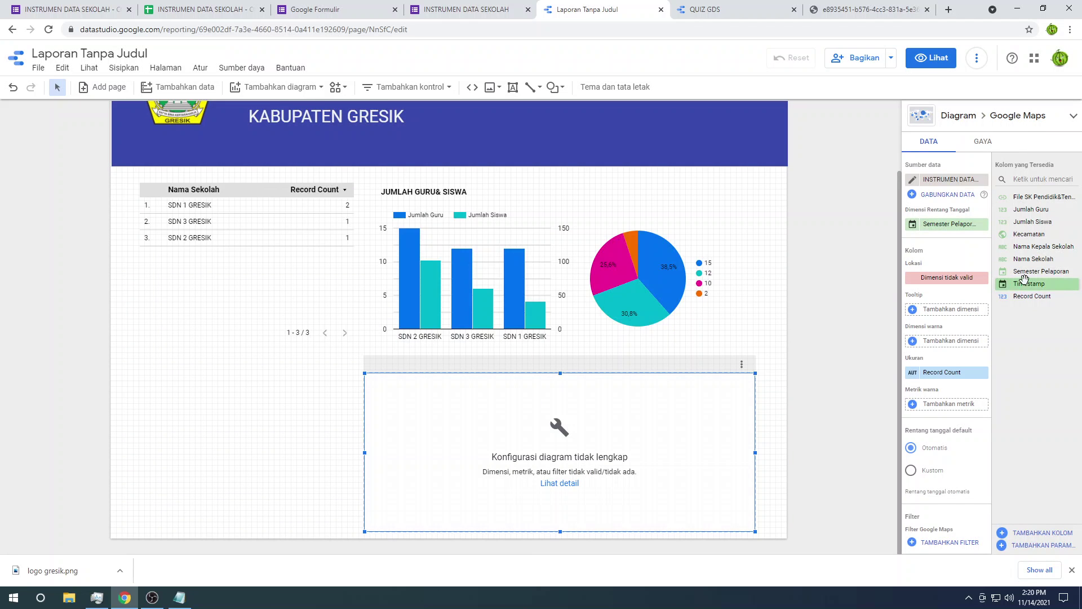
left_click_drag(1029, 235, 955, 281)
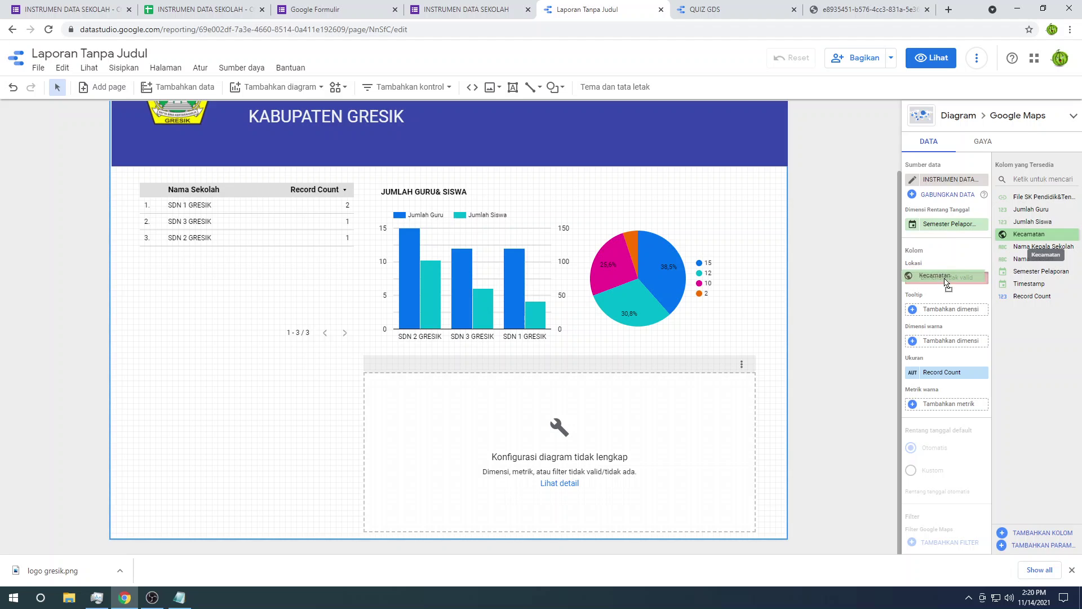
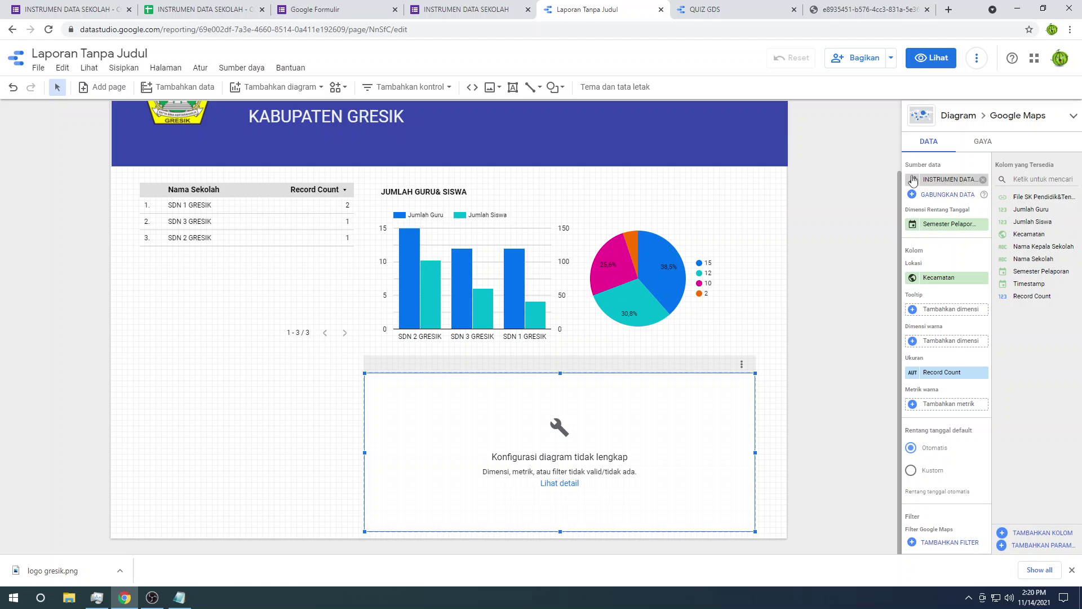
Step: Retype Kecamatan in the data source from address to Geografis > Kota so the map shows East Java
left_click(913, 180)
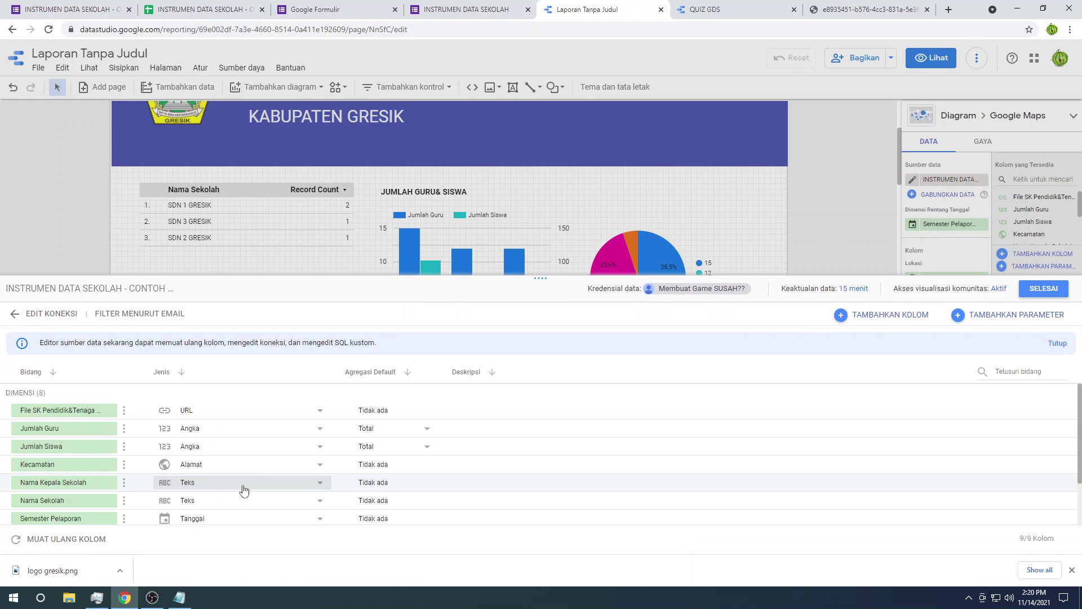
left_click(320, 465)
mouse_move(307, 496)
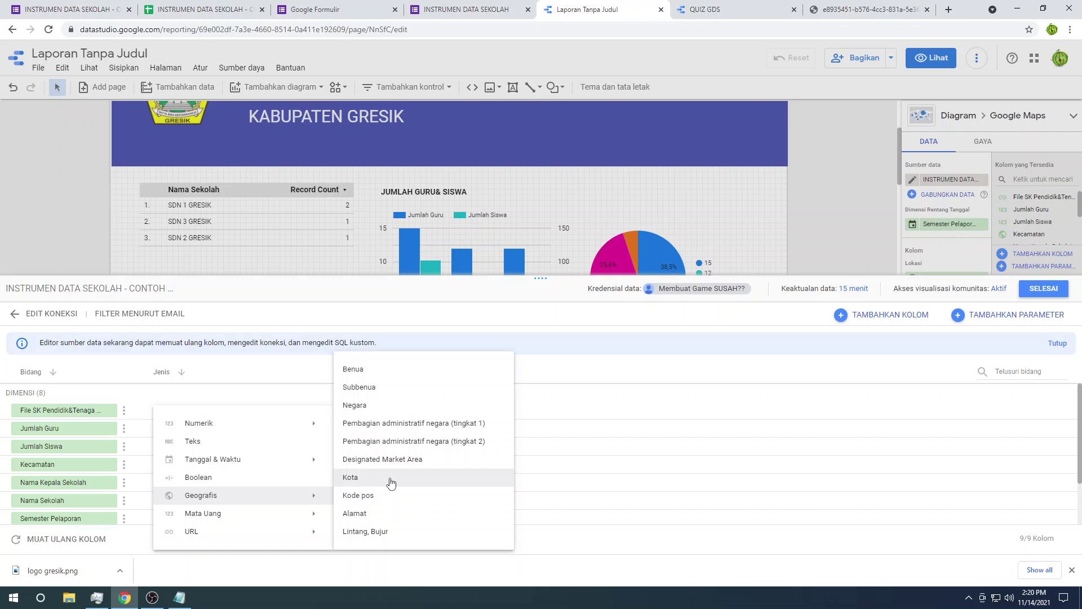
left_click(391, 483)
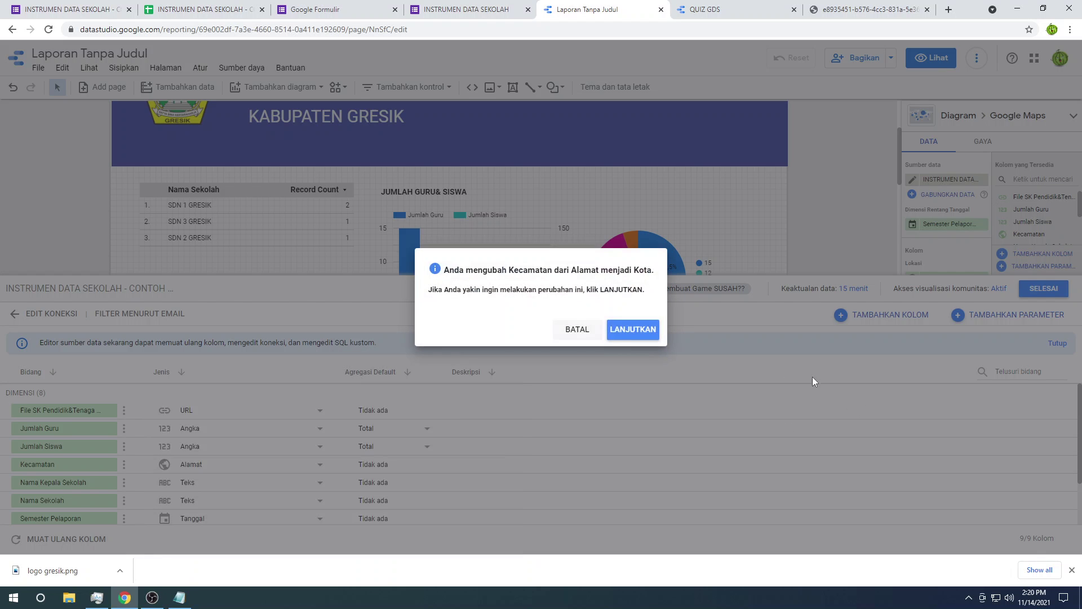
key("Return")
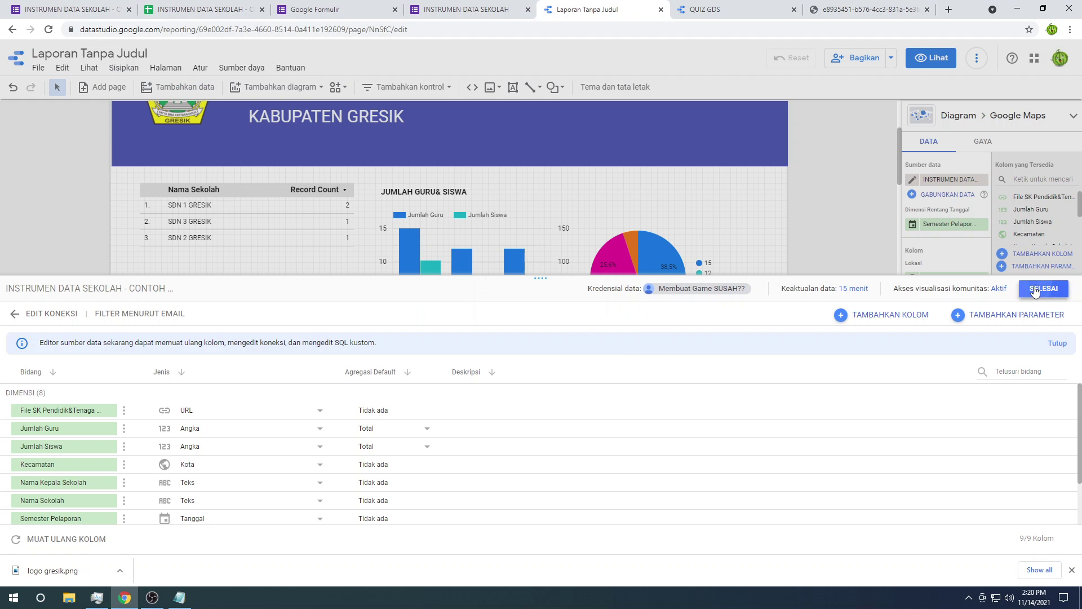
left_click(1043, 289)
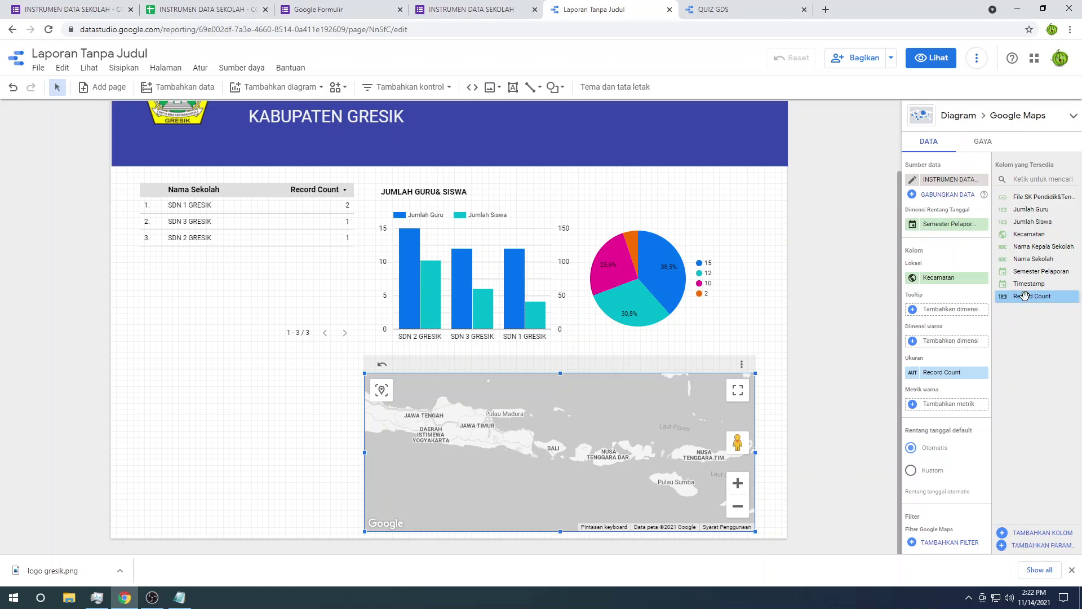
Step: Colour the map bubbles by Record Count and zoom in on the Gresik area
left_click_drag(1031, 296, 939, 404)
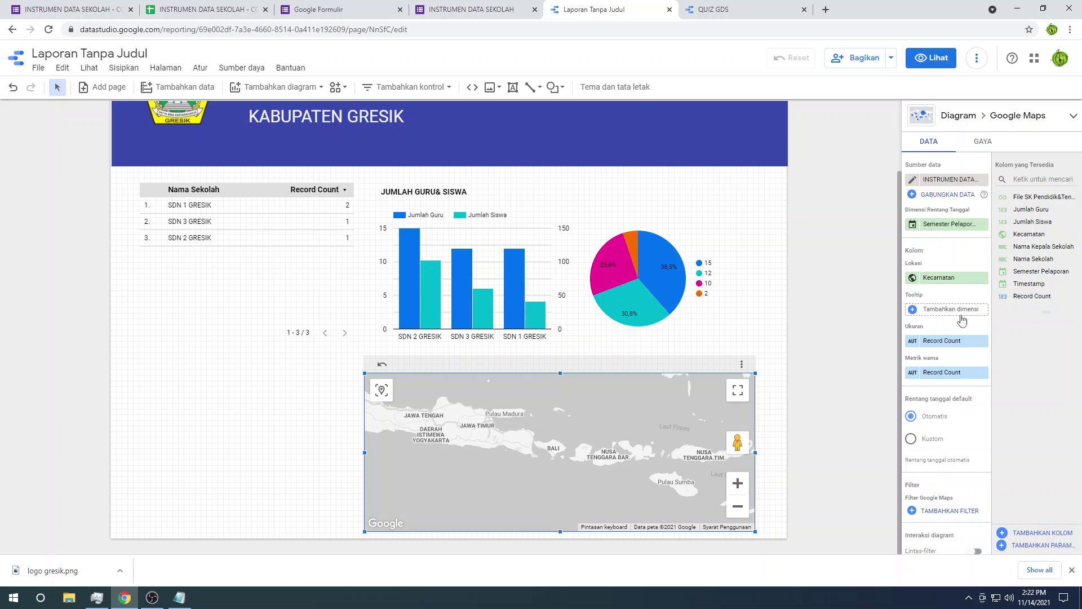
scroll(533, 439, "up", 5)
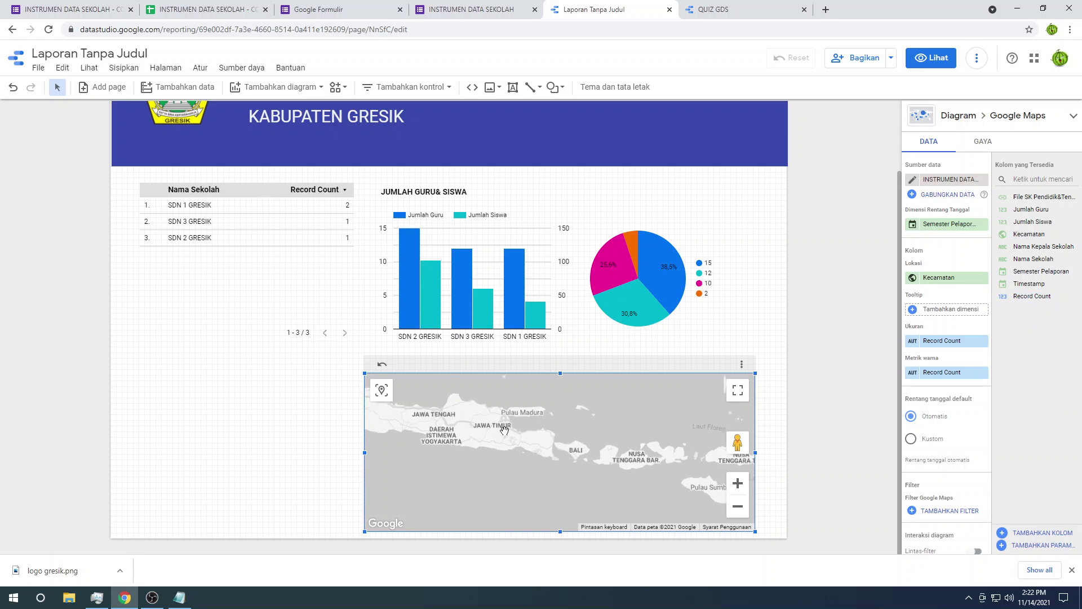
scroll(590, 473, "up", 3)
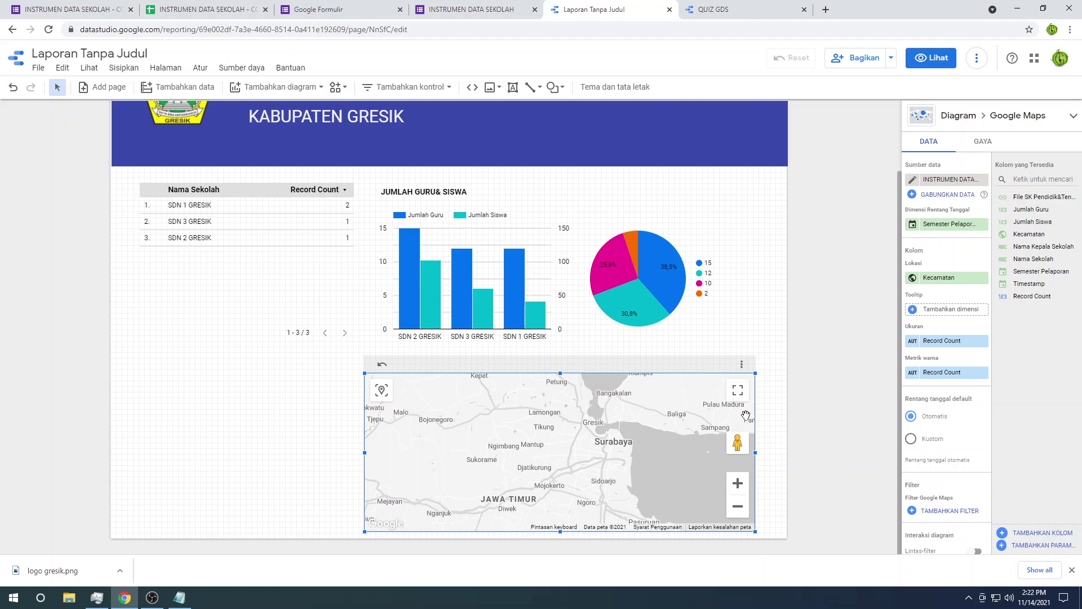
Step: Compare with the QUIZ GDS report, then go to the form response spreadsheet
left_click(722, 9)
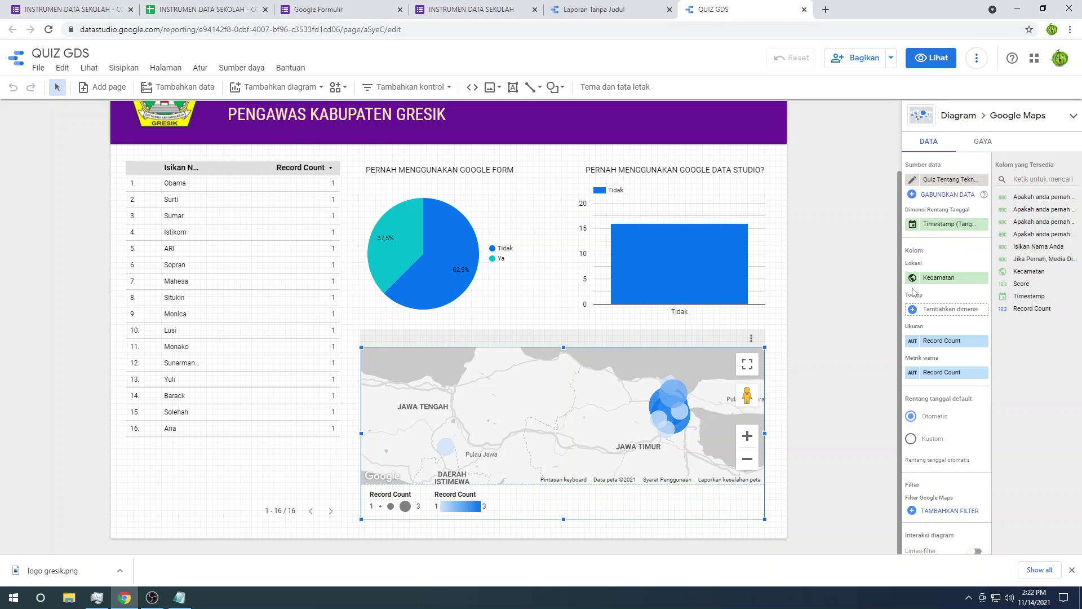
left_click(603, 5)
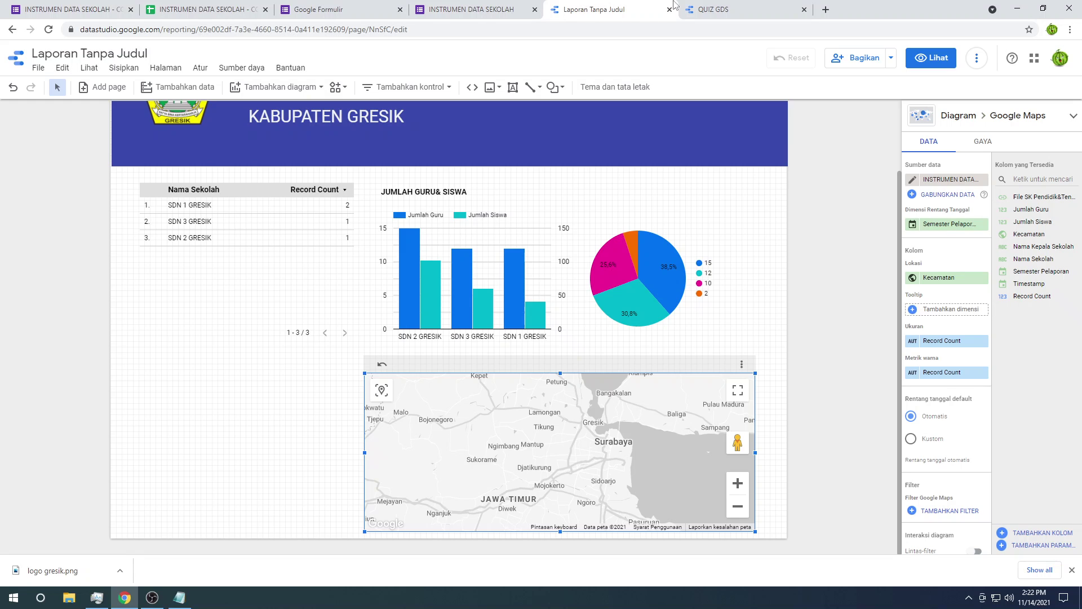
left_click(736, 8)
left_click(635, 5)
left_click(230, 4)
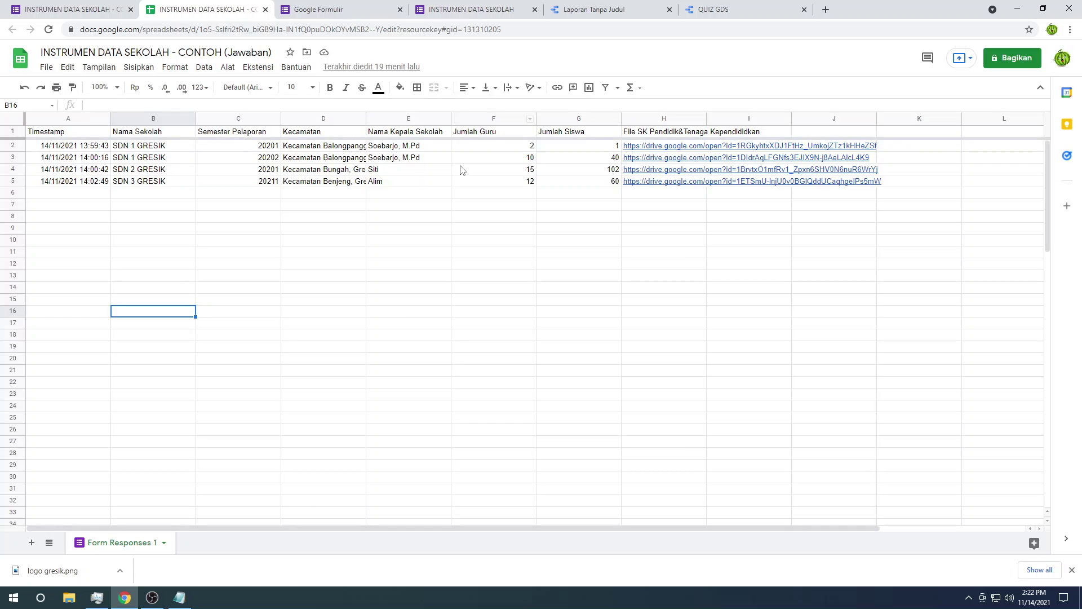
Step: Widen column D and add 'Kabupaten' before Gresik in the D2 entry
left_click(338, 148)
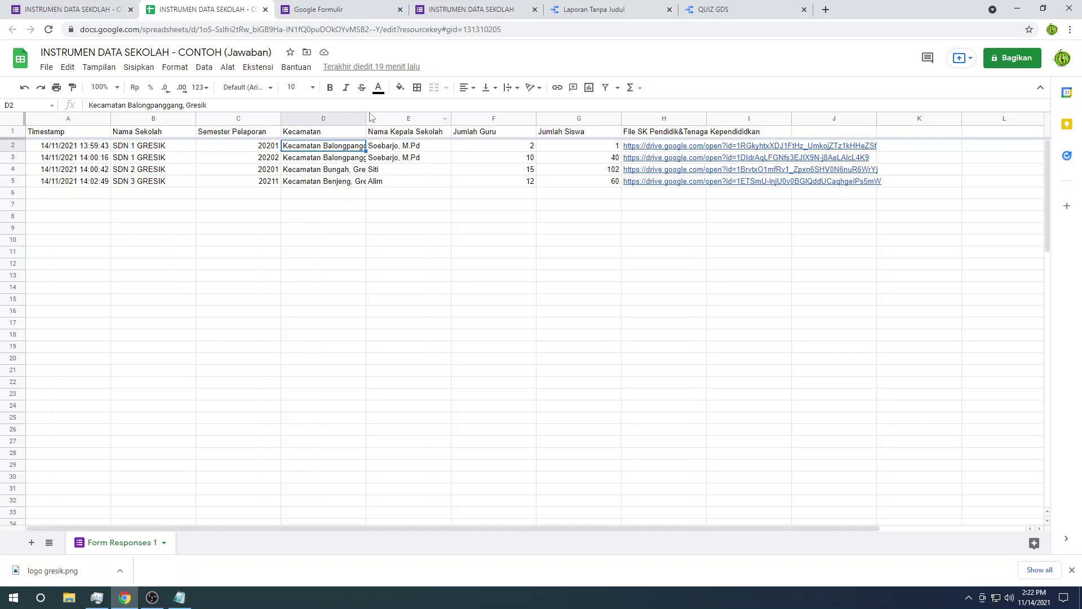
left_click_drag(366, 119, 472, 134)
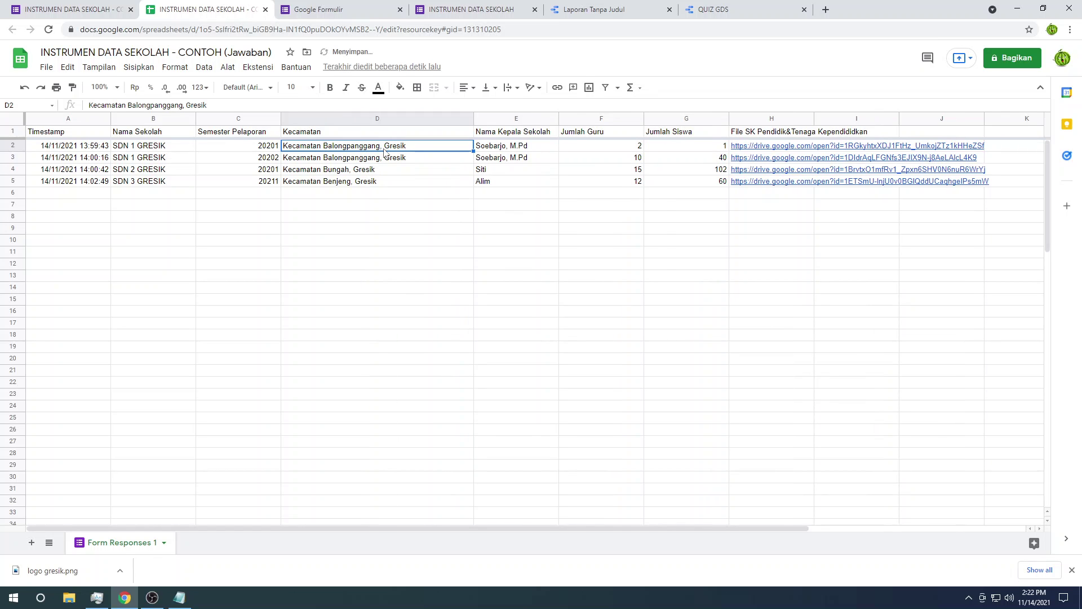
double_click(384, 148)
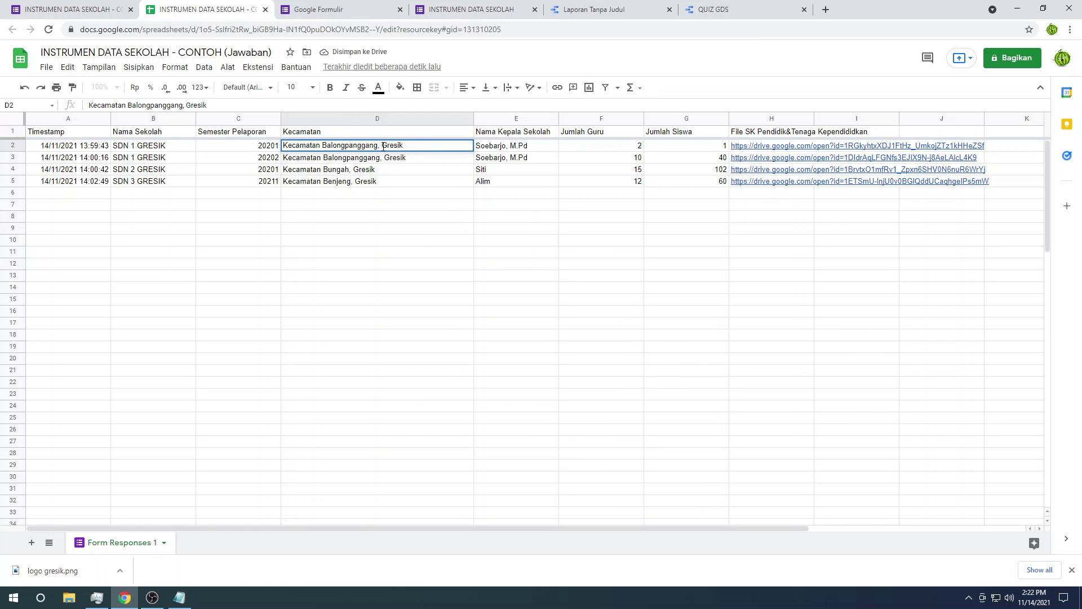
type("Kabupaten")
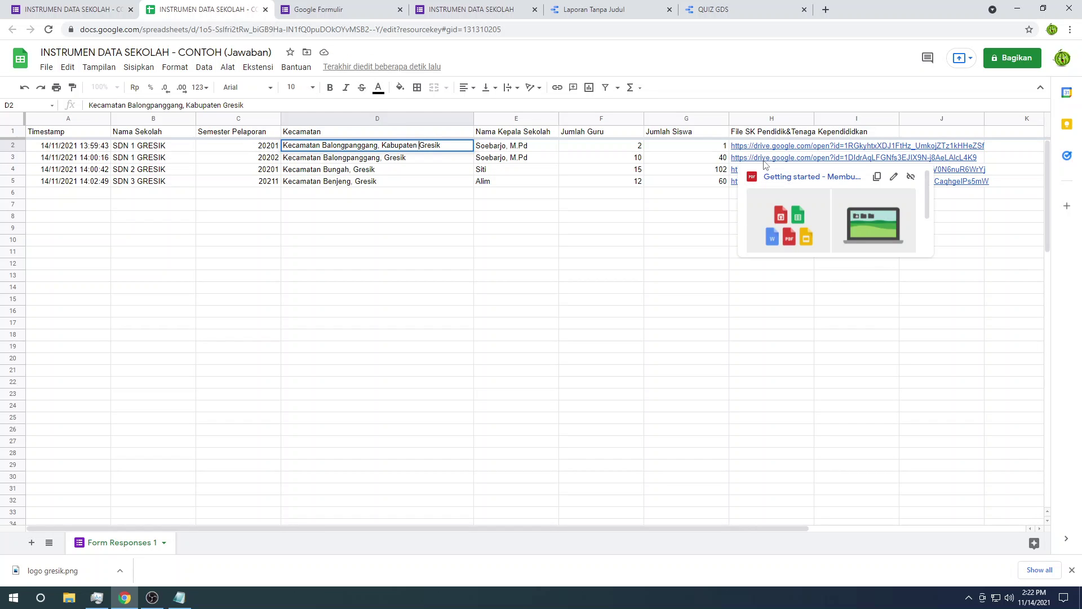
key("ctrl+shift+Left")
key("ctrl+c")
key("Return")
Step: Paste 'Kabupaten' before Gresik in the D3, D4 and D5 Kecamatan entries
key("Return")
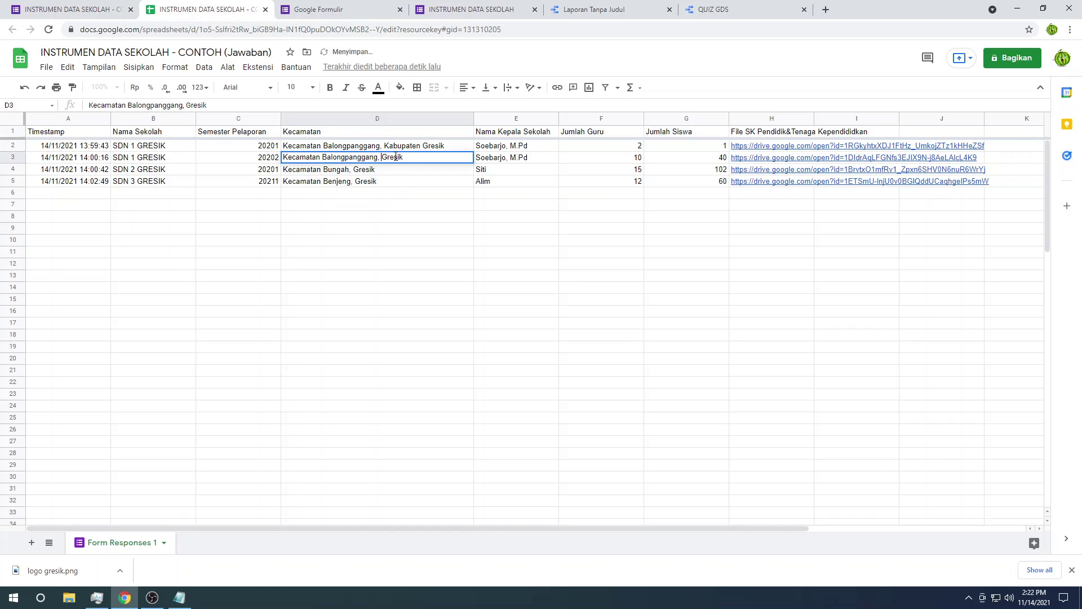
key("ctrl+v")
key("Return")
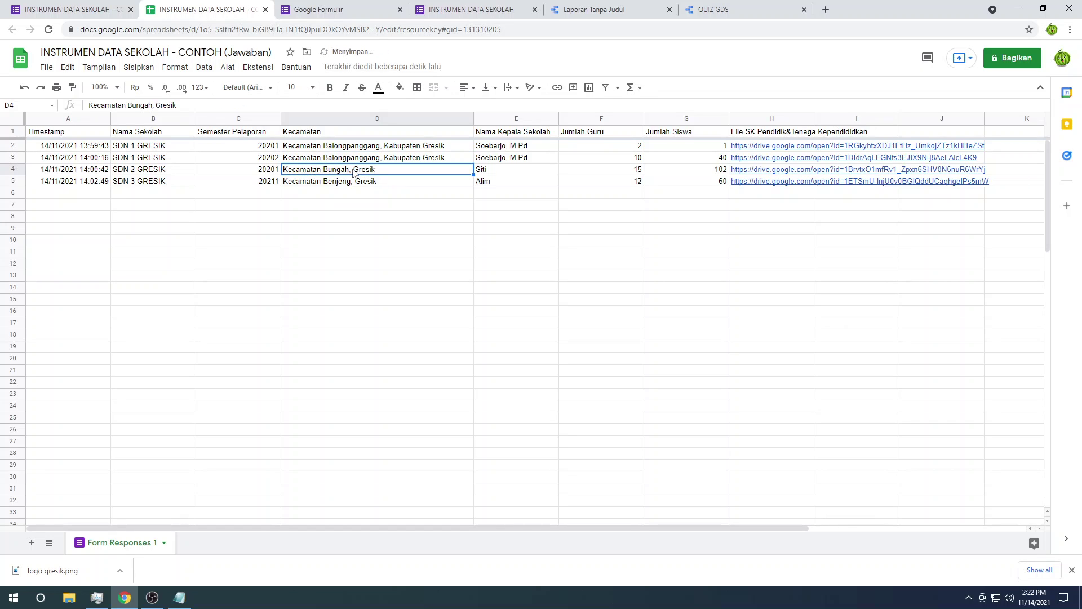
double_click(354, 173)
key("ctrl+v")
key("Return")
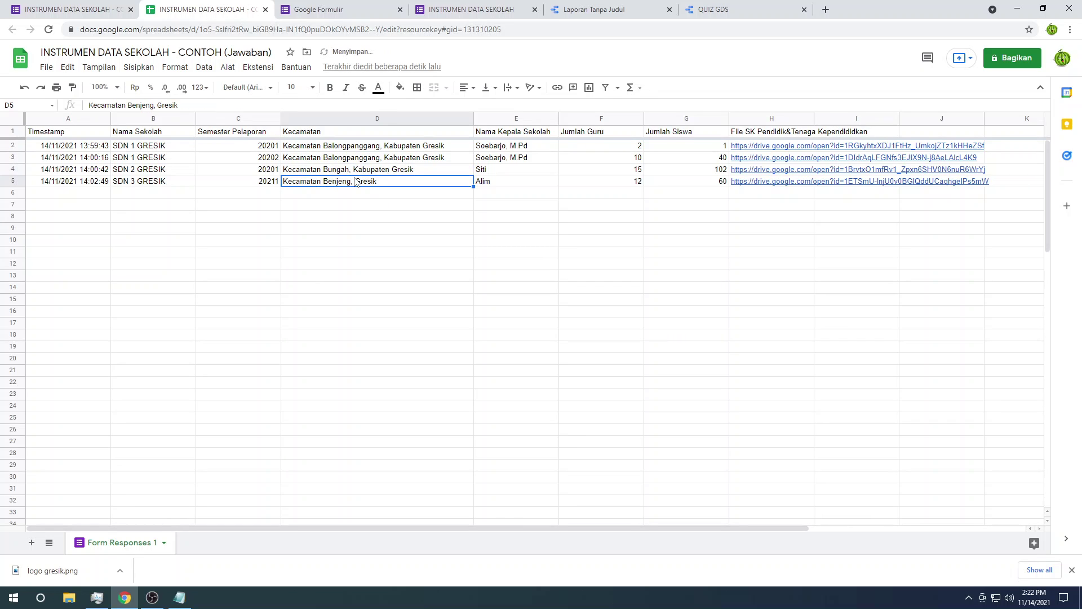
double_click(356, 179)
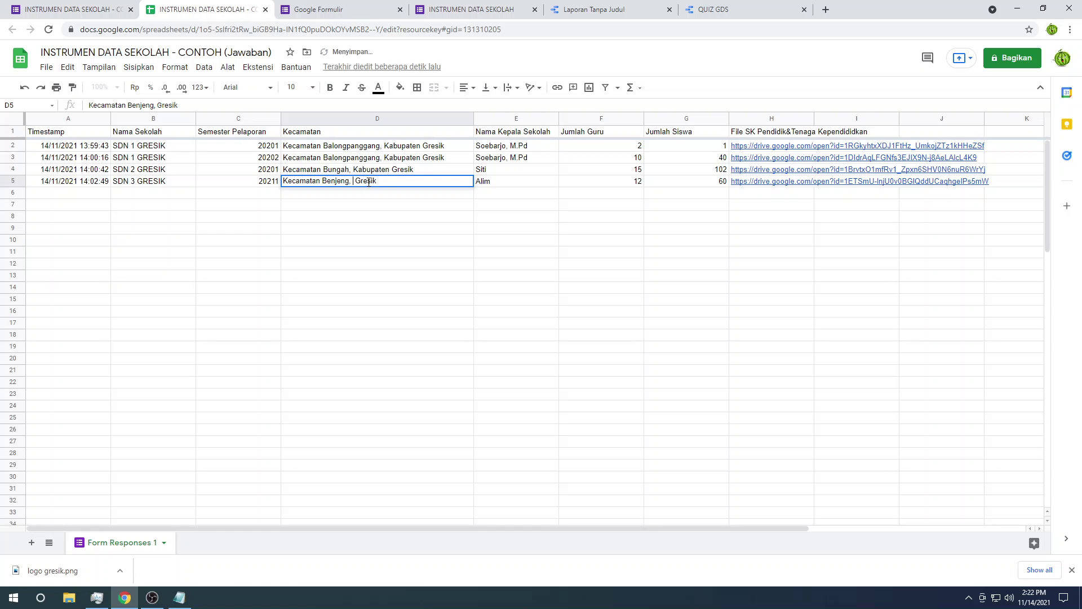
key("ctrl+v")
left_click(466, 229)
left_click(465, 9)
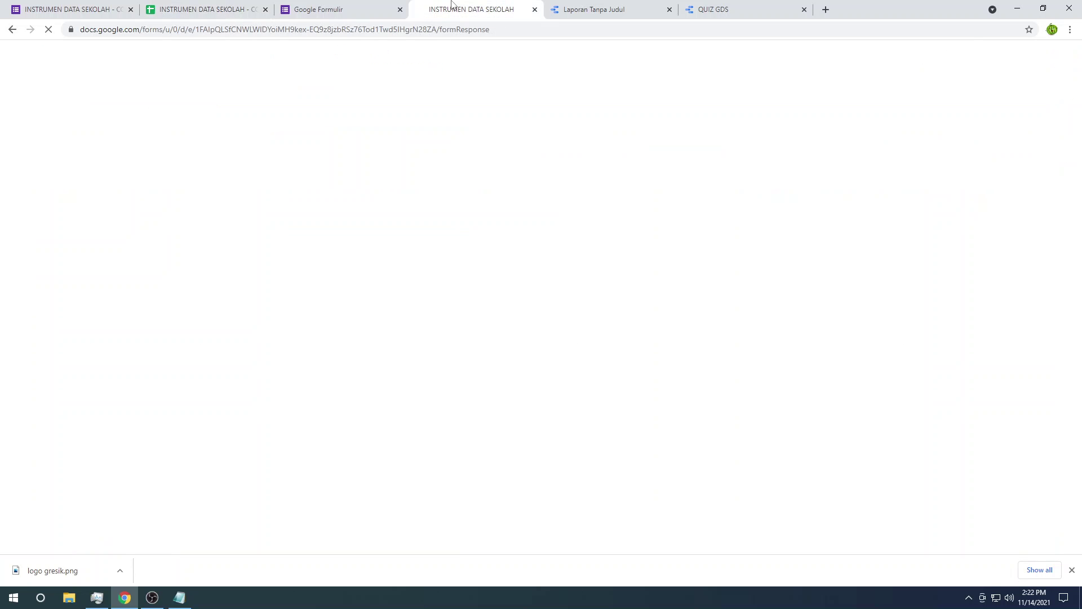
Step: Refresh the report's data from the sheet and pan the map toward Surabaya
left_click(535, 9)
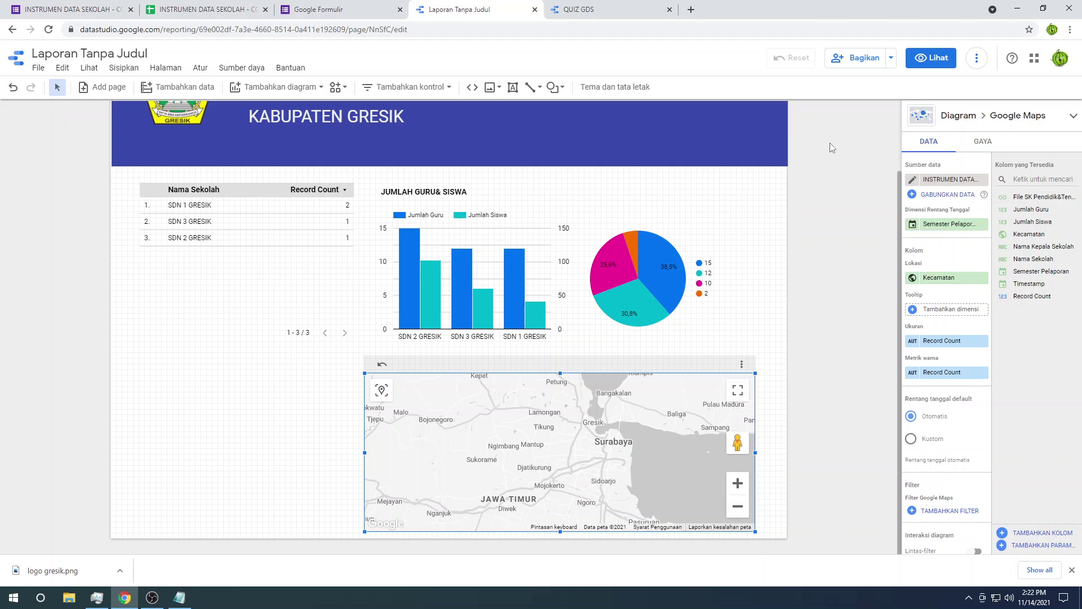
left_click(974, 61)
left_click(992, 85)
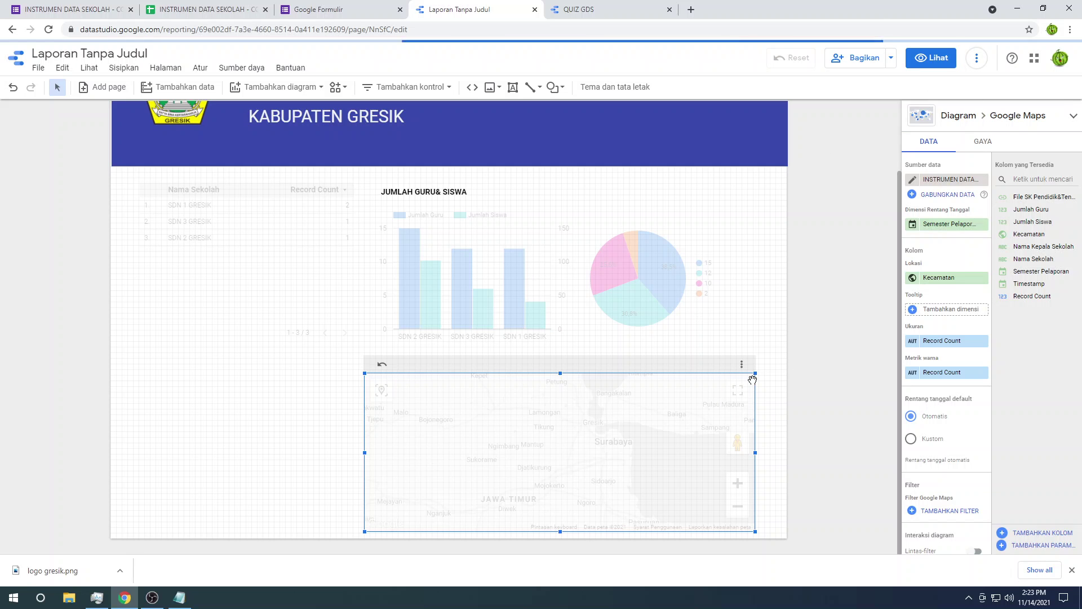
left_click_drag(613, 442, 620, 487)
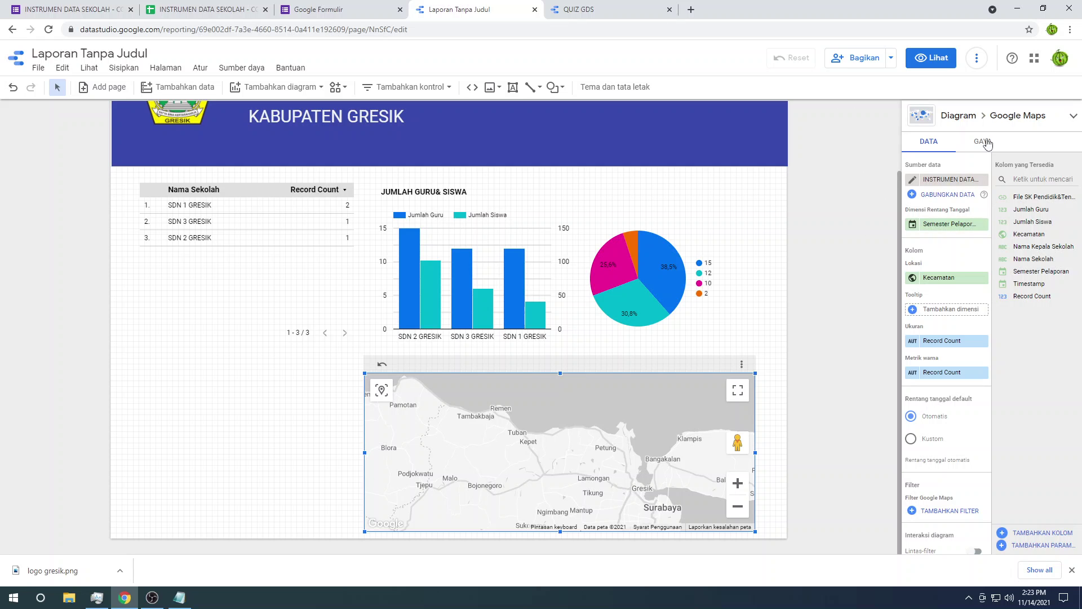
left_click(1073, 116)
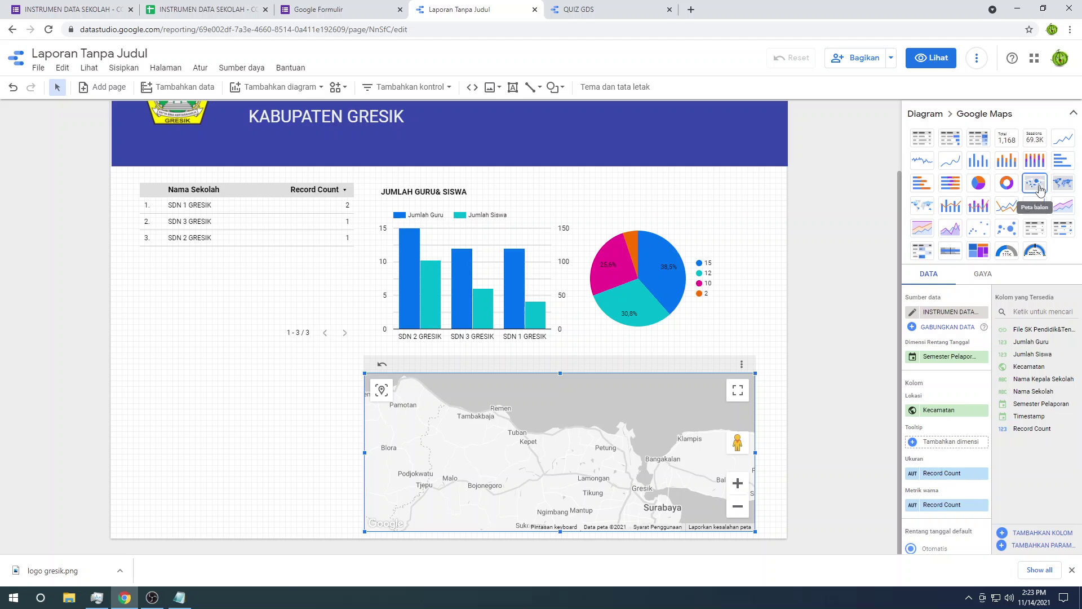
left_click(1072, 113)
Step: In the response spreadsheet, delete ', Kabupaten Gresik' from the D2 entry
left_click(543, 8)
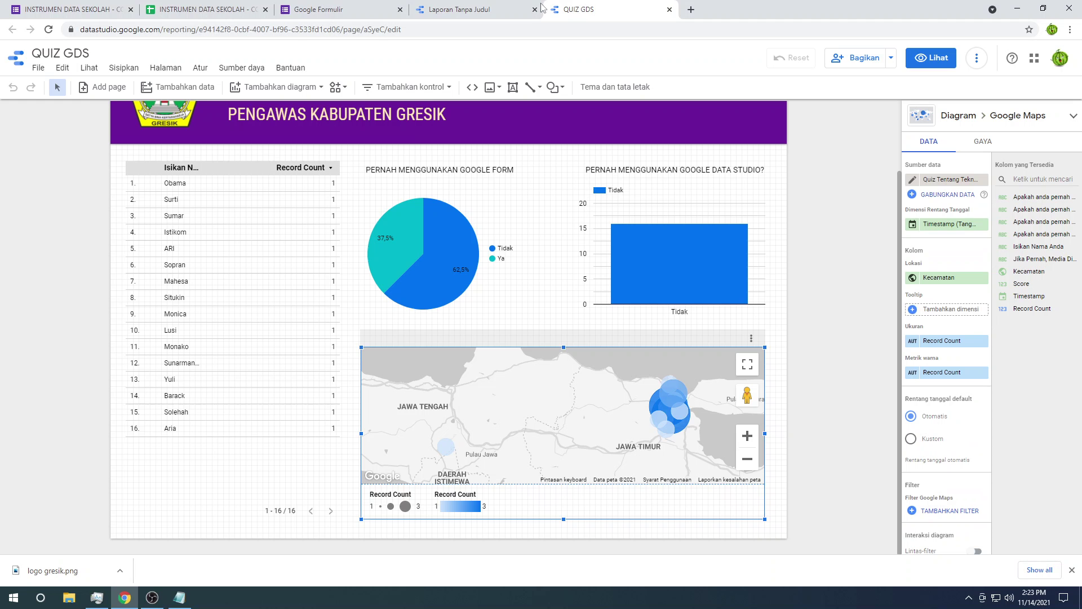
left_click(483, 5)
left_click(315, 6)
left_click(226, 5)
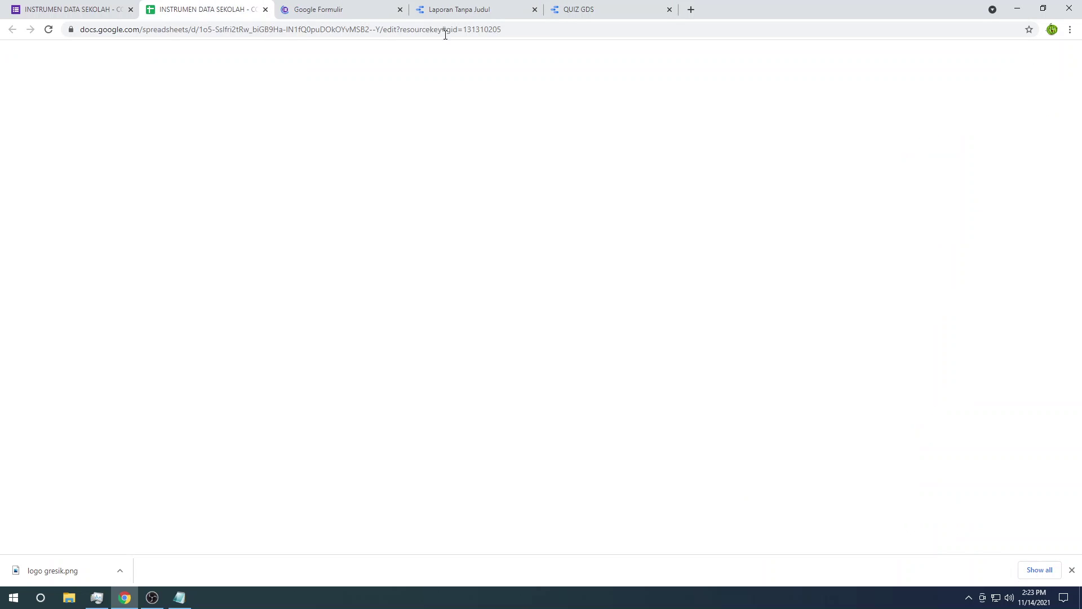
left_click(400, 10)
left_click(387, 145)
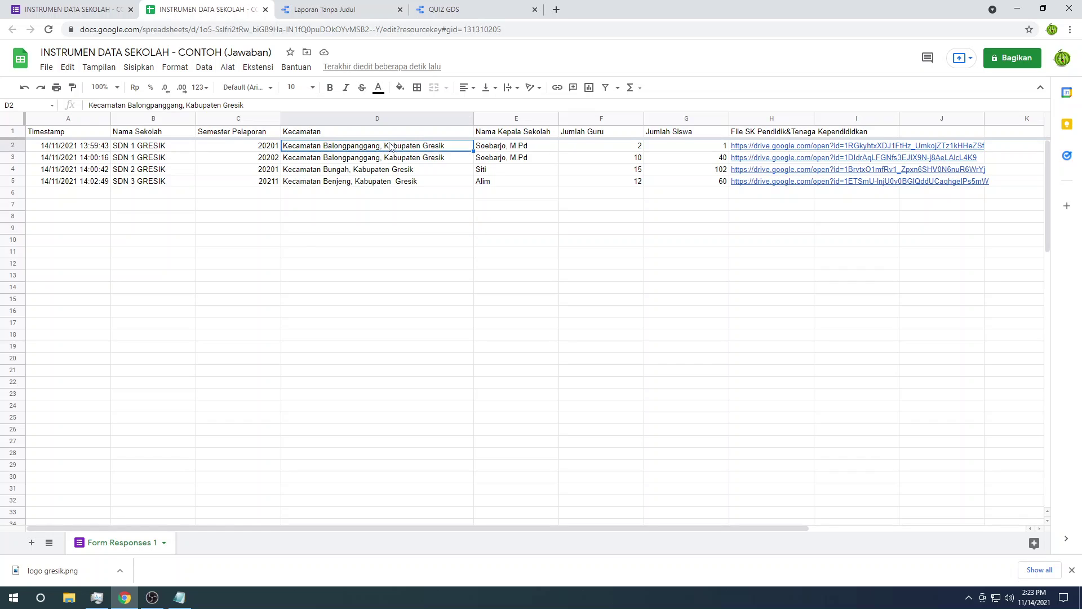
double_click(375, 145)
left_click_drag(378, 145, 454, 146)
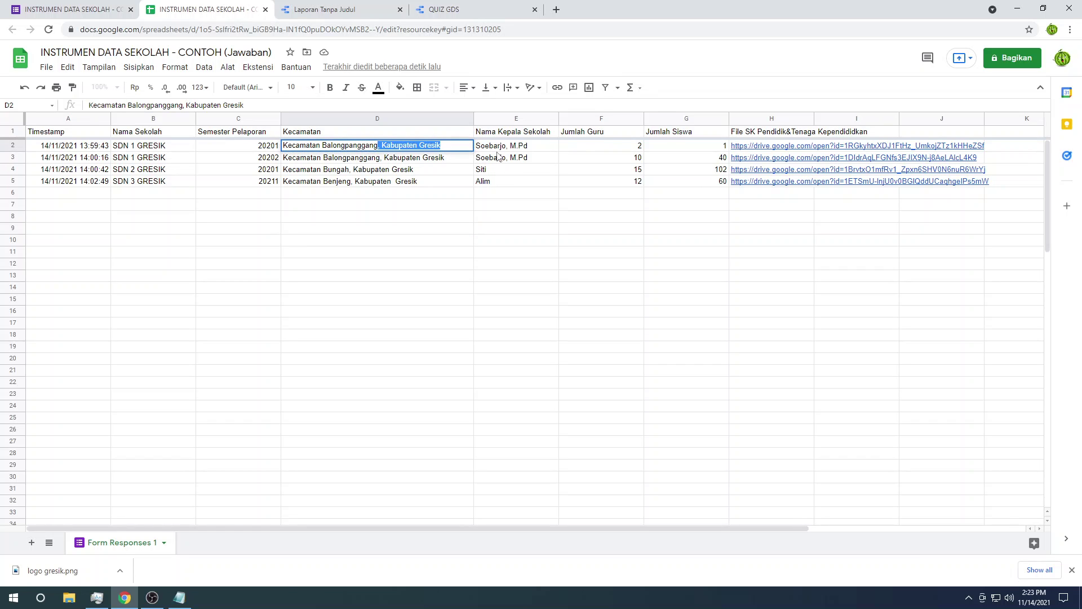
key("BackSpace")
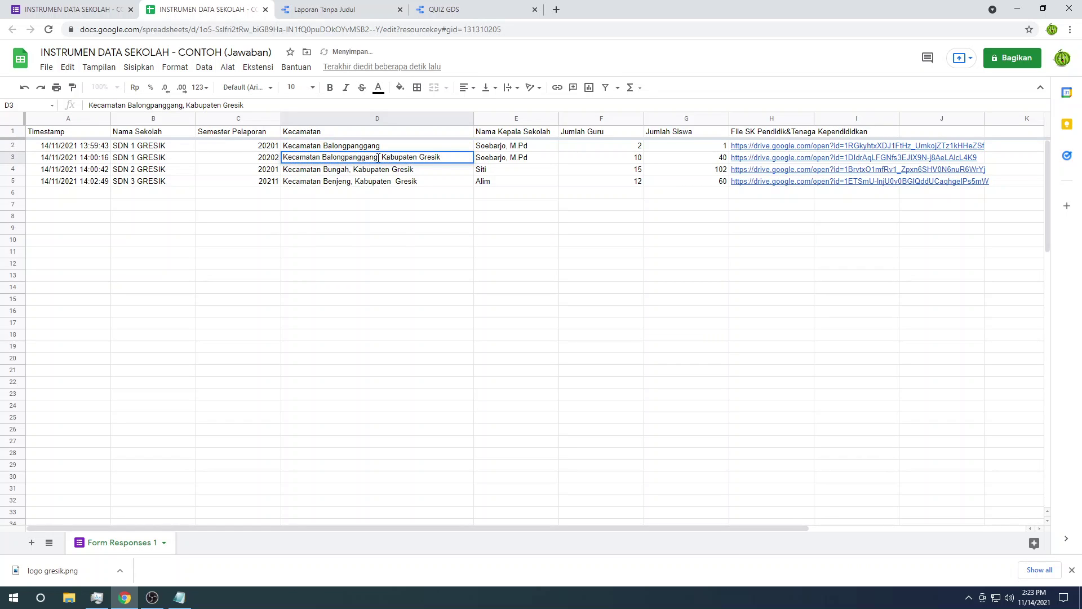
Step: Delete the ', Kabupaten Gresik' suffix from the D3, D4 and D5 entries
left_click_drag(377, 158, 442, 158)
key("BackSpace")
left_click(354, 171)
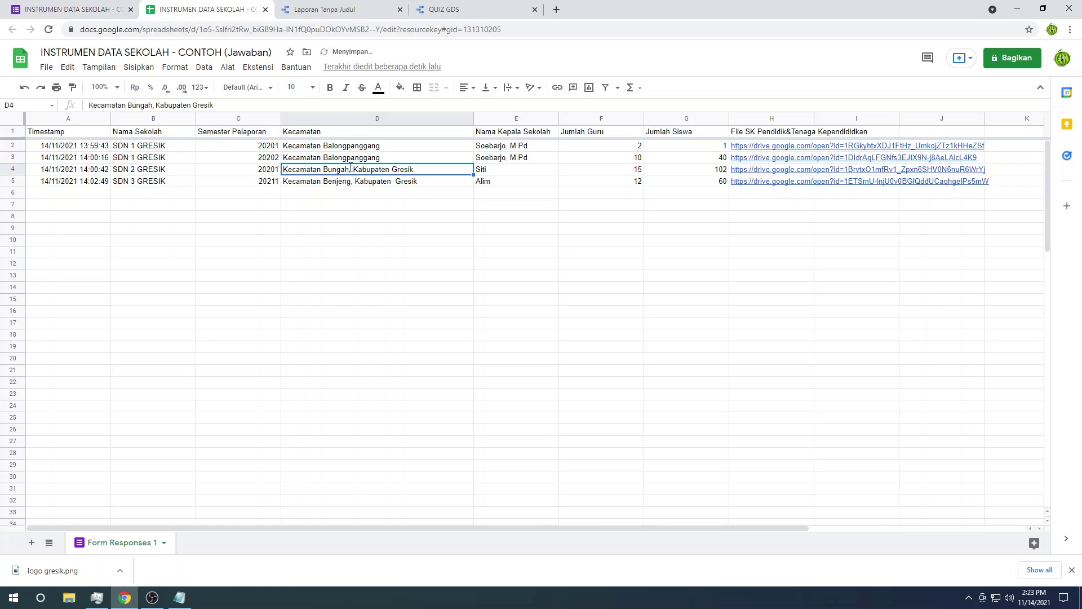
double_click(351, 168)
left_click_drag(350, 169, 416, 181)
key("BackSpace")
left_click(352, 182)
double_click(352, 178)
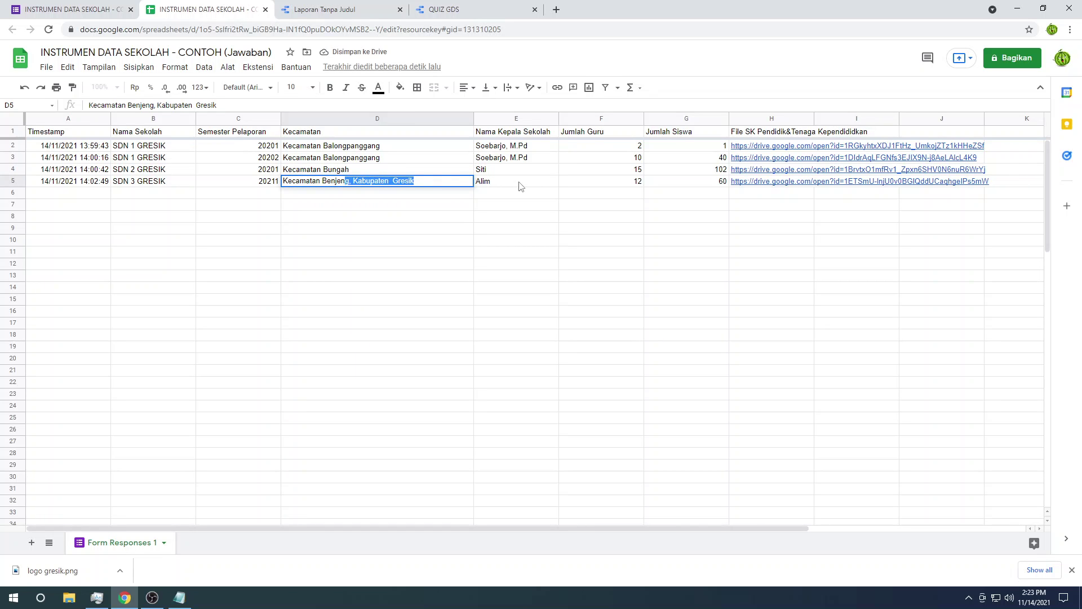
key("BackSpace")
left_click(519, 207)
Step: Refresh the Laporan Tanpa Judul report's data from the updated sheet
left_click(324, 9)
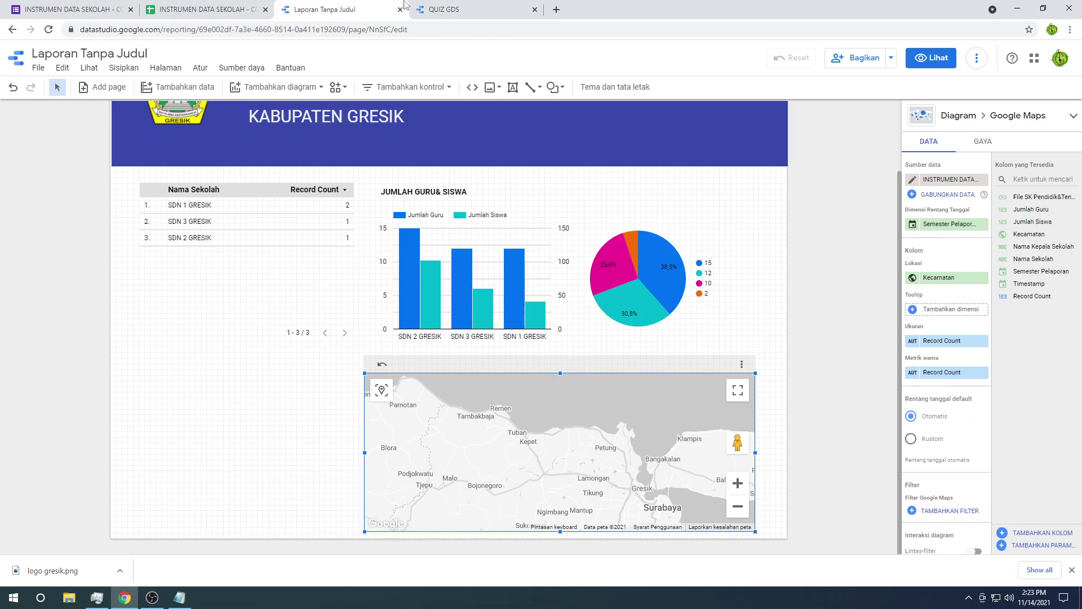
left_click(983, 65)
left_click(997, 86)
left_click(913, 181)
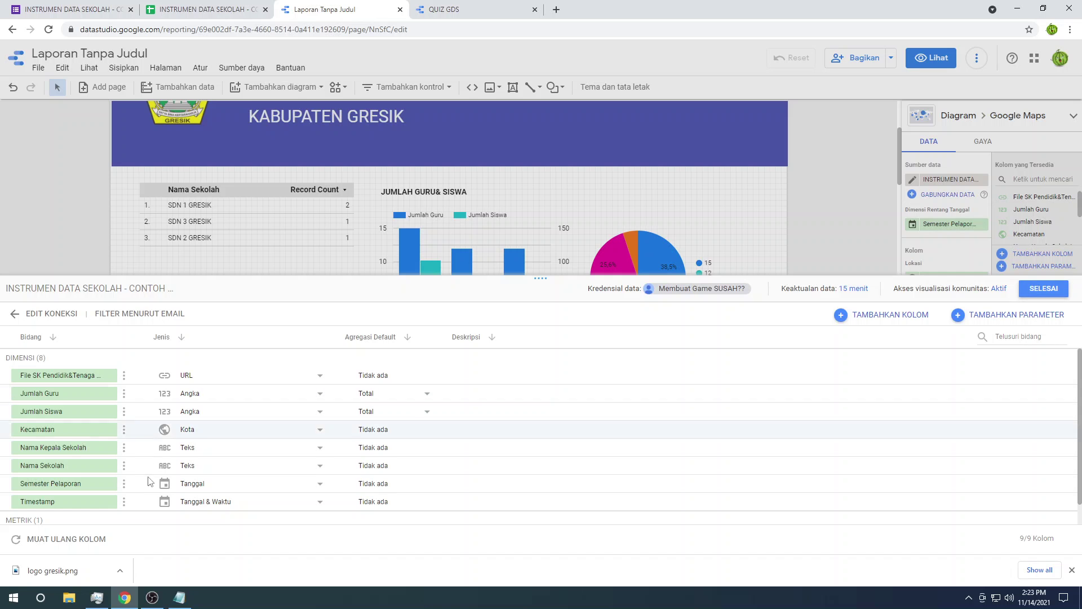
Step: Reload the data source's columns and change Kecamatan's type from Kota to Geografis > Alamat
left_click(79, 538)
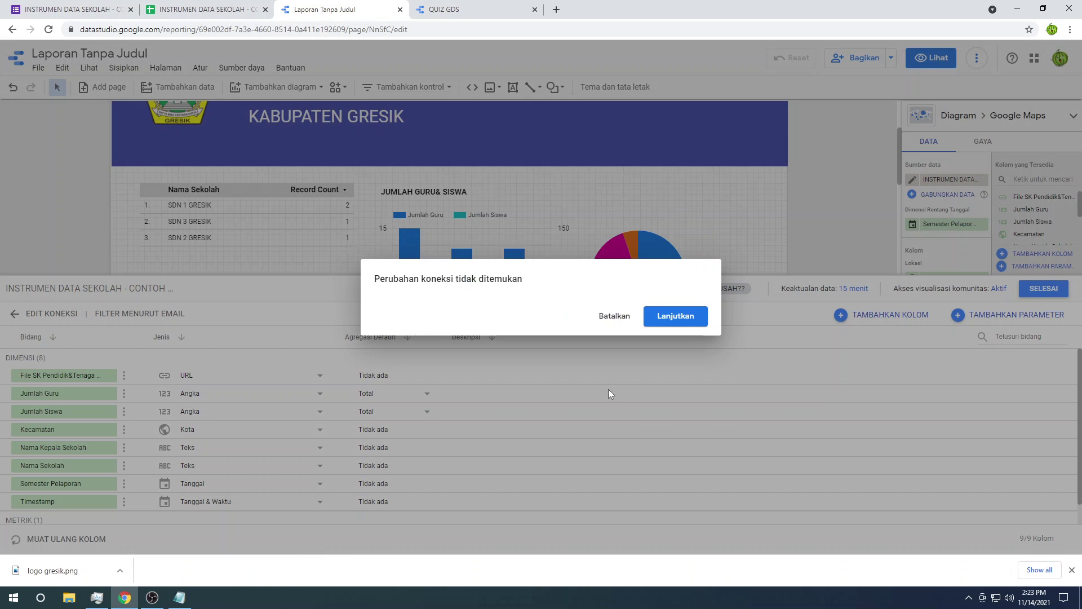
left_click(671, 316)
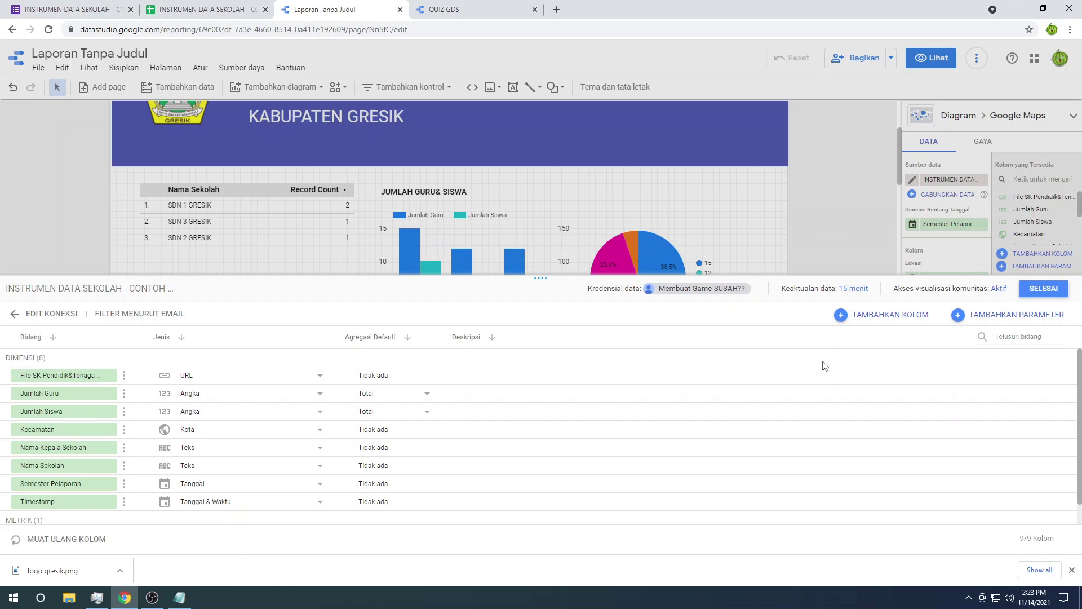
scroll(242, 454, "down", 1)
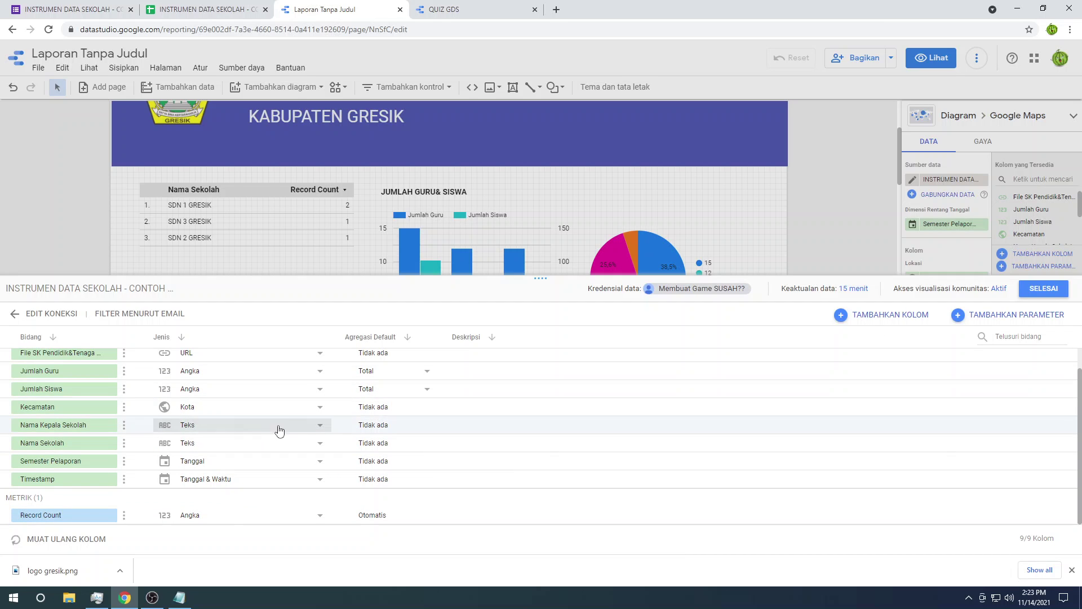
left_click(292, 411)
mouse_move(291, 503)
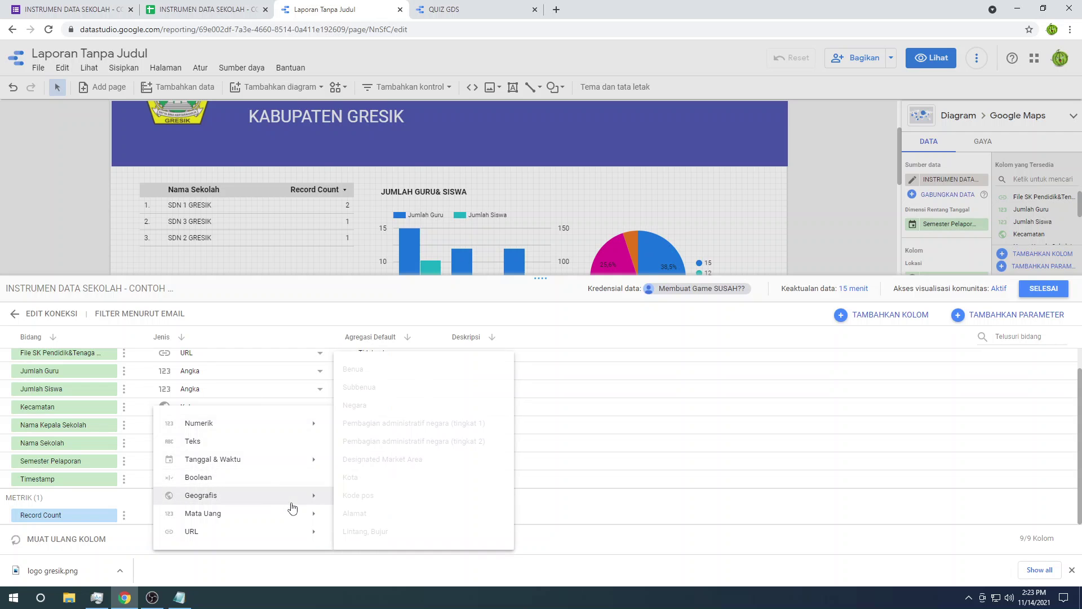
left_click(364, 513)
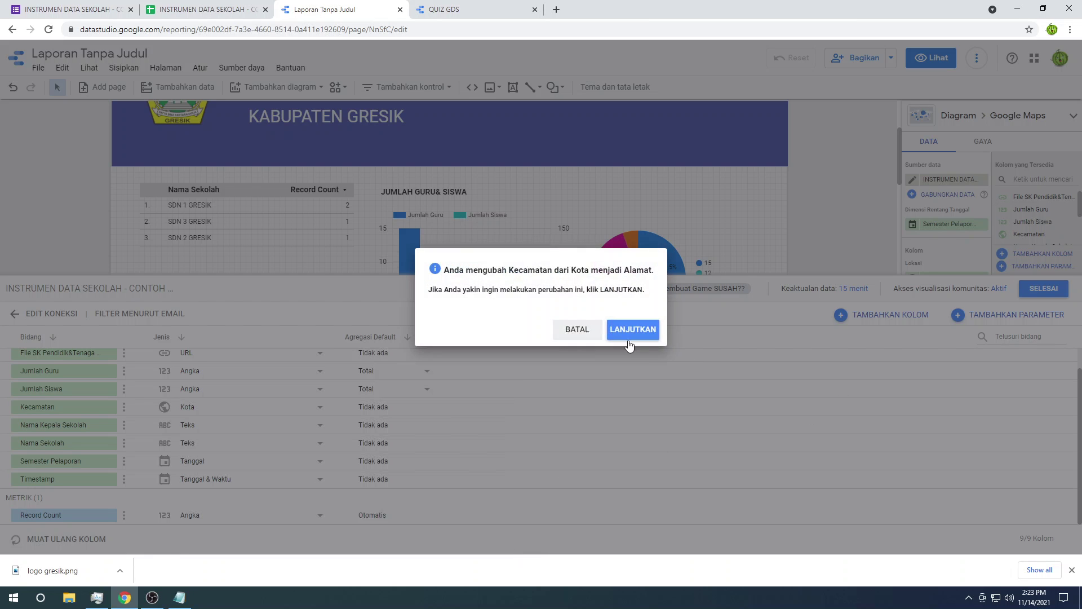
left_click(628, 338)
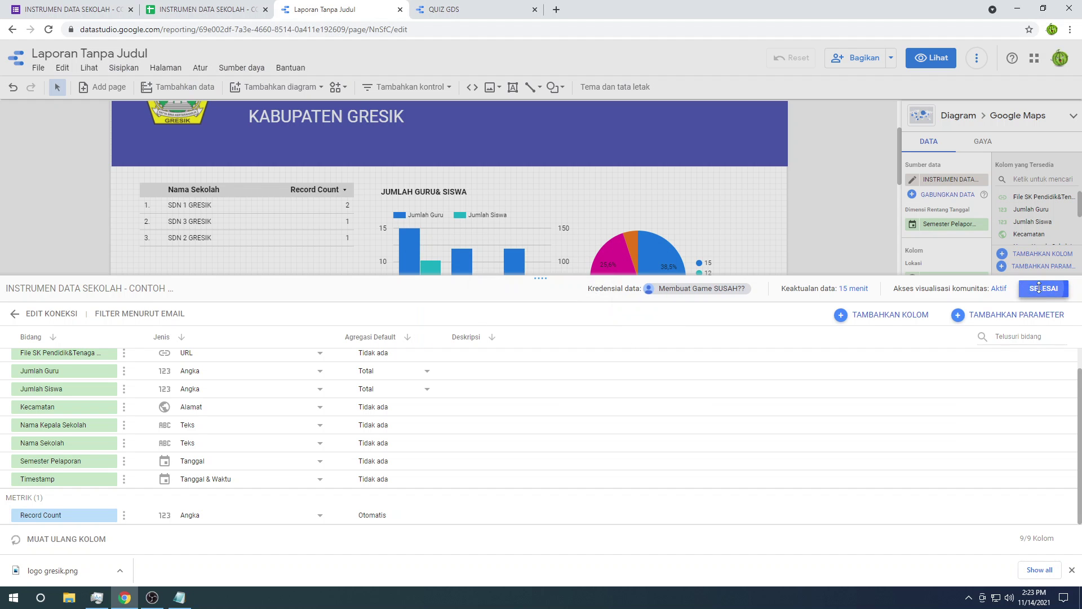
left_click(1039, 288)
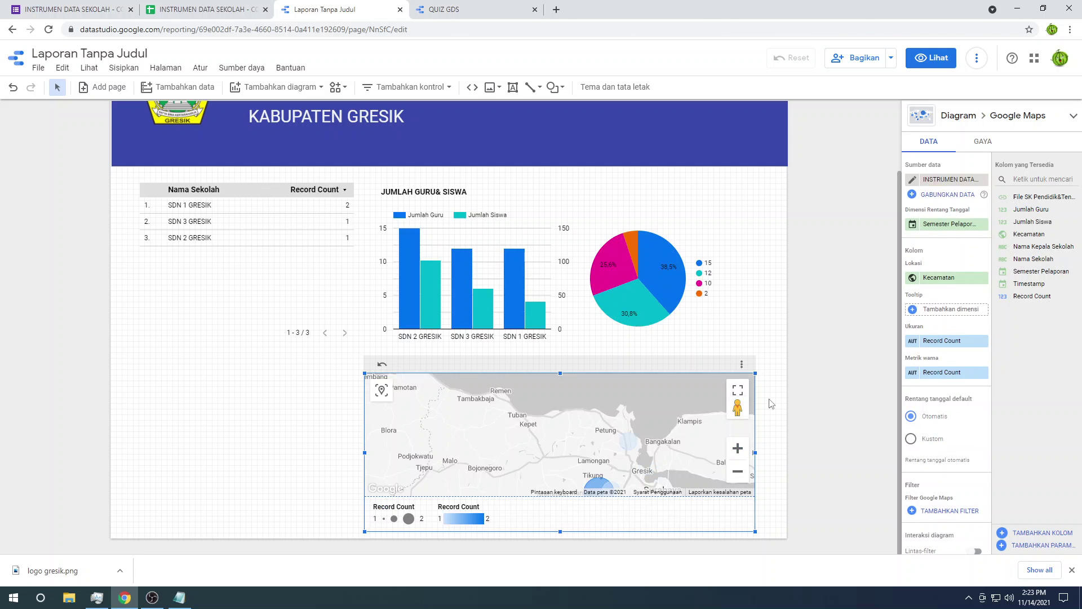
Step: Pan and zoom the bubble map to frame Gresik near Pulau Madura, then deselect it
left_click_drag(672, 444, 661, 398)
left_click_drag(549, 440, 537, 426)
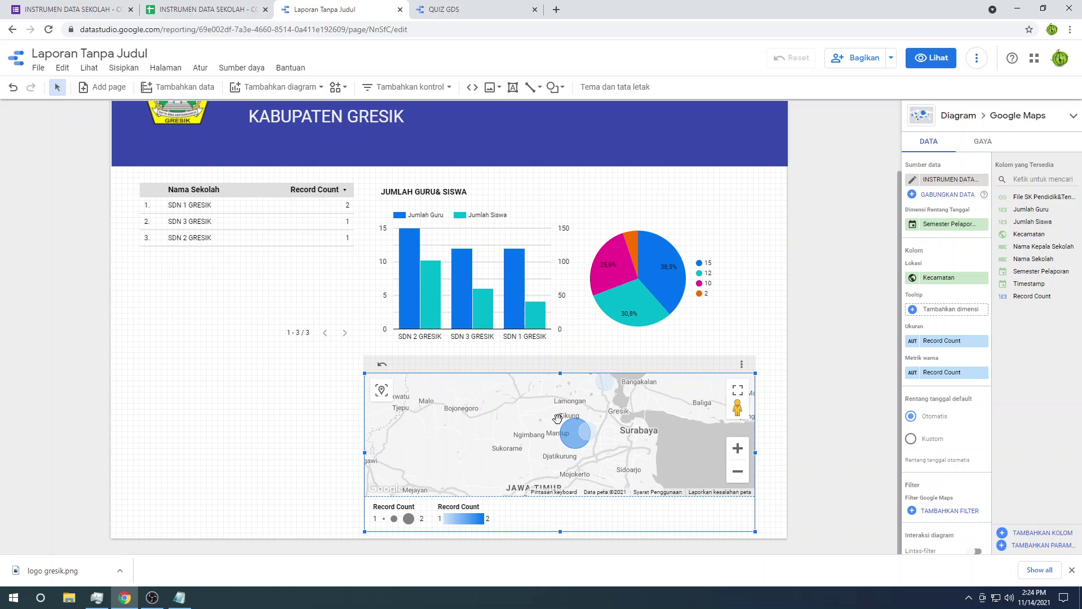
mouse_move(586, 433)
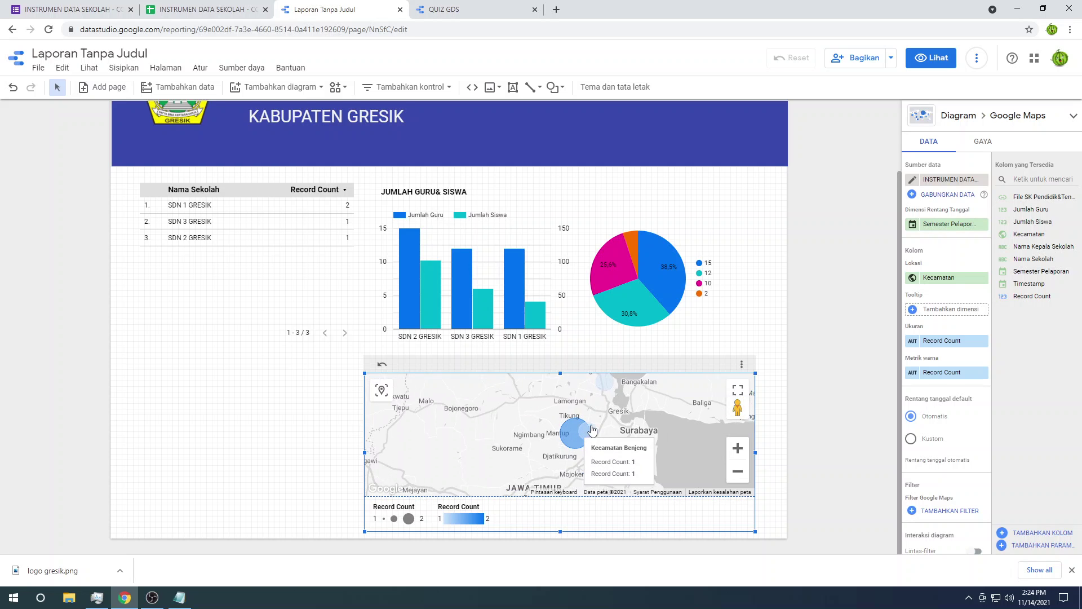
left_click_drag(611, 400, 610, 413)
mouse_move(609, 402)
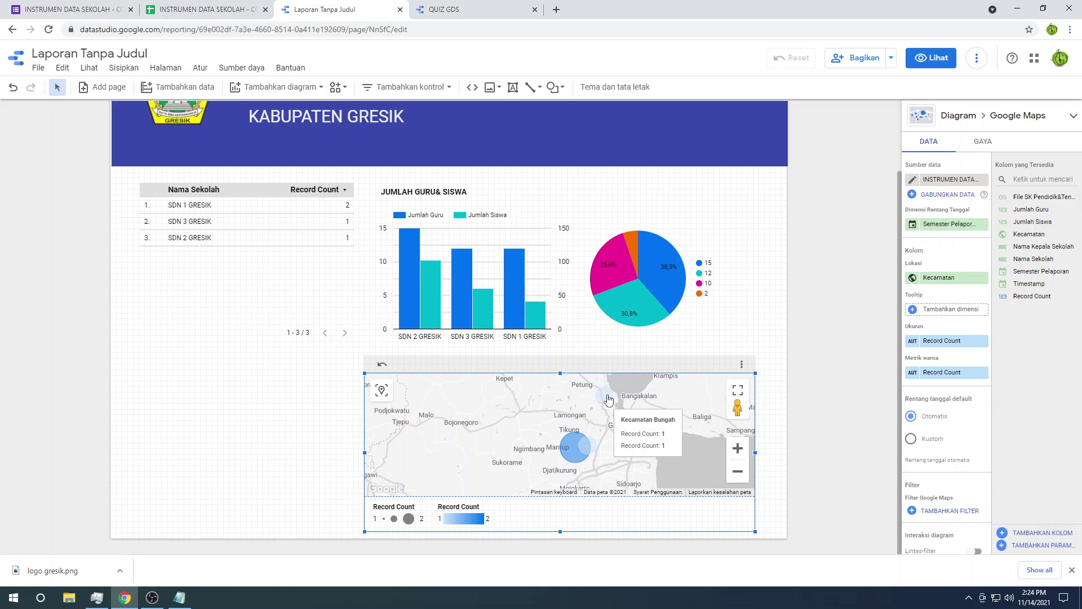
left_click(743, 455)
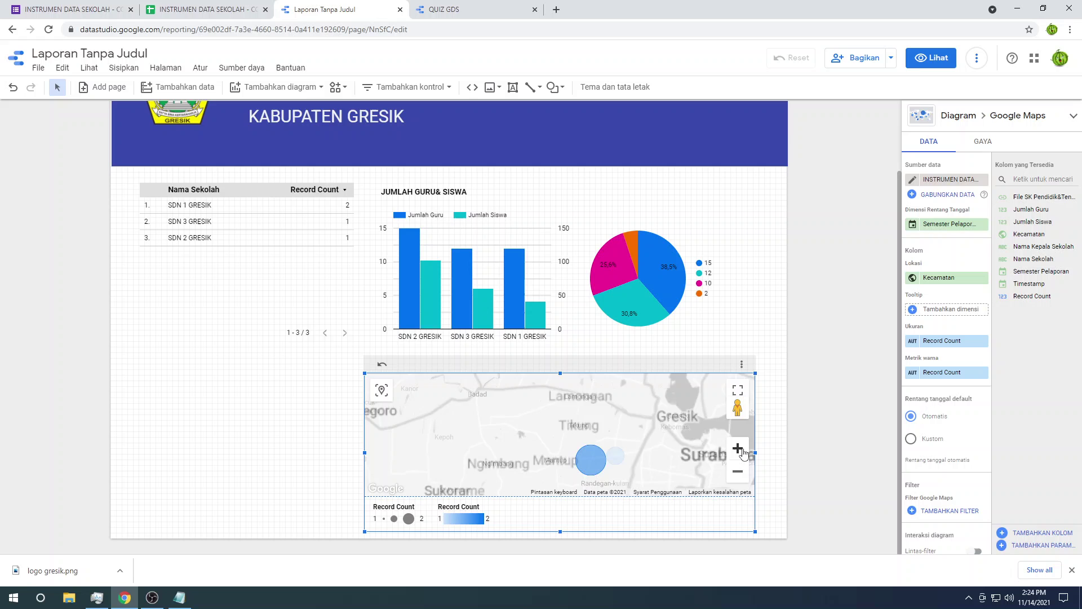
left_click(739, 475)
left_click(740, 476)
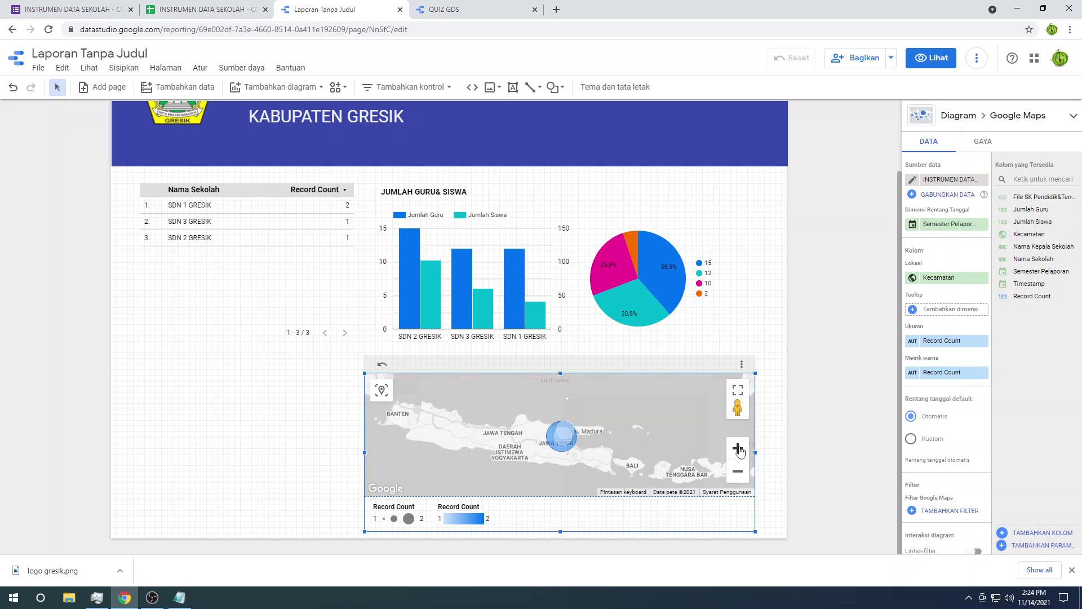
left_click(738, 449)
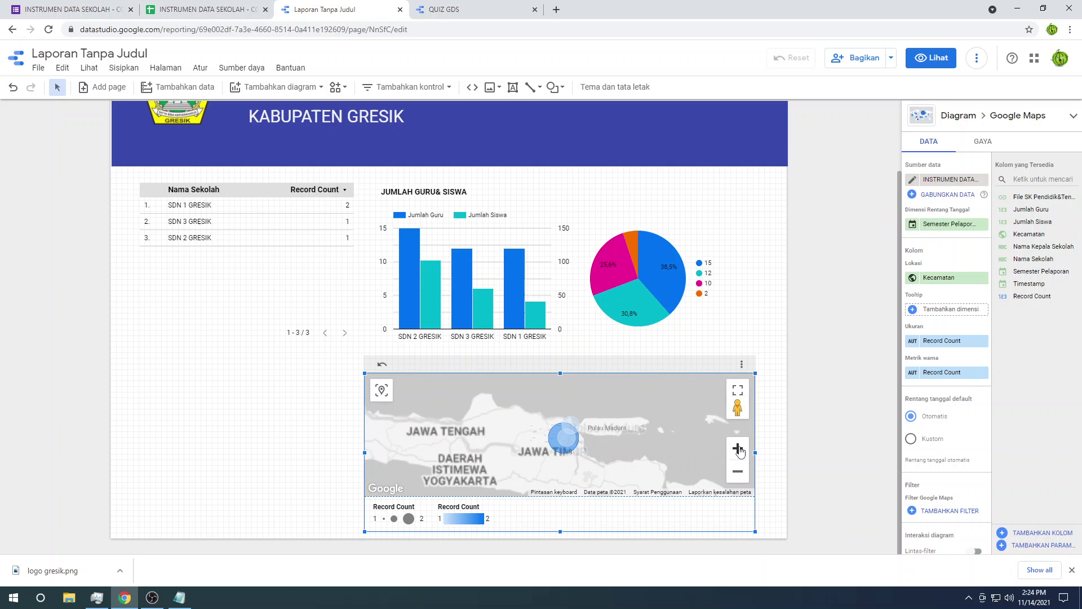
left_click(792, 374)
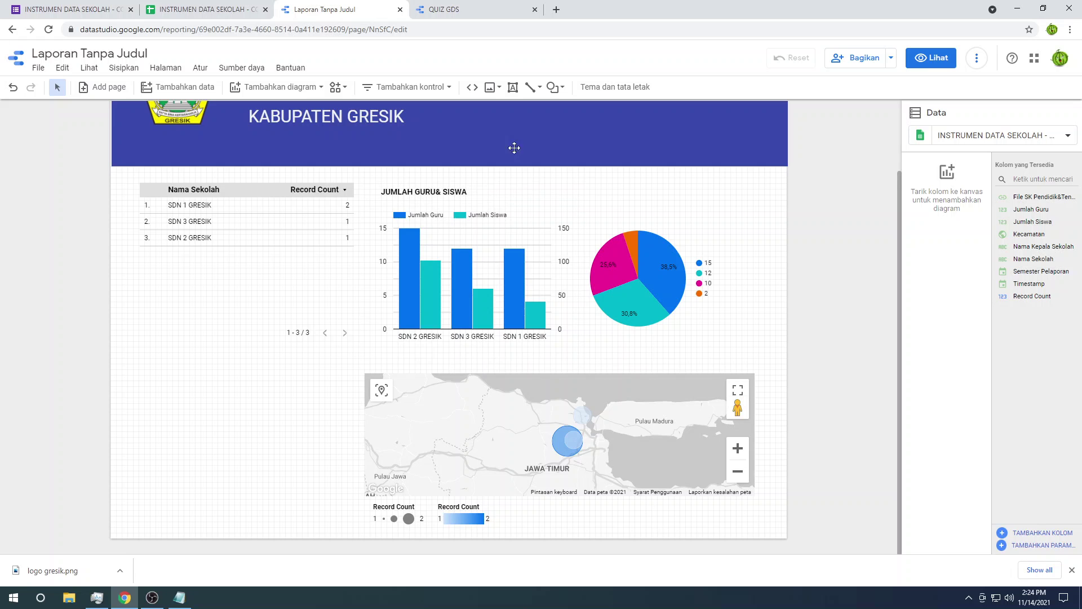
left_click(129, 69)
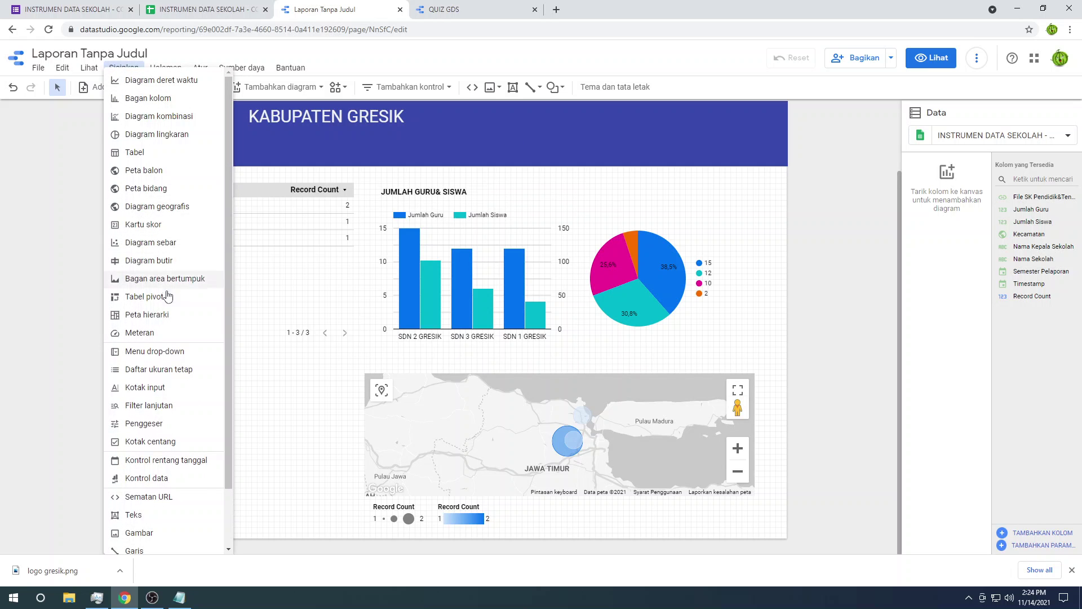
scroll(169, 474, "down", 3)
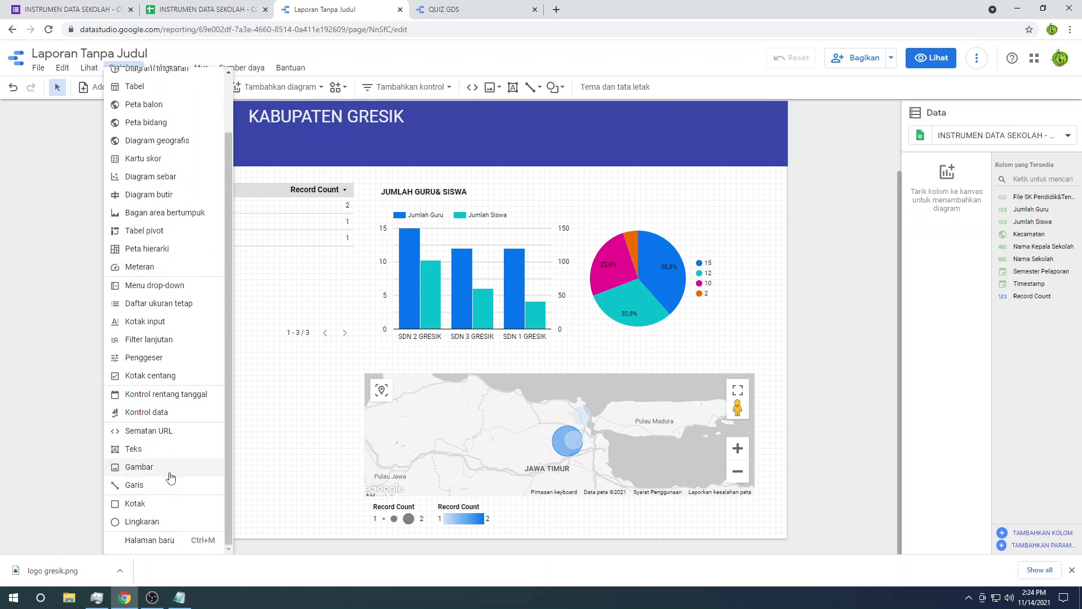
scroll(162, 430, "up", 3)
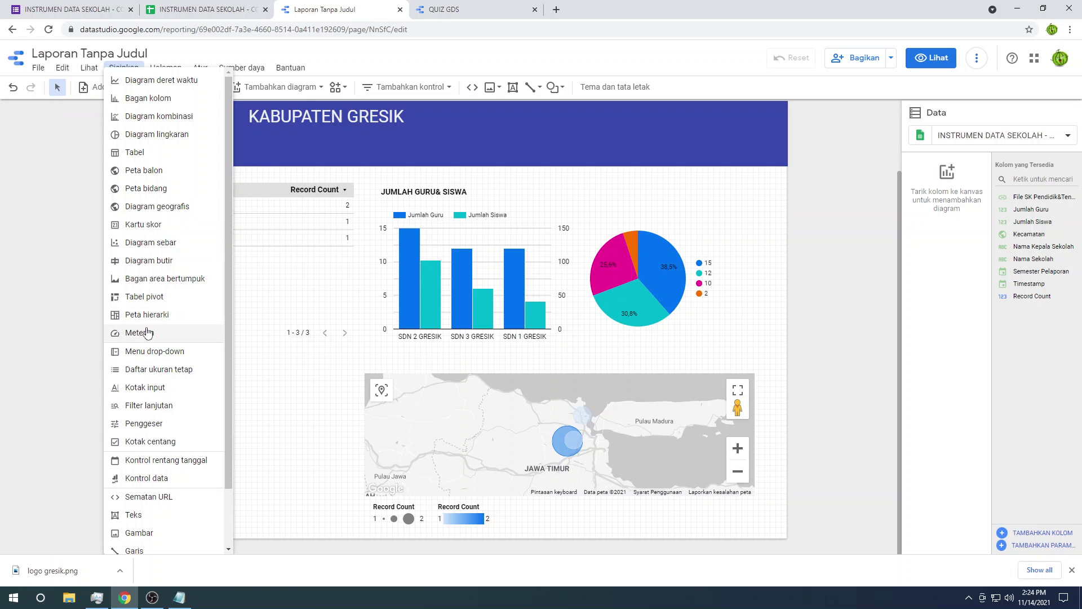
scroll(149, 332, "down", 2)
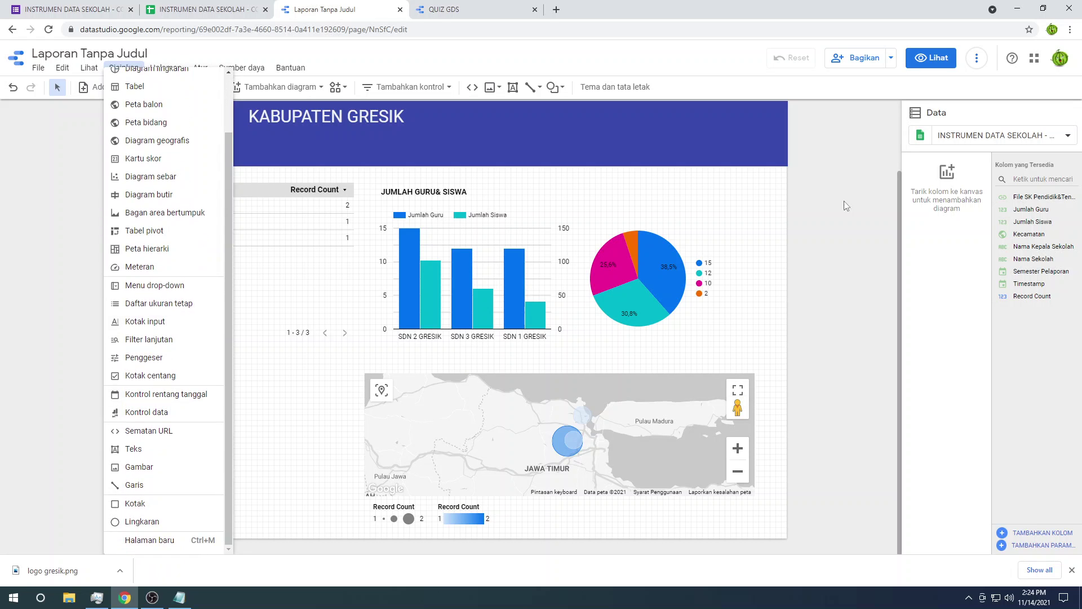
left_click(871, 184)
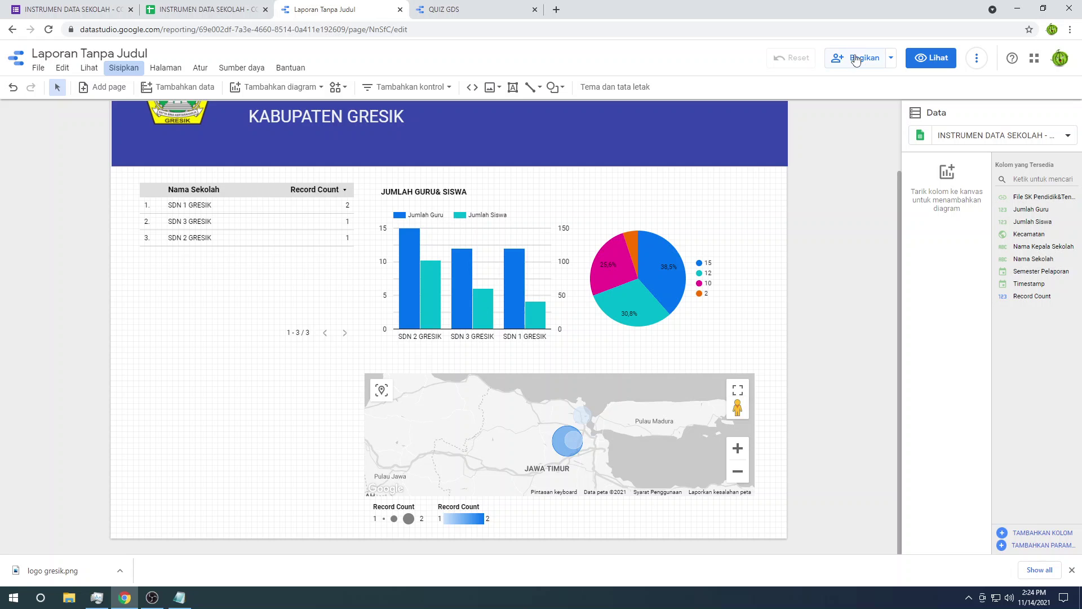
Step: Set link sharing to 'Siapa saja di Internet dapat menemukan dan melihat', copy the link and save
left_click(875, 61)
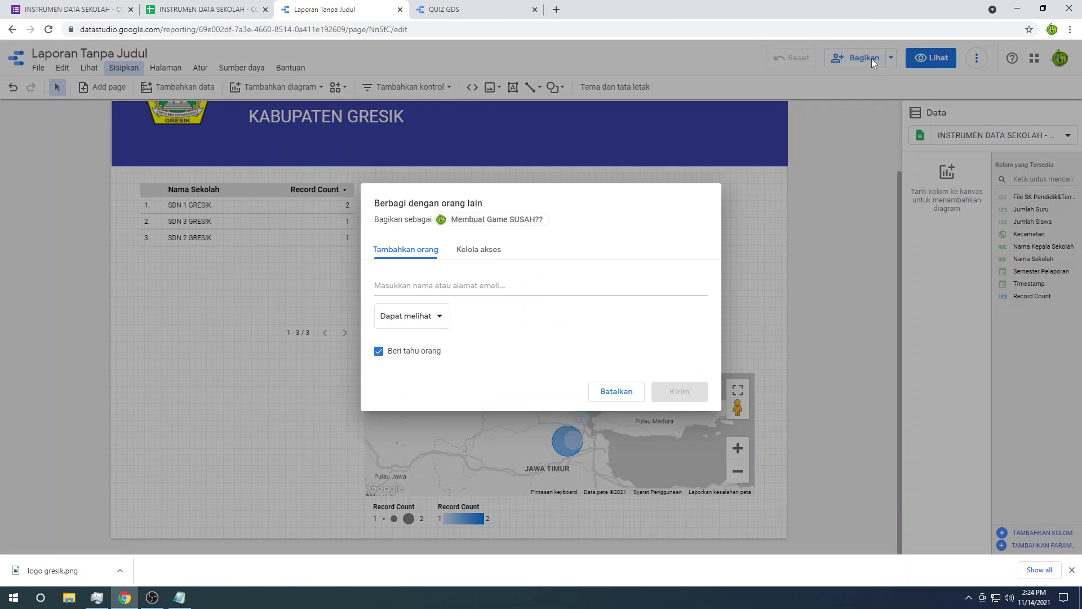
left_click(445, 326)
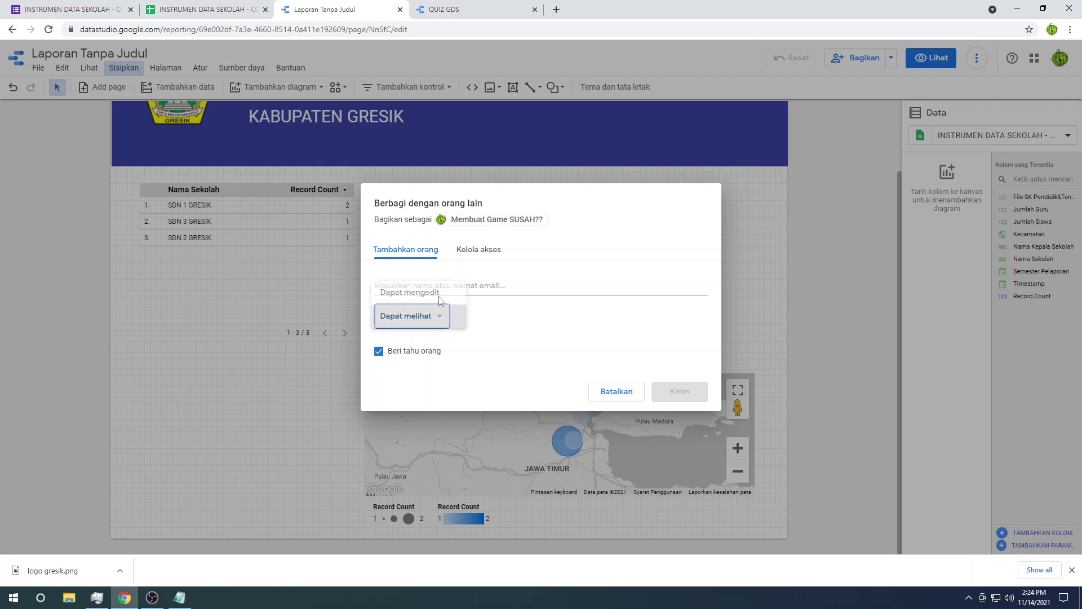
left_click(438, 317)
left_click(470, 251)
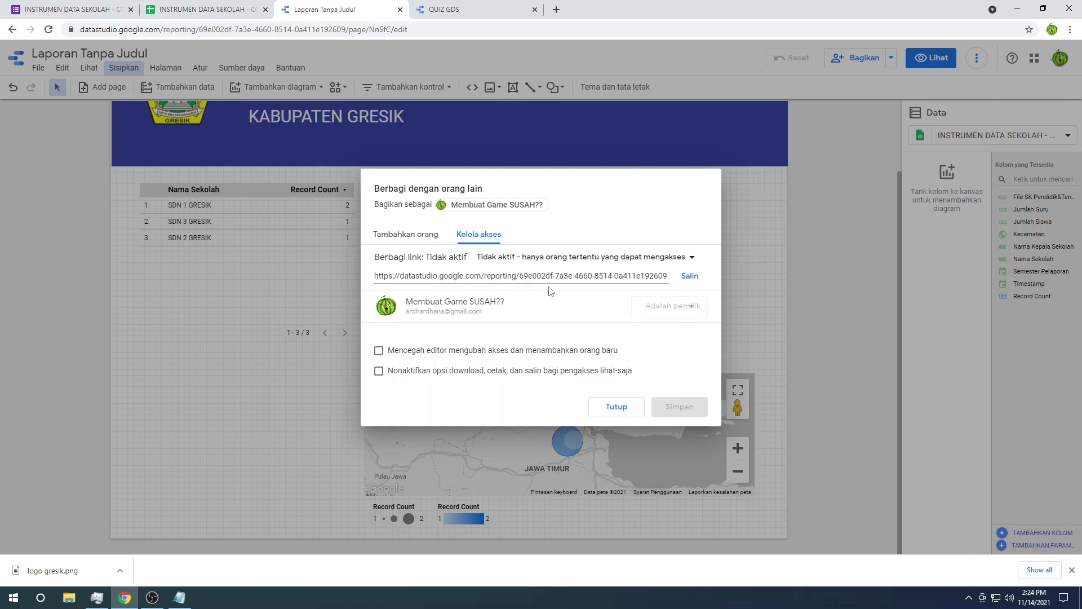
left_click(639, 261)
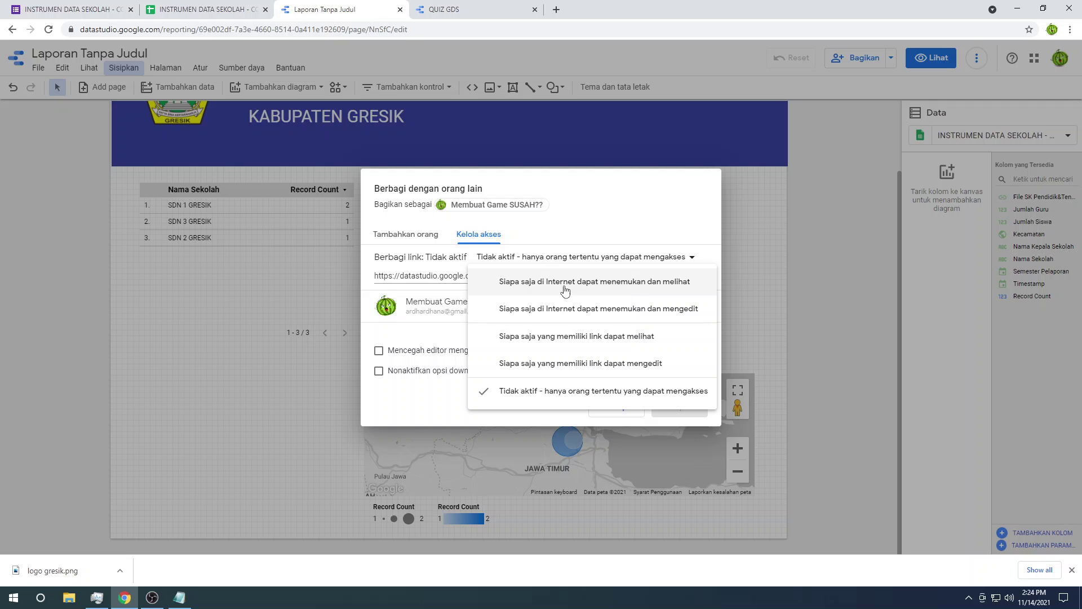
left_click(615, 288)
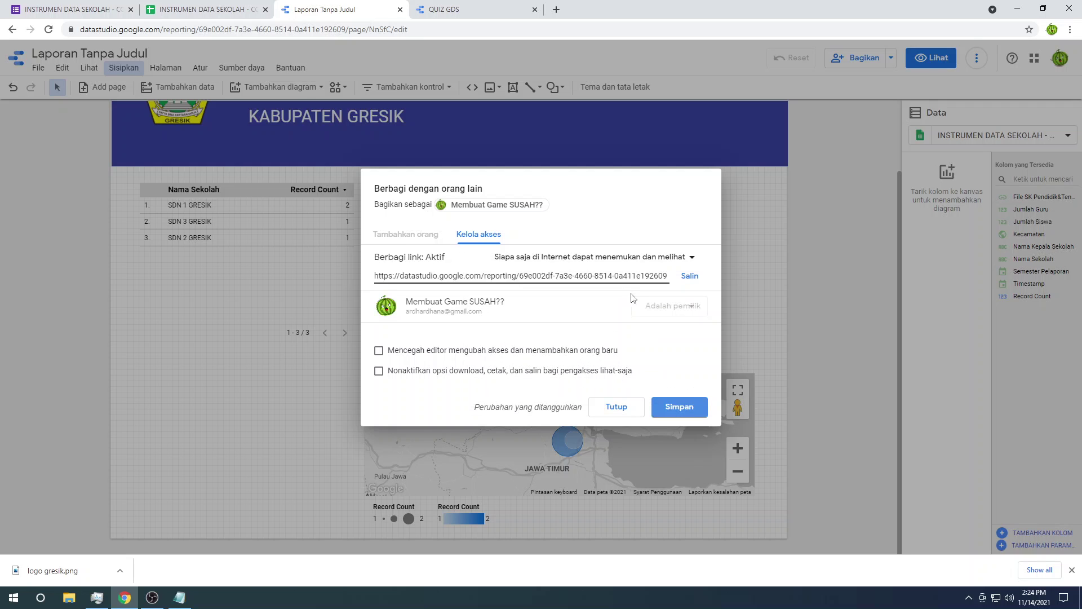
left_click(690, 276)
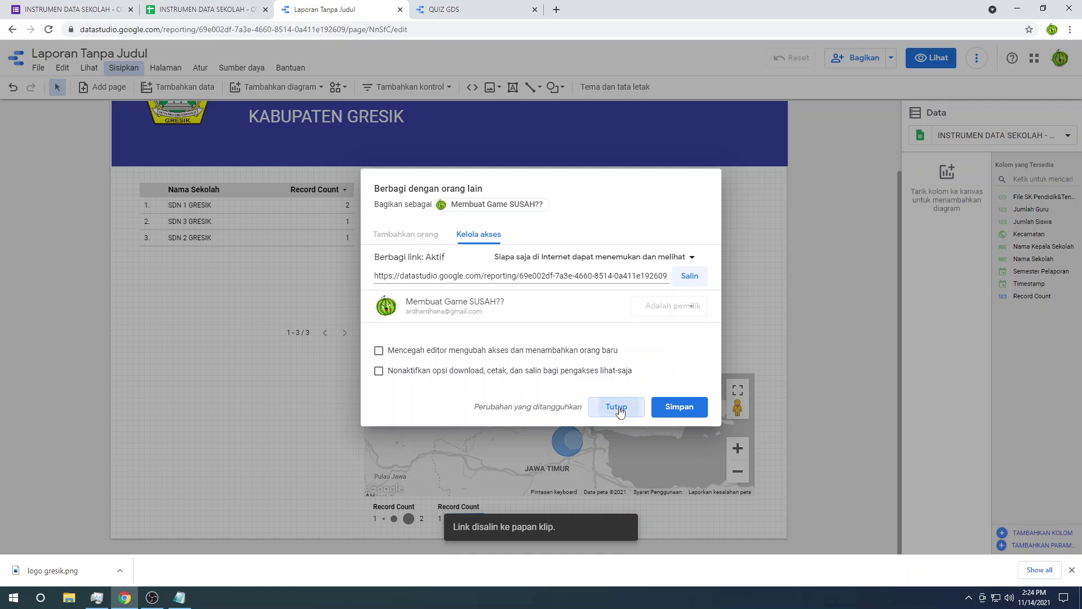
left_click(678, 407)
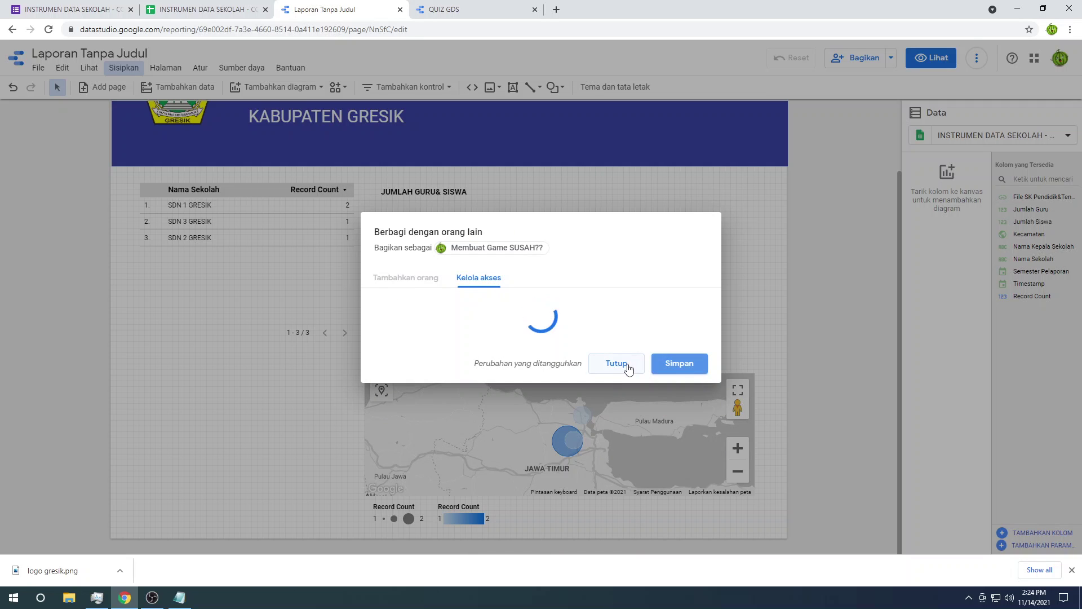
left_click(616, 405)
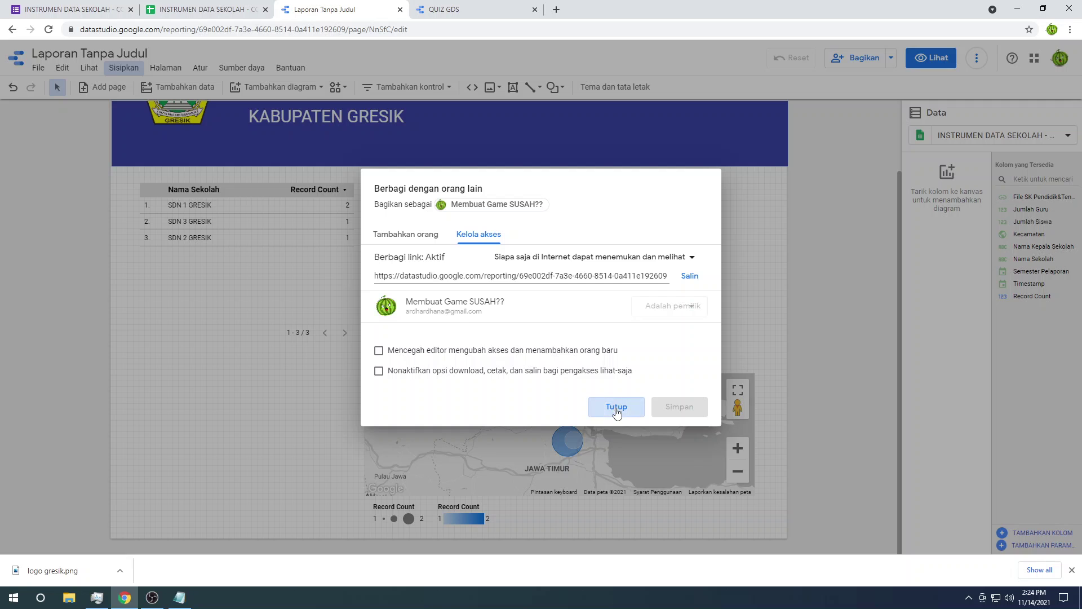
Step: Load the copied report link in an incognito window, check it, then close that window
key("ctrl+shift+n")
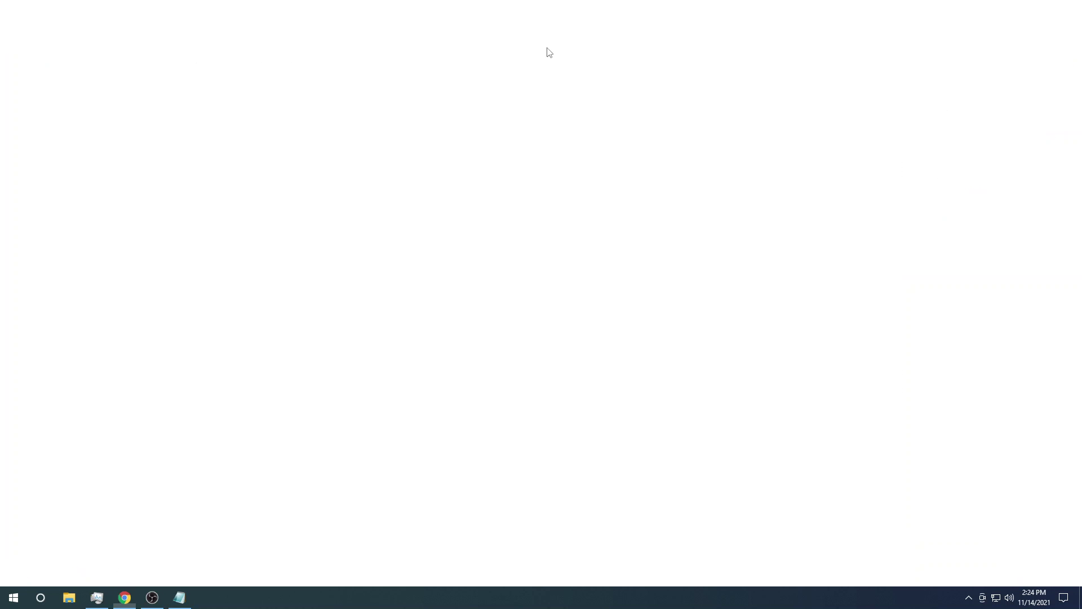
key("Return")
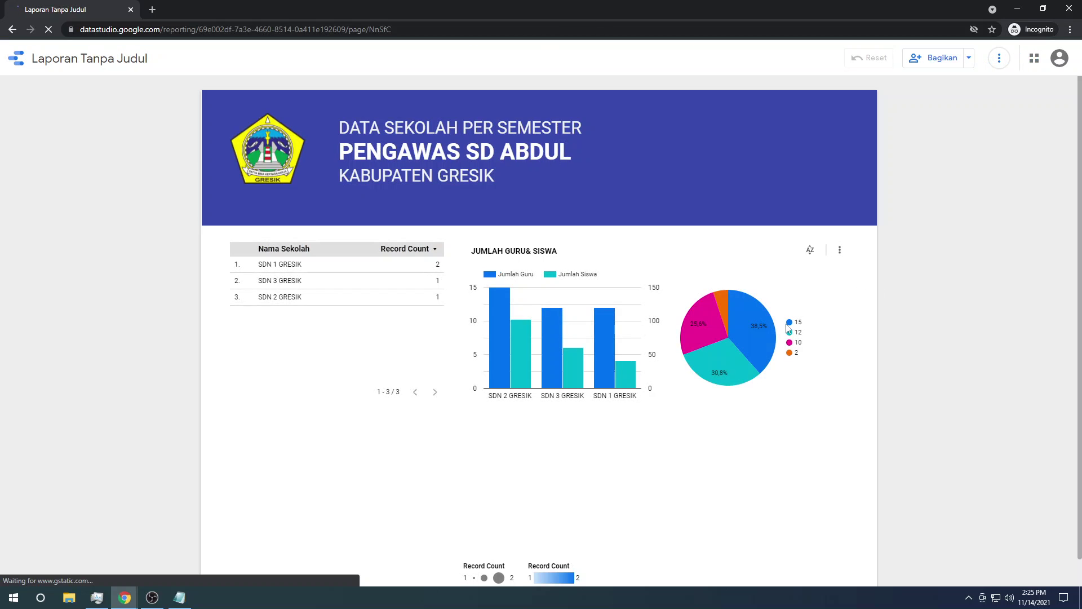
scroll(900, 281, "down", 1)
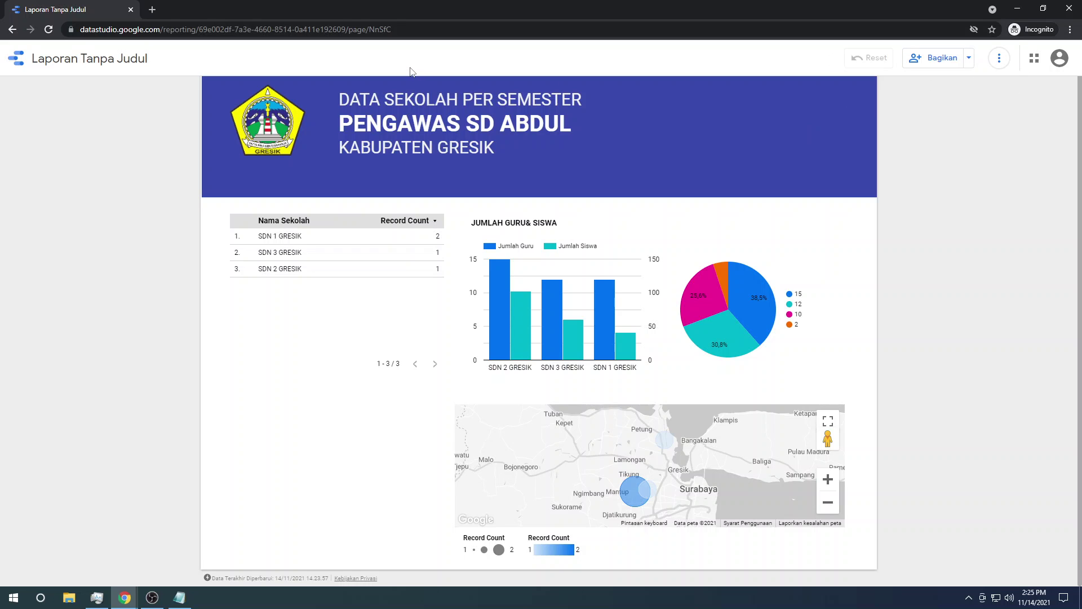
left_click(969, 59)
left_click(1017, 92)
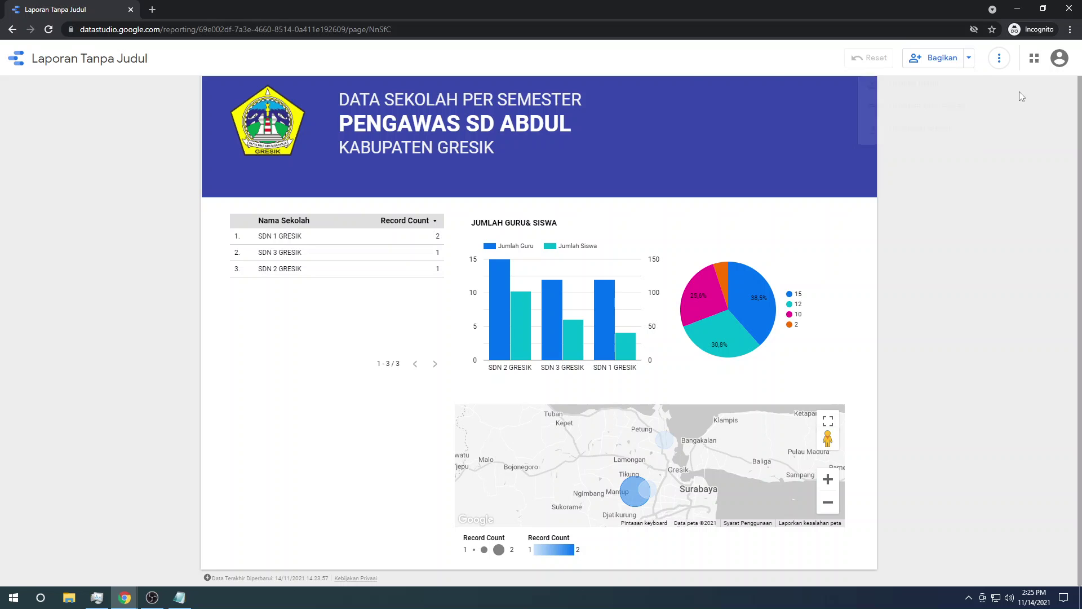
left_click(131, 10)
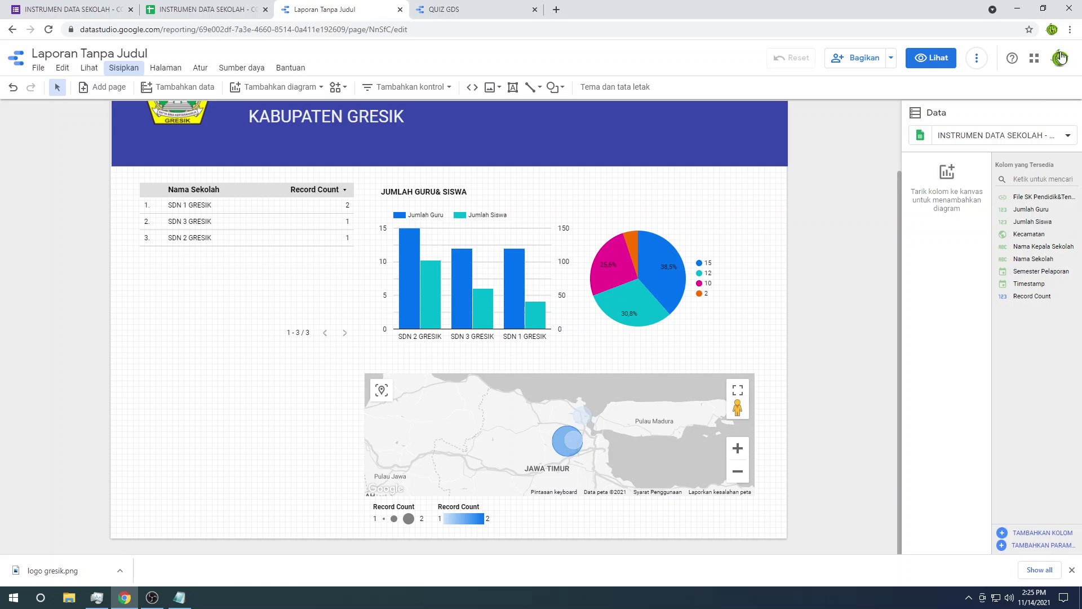